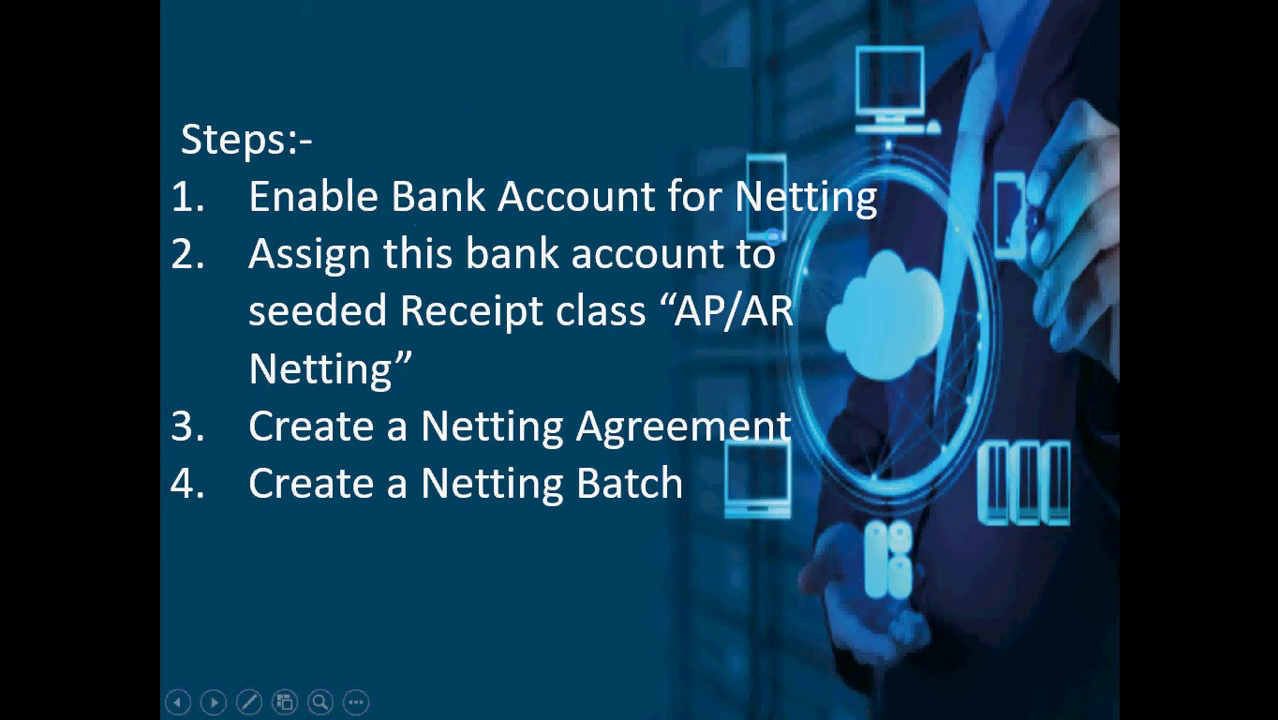
Leave the slide show, switch to Oracle Applications and change the responsibility to Cash Management, Vision Services (USA).
{"action": "key", "text": "Escape"}
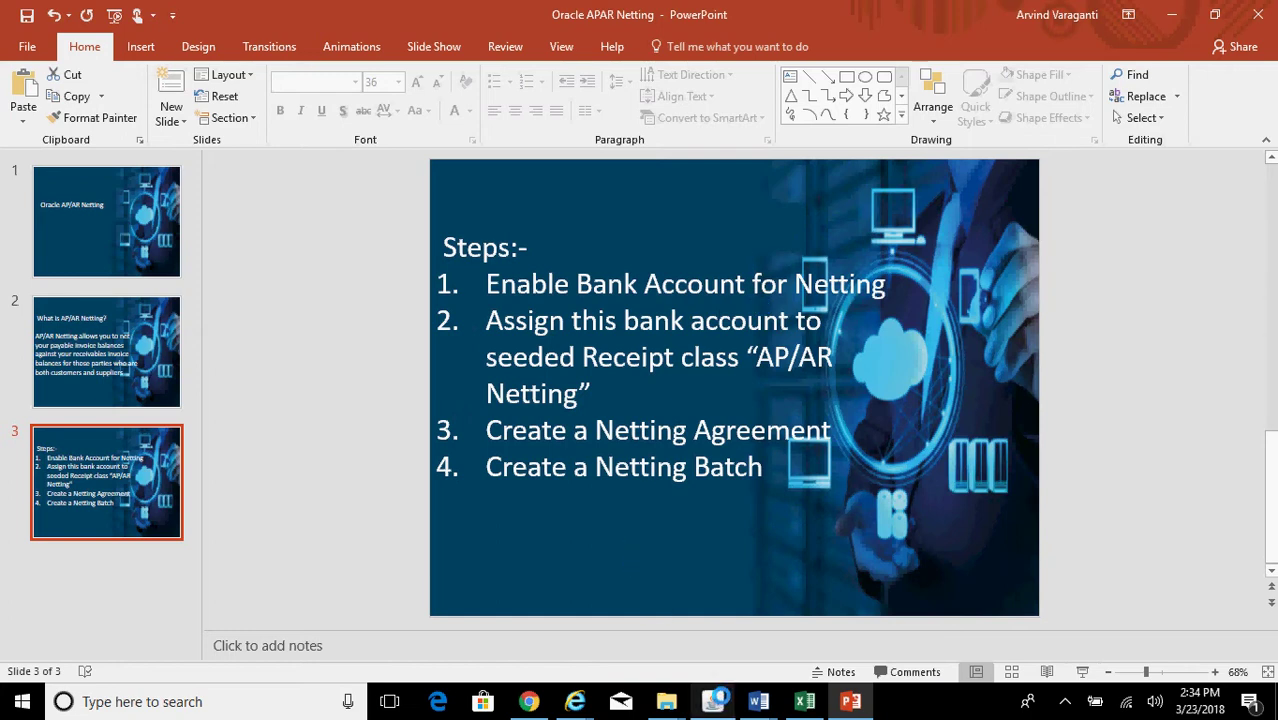
{"action": "left_click", "coordinate": [716, 700]}
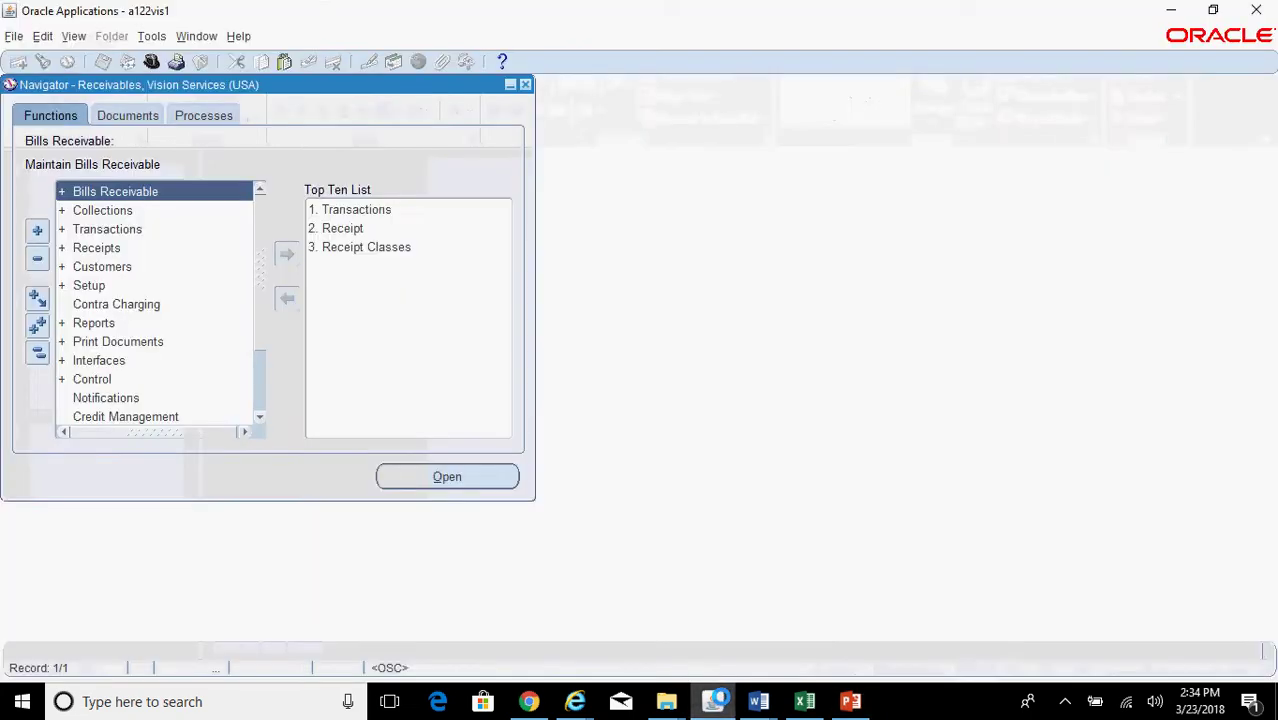
{"action": "left_click", "coordinate": [151, 62]}
{"action": "type", "text": "ca%"}
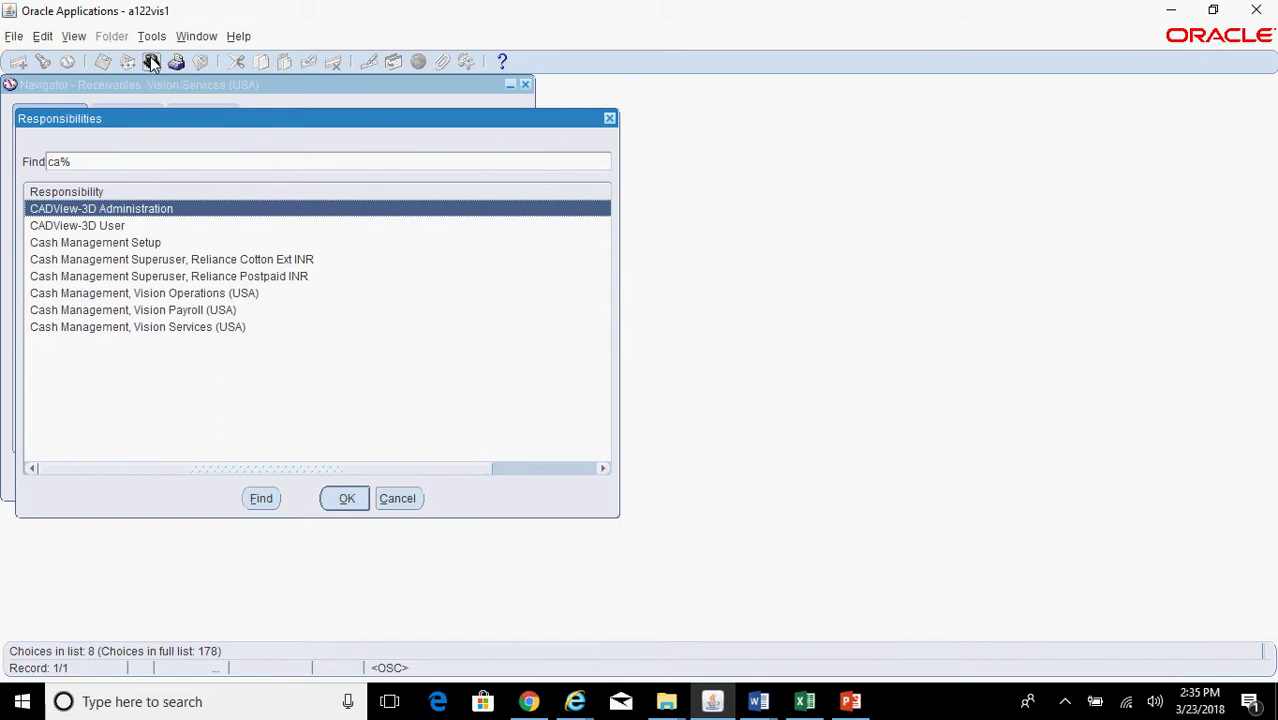
{"action": "key", "text": "Down"}
{"action": "key", "text": "Down"}
{"action": "key", "text": "Down"}
{"action": "key", "text": "Down"}
{"action": "key", "text": "Down"}
{"action": "key", "text": "Down"}
{"action": "key", "text": "Down"}
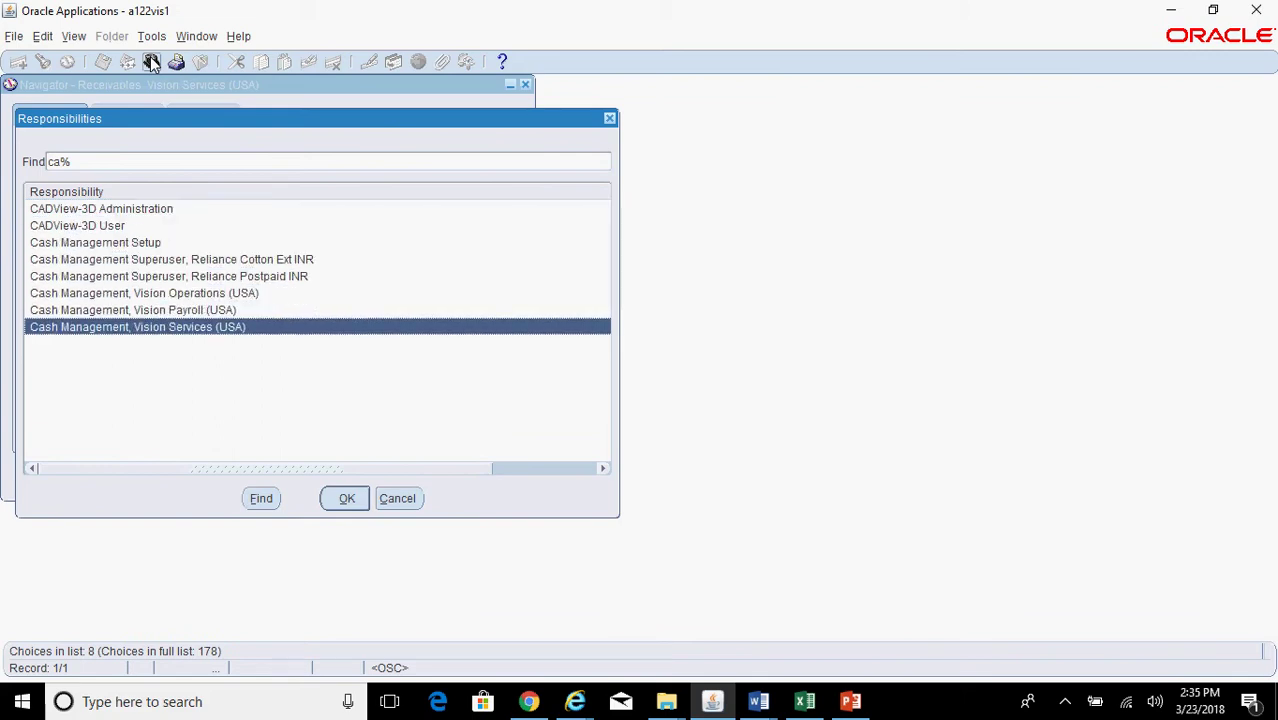
{"action": "key", "text": "Return"}
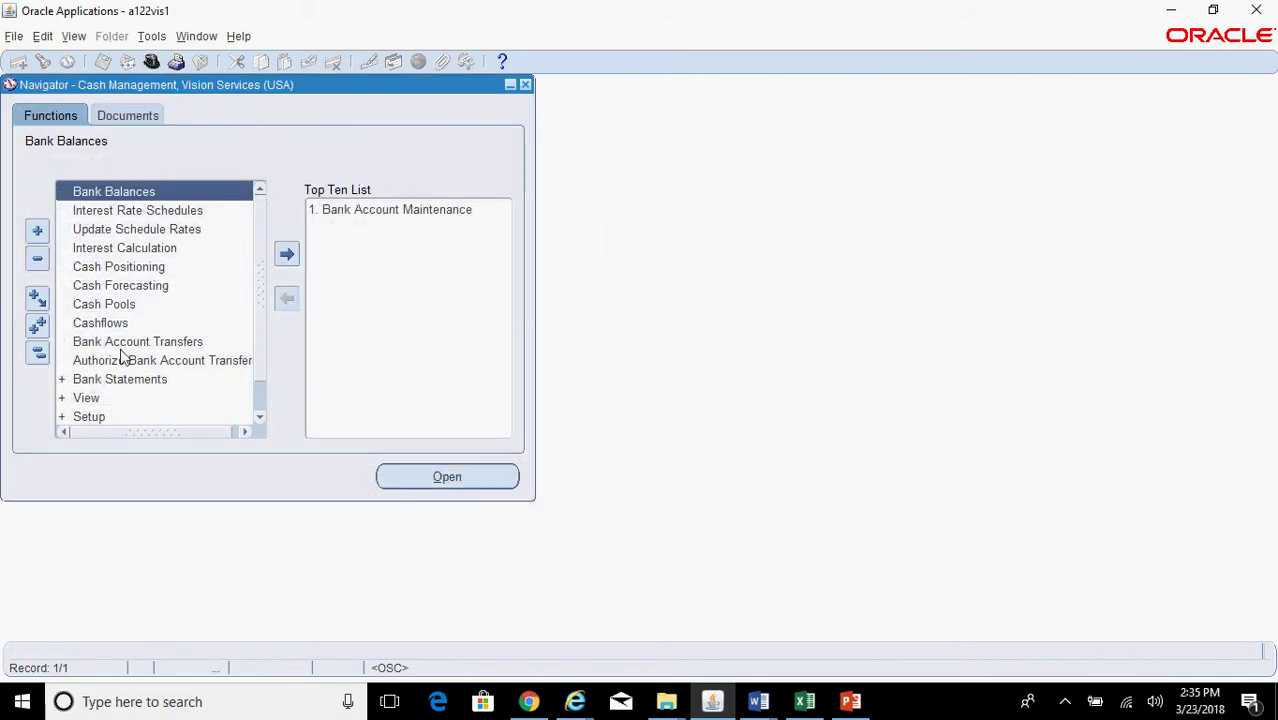
Open Bank Accounts from the Banks setup functions and go to its Account Simple Search page in Internet Explorer.
{"action": "left_click", "coordinate": [90, 416]}
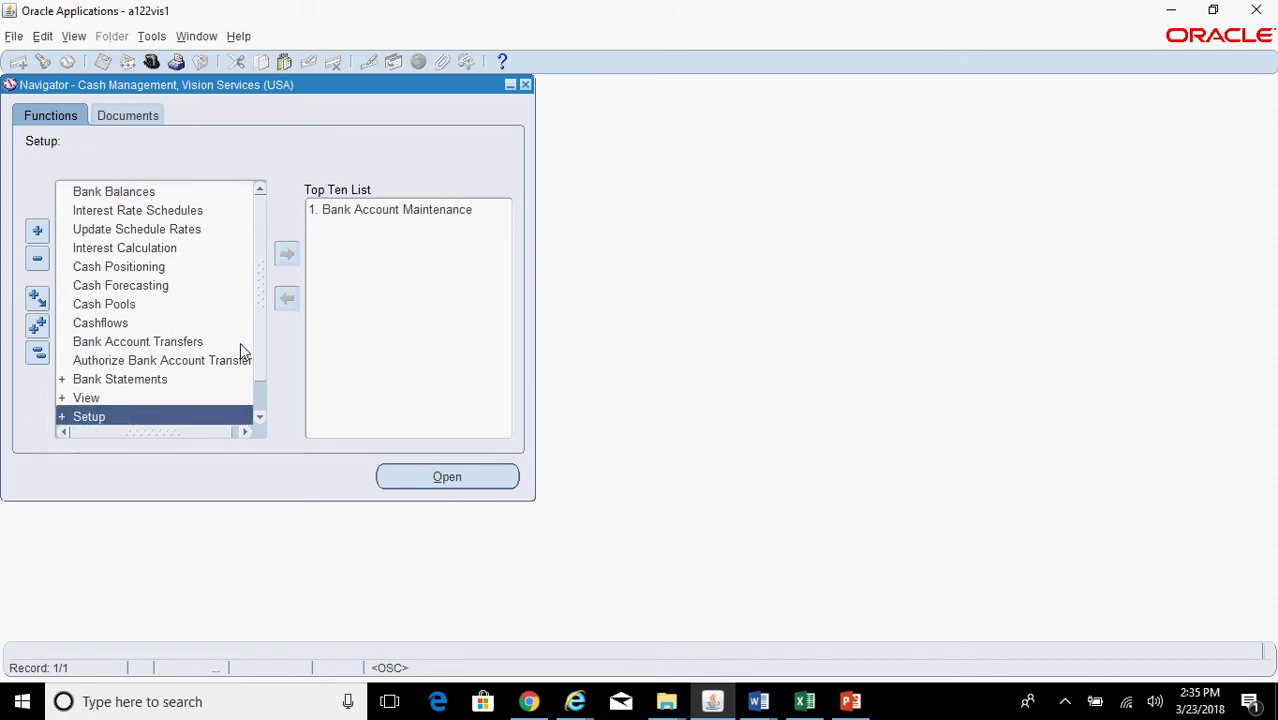
{"action": "scroll", "coordinate": [264, 380], "scroll_direction": "down", "scroll_amount": 2}
{"action": "key", "text": "Right"}
{"action": "key", "text": "Down"}
{"action": "key", "text": "Down"}
{"action": "key", "text": "Down"}
{"action": "key", "text": "Up"}
{"action": "key", "text": "Right"}
{"action": "key", "text": "Down"}
{"action": "key", "text": "Down"}
{"action": "key", "text": "Down"}
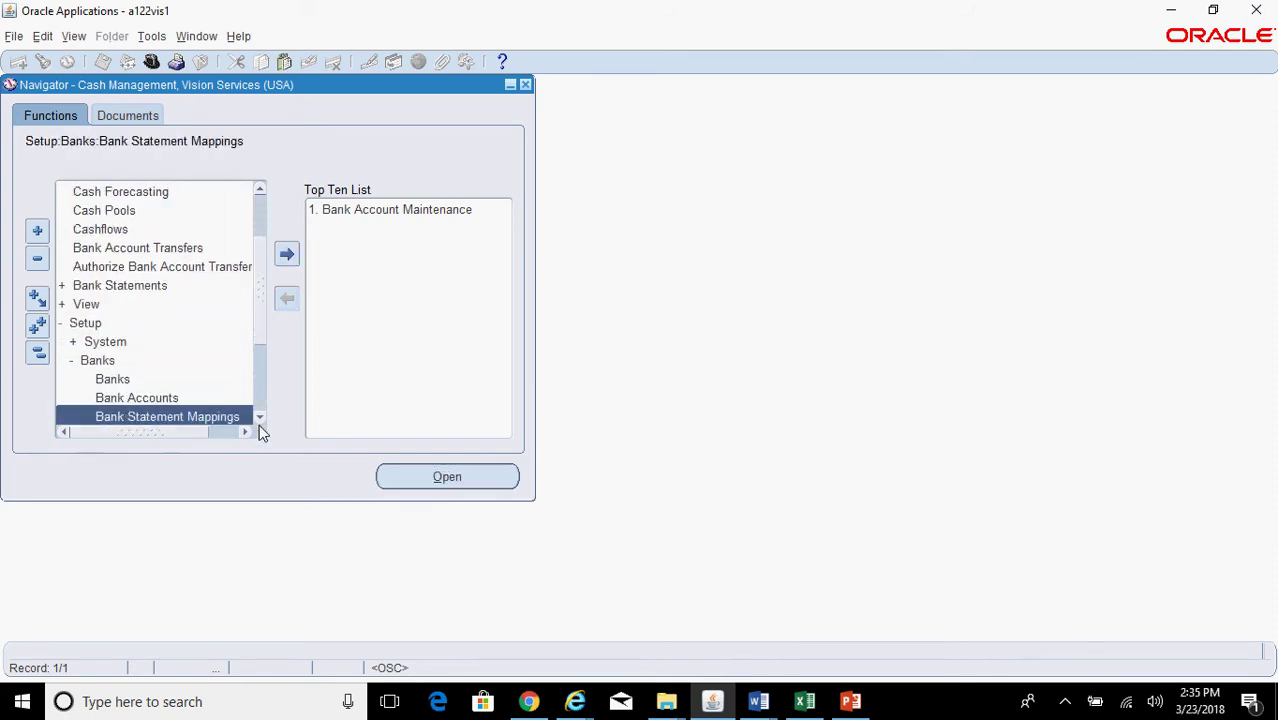
{"action": "key", "text": "Up"}
{"action": "key", "text": "Return"}
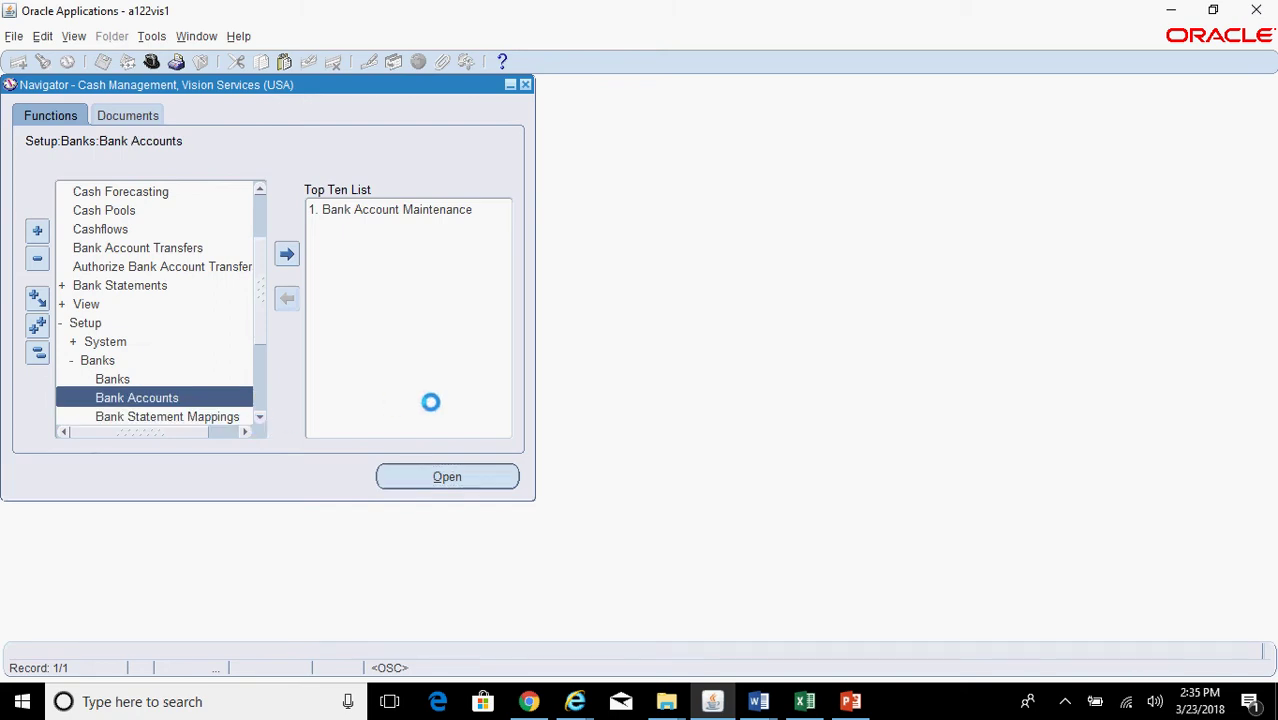
{"action": "left_click", "coordinate": [575, 701]}
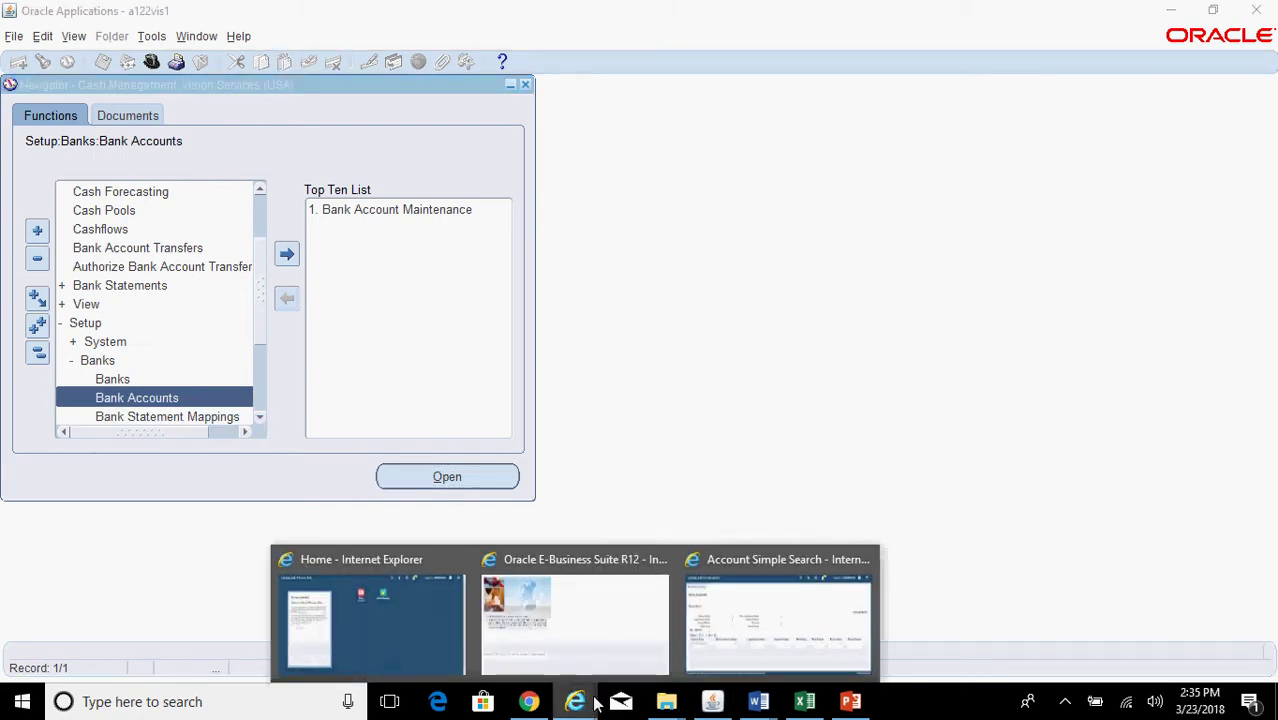
{"action": "left_click", "coordinate": [759, 642]}
{"action": "left_click", "coordinate": [191, 340]}
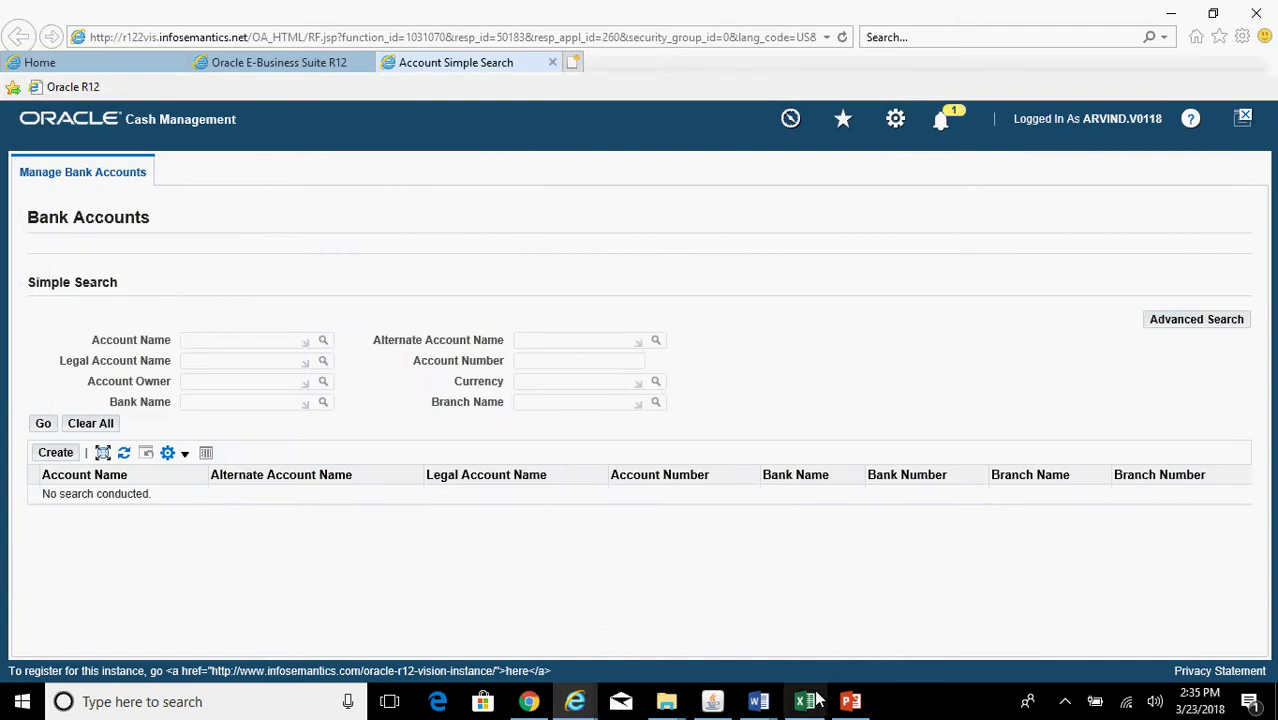
Switch to the Oracle Concepts workbook in Excel and copy the bank account name BofA-458 from cell A8.
{"action": "left_click", "coordinate": [850, 604]}
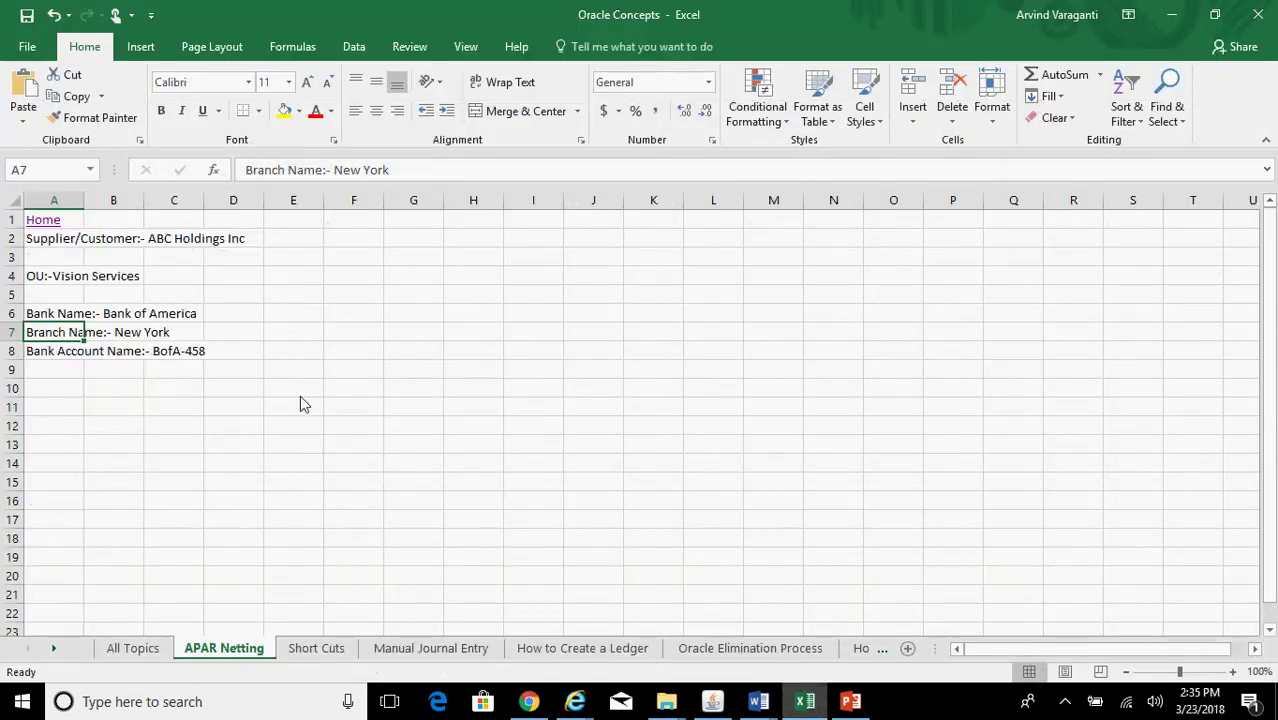
{"action": "left_click", "coordinate": [80, 355]}
{"action": "left_click_drag", "start_coordinate": [425, 172], "coordinate": [372, 172]}
{"action": "key", "text": "ctrl+c"}
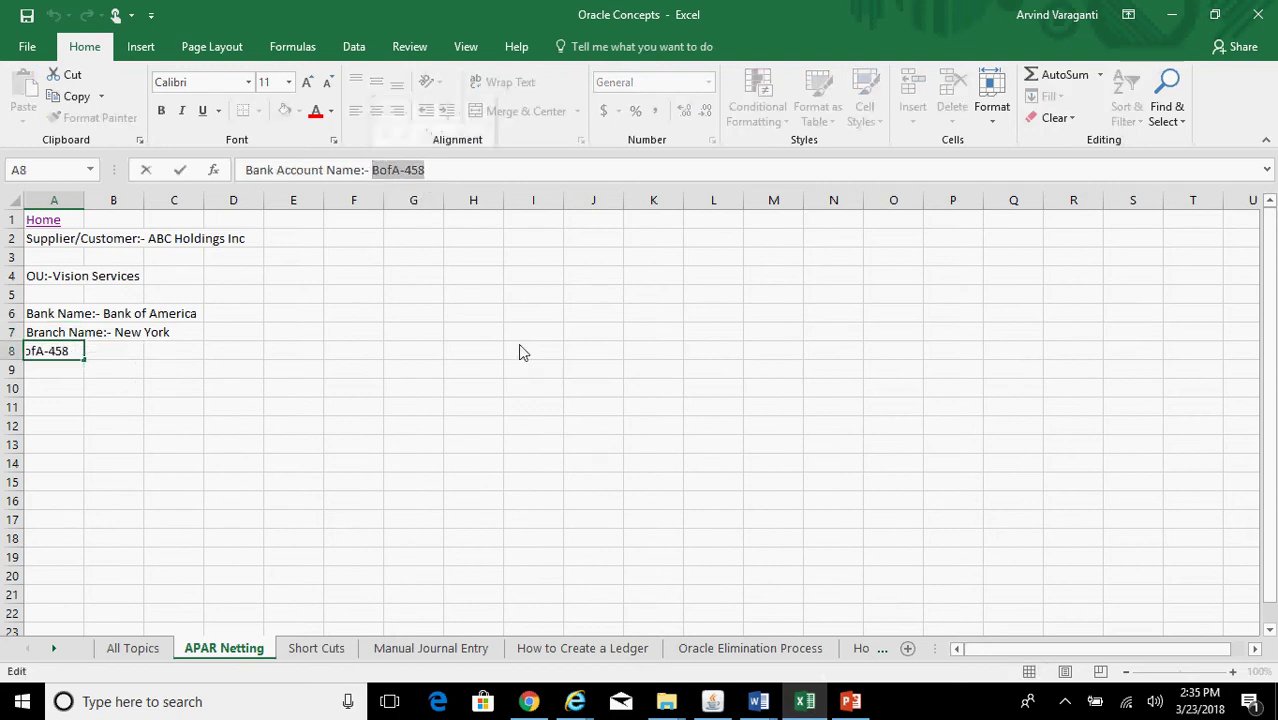
{"action": "key", "text": "Escape"}
Return to the bank account search page in Internet Explorer and search for the account name BofA-458.
{"action": "mouse_move", "coordinate": [575, 701]}
{"action": "left_click", "coordinate": [741, 652]}
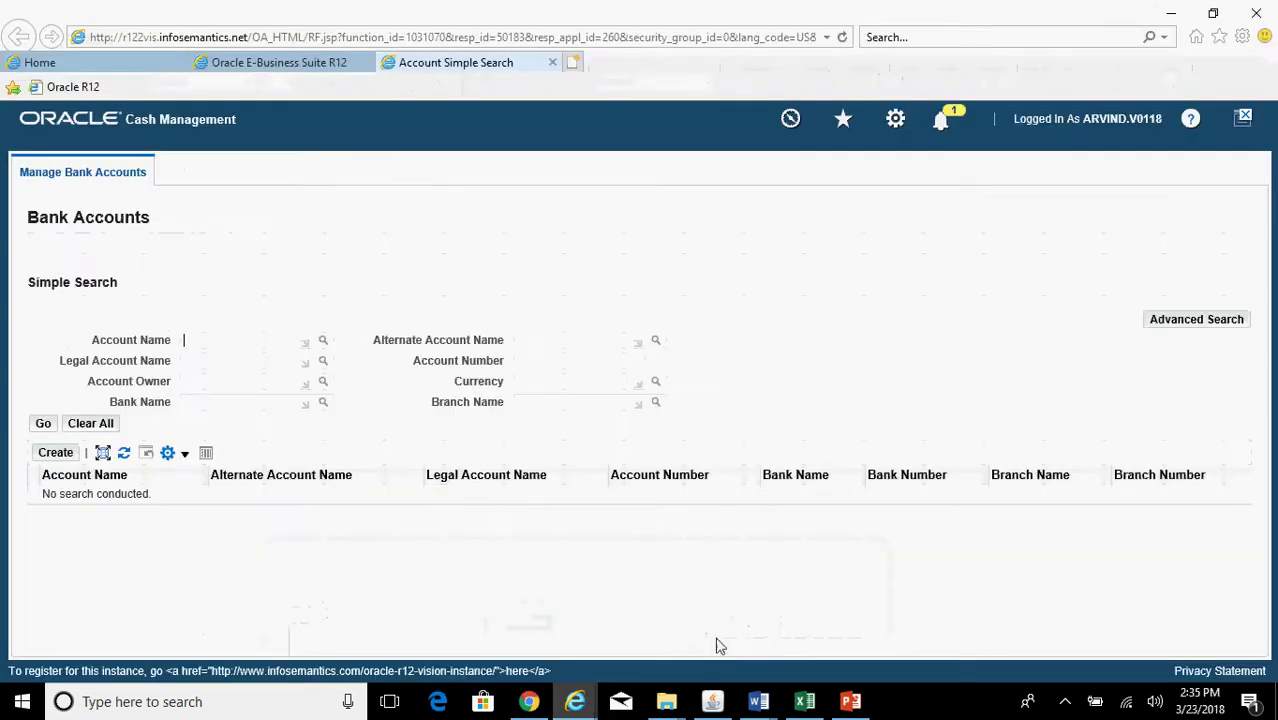
{"action": "key", "text": "ctrl+v"}
{"action": "left_click", "coordinate": [40, 424]}
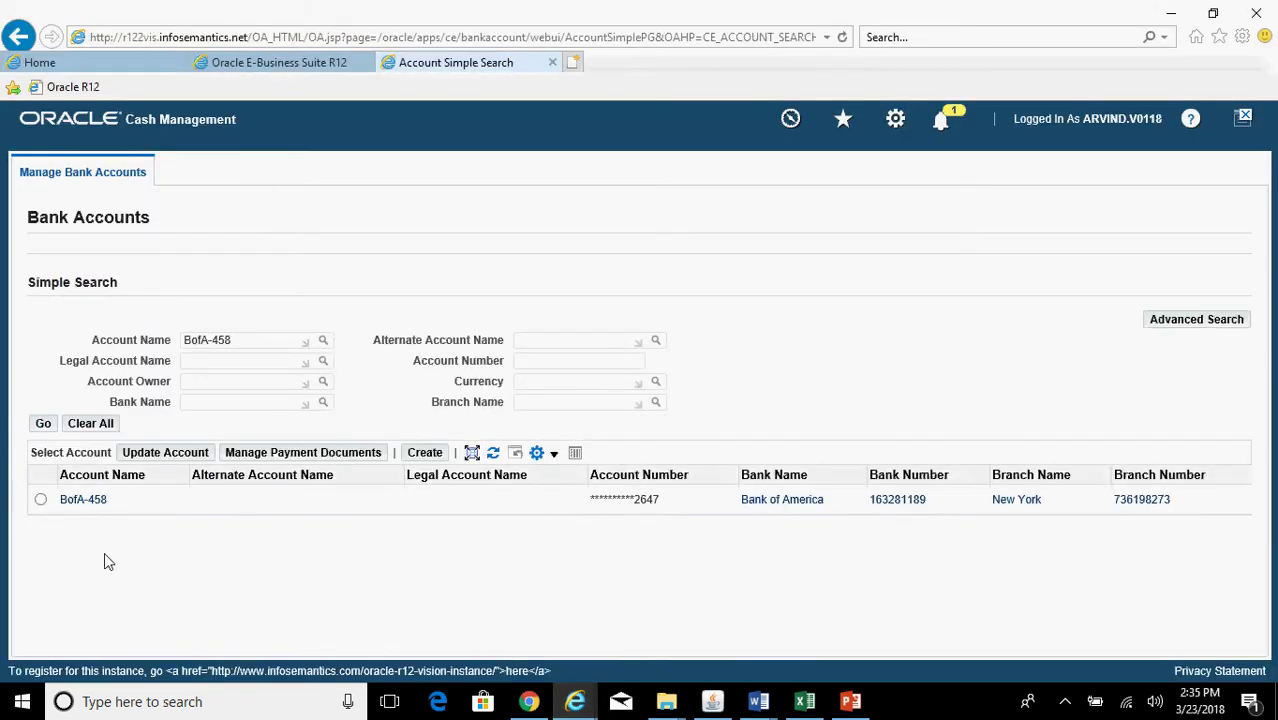
Open the BofA-458 account for update and check the Netting Account setting in its account controls.
{"action": "left_click", "coordinate": [183, 453]}
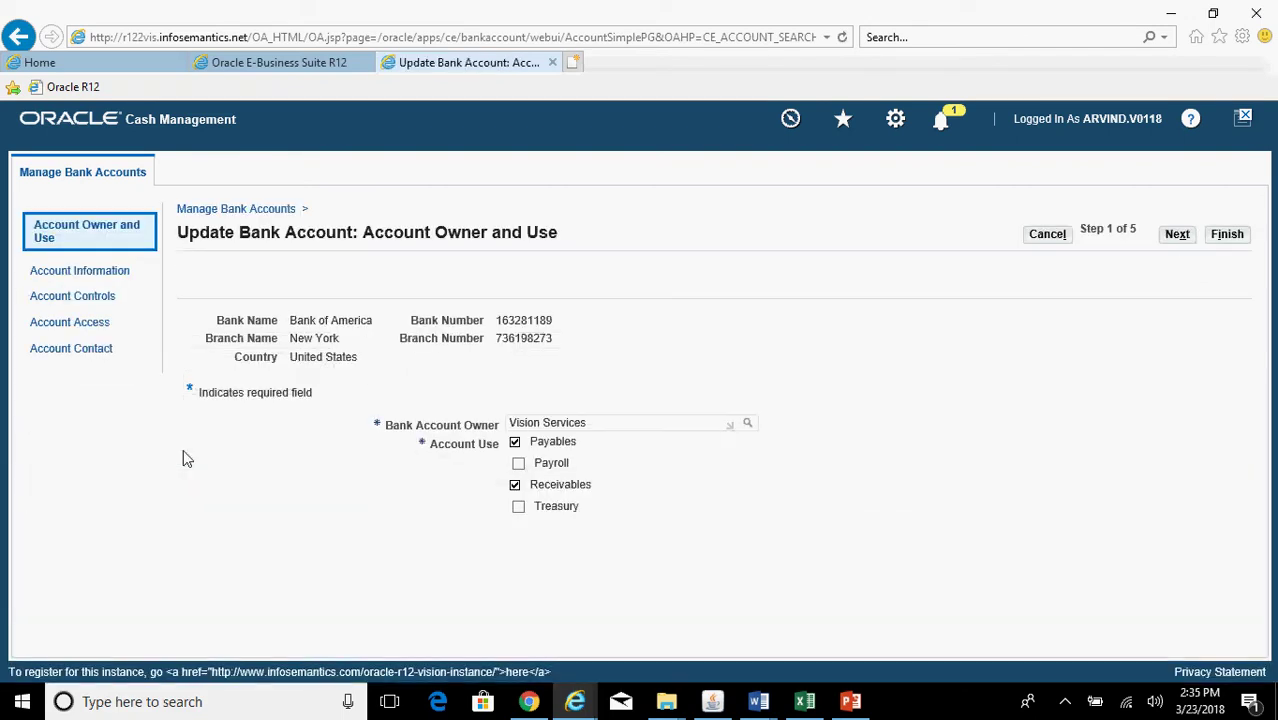
{"action": "left_click", "coordinate": [88, 300]}
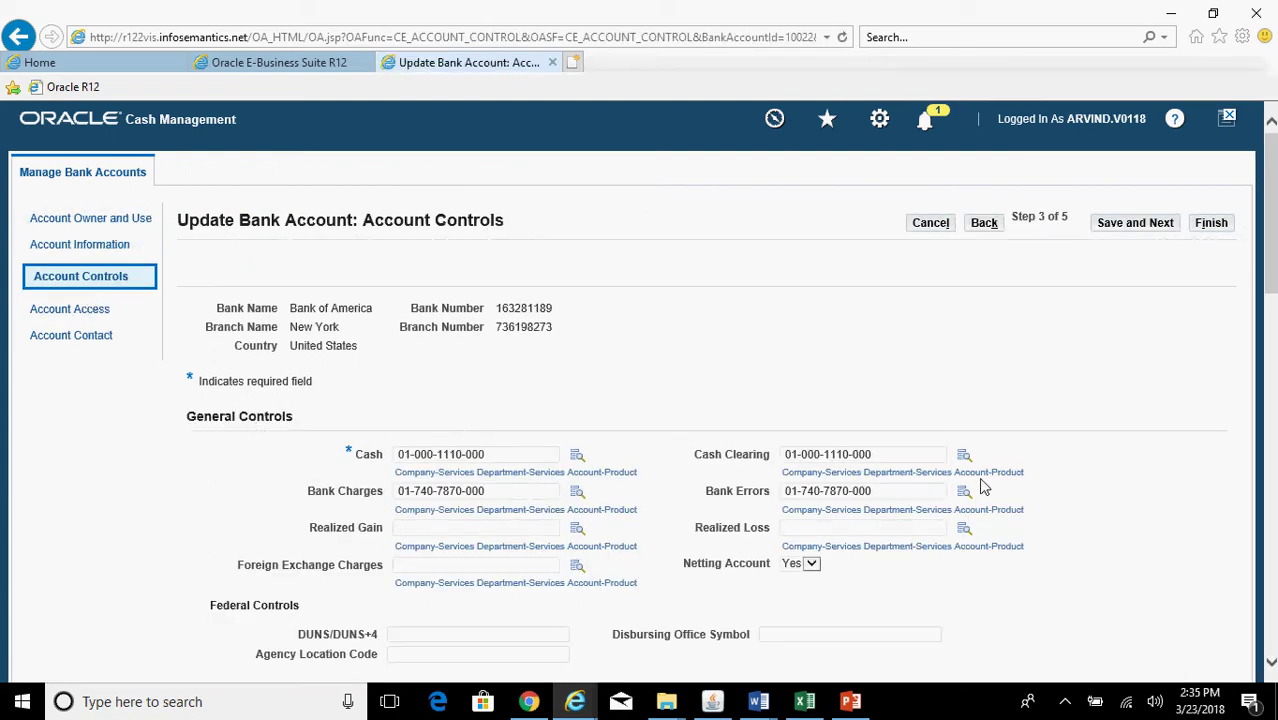
{"action": "left_click", "coordinate": [812, 565]}
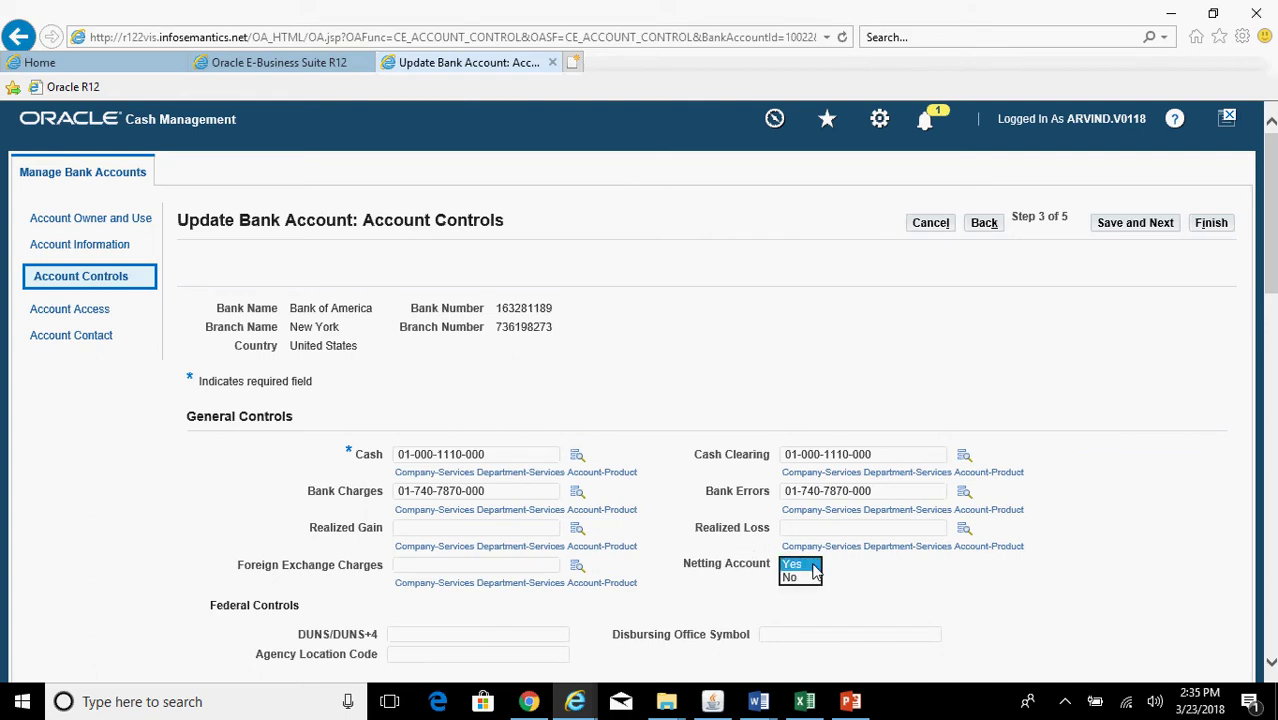
{"action": "left_click", "coordinate": [813, 565]}
{"action": "scroll", "coordinate": [1274, 275], "scroll_direction": "down", "scroll_amount": 1}
{"action": "scroll", "coordinate": [1274, 275], "scroll_direction": "up", "scroll_amount": 1}
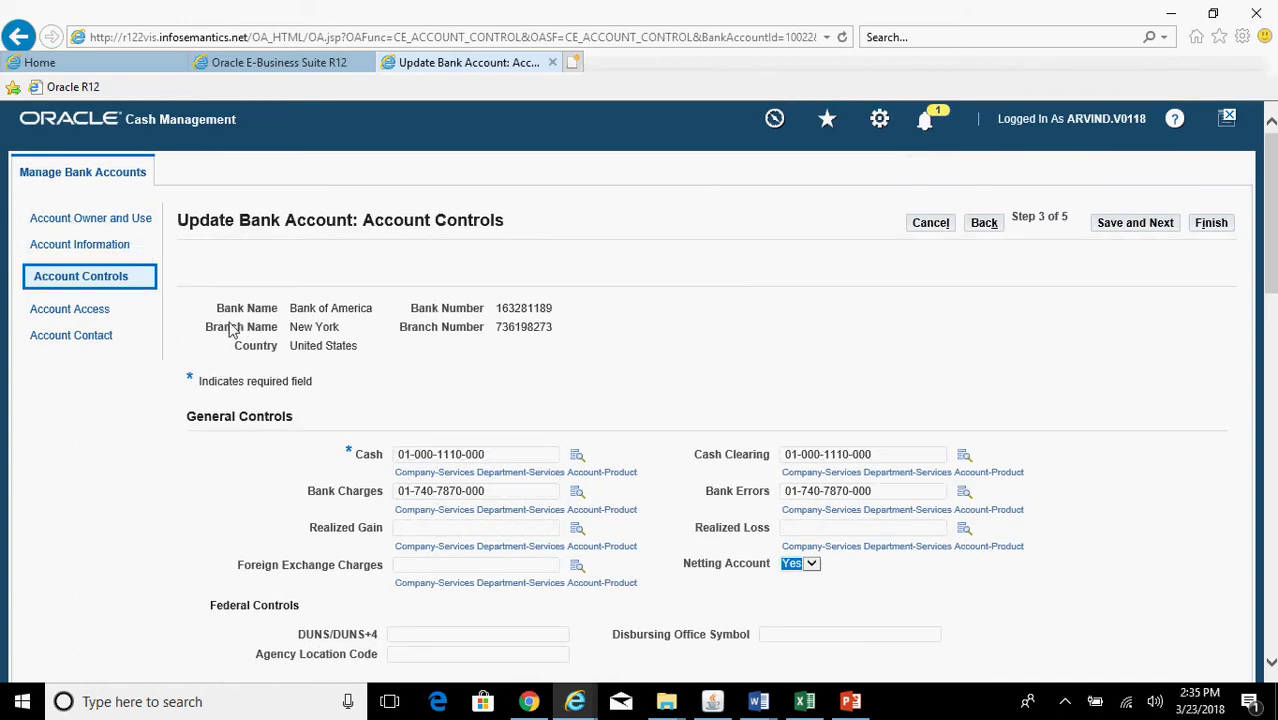
Review the account's organization access and access options for Vision Services, and close the bank account page.
{"action": "left_click", "coordinate": [88, 316]}
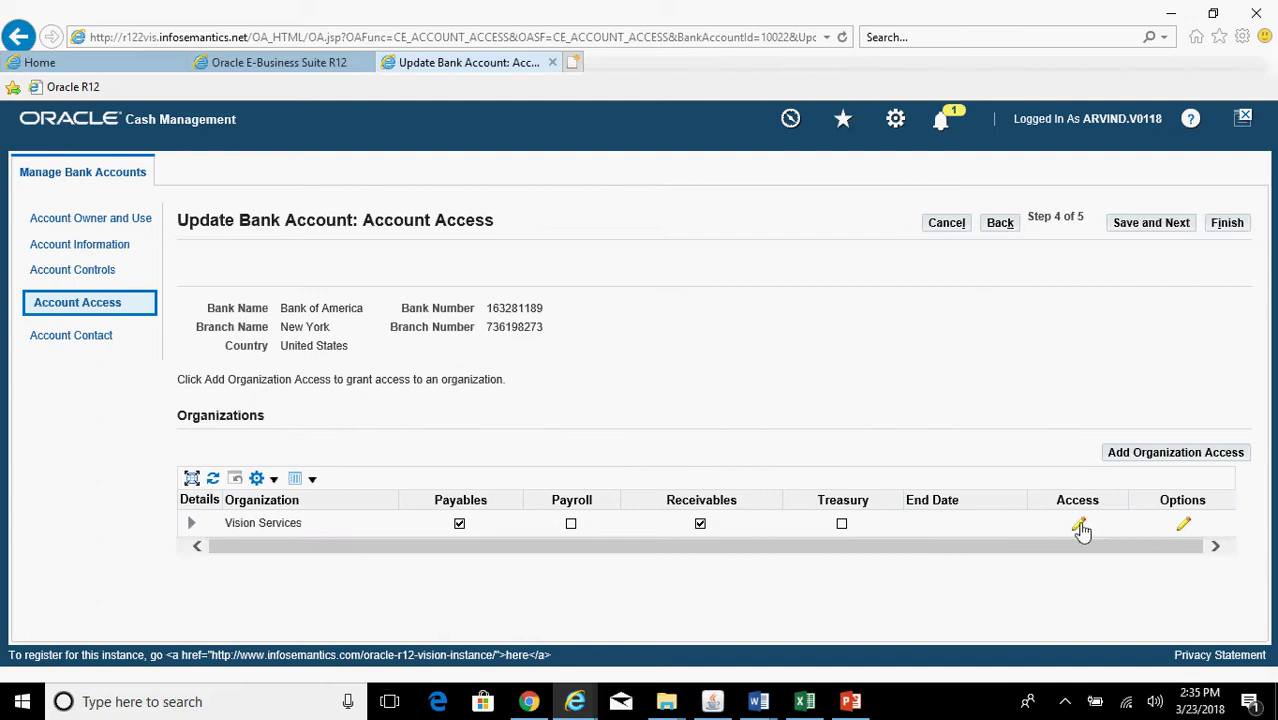
{"action": "left_click", "coordinate": [1081, 528]}
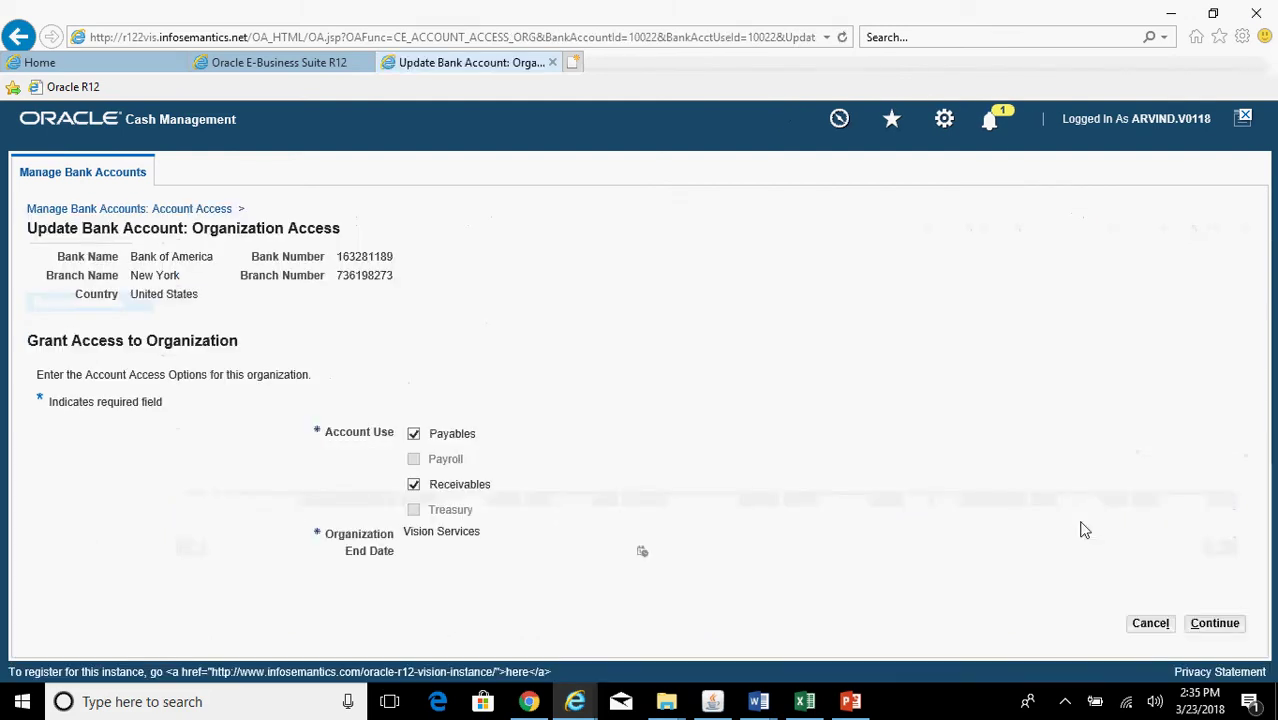
{"action": "left_click", "coordinate": [1215, 626]}
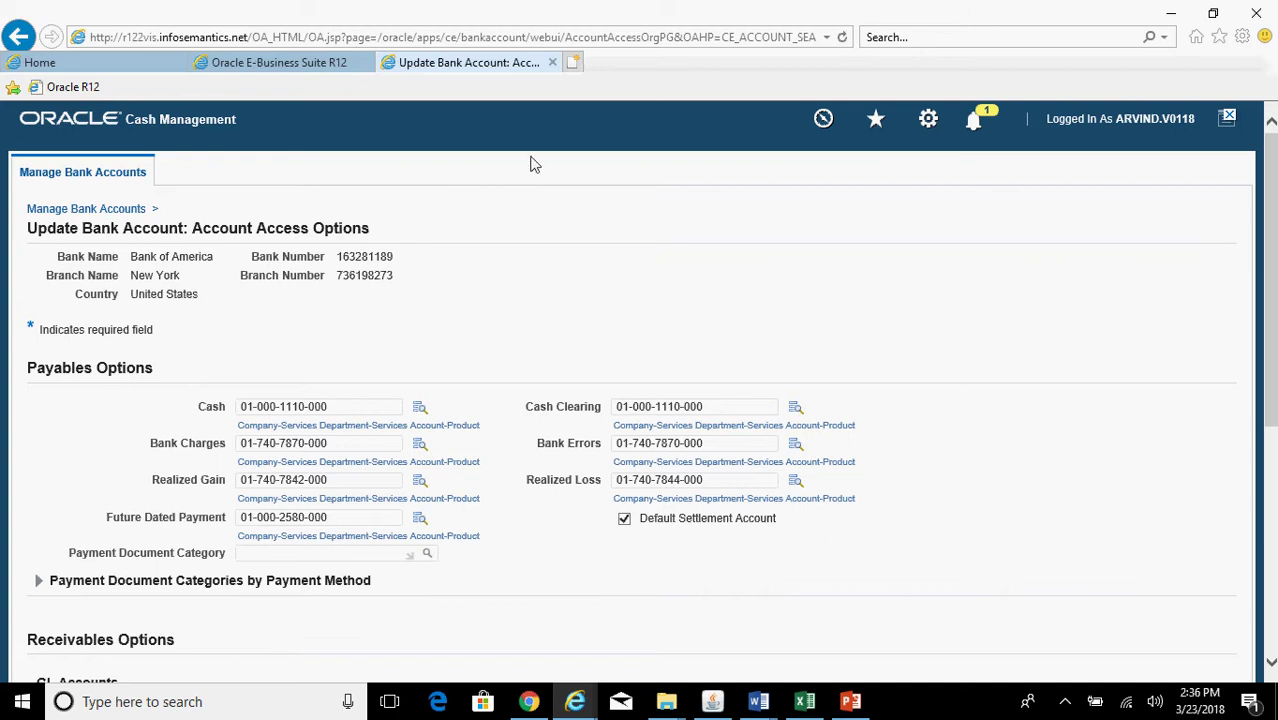
{"action": "left_click", "coordinate": [551, 64]}
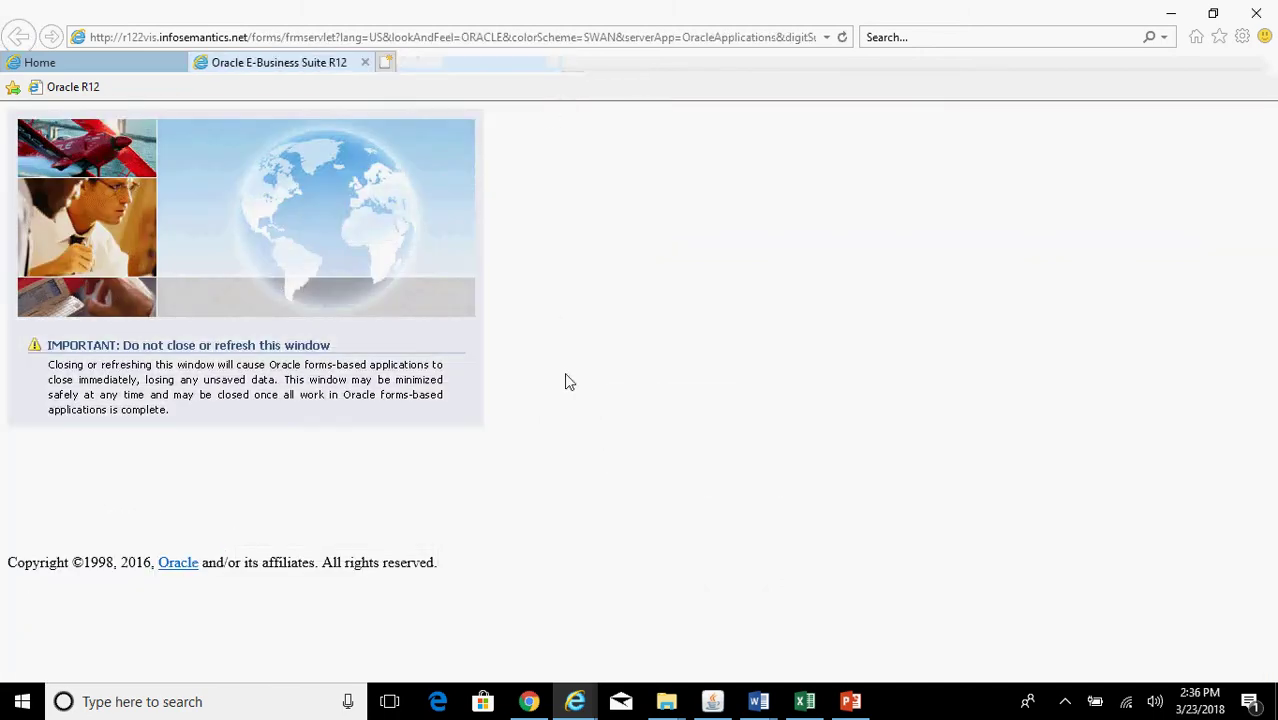
Switch to Oracle Applications and change the responsibility to Receivables, Vision Services (USA).
{"action": "left_click", "coordinate": [712, 701]}
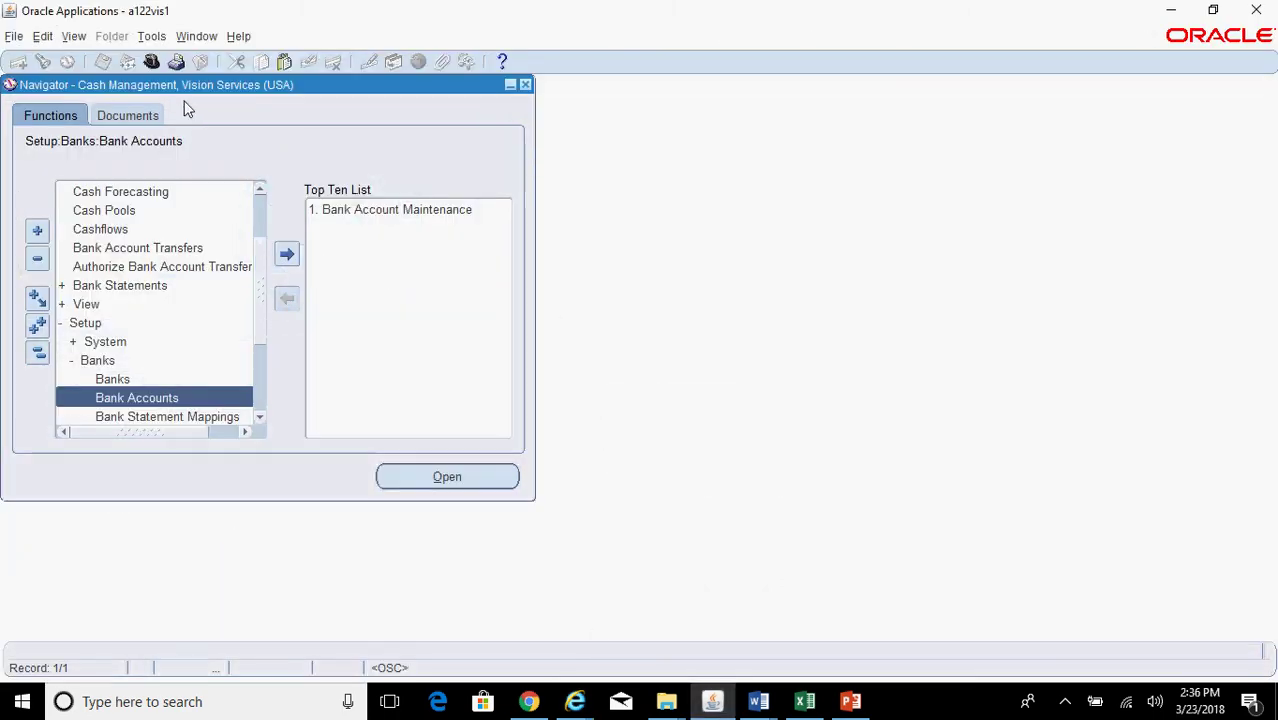
{"action": "left_click", "coordinate": [152, 62]}
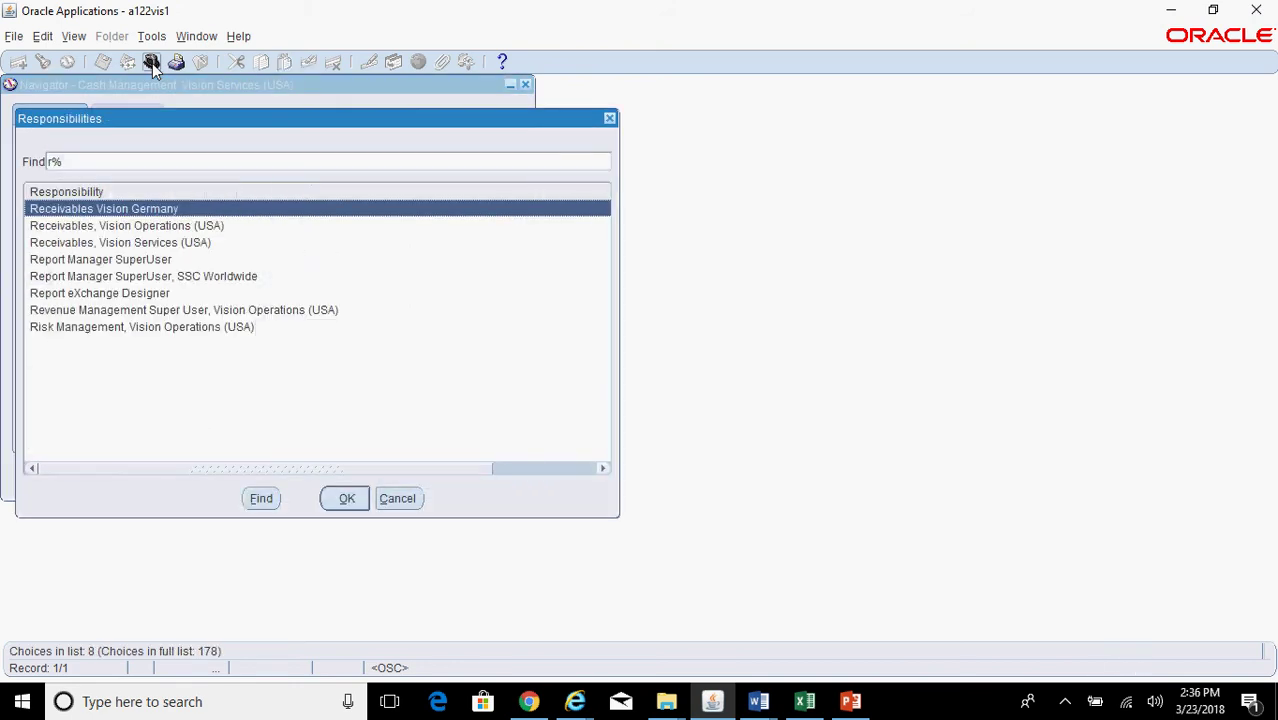
{"action": "key", "text": "Down"}
{"action": "key", "text": "Down"}
{"action": "key", "text": "Return"}
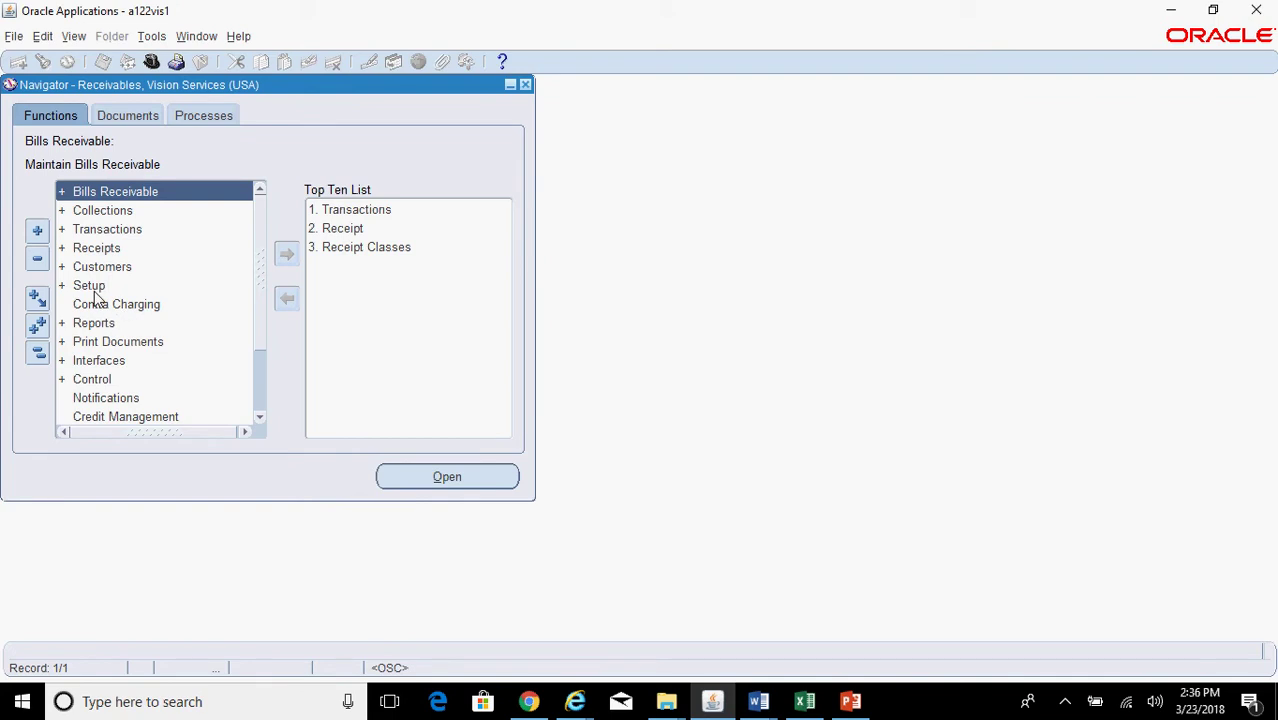
Open the Receipt Classes form from the Receipts setup functions.
{"action": "double_click", "coordinate": [86, 286]}
{"action": "double_click", "coordinate": [145, 322]}
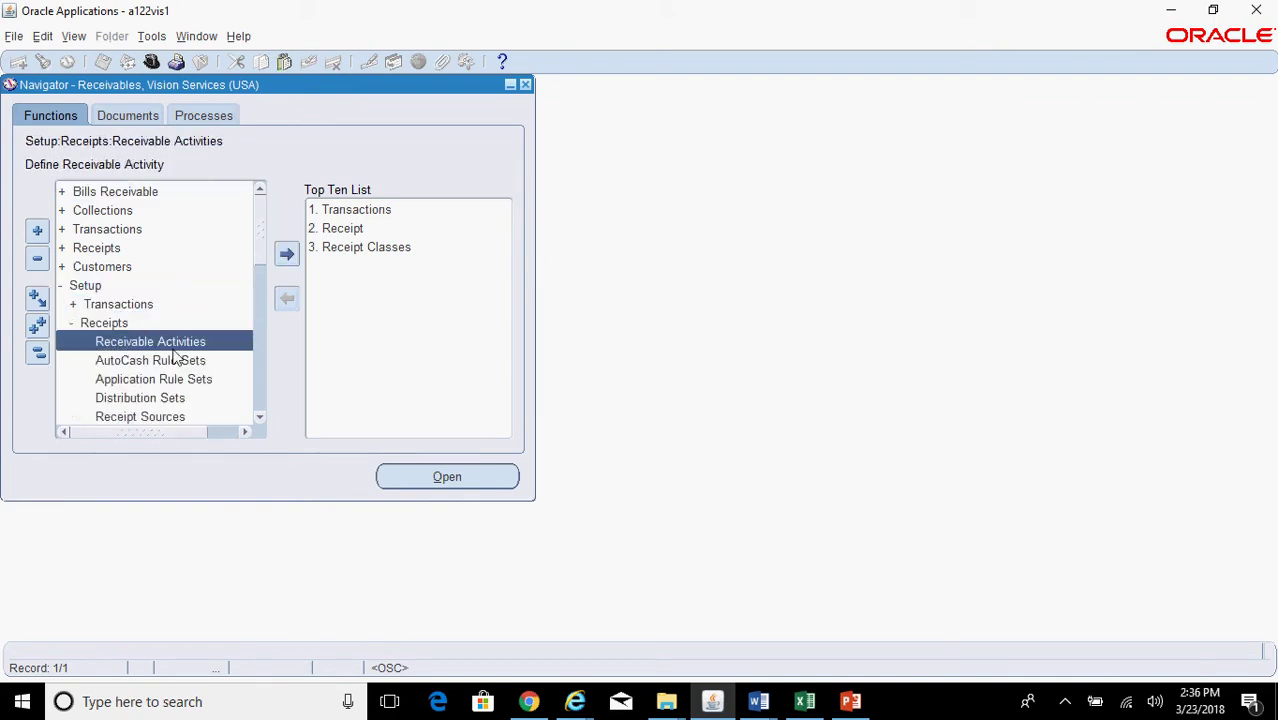
{"action": "left_click", "coordinate": [259, 417]}
{"action": "left_click", "coordinate": [259, 417]}
{"action": "left_click", "coordinate": [259, 417]}
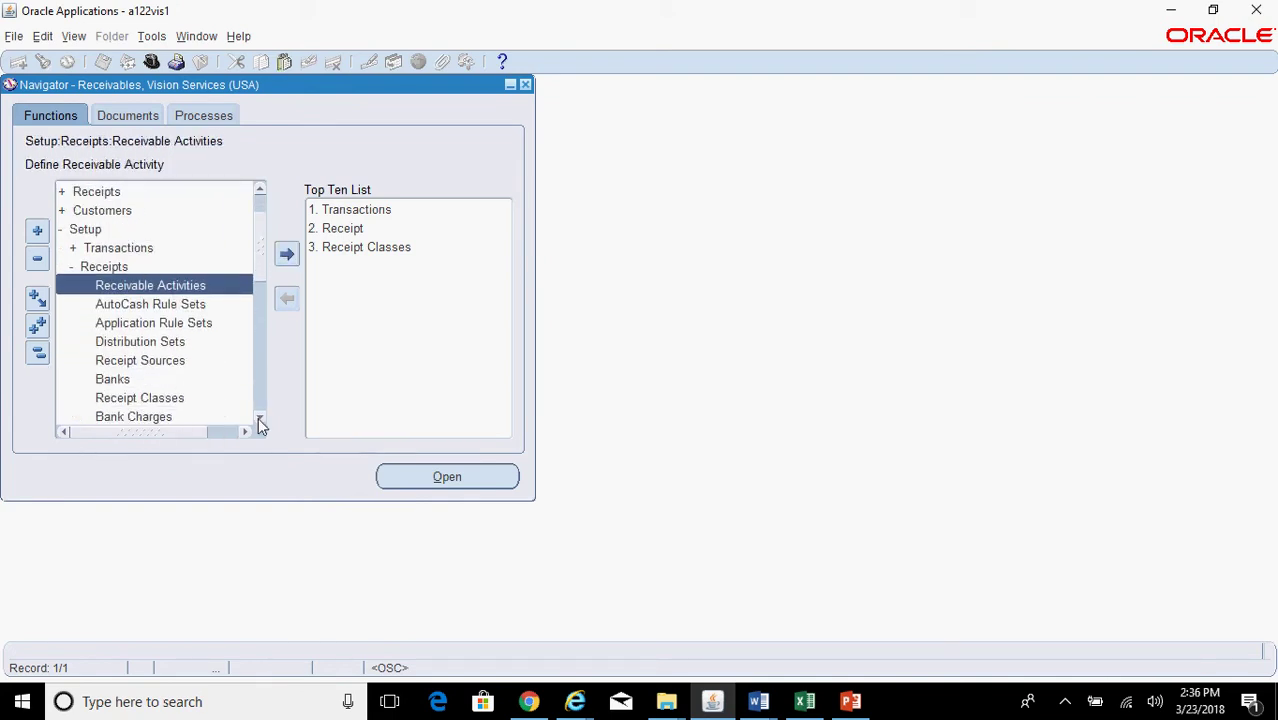
{"action": "double_click", "coordinate": [188, 398]}
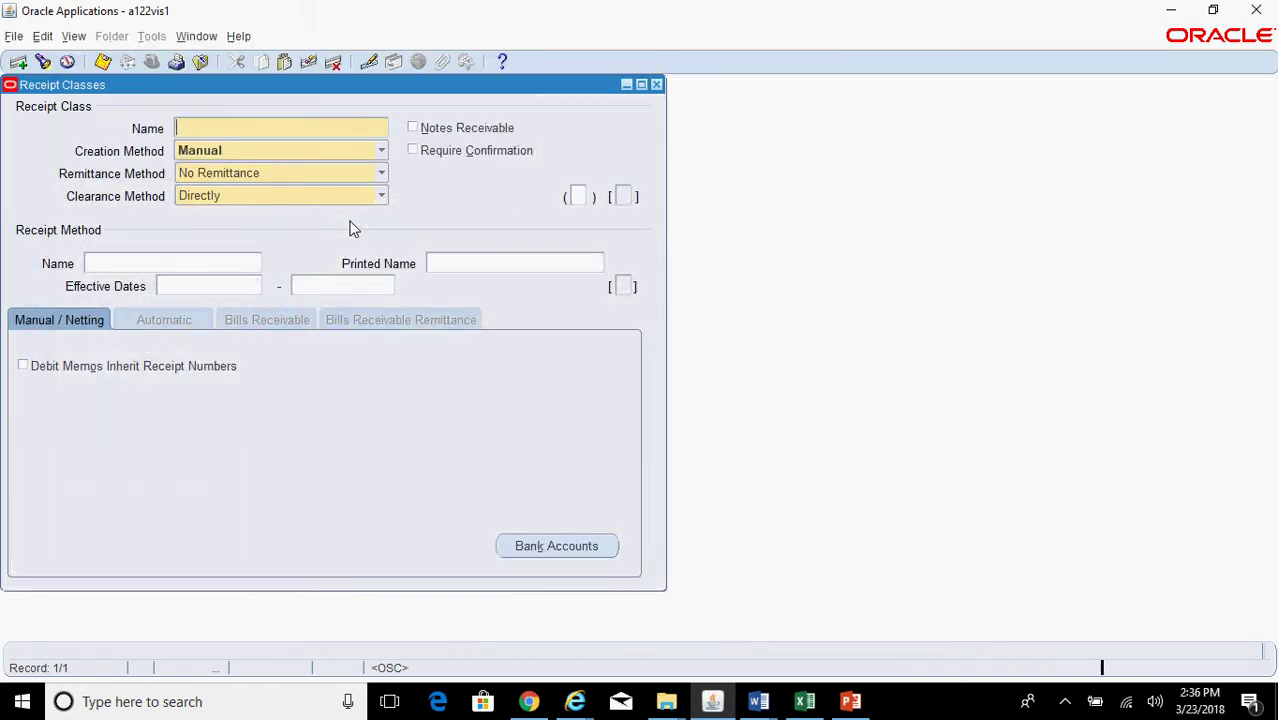
Query the receipt classes by the name AP%AR%Nett%.
{"action": "key", "text": "F11"}
{"action": "type", "text": "AP%AR%Nett%"}
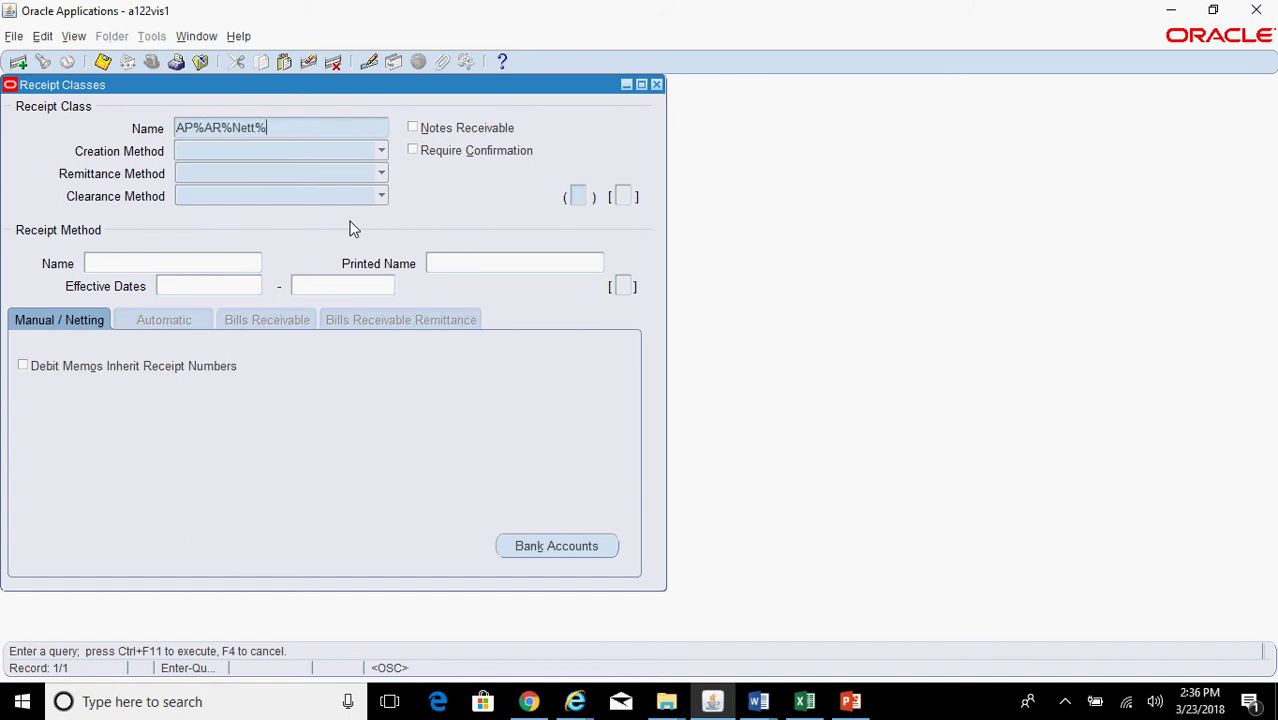
{"action": "key", "text": "ctrl+F11"}
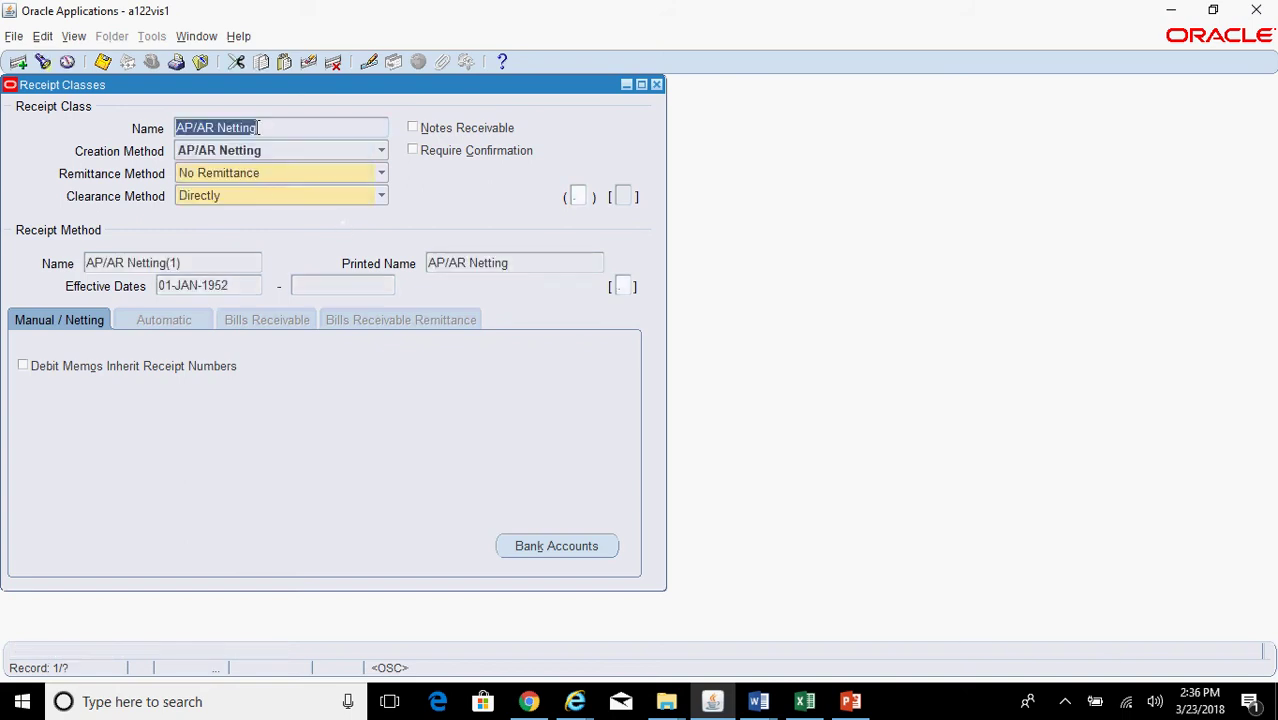
Check the remittance bank account assigned to the AP/AR Netting receipt method, and close both receipt class windows.
{"action": "left_click", "coordinate": [240, 268]}
{"action": "left_click", "coordinate": [611, 552]}
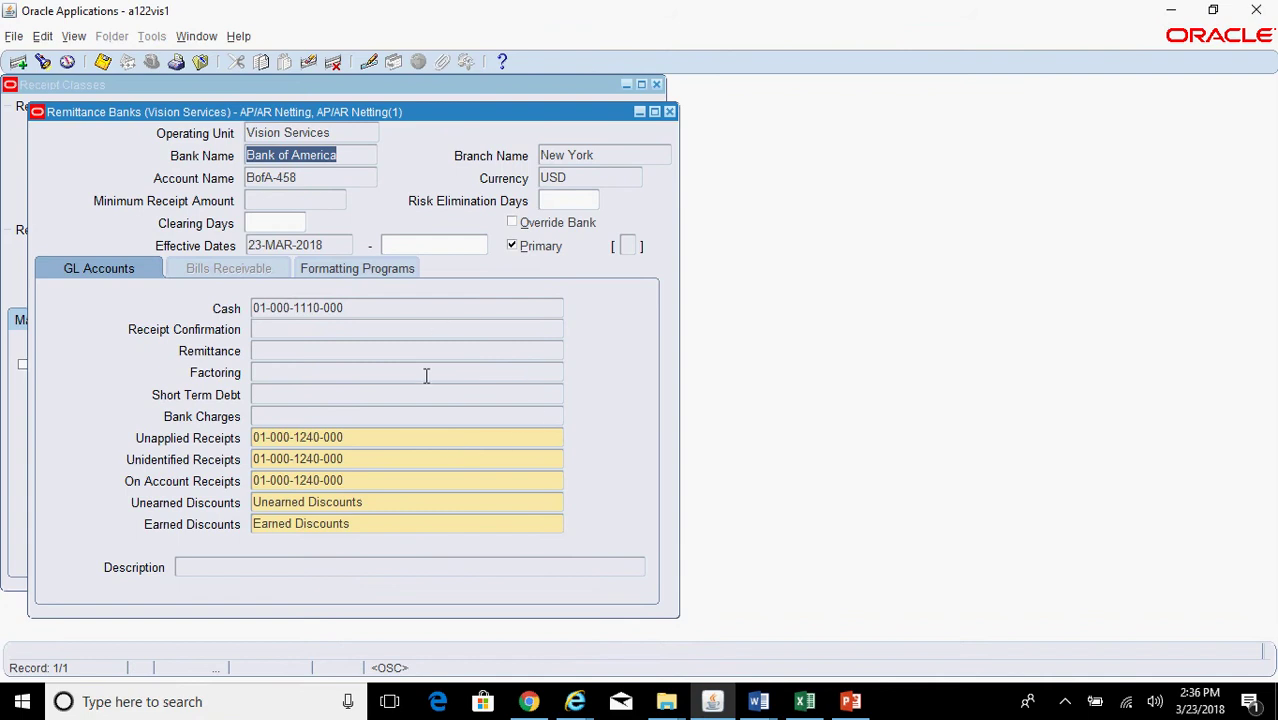
{"action": "left_click", "coordinate": [314, 178]}
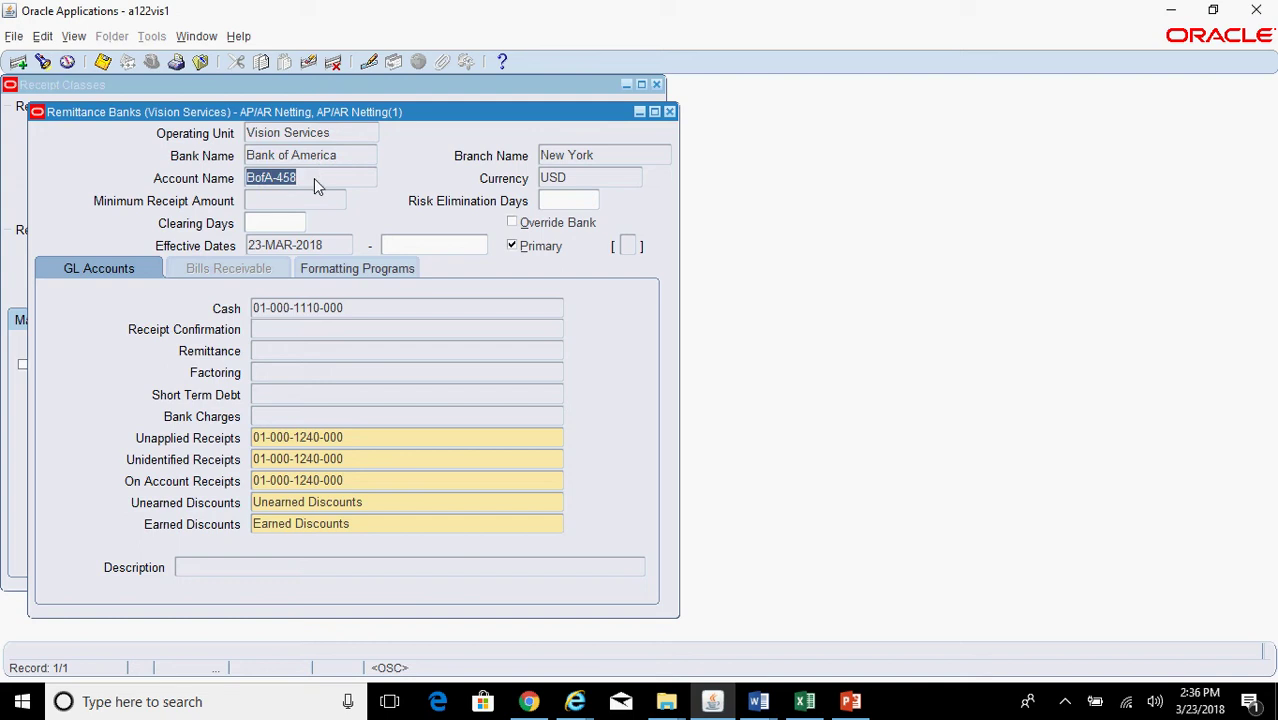
{"action": "left_click", "coordinate": [670, 112]}
{"action": "left_click", "coordinate": [657, 84]}
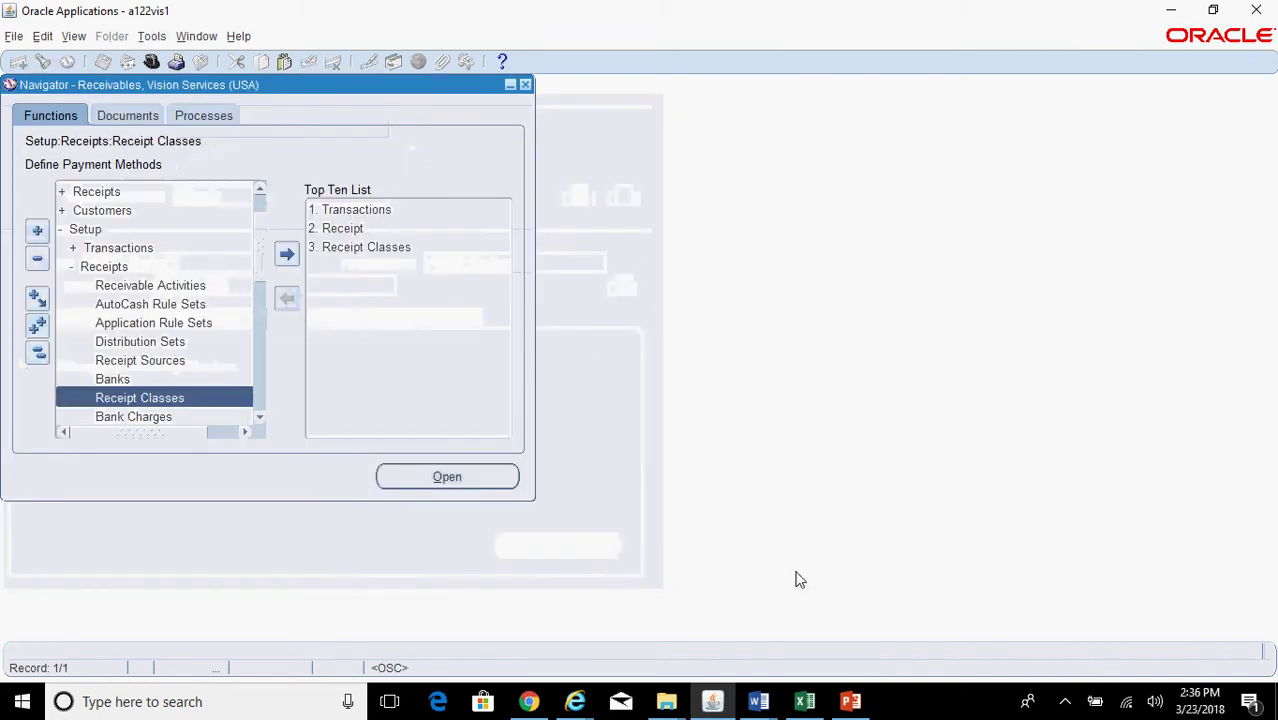
Review the netting steps slide in PowerPoint and return to Oracle Applications.
{"action": "left_click", "coordinate": [850, 701]}
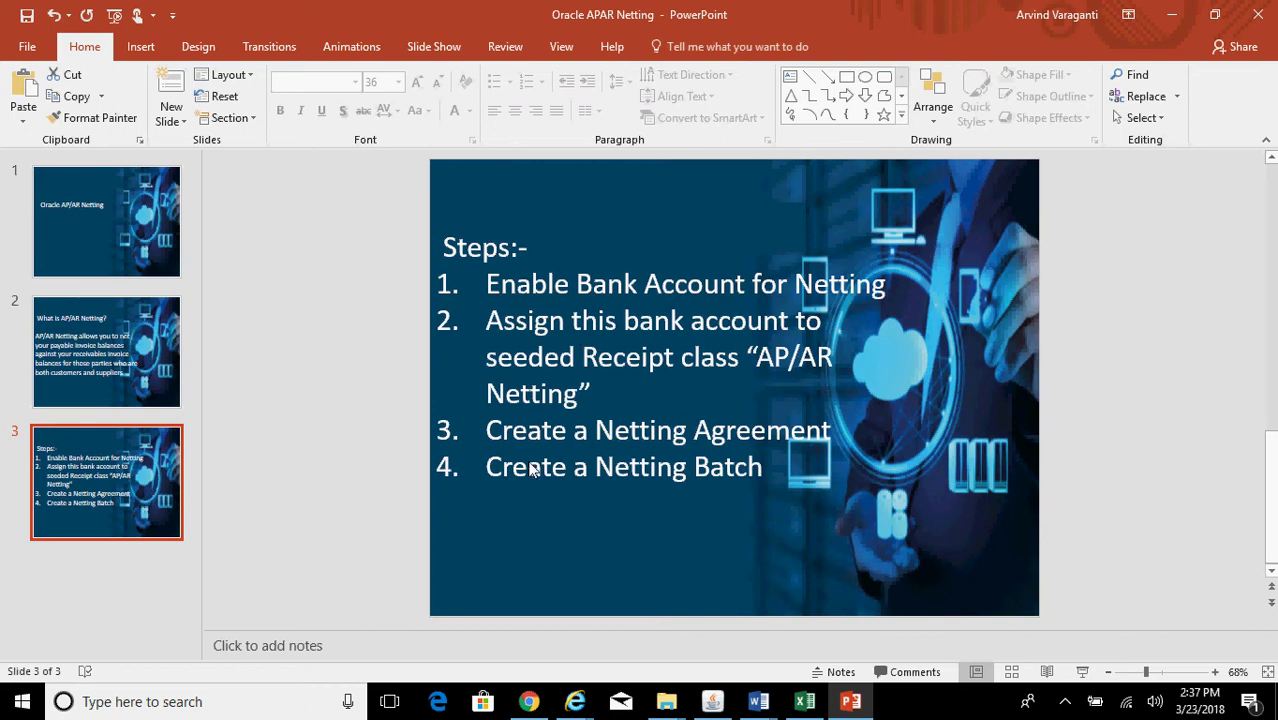
{"action": "left_click", "coordinate": [713, 701]}
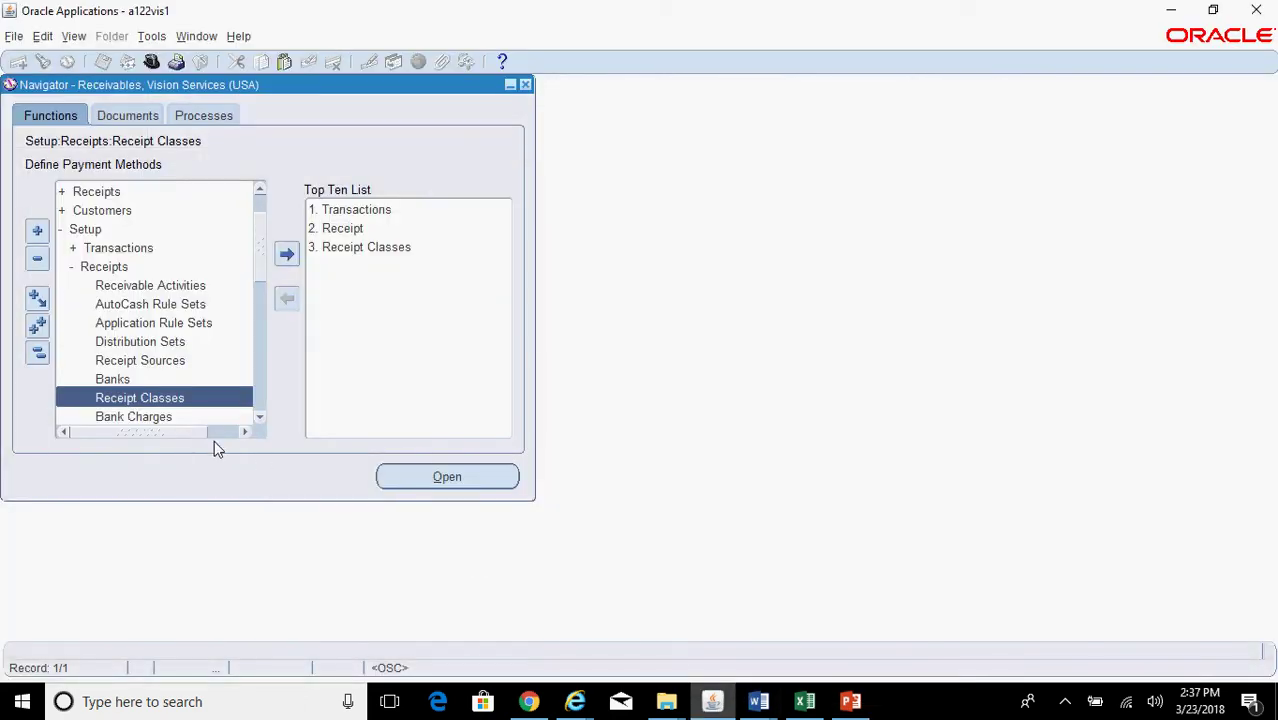
Open the Netting Agreement function under Receipts > Netting in the Receivables navigator.
{"action": "left_click", "coordinate": [37, 352]}
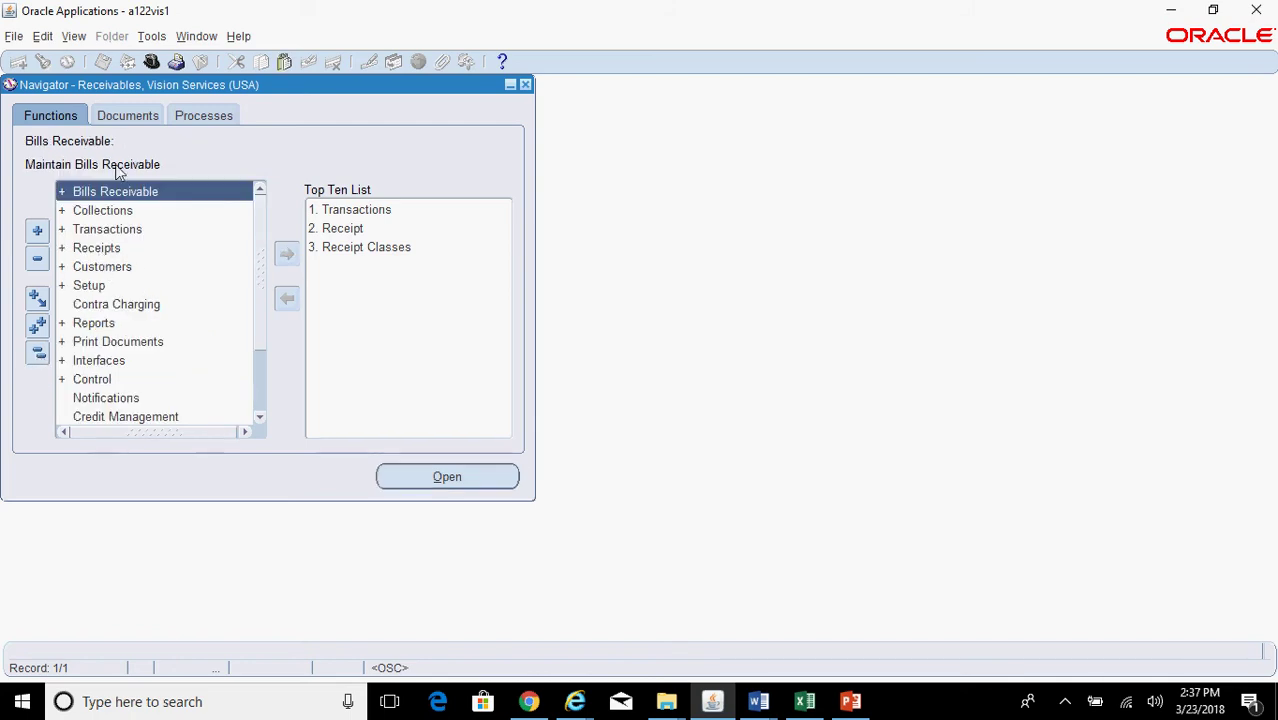
{"action": "double_click", "coordinate": [125, 248]}
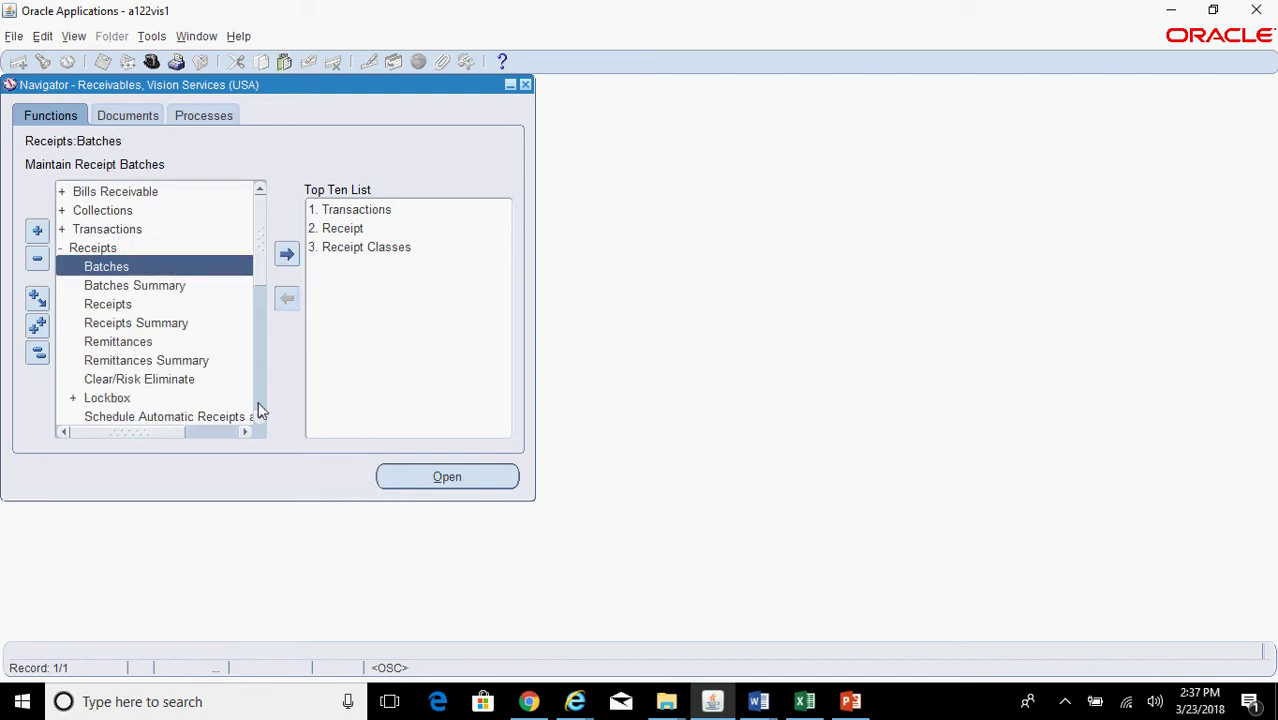
{"action": "left_click_drag", "start_coordinate": [262, 274], "coordinate": [263, 315]}
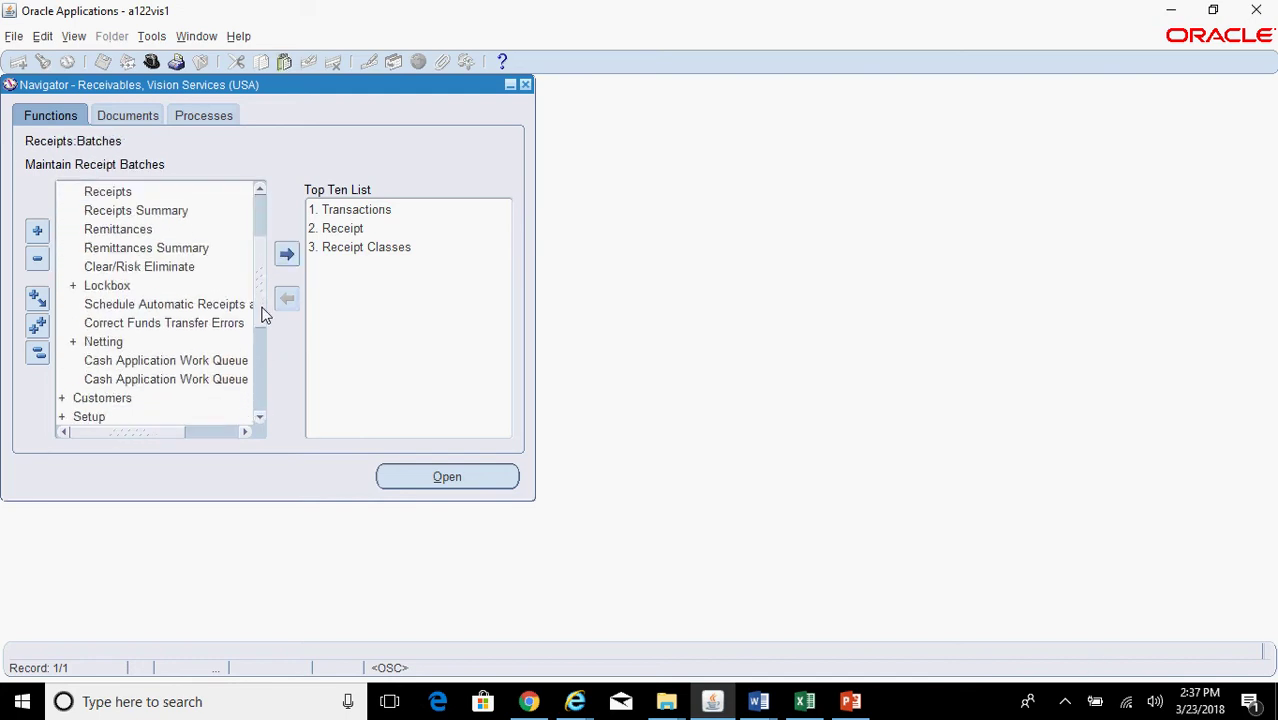
{"action": "double_click", "coordinate": [170, 342]}
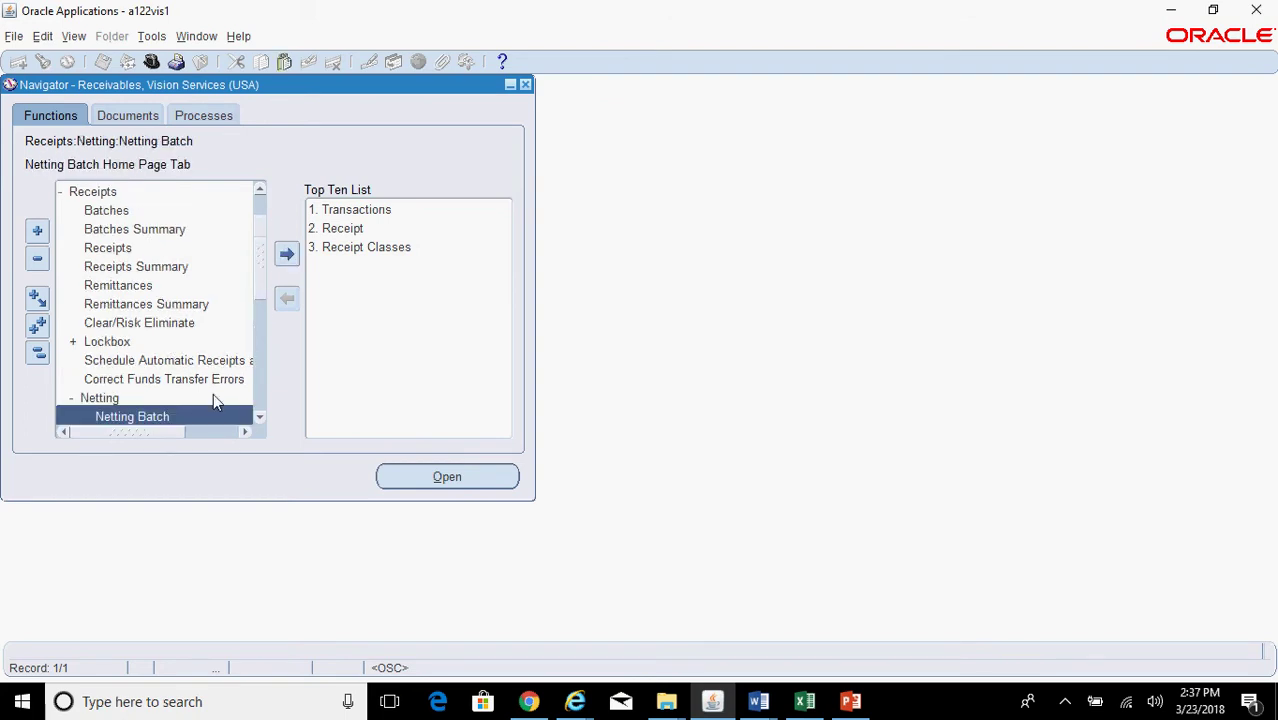
{"action": "left_click", "coordinate": [259, 417]}
{"action": "left_click", "coordinate": [259, 417]}
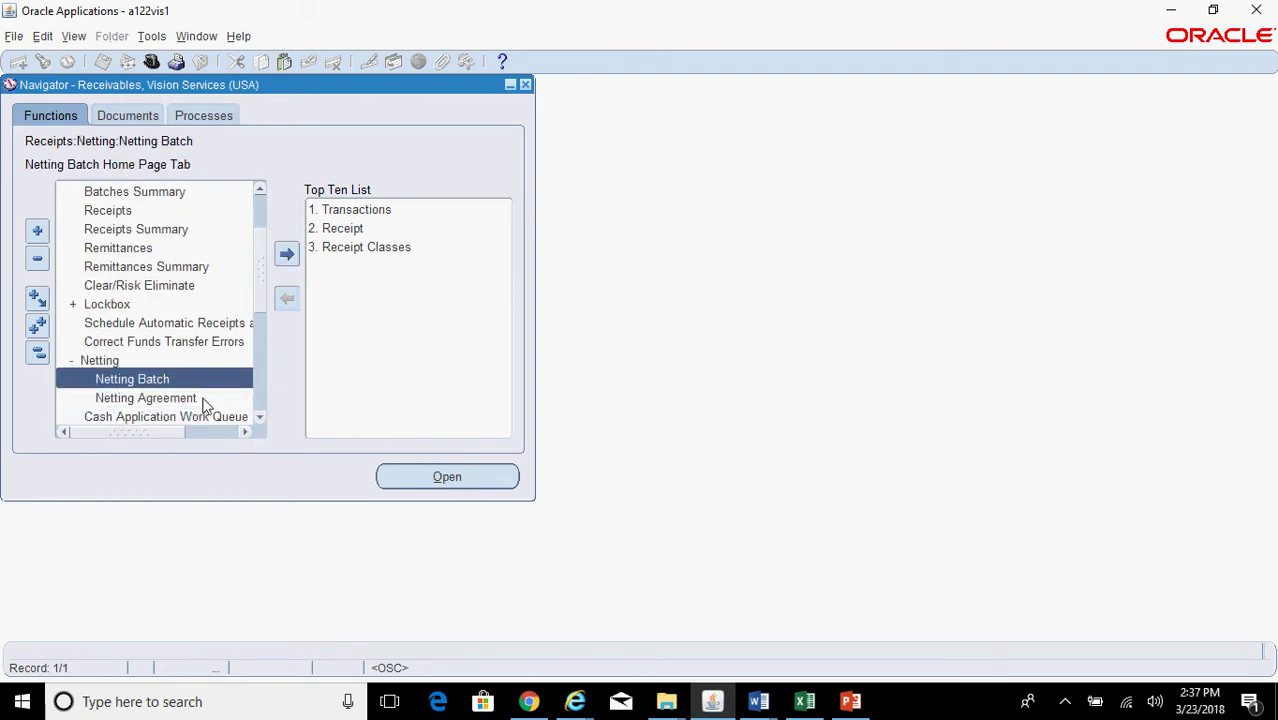
{"action": "left_click", "coordinate": [180, 398]}
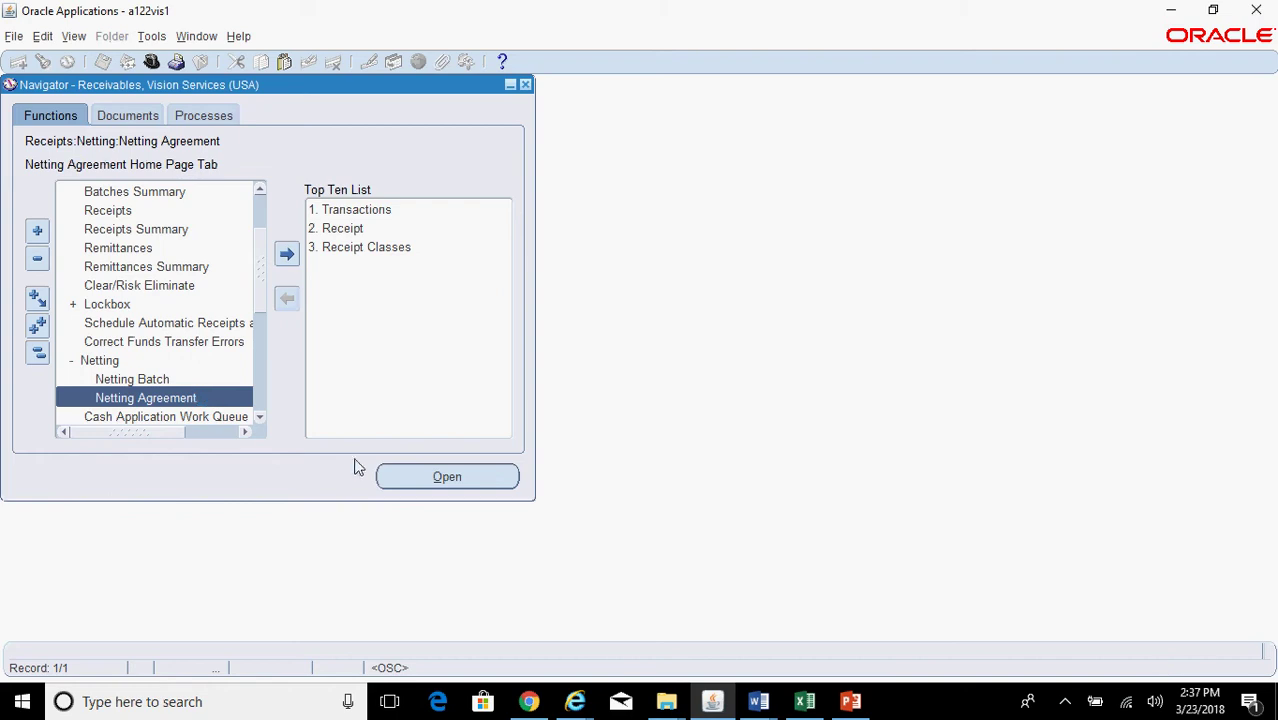
{"action": "mouse_move", "coordinate": [575, 700]}
{"action": "left_click", "coordinate": [728, 650]}
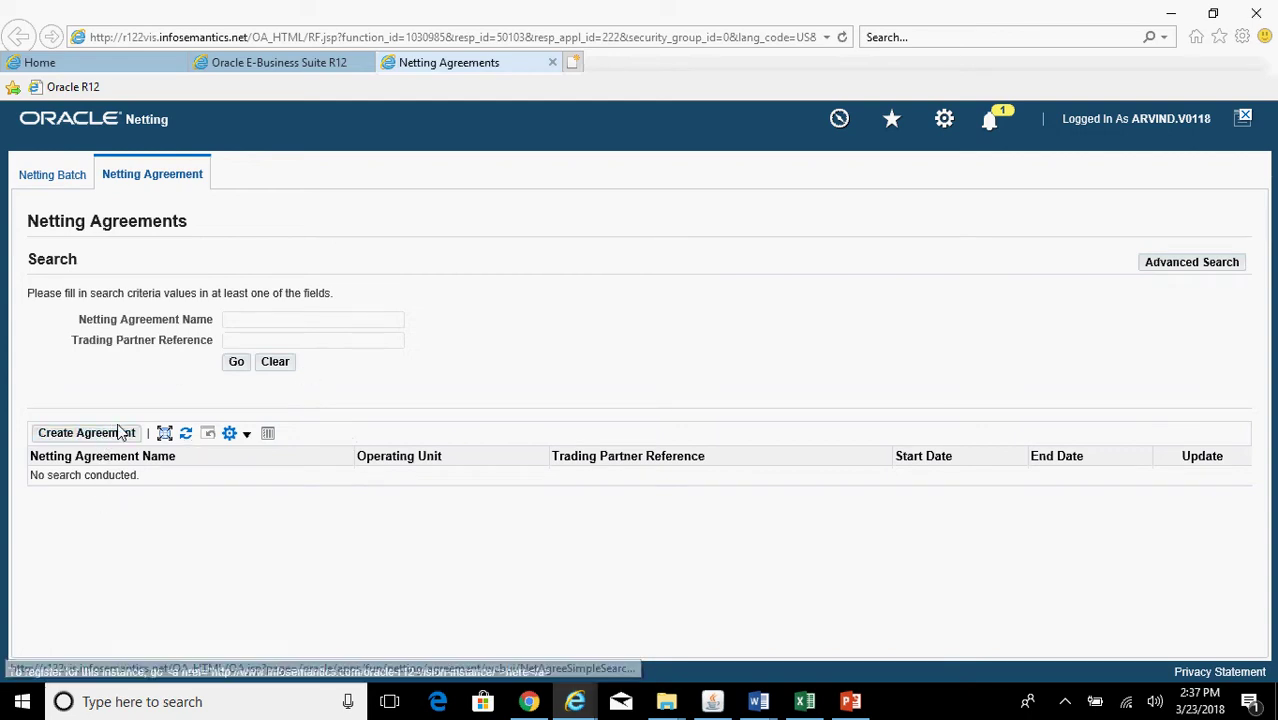
Create a netting agreement for Vision Services named Vision Services_AP AR Netting, with BofA-458 as the netting bank account.
{"action": "left_click", "coordinate": [127, 438]}
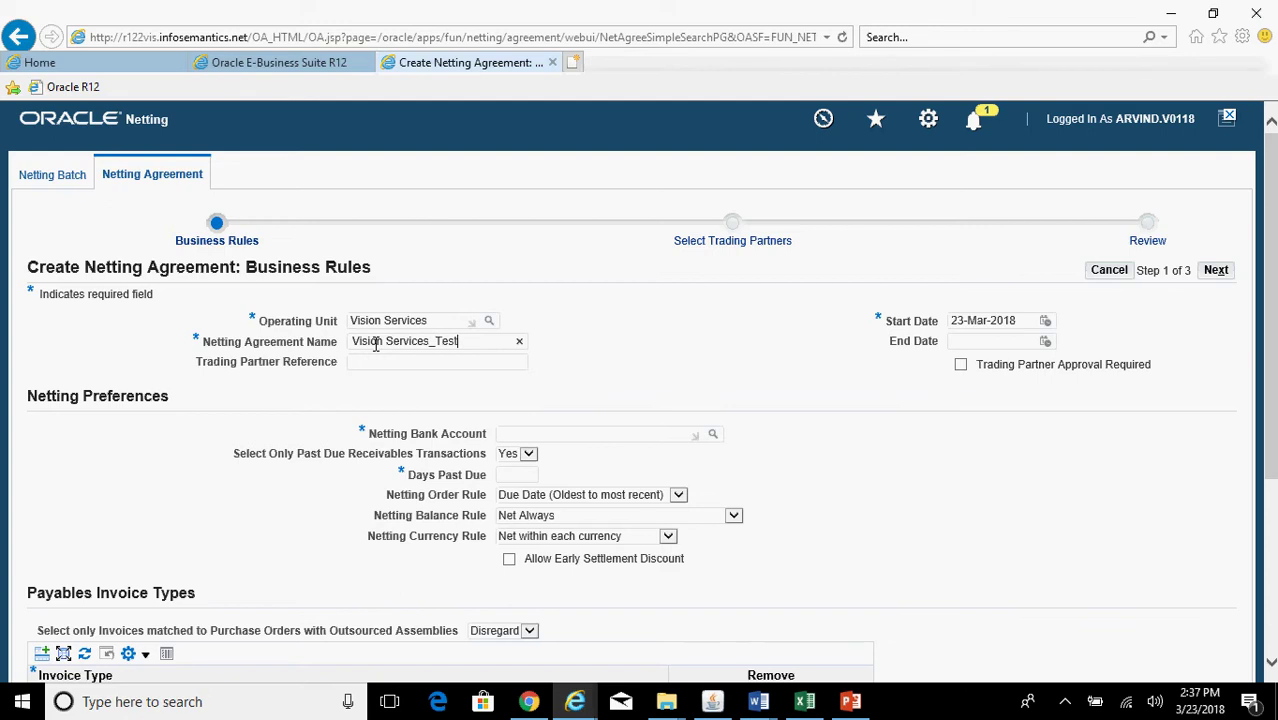
{"action": "type", "text": "AP AR Netting"}
{"action": "scroll", "coordinate": [642, 392], "scroll_direction": "down", "scroll_amount": 1}
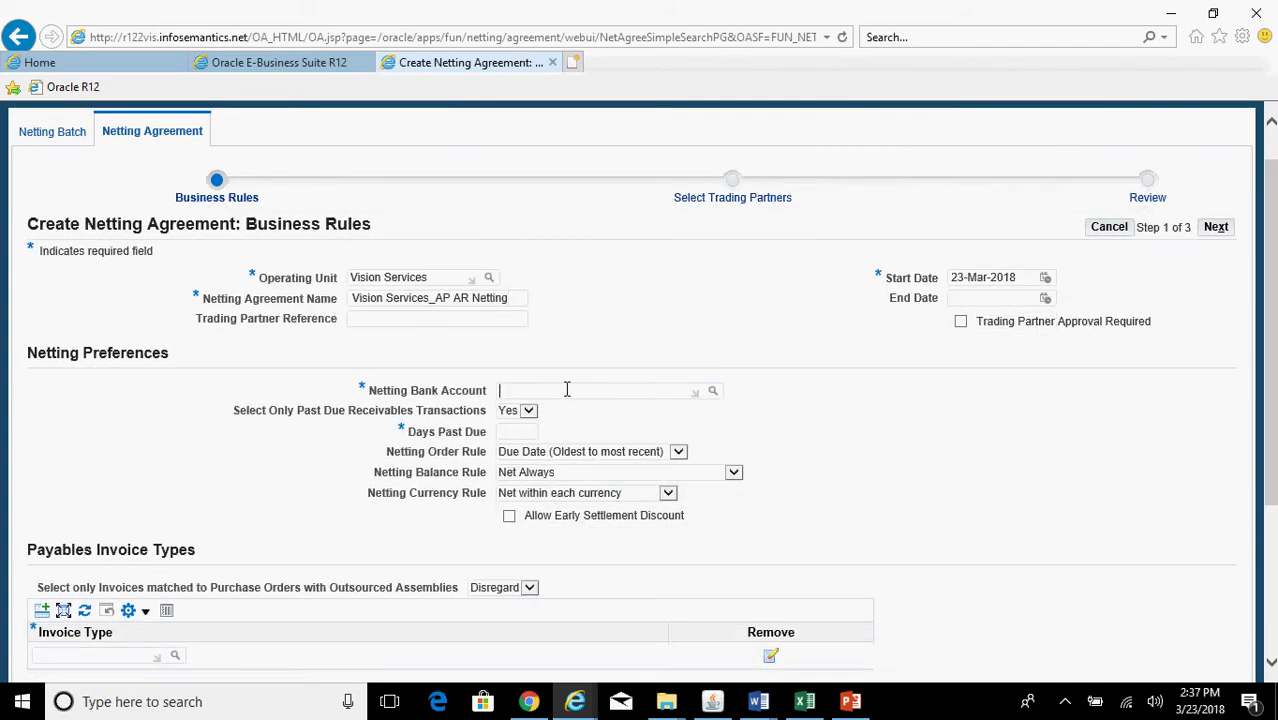
{"action": "key", "text": "Tab"}
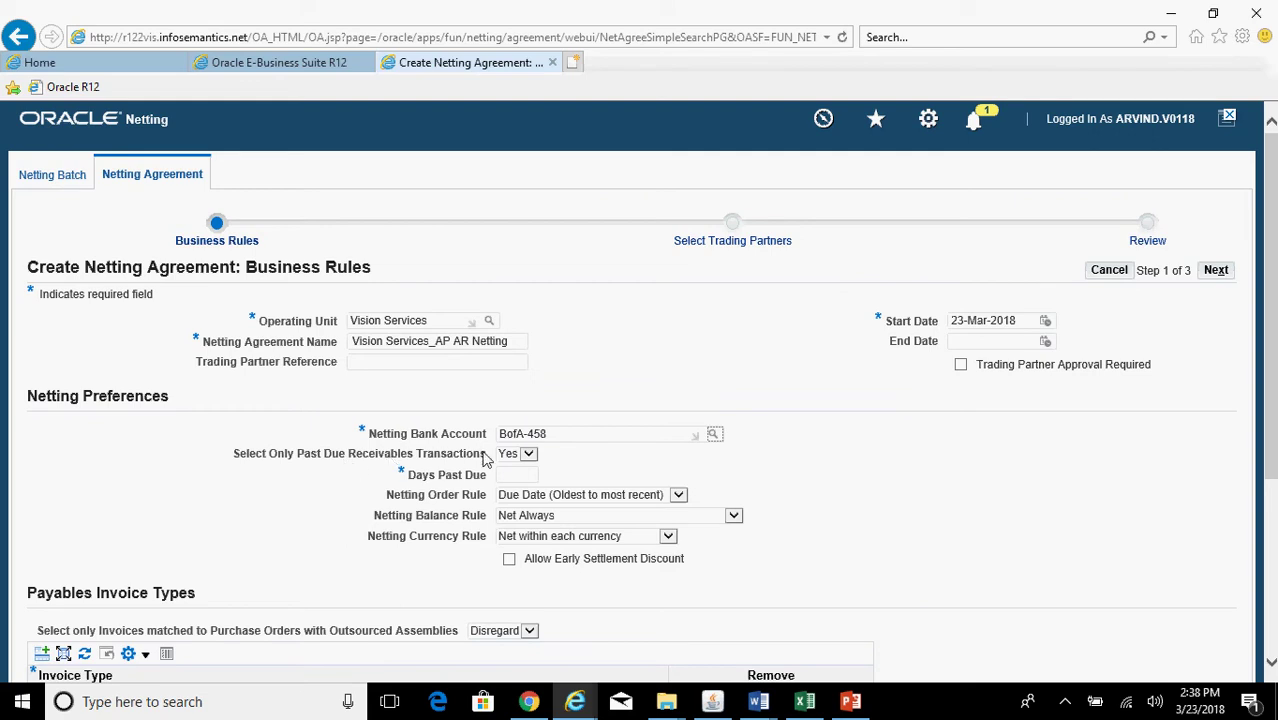
Set Select Only Past Due Receivables Transactions to No and the netting order rule to Due Date (Oldest to most recent).
{"action": "left_click", "coordinate": [529, 454]}
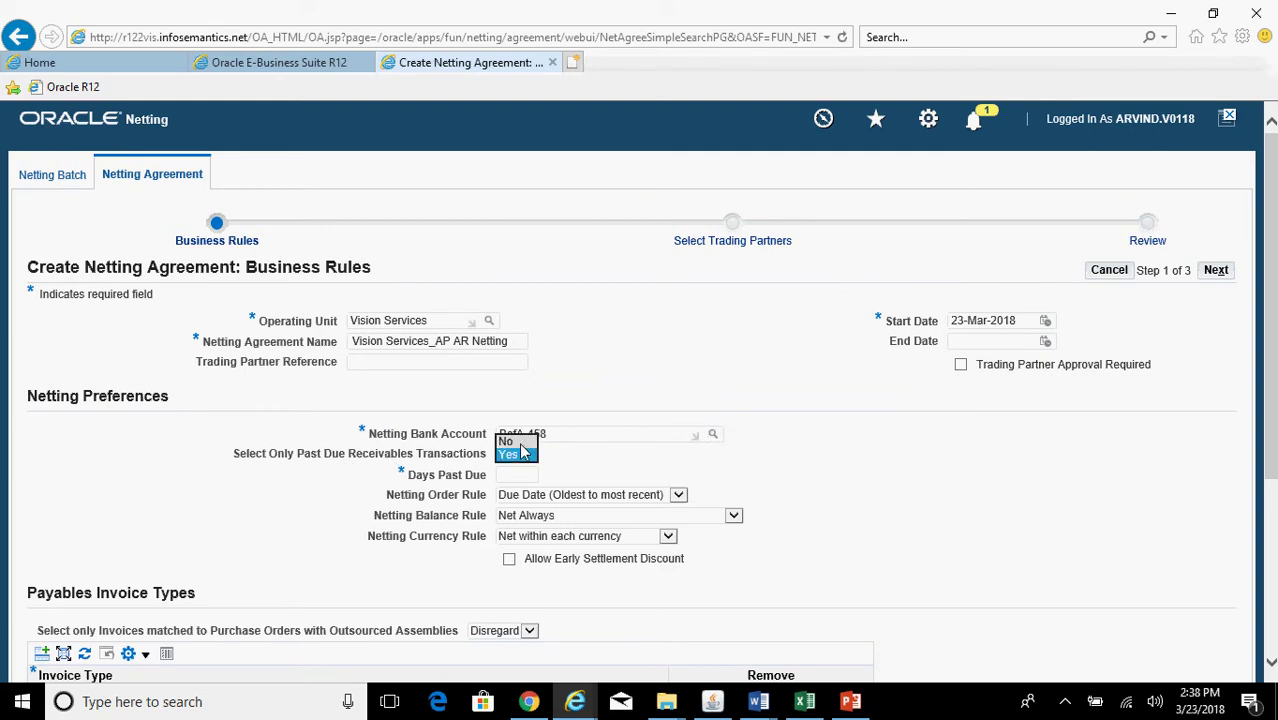
{"action": "left_click", "coordinate": [507, 441]}
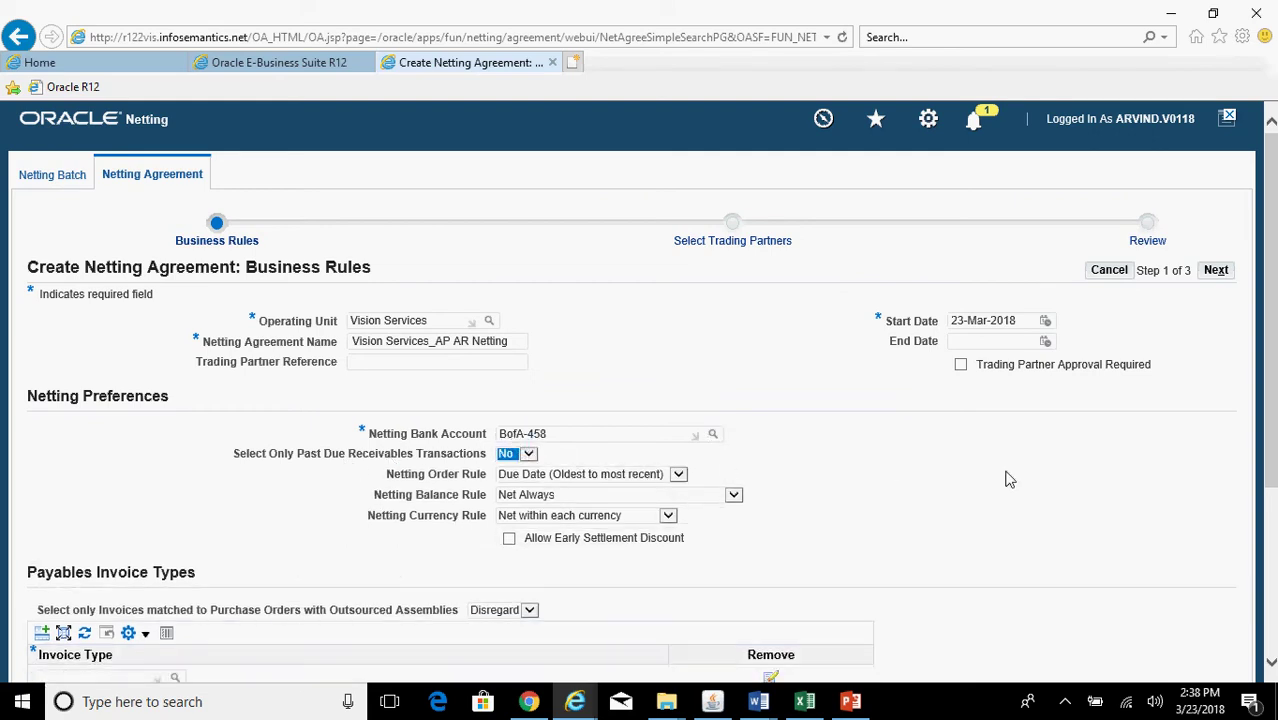
{"action": "left_click_drag", "start_coordinate": [1273, 390], "coordinate": [1273, 443]}
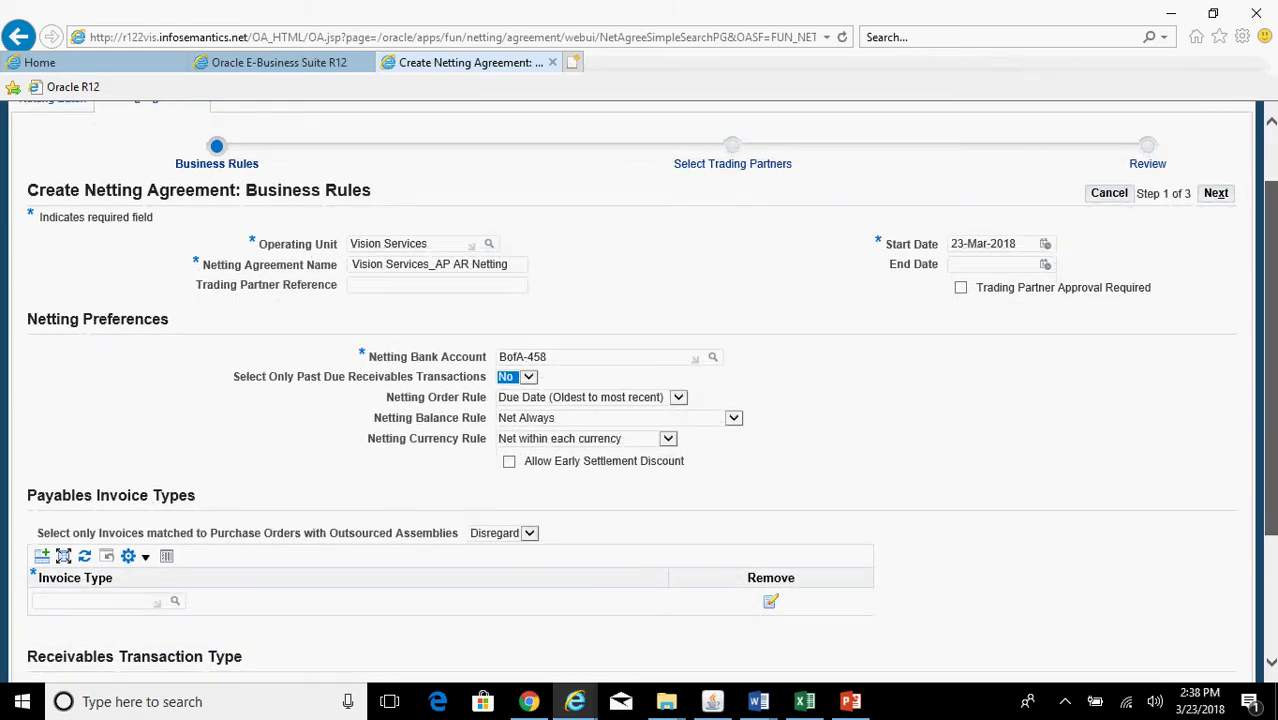
{"action": "left_click_drag", "start_coordinate": [1273, 443], "coordinate": [1273, 457]}
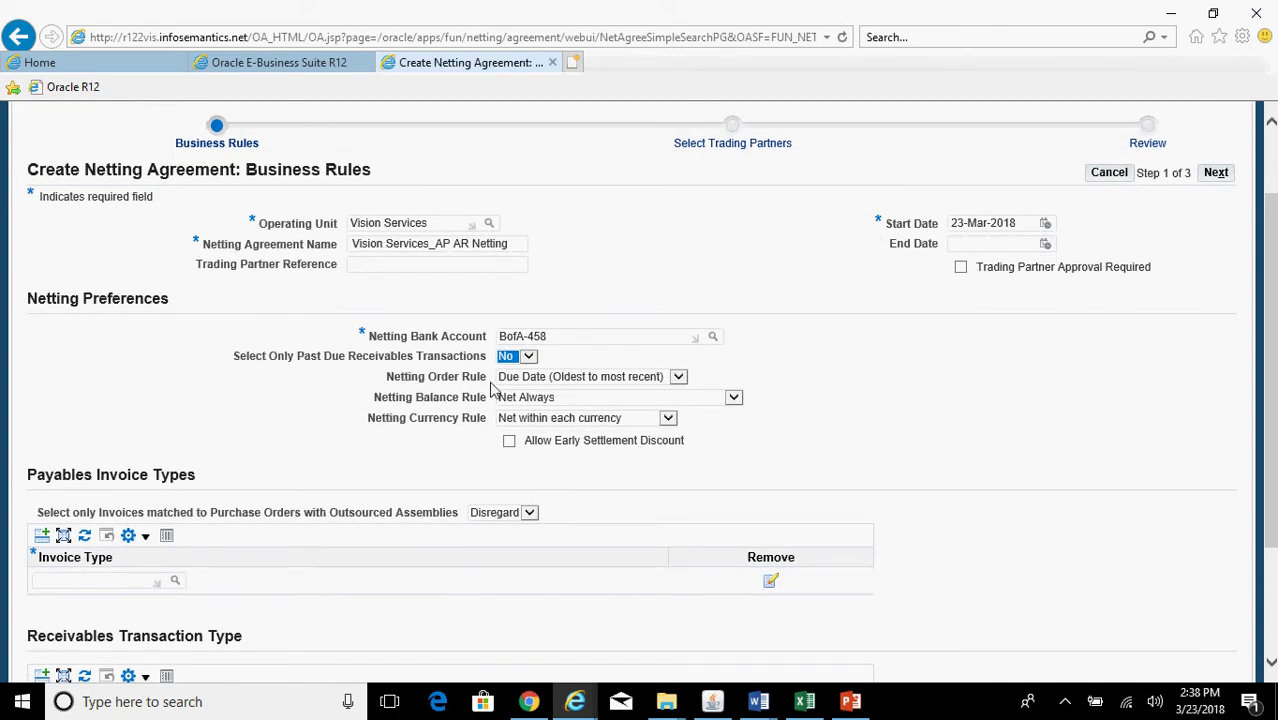
{"action": "left_click", "coordinate": [577, 378]}
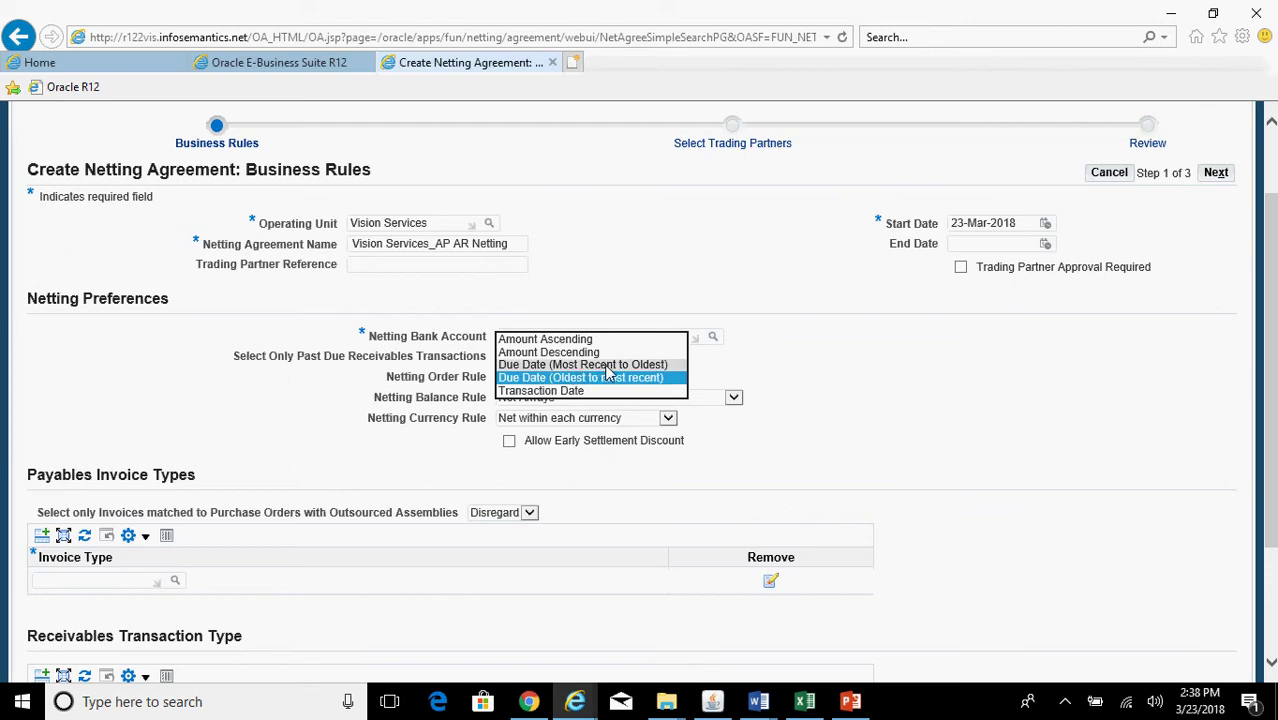
{"action": "left_click", "coordinate": [572, 382]}
{"action": "left_click", "coordinate": [821, 449]}
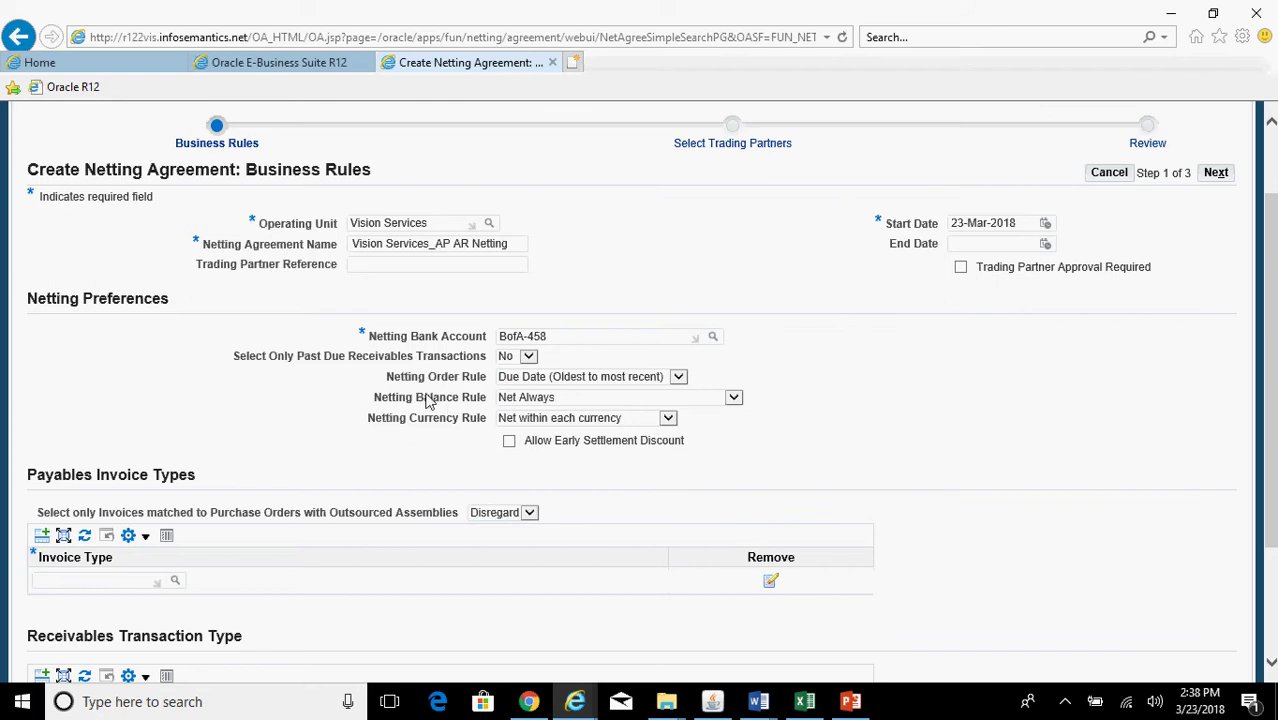
Choose Net Always as the netting balance rule and Net within each currency as the netting currency rule.
{"action": "left_click", "coordinate": [538, 400]}
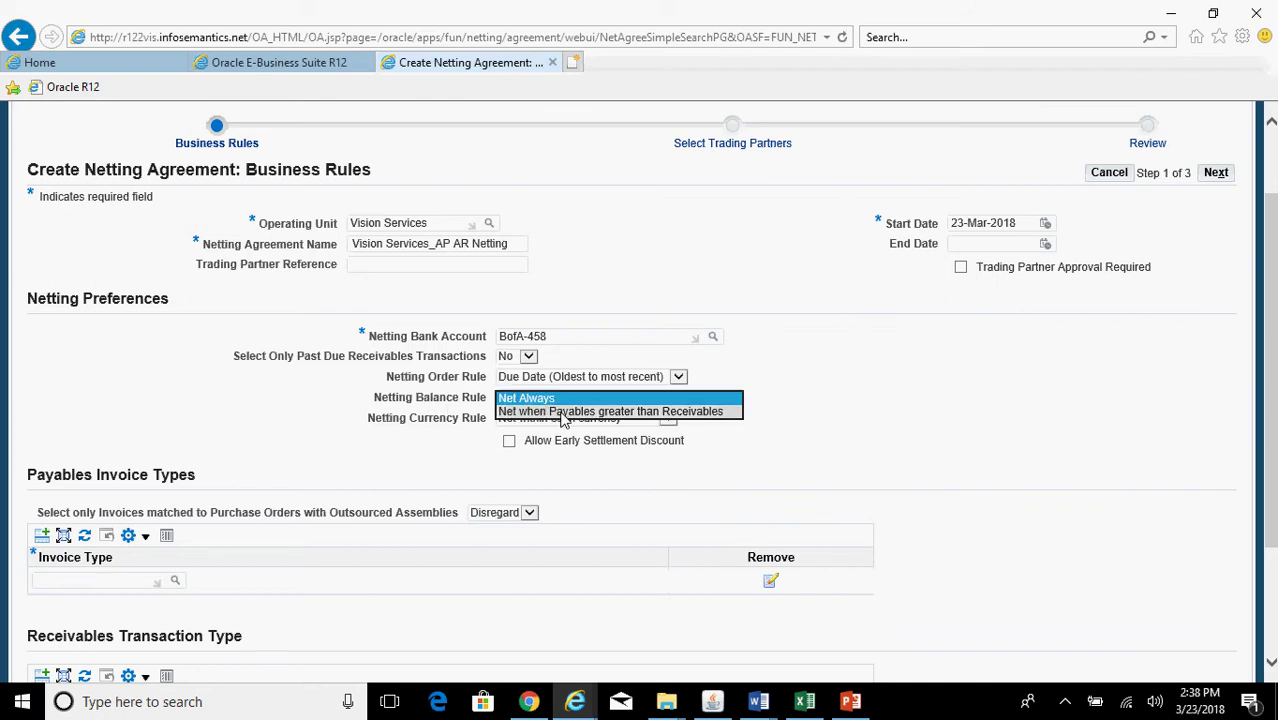
{"action": "left_click", "coordinate": [553, 400]}
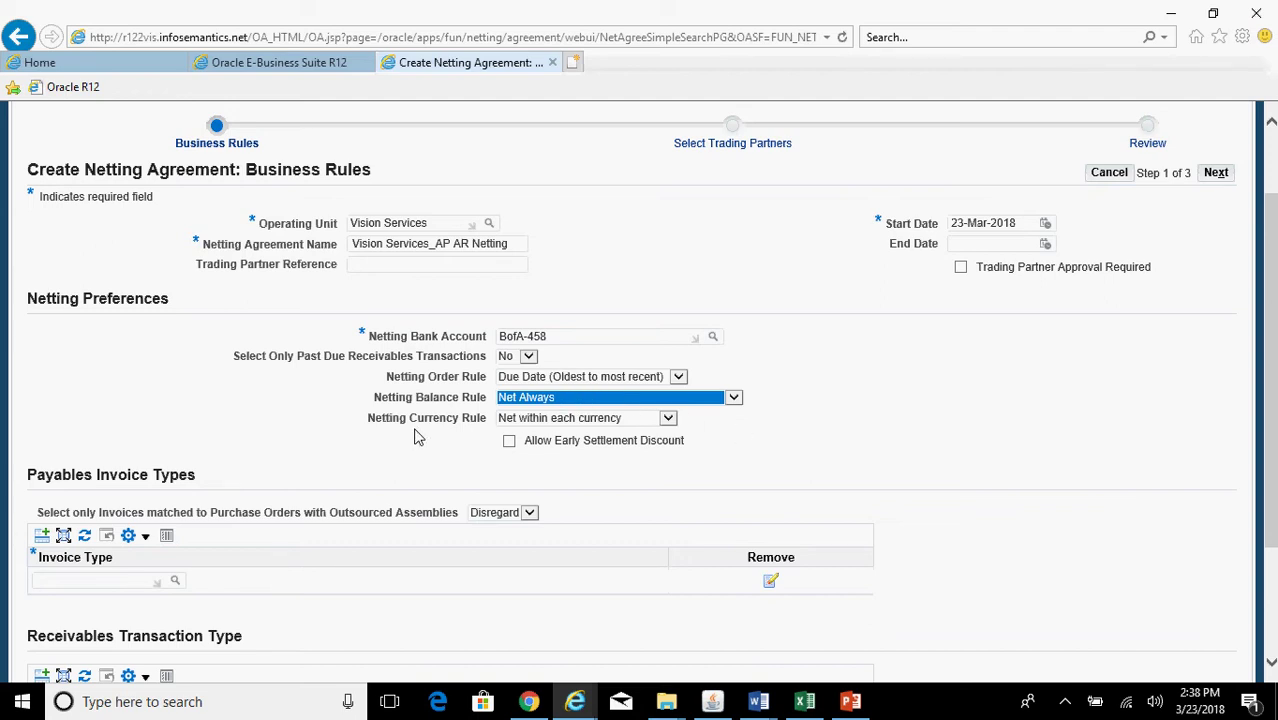
{"action": "left_click", "coordinate": [586, 421]}
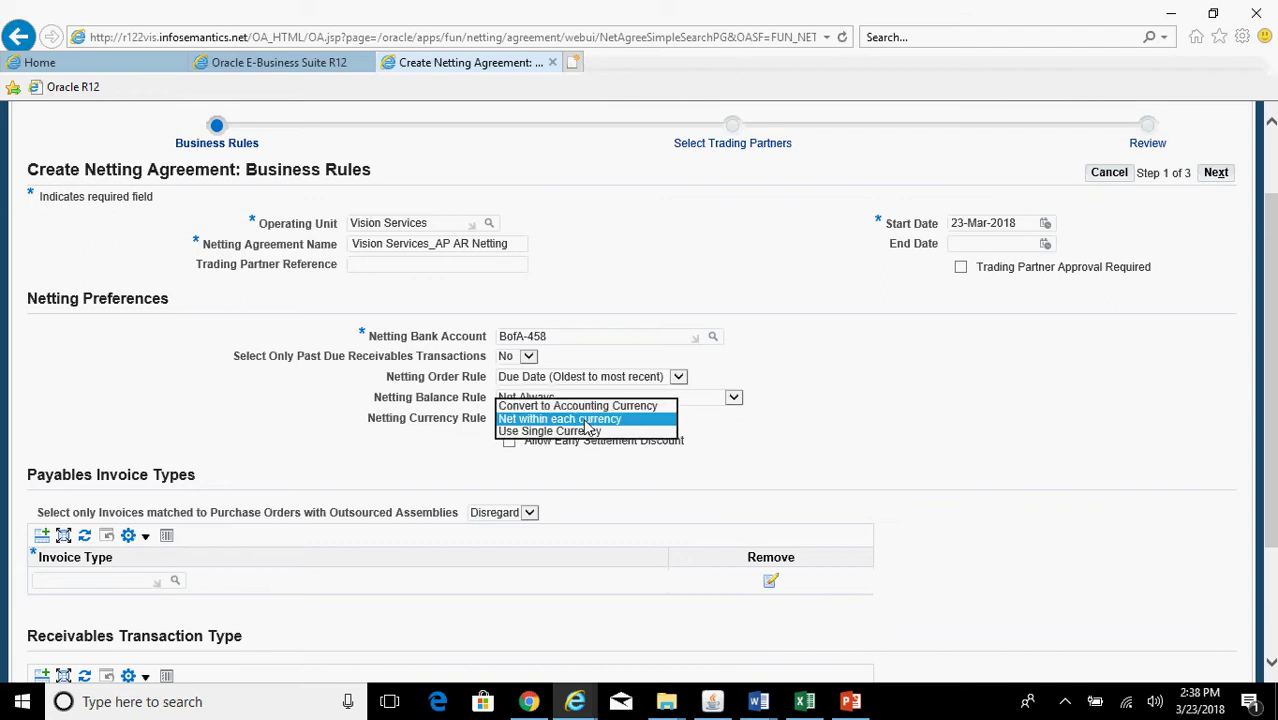
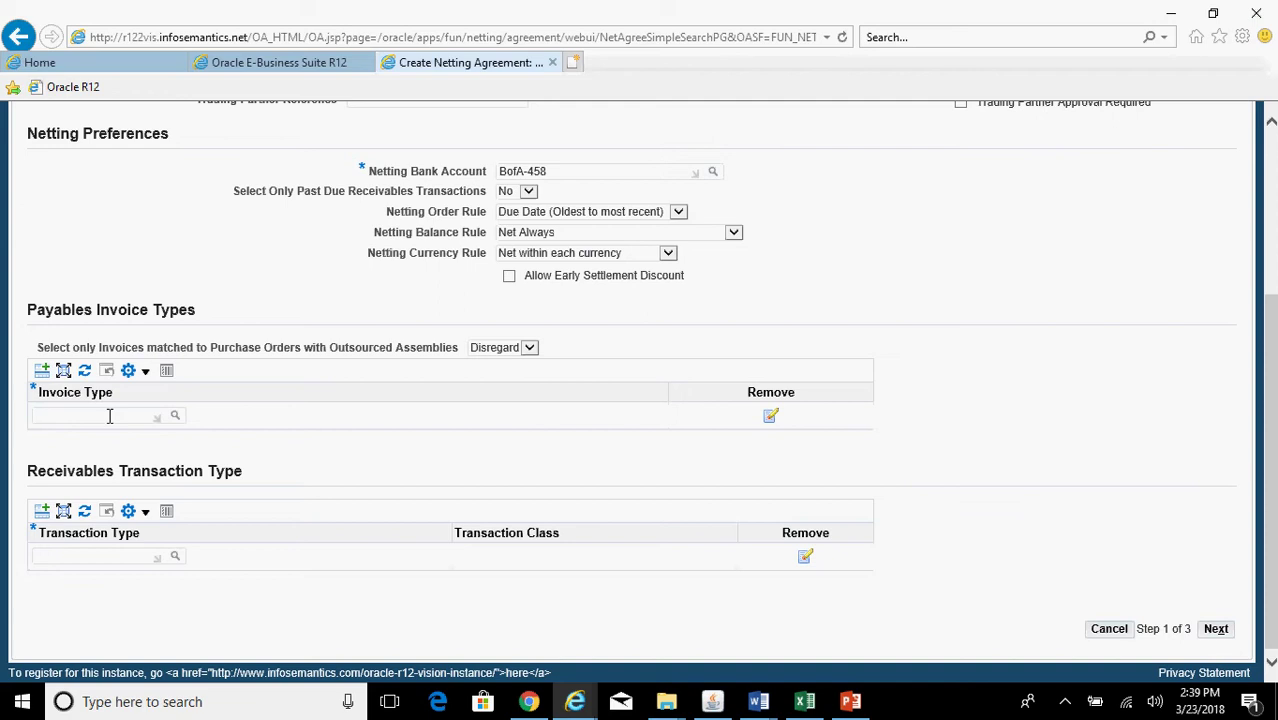
Search the payables invoice types for S% and select Standard for the agreement.
{"action": "left_click", "coordinate": [174, 420]}
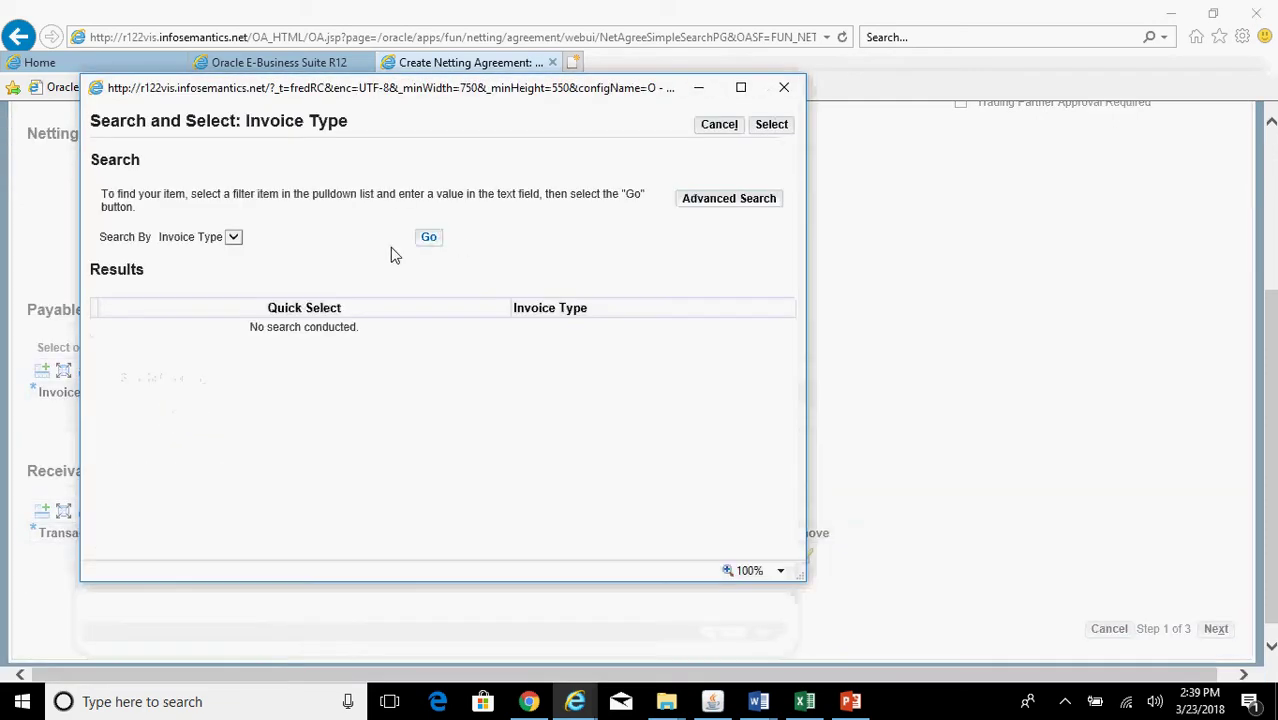
{"action": "type", "text": "S%"}
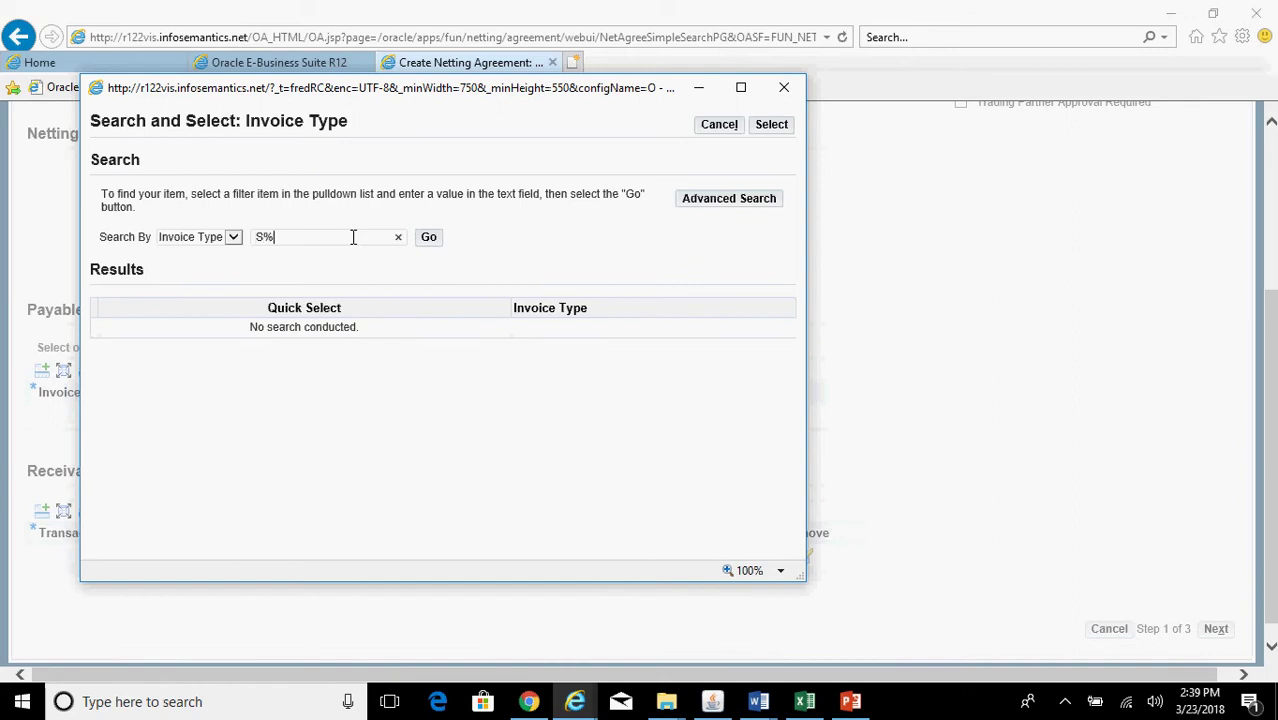
{"action": "left_click", "coordinate": [428, 237]}
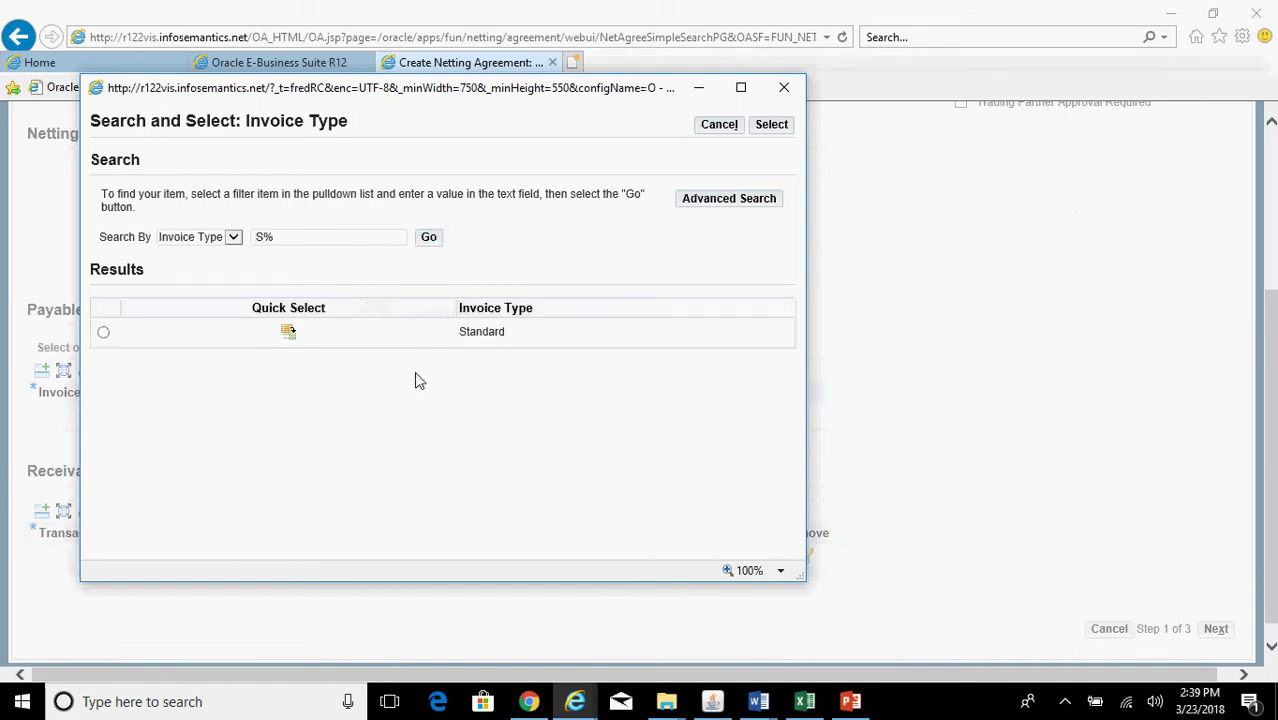
{"action": "left_click", "coordinate": [294, 333]}
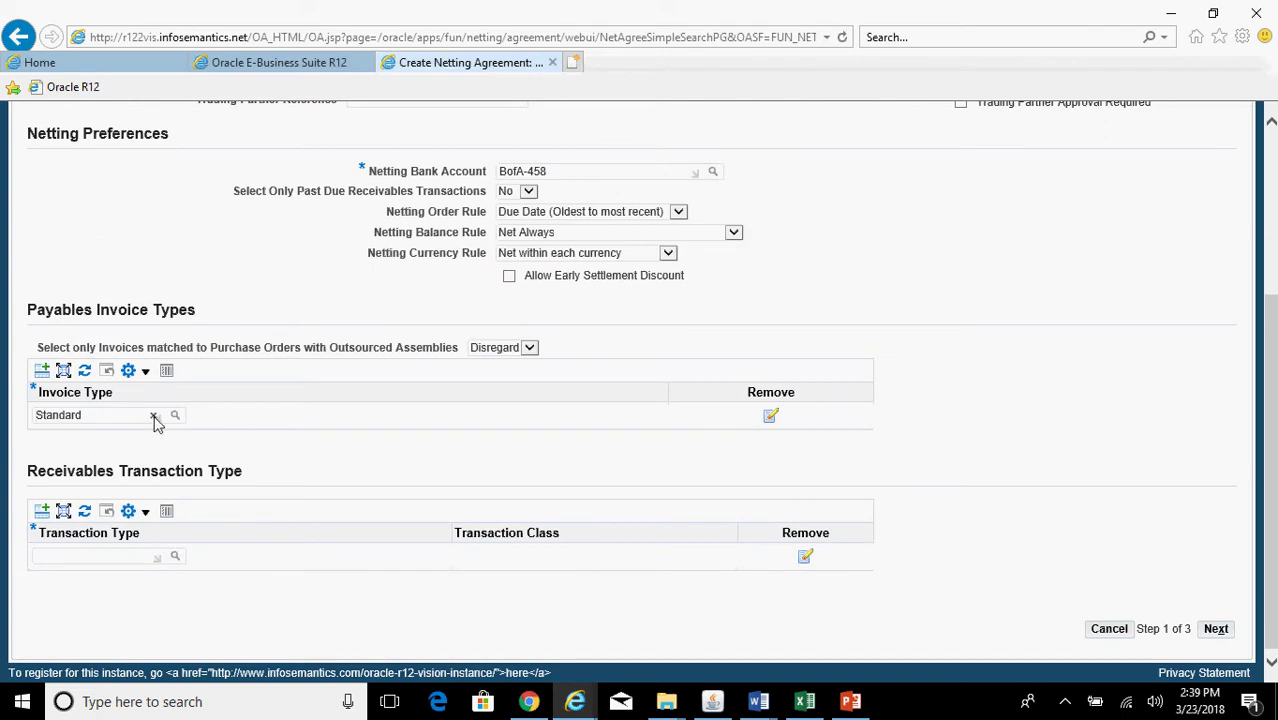
Add a second payables invoice type row and fill it with Debit Memo, searching for de%.
{"action": "left_click", "coordinate": [41, 370]}
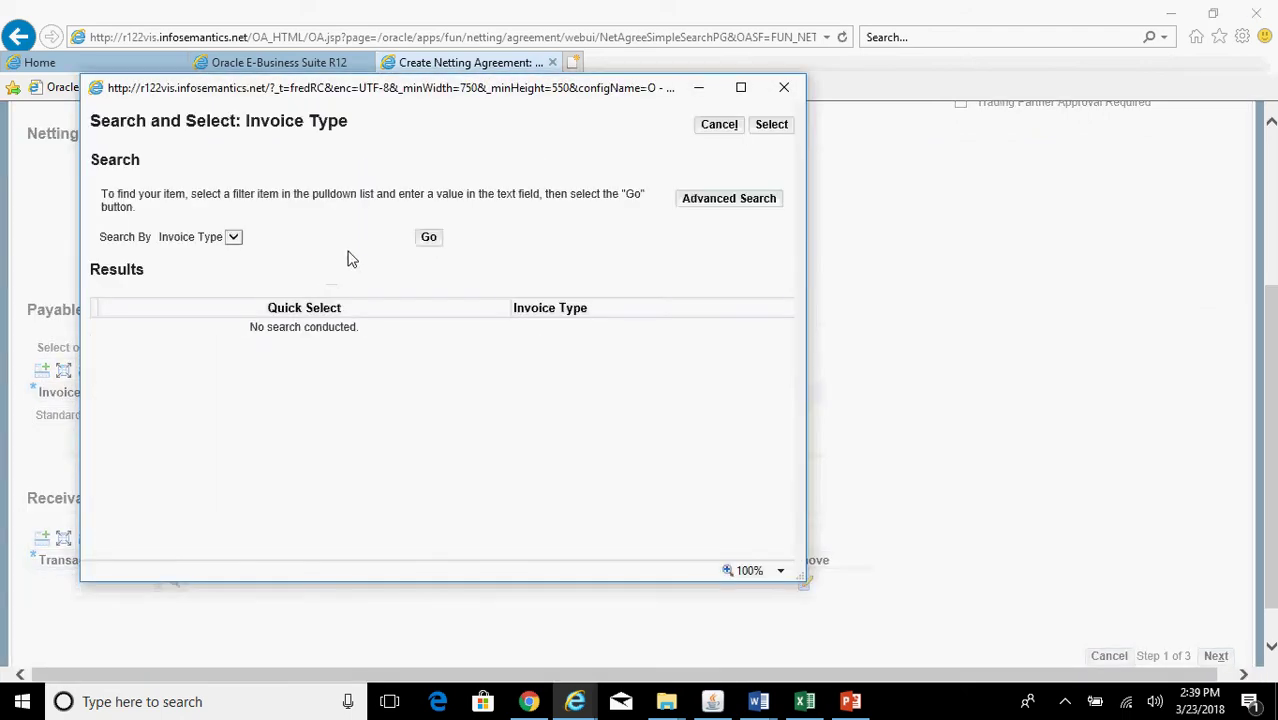
{"action": "left_click", "coordinate": [339, 240]}
{"action": "type", "text": "de%"}
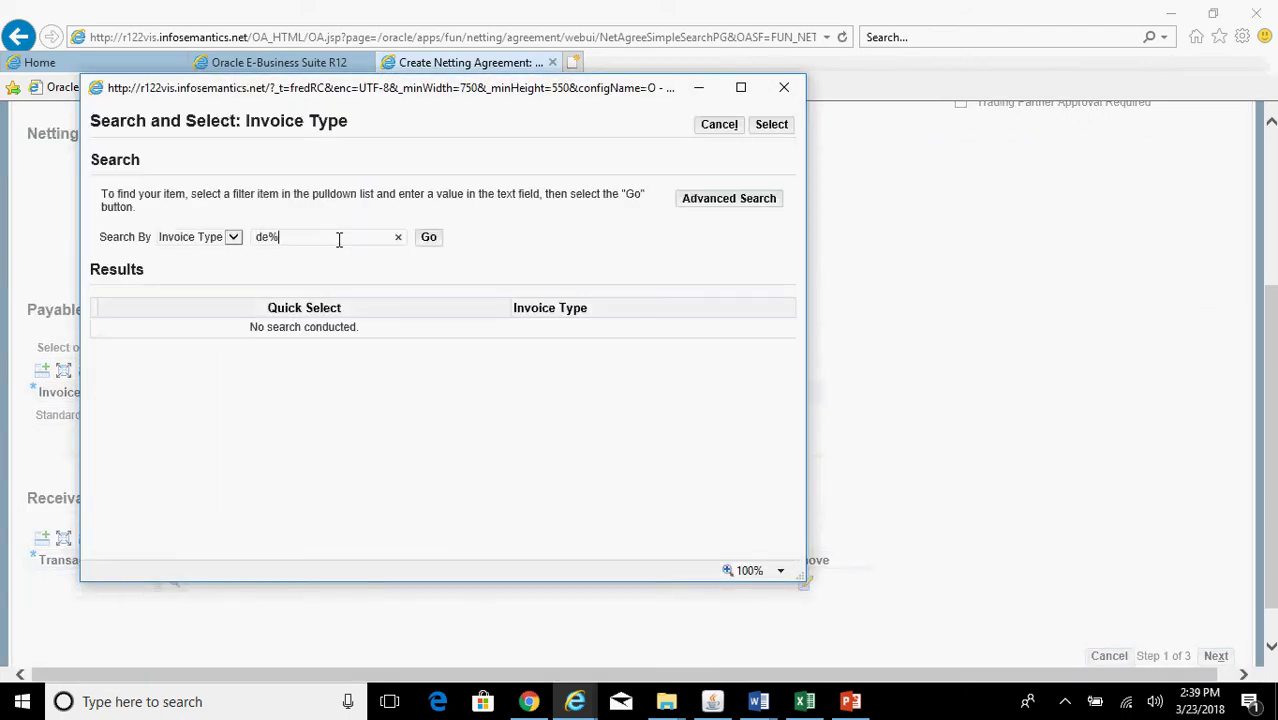
{"action": "left_click", "coordinate": [424, 240]}
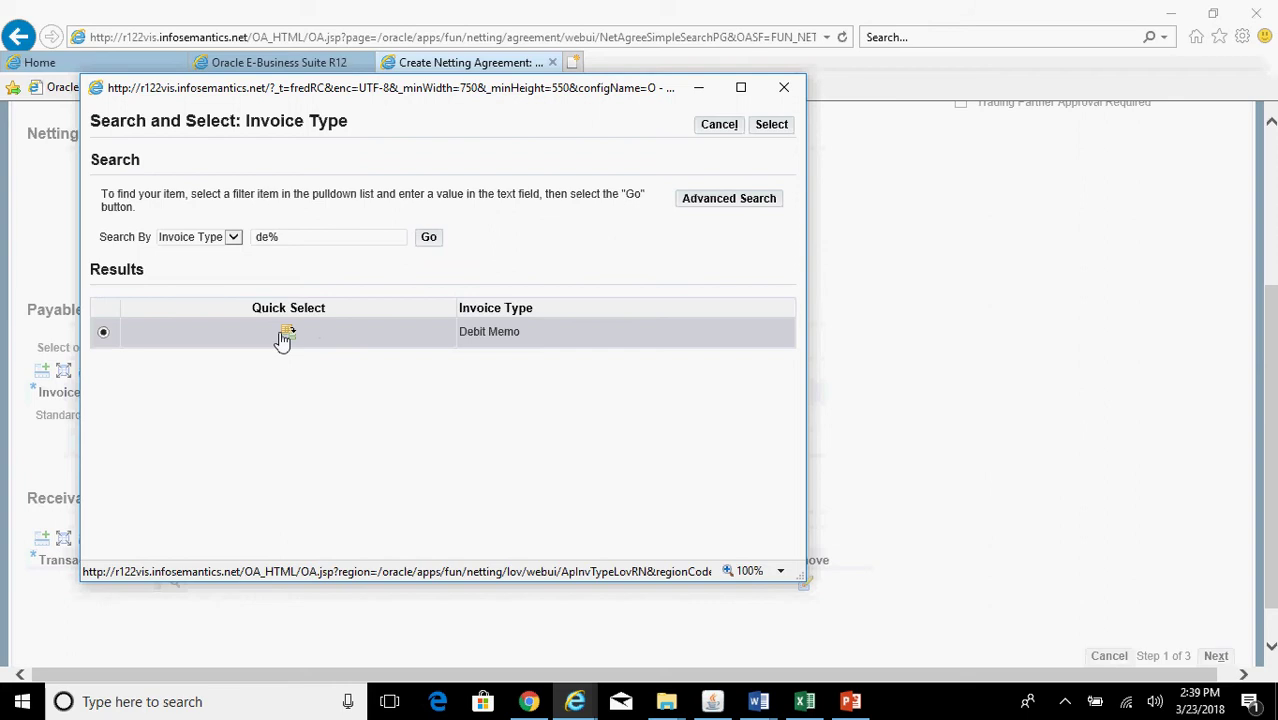
{"action": "left_click", "coordinate": [286, 336]}
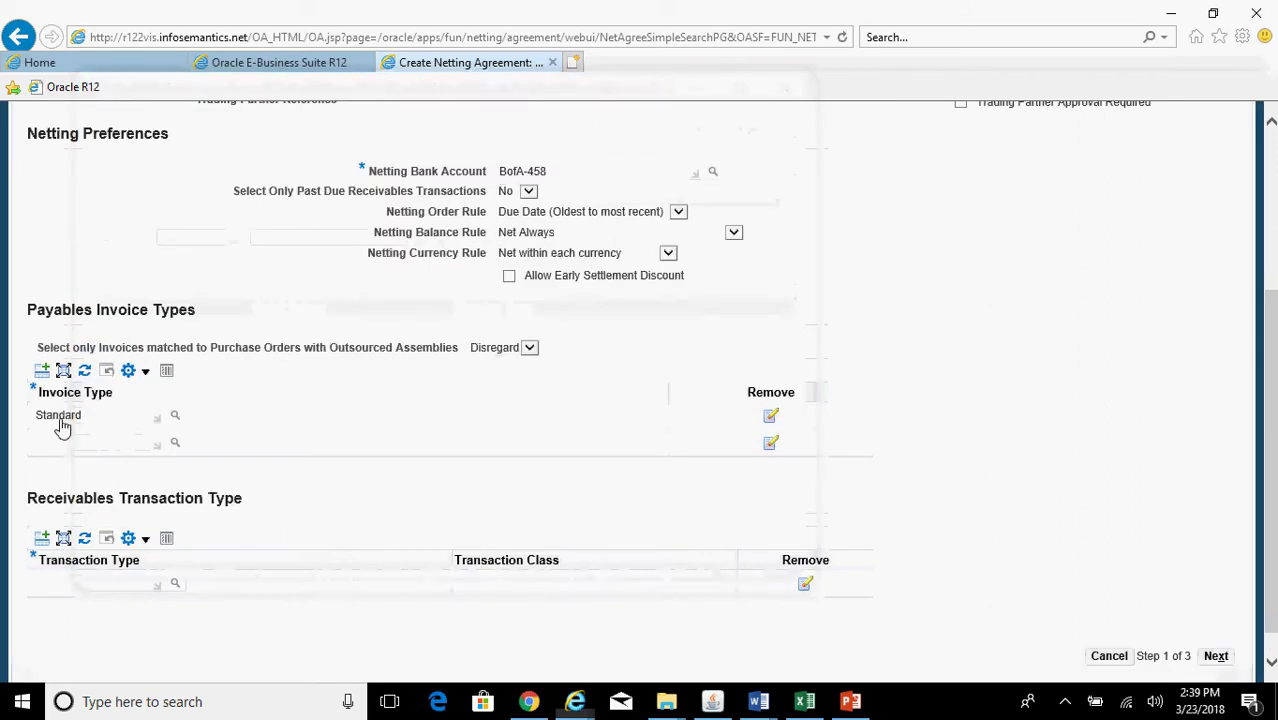
Add a third payables invoice type row and set it to Credit Memo.
{"action": "left_click", "coordinate": [42, 370]}
{"action": "type", "text": "credit"}
{"action": "key", "text": "Tab"}
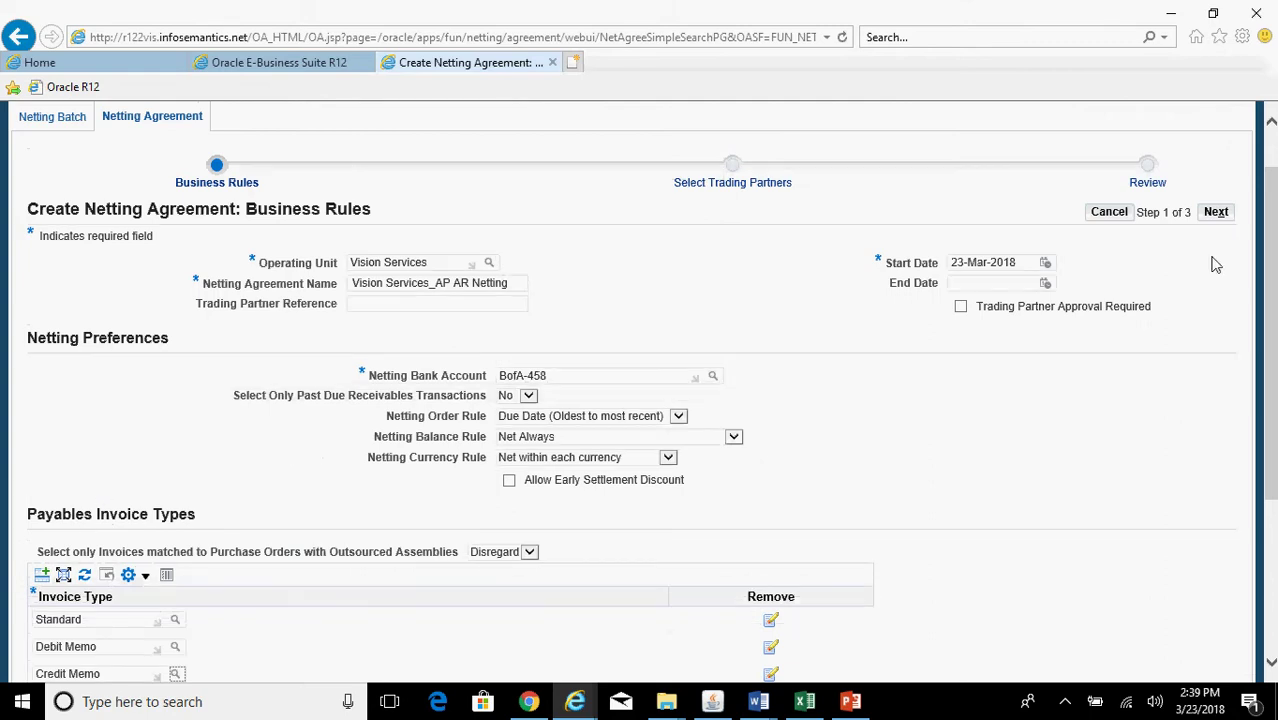
Add a fourth payables invoice type row and select Mixed from the invoice type search.
{"action": "left_click_drag", "start_coordinate": [1267, 250], "coordinate": [1267, 365]}
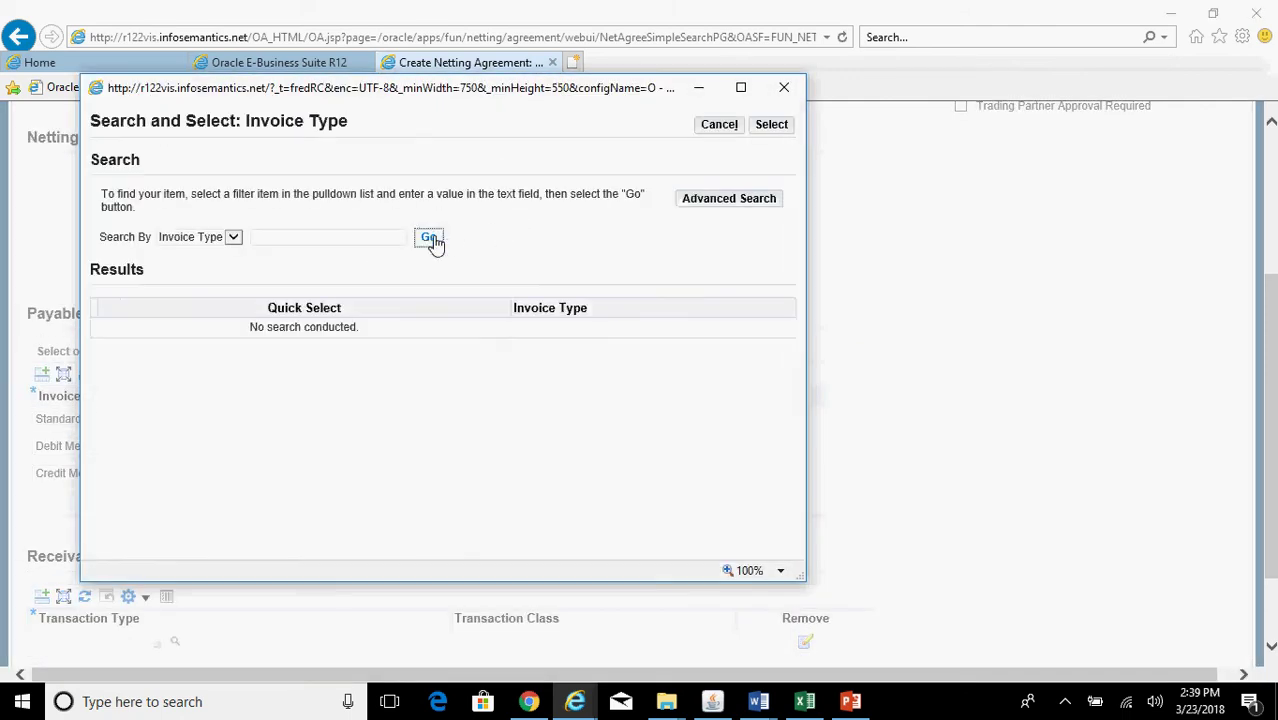
{"action": "left_click", "coordinate": [433, 243]}
{"action": "left_click", "coordinate": [285, 391]}
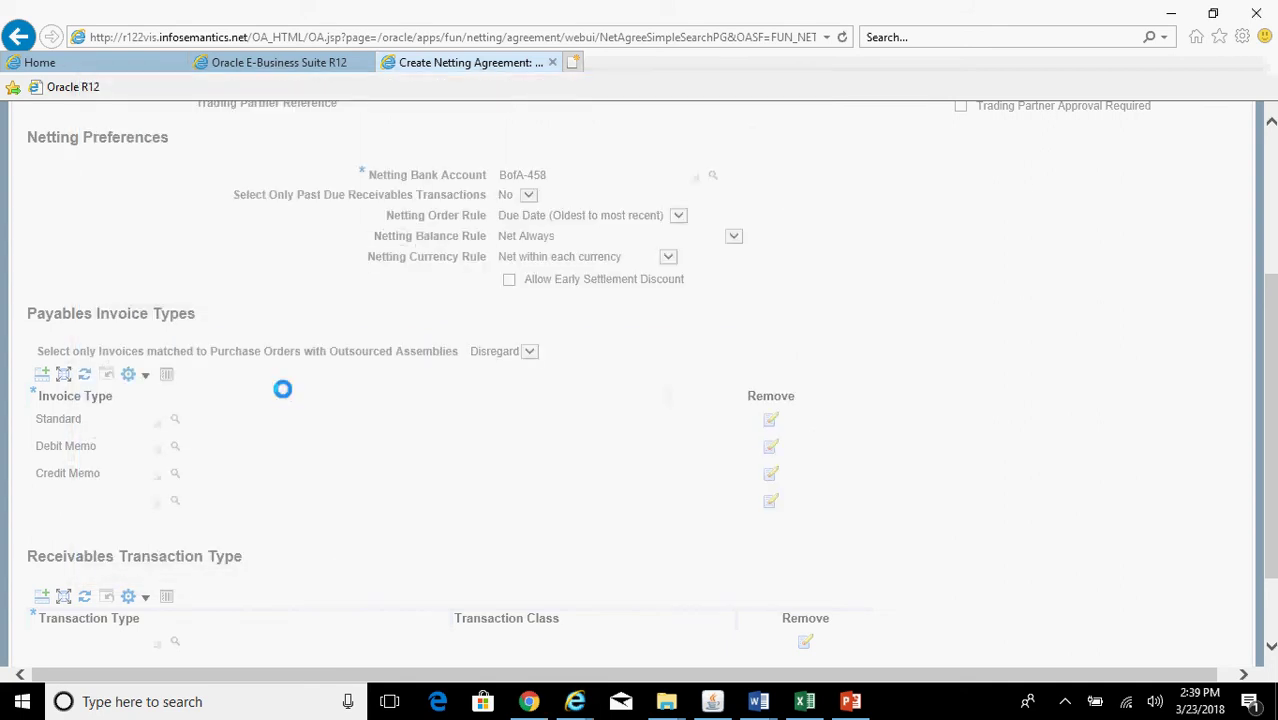
Search the receivables transaction types for C% and select Consulting-East for the agreement.
{"action": "scroll", "coordinate": [1267, 398], "scroll_direction": "down", "scroll_amount": 2}
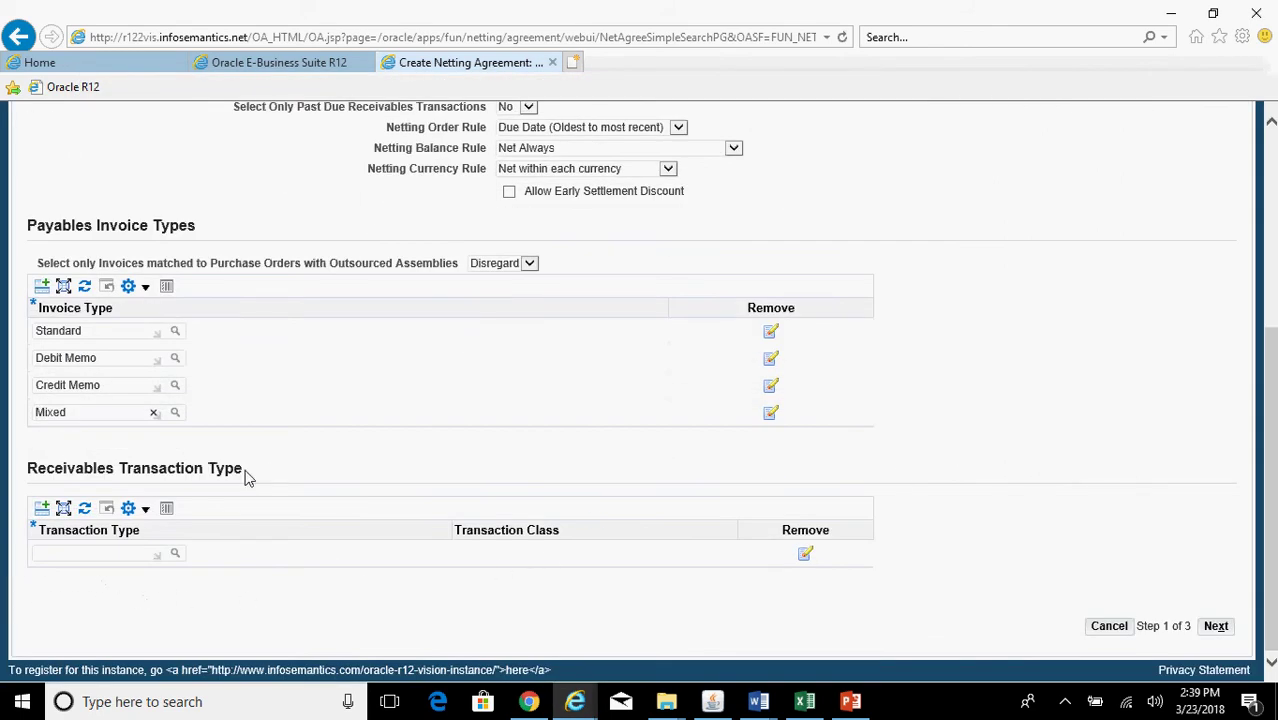
{"action": "left_click", "coordinate": [176, 556]}
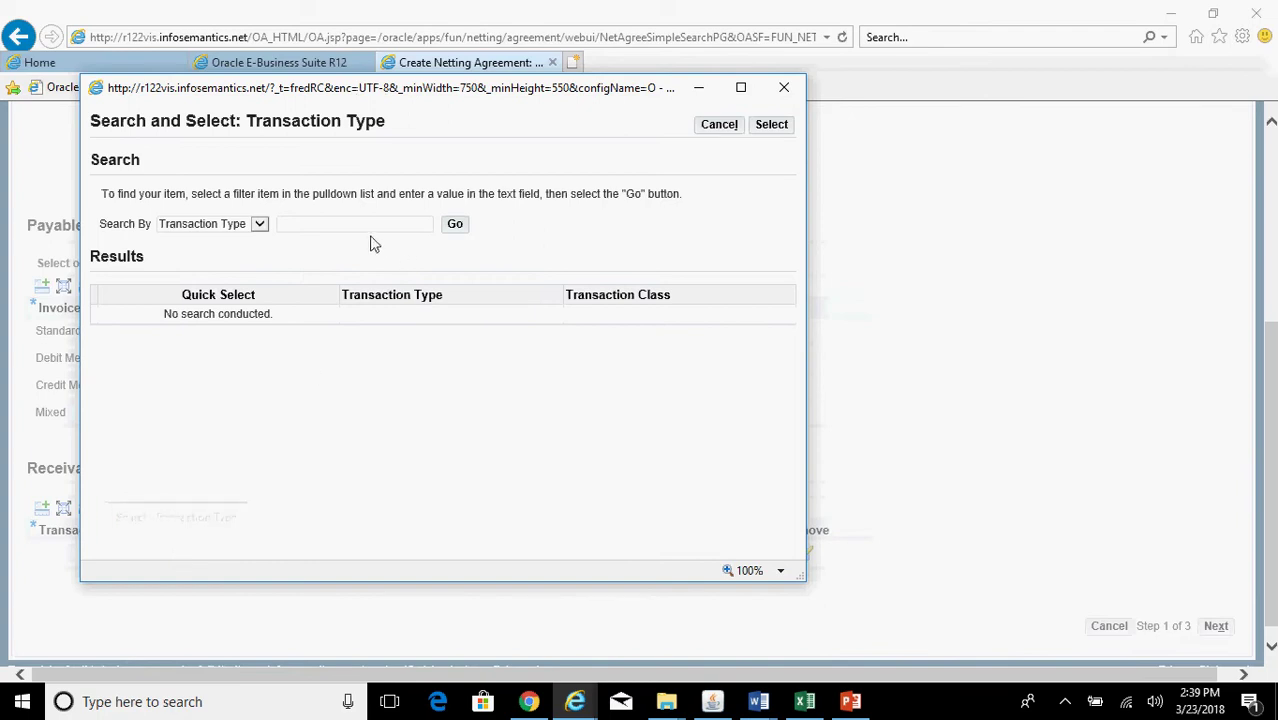
{"action": "left_click", "coordinate": [363, 225]}
{"action": "type", "text": "C"}
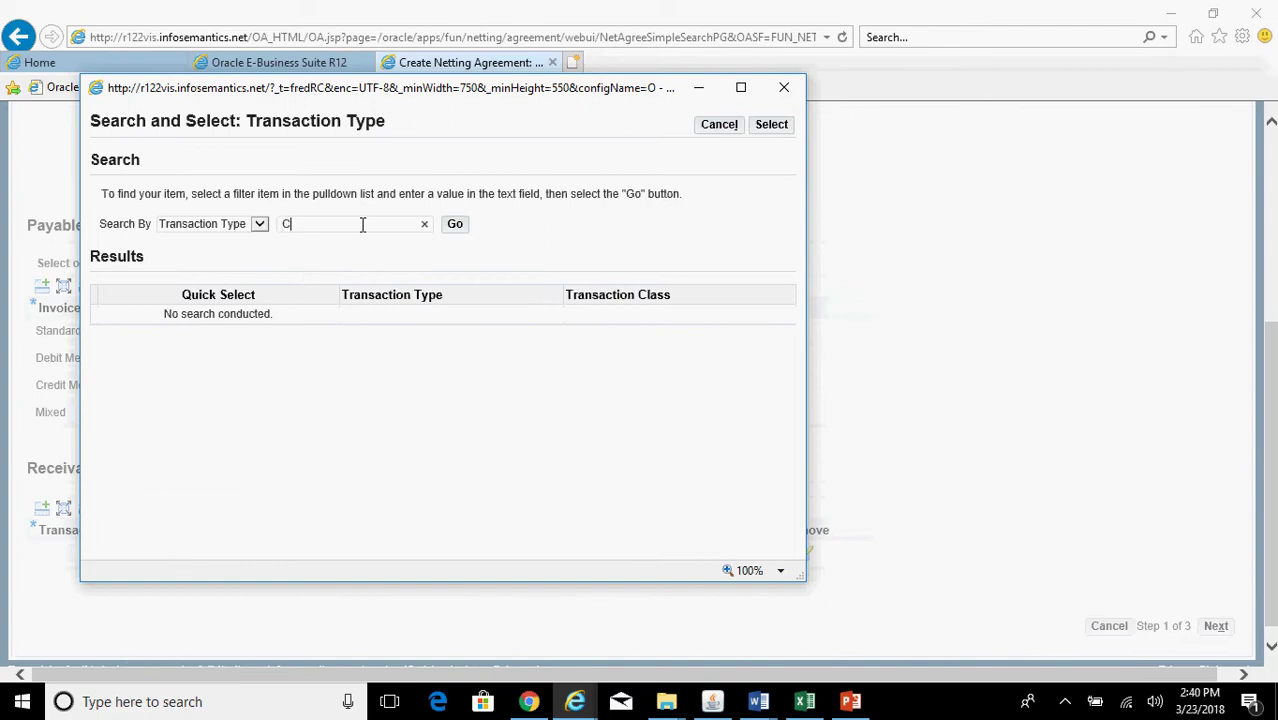
{"action": "type", "text": "%"}
{"action": "left_click", "coordinate": [462, 226]}
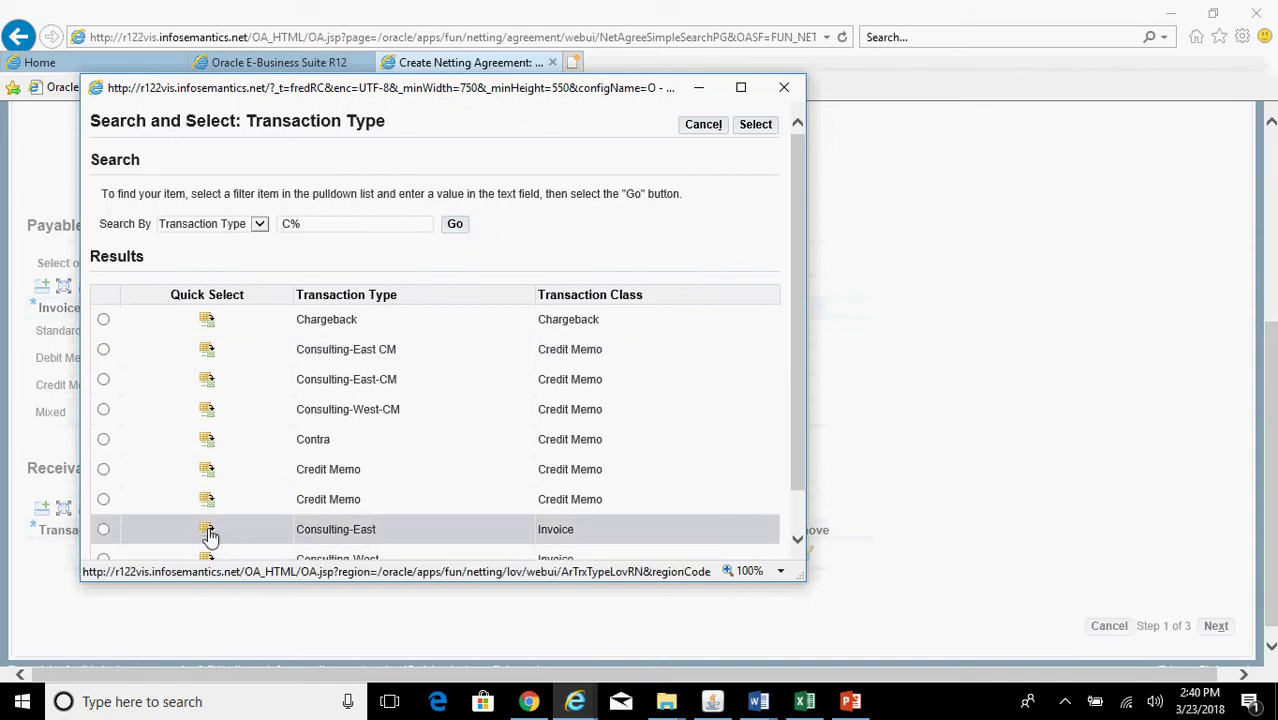
{"action": "left_click_drag", "start_coordinate": [796, 462], "coordinate": [800, 516]}
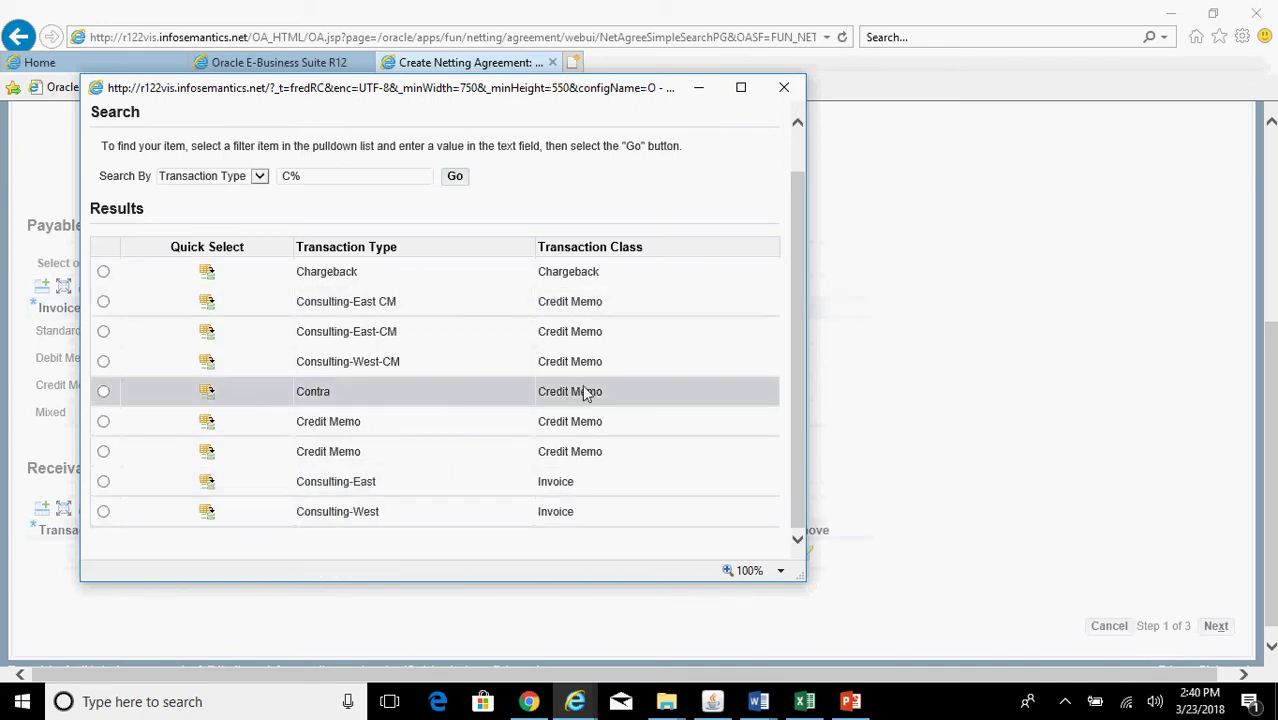
{"action": "left_click", "coordinate": [210, 487]}
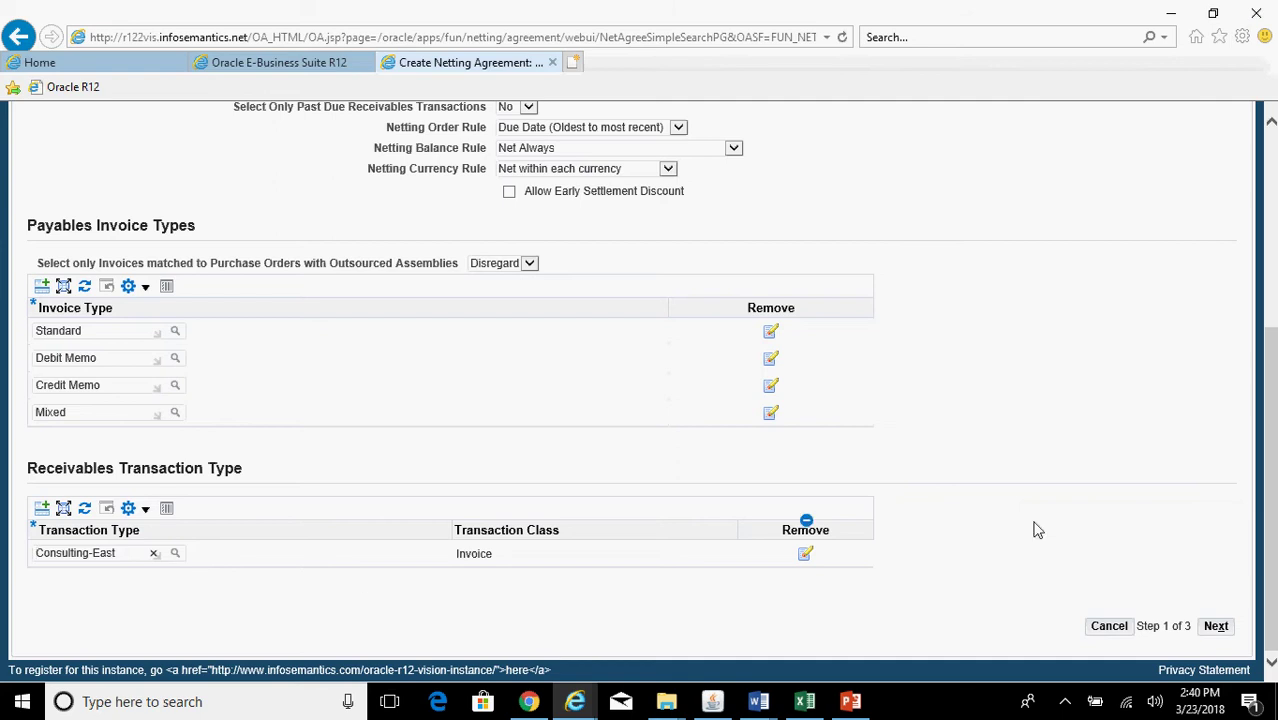
Proceed to the trading partner selection and set the priority 1 supplier to ABC Holdings Inc.
{"action": "left_click", "coordinate": [1216, 627]}
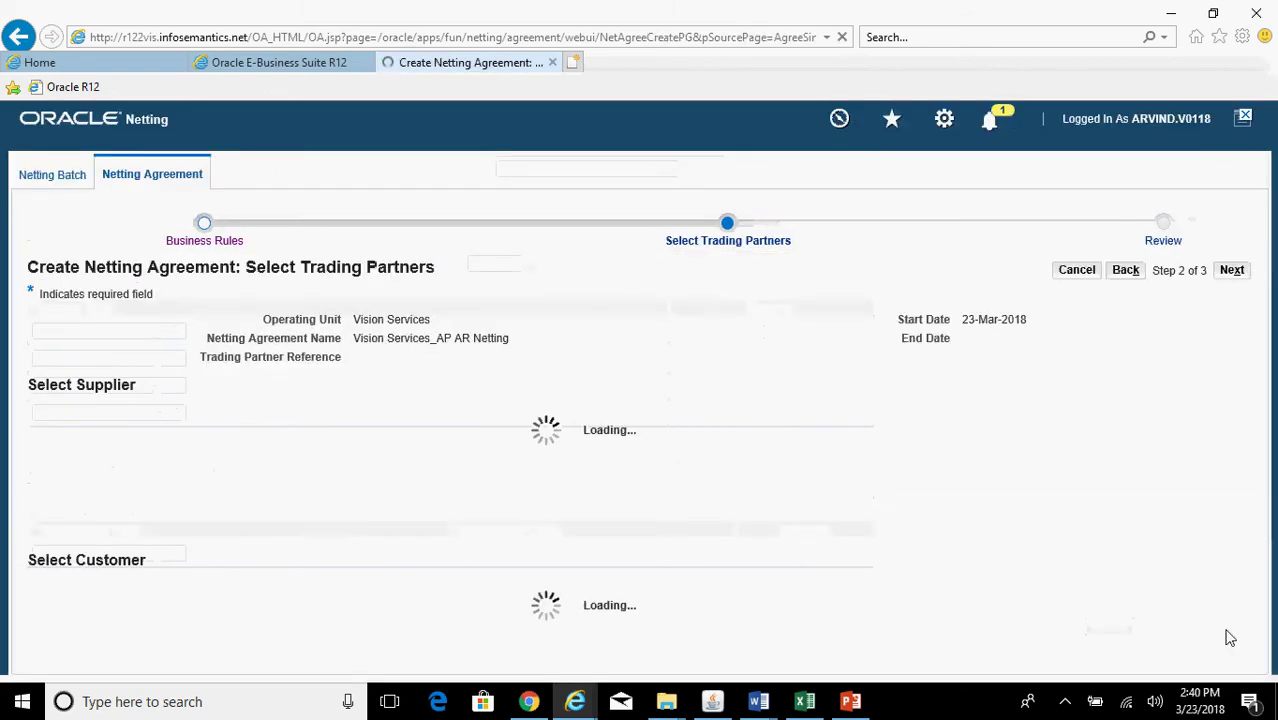
{"action": "scroll", "coordinate": [1272, 428], "scroll_direction": "down", "scroll_amount": 1}
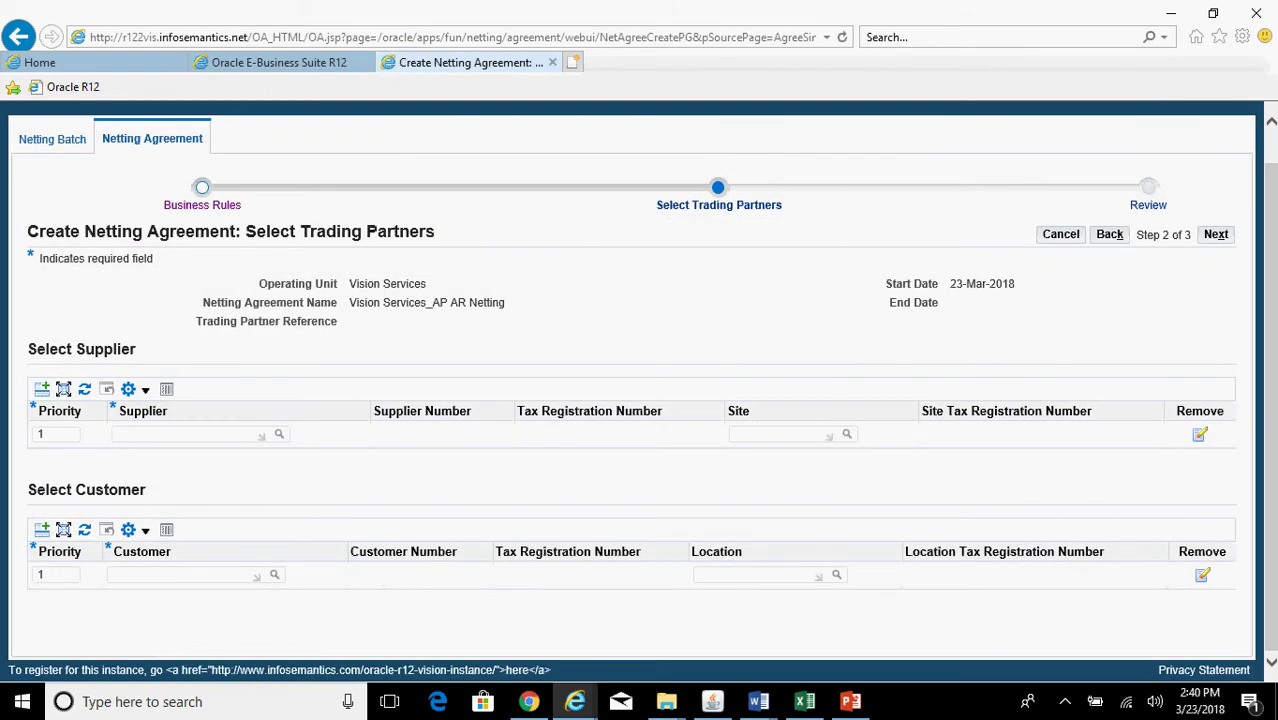
{"action": "left_click", "coordinate": [172, 436]}
{"action": "type", "text": "abc hio"}
{"action": "type", "text": "oldings"}
{"action": "key", "text": "Tab"}
Copy the supplier name into the priority 1 customer so it is also ABC Holdings Inc.
{"action": "left_click_drag", "start_coordinate": [222, 466], "coordinate": [60, 458]}
{"action": "key", "text": "ctrl+c"}
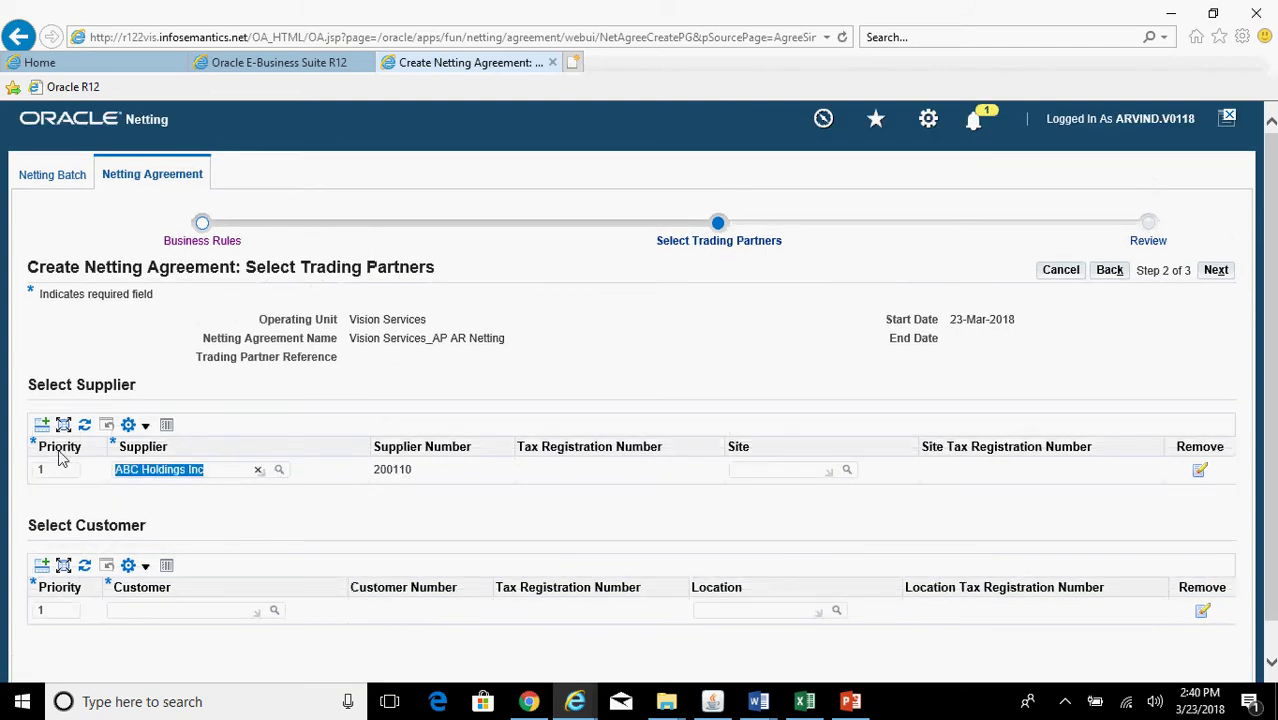
{"action": "scroll", "coordinate": [956, 436], "scroll_direction": "down", "scroll_amount": 1}
{"action": "left_click", "coordinate": [197, 571]}
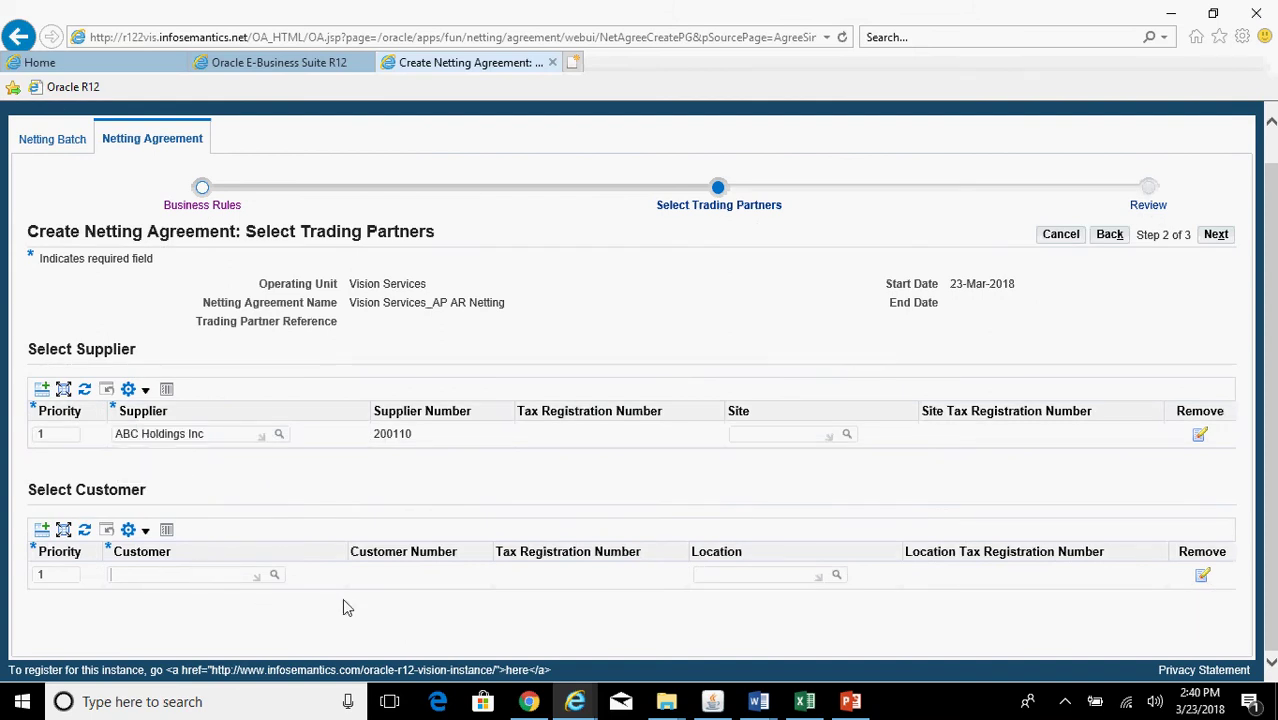
{"action": "key", "text": "ctrl+v"}
{"action": "key", "text": "Tab"}
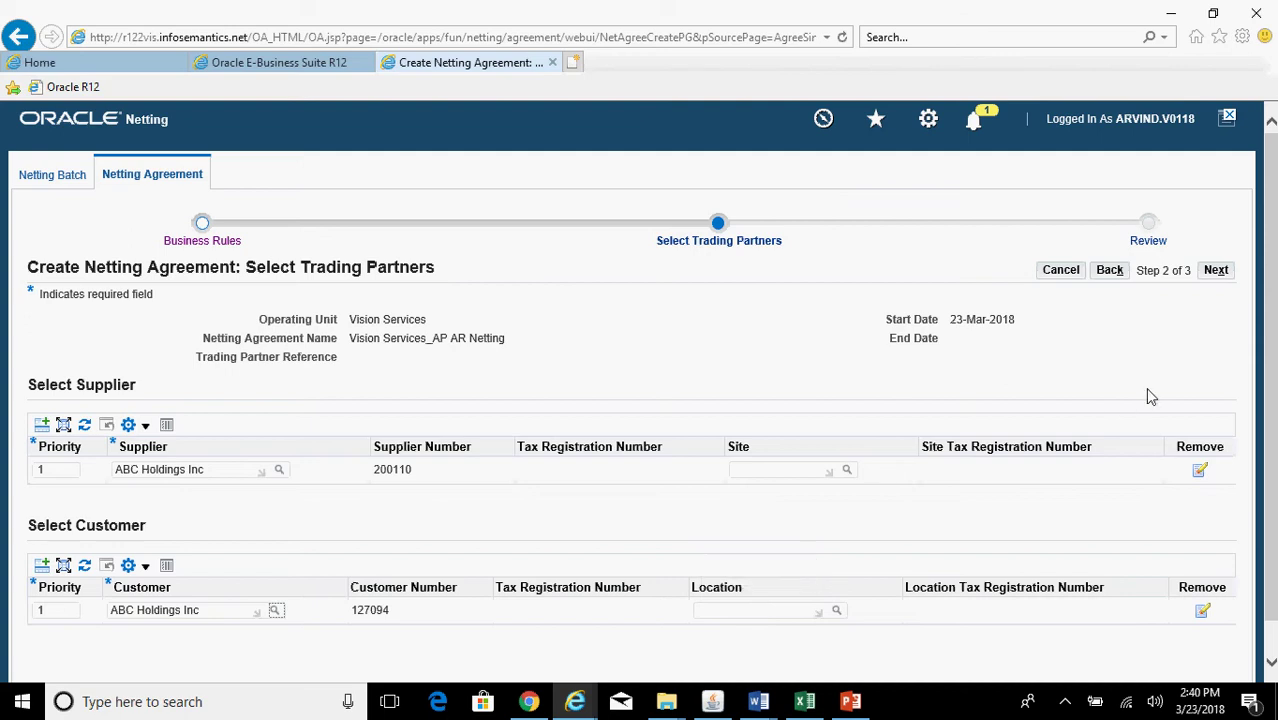
Proceed to the agreement review, check its preferences, types and trading partners, and finish creating the agreement.
{"action": "left_click", "coordinate": [1220, 272]}
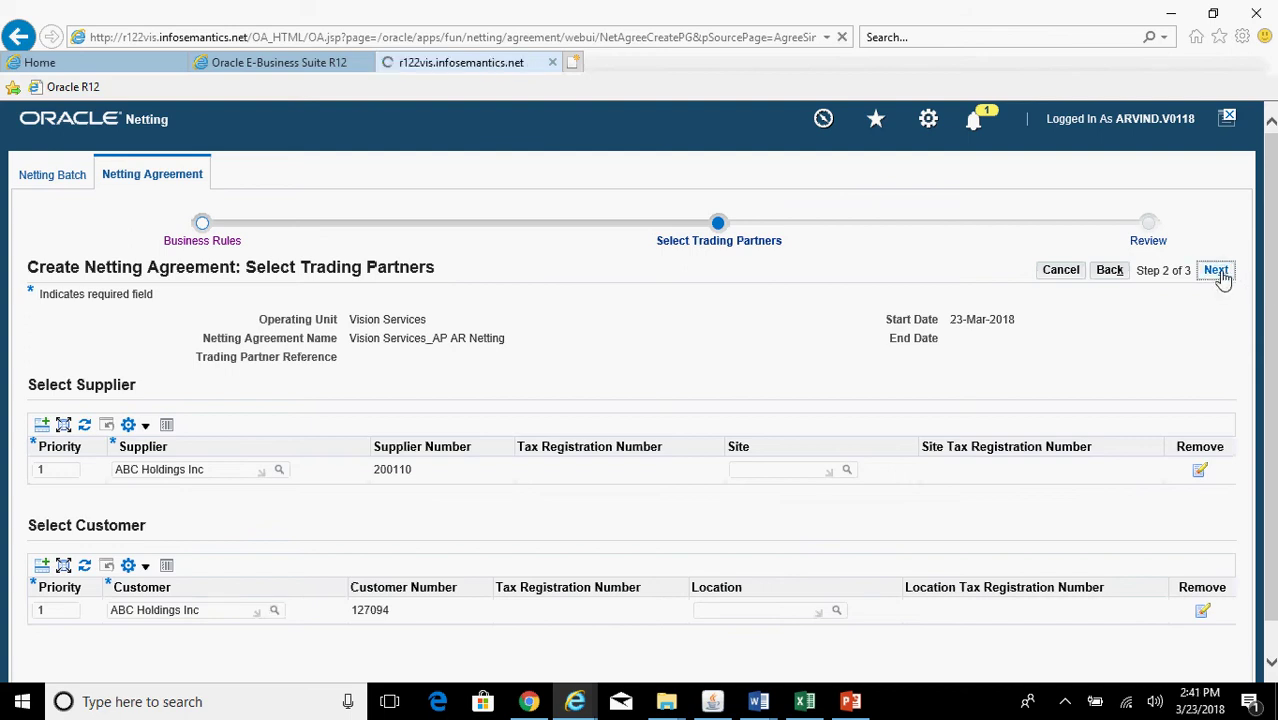
{"action": "scroll", "coordinate": [1223, 278], "scroll_direction": "down", "scroll_amount": 3}
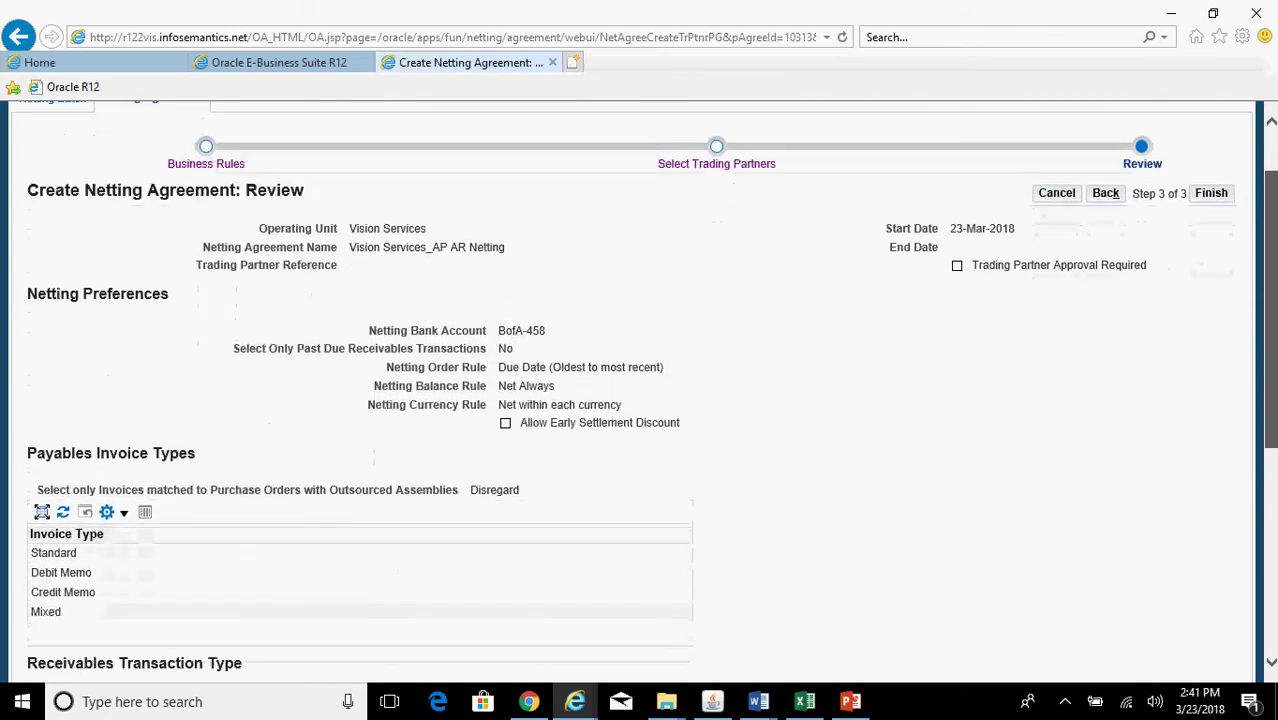
{"action": "scroll", "coordinate": [640, 390], "scroll_direction": "down", "scroll_amount": 4}
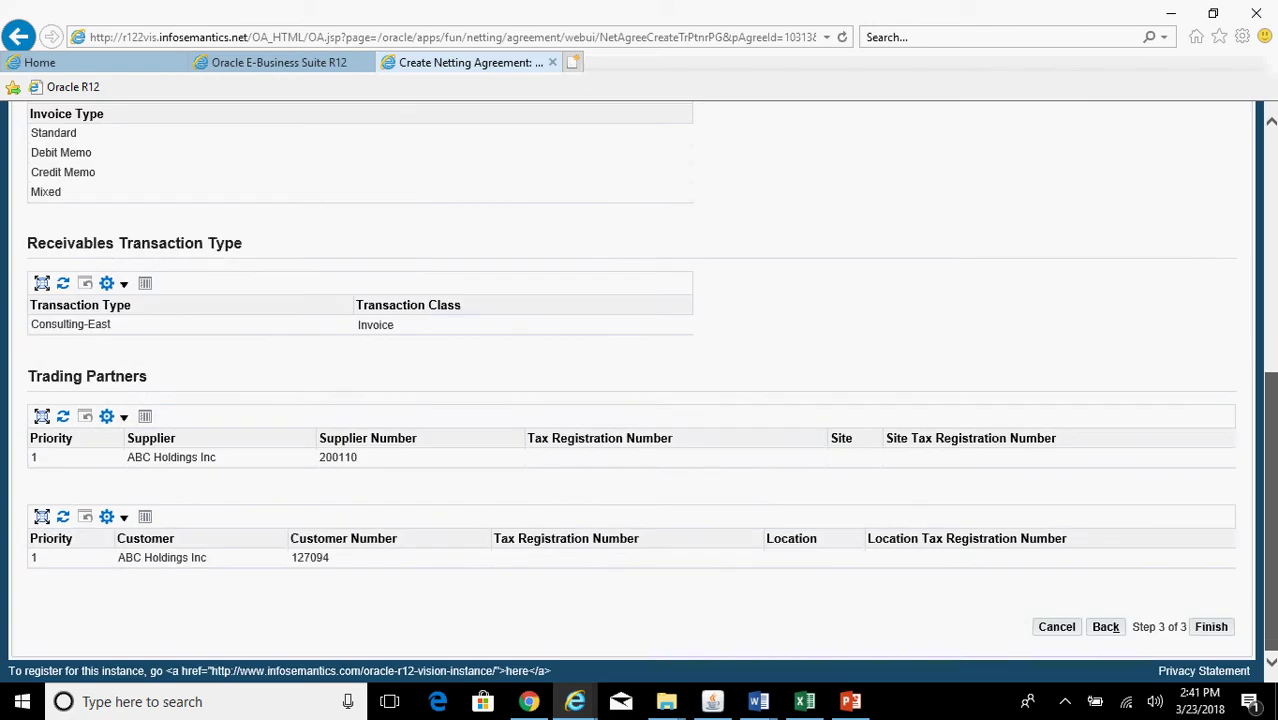
{"action": "scroll", "coordinate": [640, 390], "scroll_direction": "up", "scroll_amount": 5}
{"action": "left_click", "coordinate": [1212, 246]}
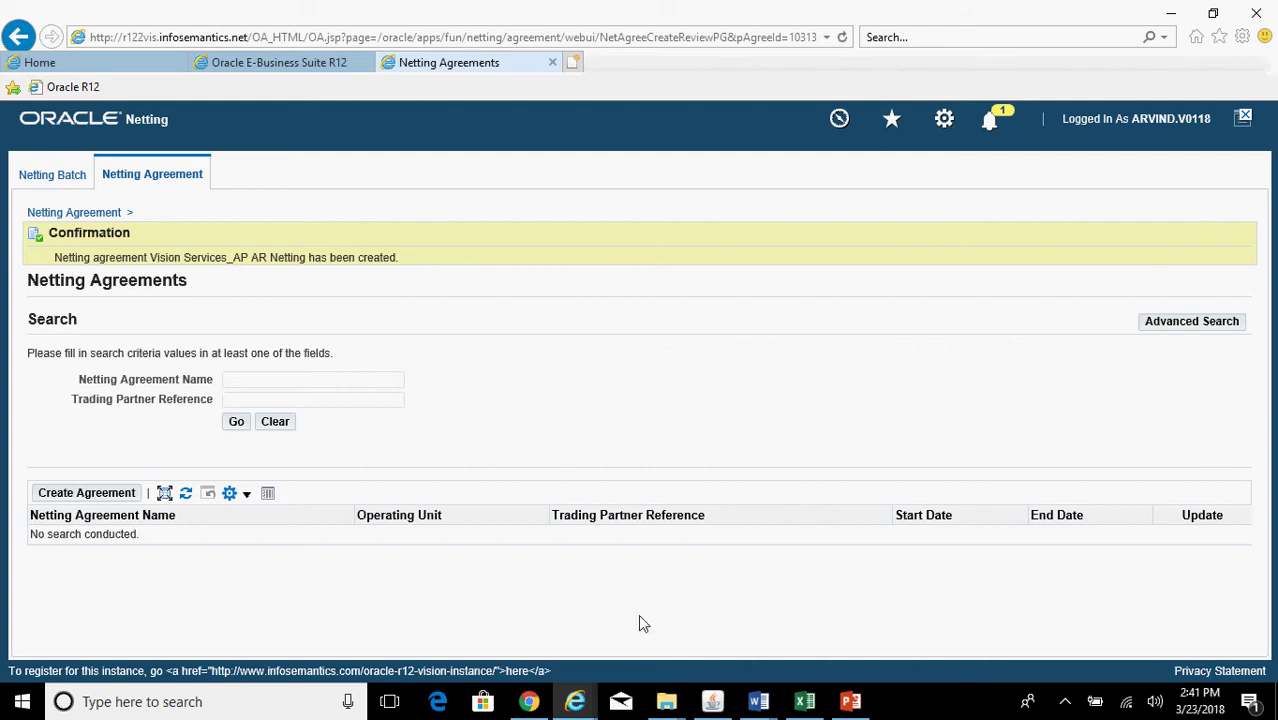
Switch to the Oracle Applications forms window, collapse the Receivables function list and open Transactions.
{"action": "left_click", "coordinate": [712, 701]}
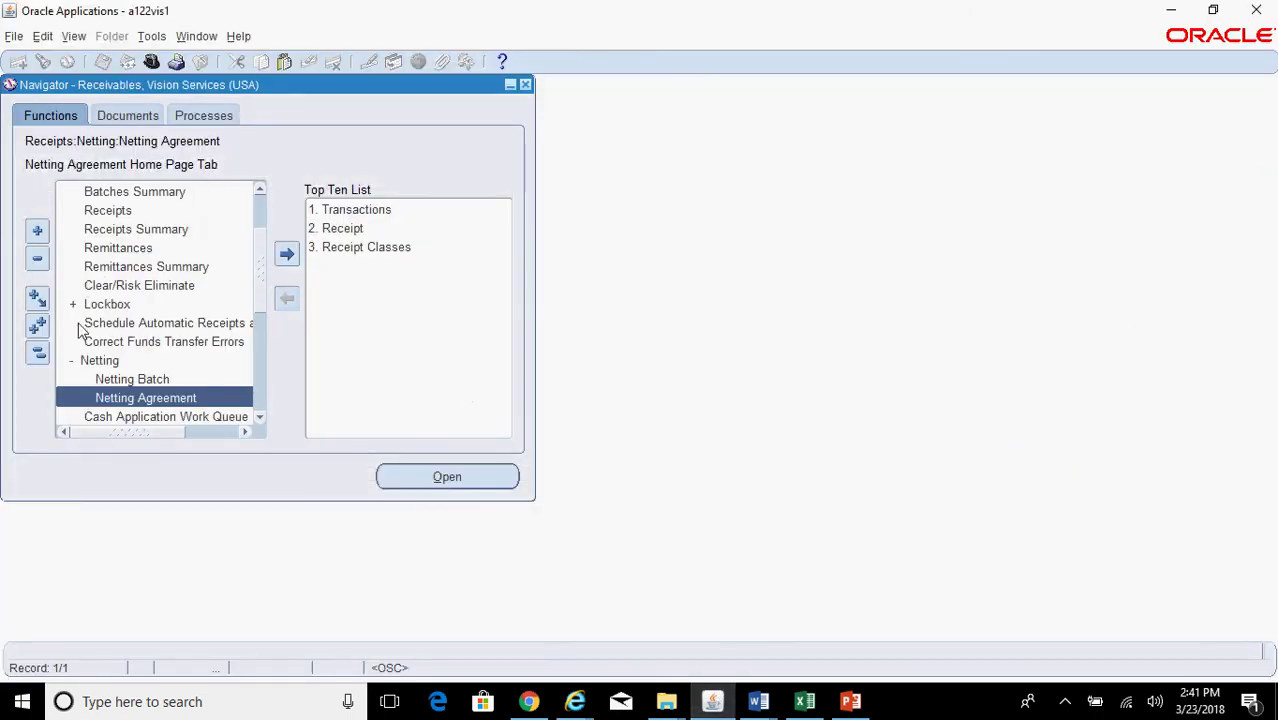
{"action": "left_click", "coordinate": [38, 352]}
{"action": "double_click", "coordinate": [388, 210]}
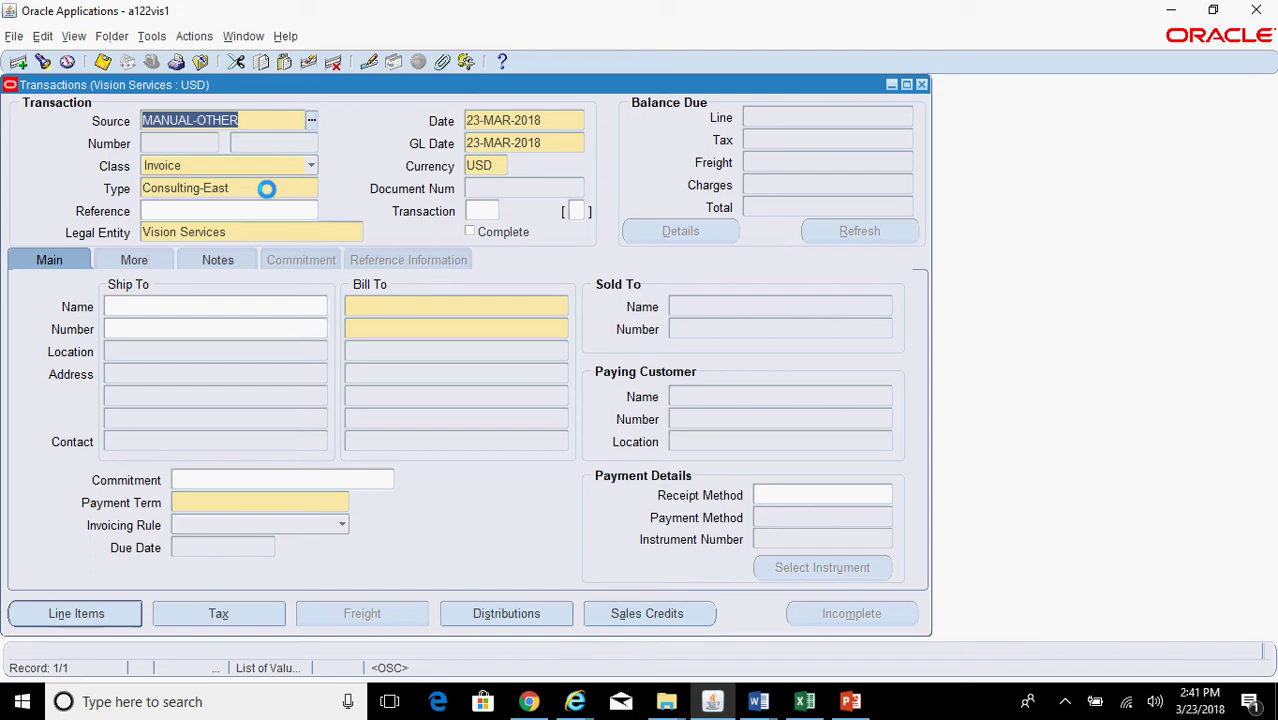
Set the transaction's bill-to customer to ABC Holdings Inc and its payment term to IMMEDIATE.
{"action": "left_click", "coordinate": [386, 306]}
{"action": "type", "text": "abc hold"}
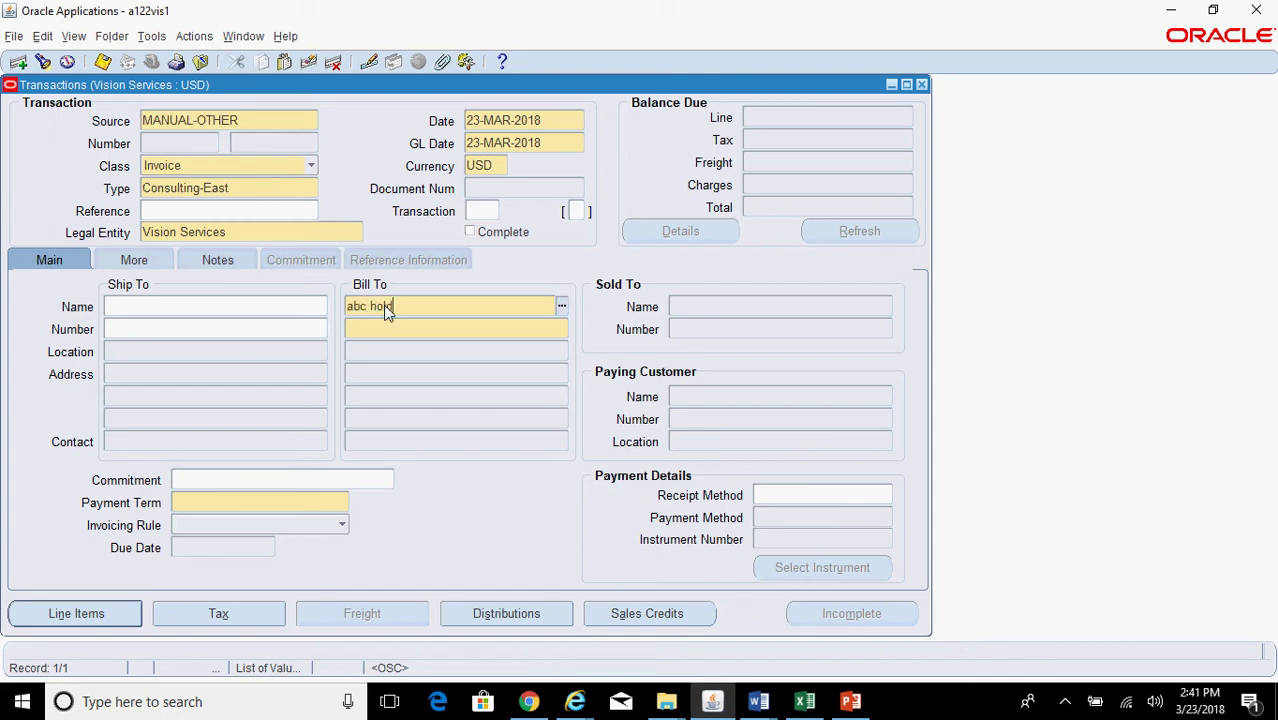
{"action": "key", "text": "Tab"}
{"action": "double_click", "coordinate": [224, 505]}
{"action": "type", "text": "imme"}
{"action": "key", "text": "Tab"}
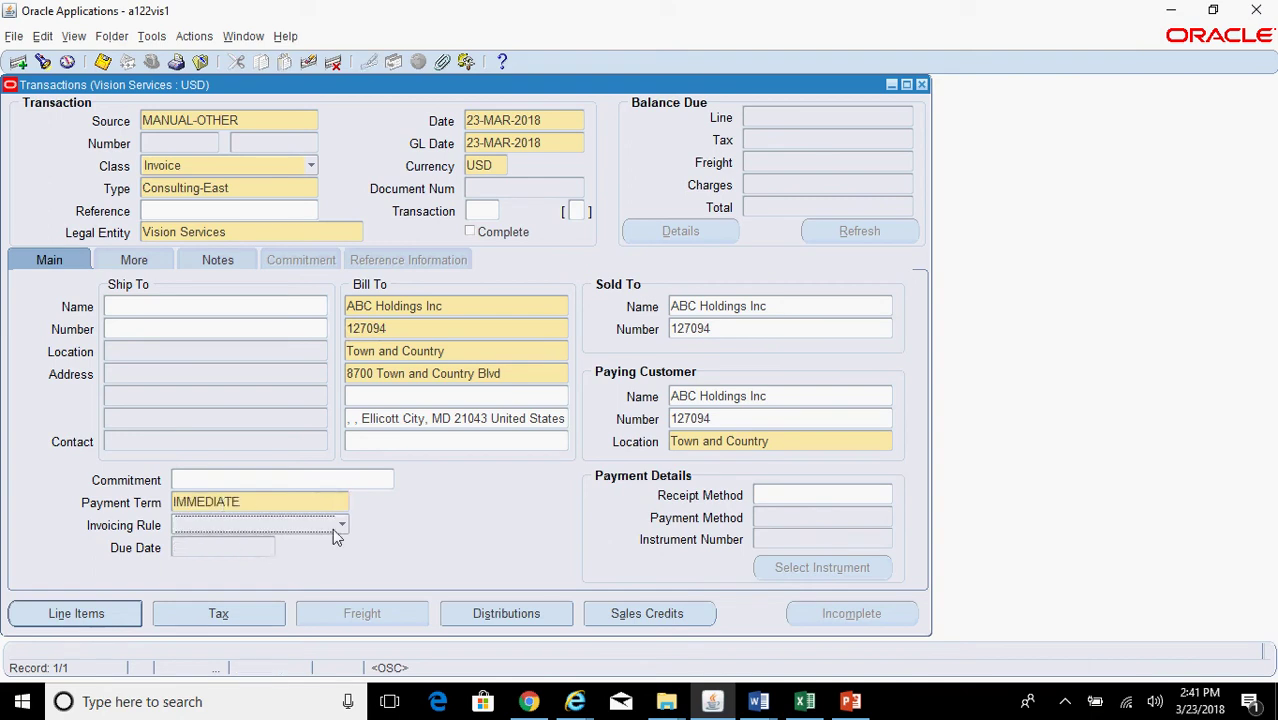
Add and save a transaction line described as Test with quantity 1, unit price 15000 and no tax classification.
{"action": "left_click", "coordinate": [100, 612]}
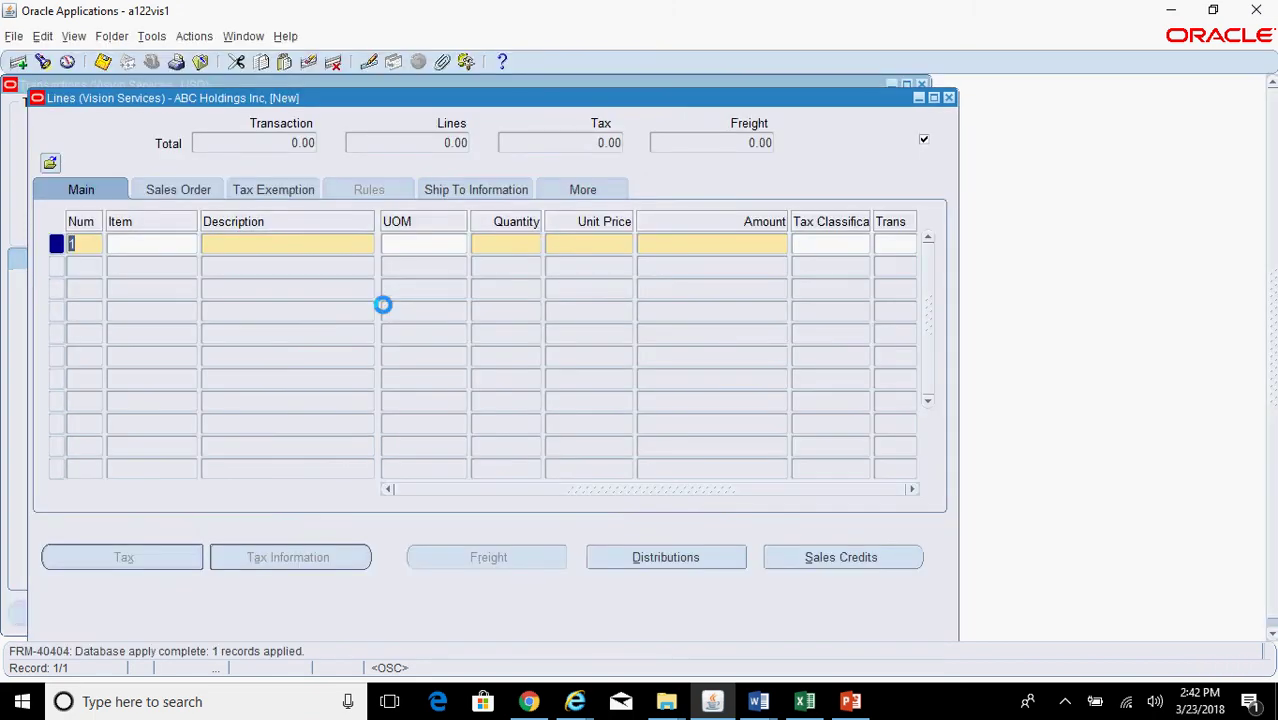
{"action": "left_click", "coordinate": [336, 244]}
{"action": "type", "text": "Test"}
{"action": "key", "text": "Tab"}
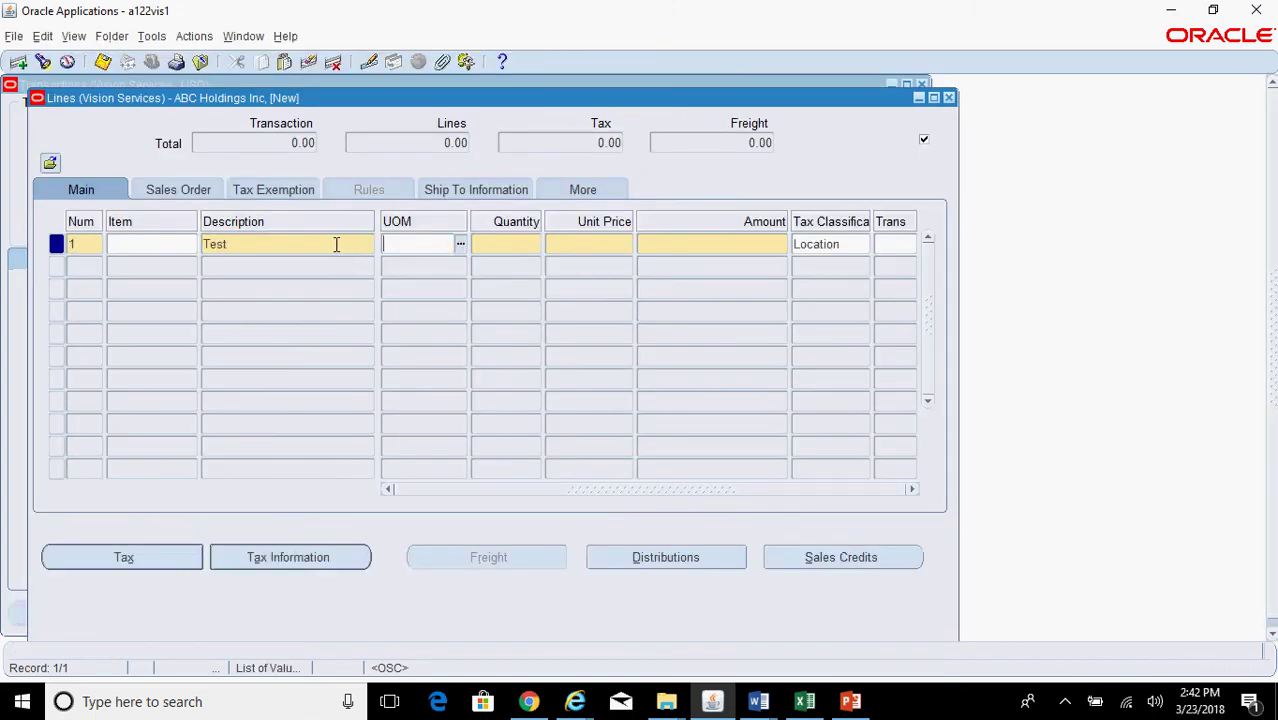
{"action": "key", "text": "Tab"}
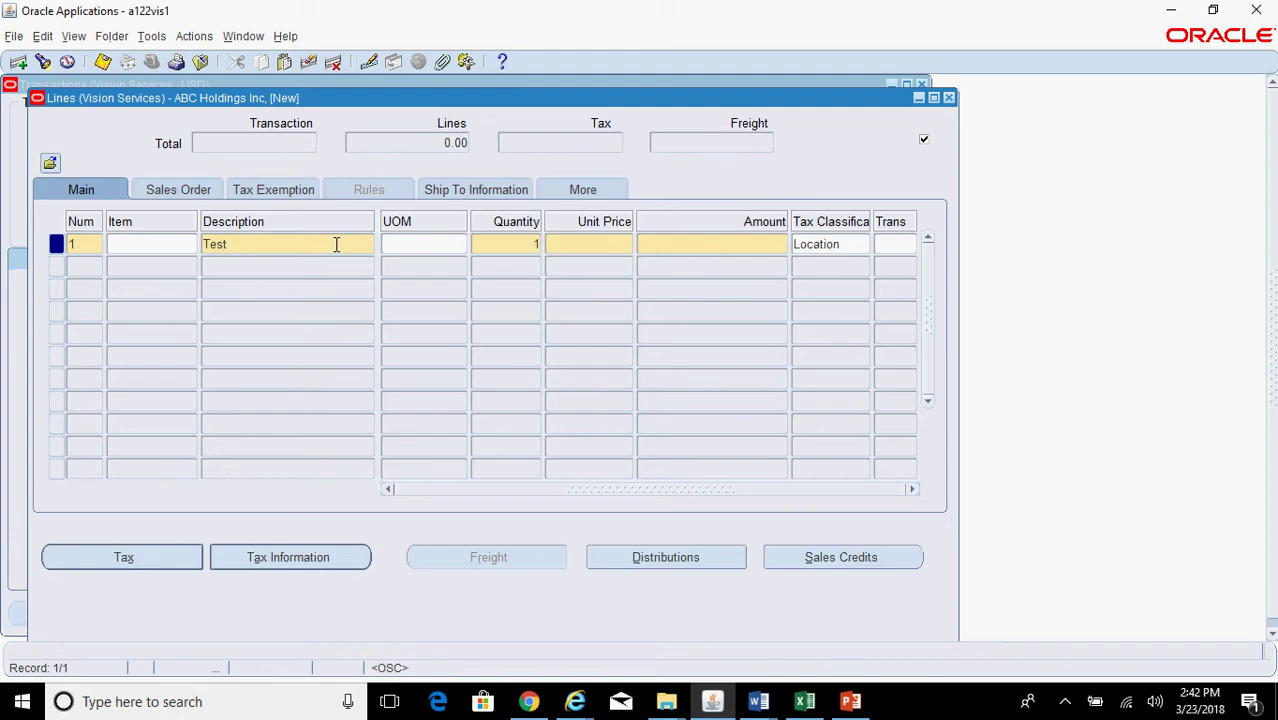
{"action": "type", "text": "15000"}
{"action": "key", "text": "Tab"}
{"action": "key", "text": "Tab"}
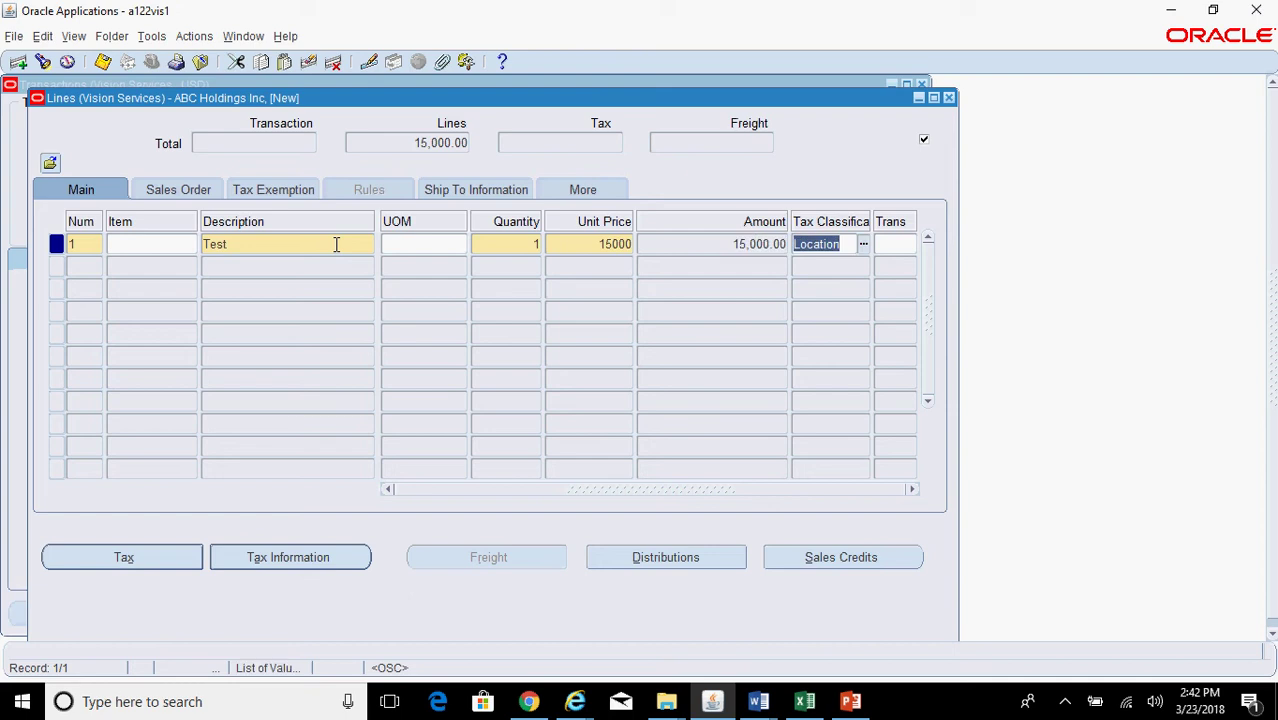
{"action": "key", "text": "BackSpace"}
{"action": "key", "text": "ctrl+s"}
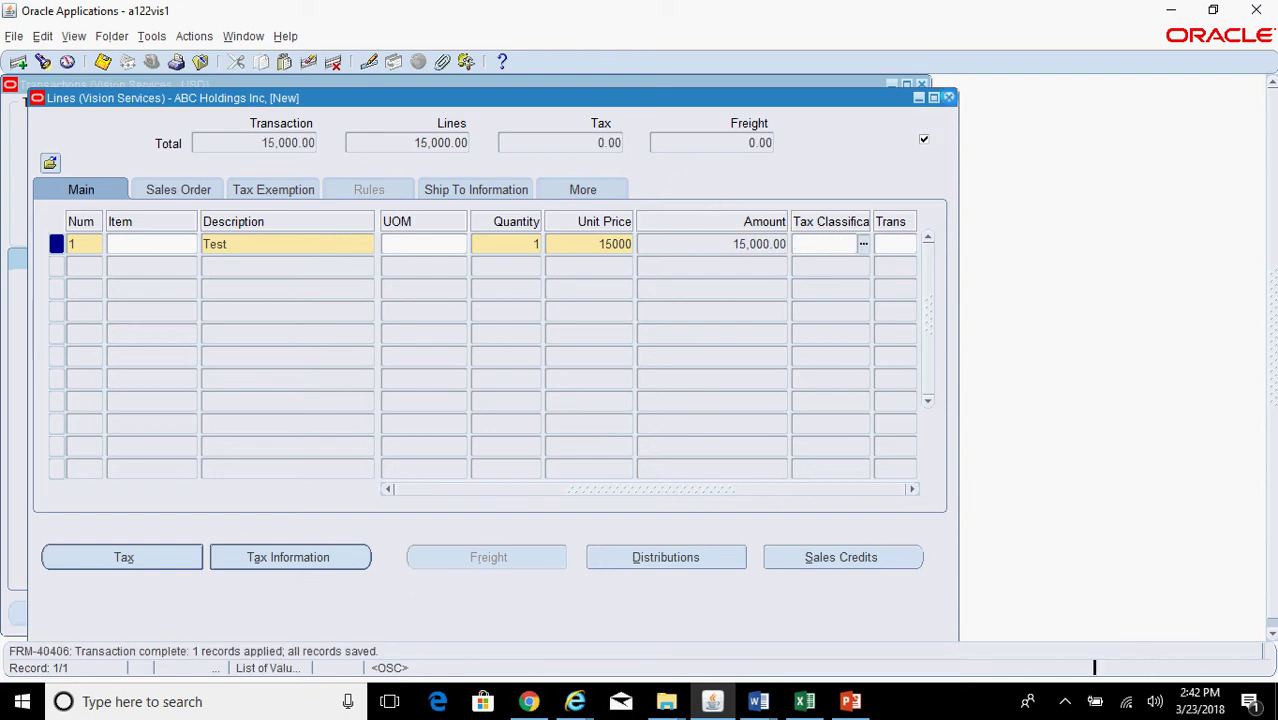
Close the lines, mark the receivables transaction as complete and close it.
{"action": "left_click", "coordinate": [951, 97]}
{"action": "left_click", "coordinate": [898, 620]}
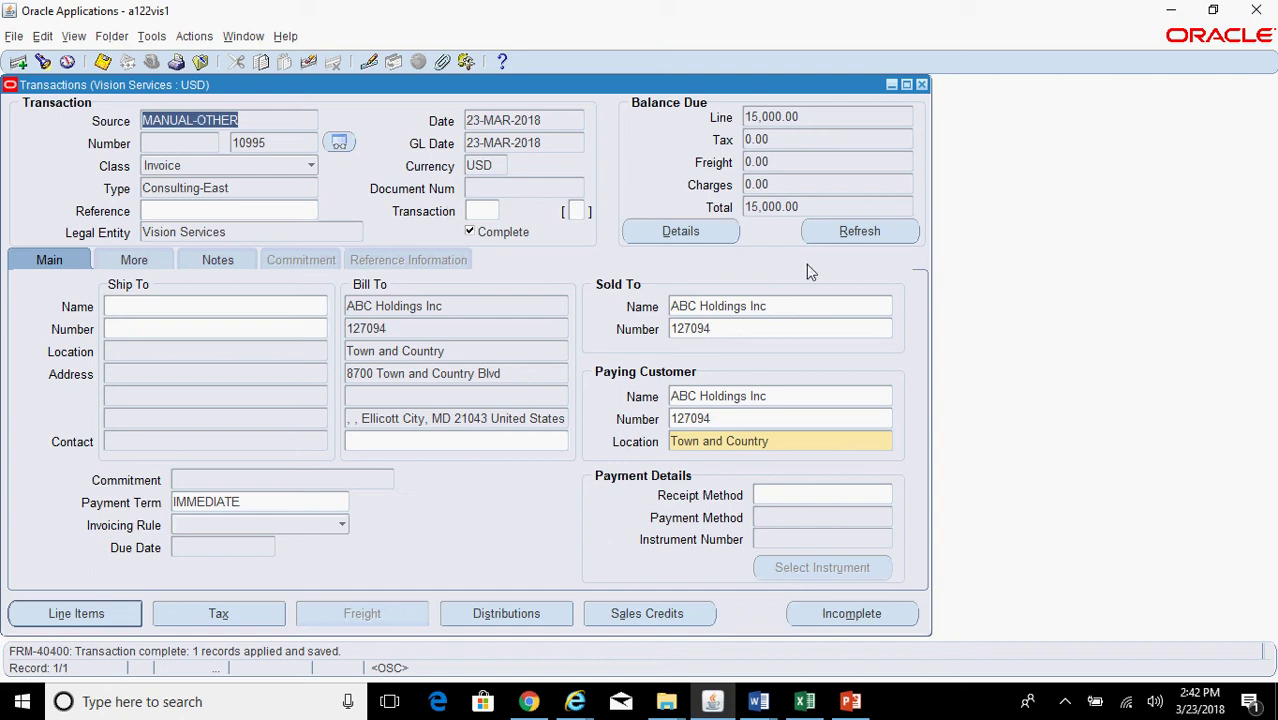
{"action": "left_click", "coordinate": [451, 307]}
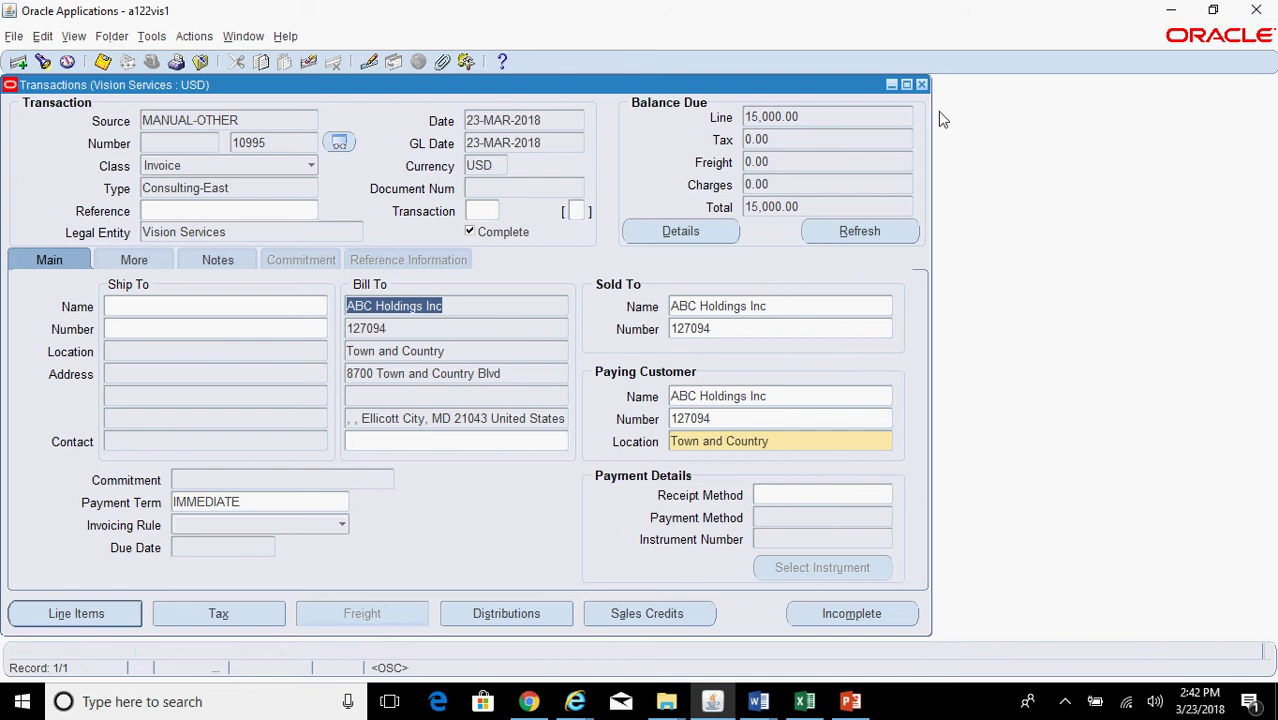
{"action": "left_click", "coordinate": [922, 86]}
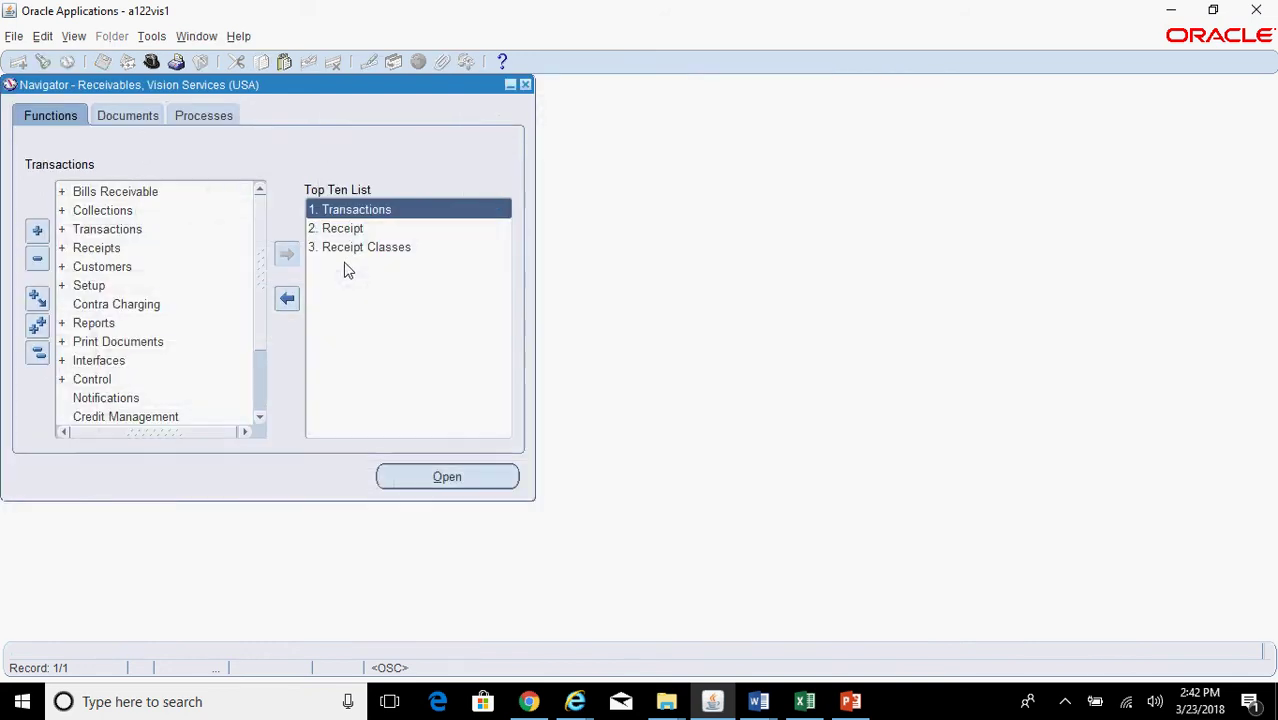
Switch the responsibility to Payables, Vision Services (USA).
{"action": "key", "text": "ctrl+l"}
{"action": "type", "text": "pay"}
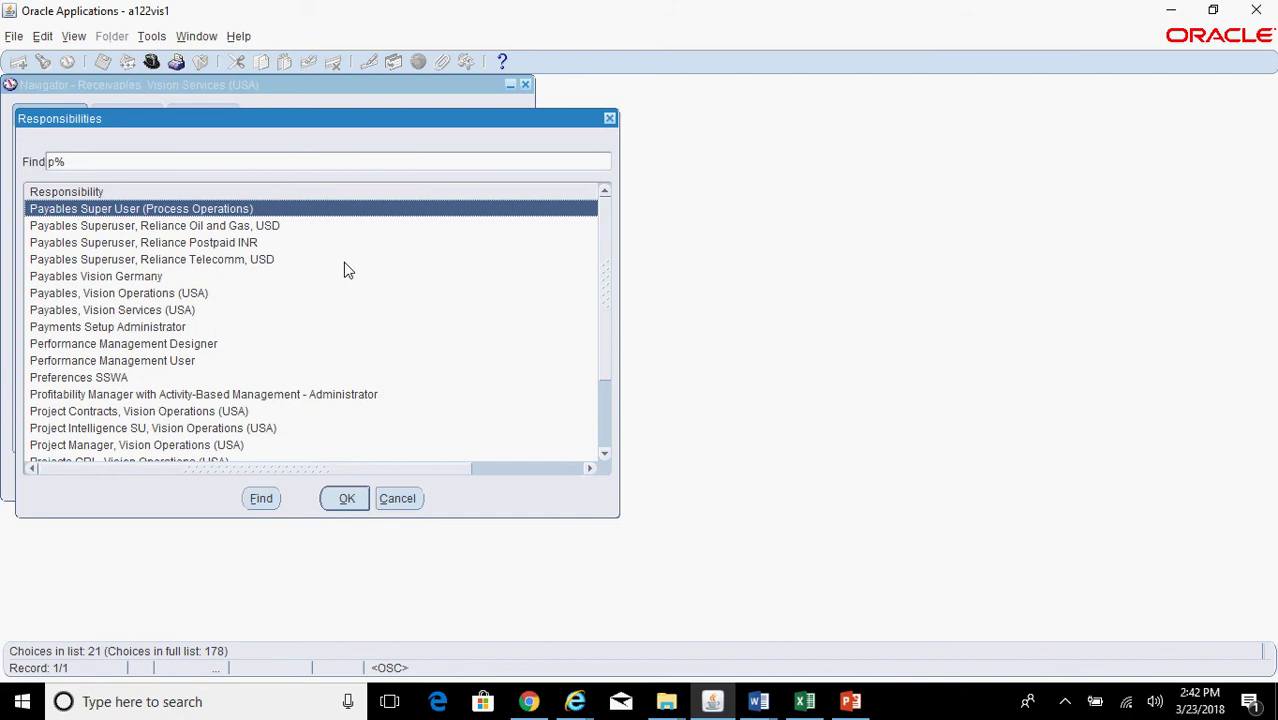
{"action": "key", "text": "Down"}
{"action": "key", "text": "Down"}
{"action": "key", "text": "Down"}
{"action": "key", "text": "Return"}
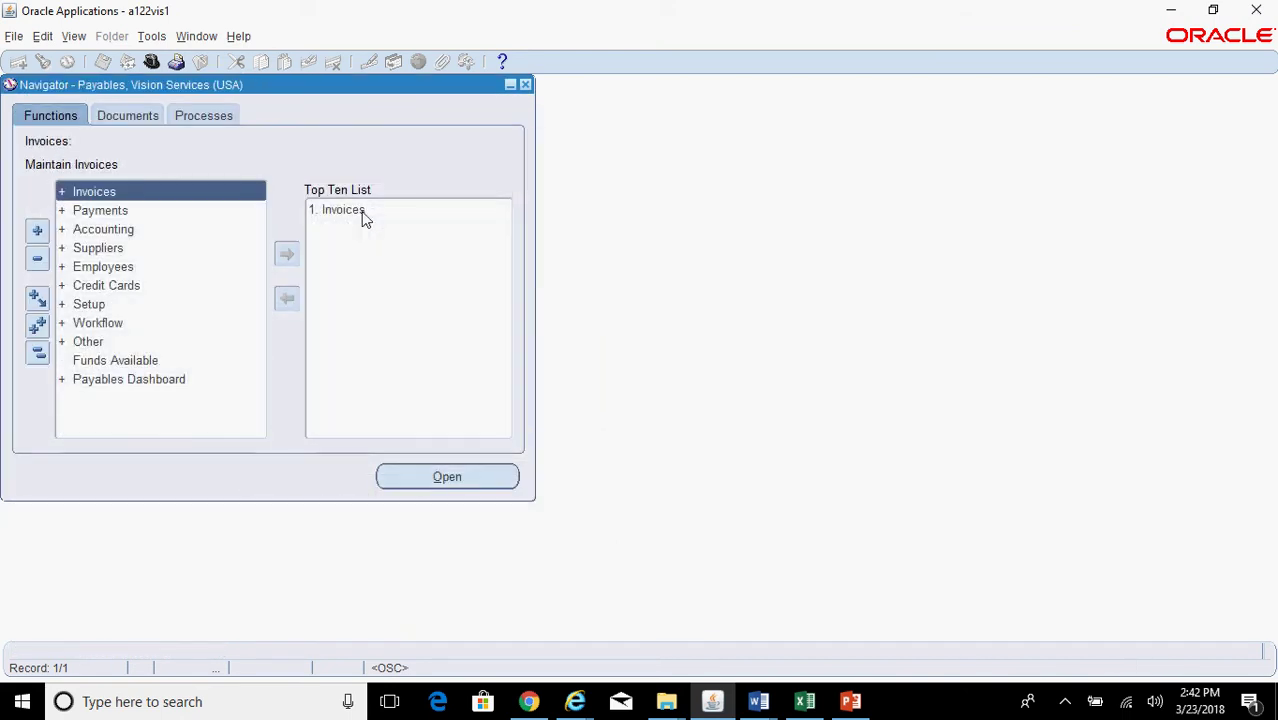
Expand the invoice entry functions and open the Invoices form.
{"action": "double_click", "coordinate": [226, 193]}
{"action": "left_click", "coordinate": [225, 203]}
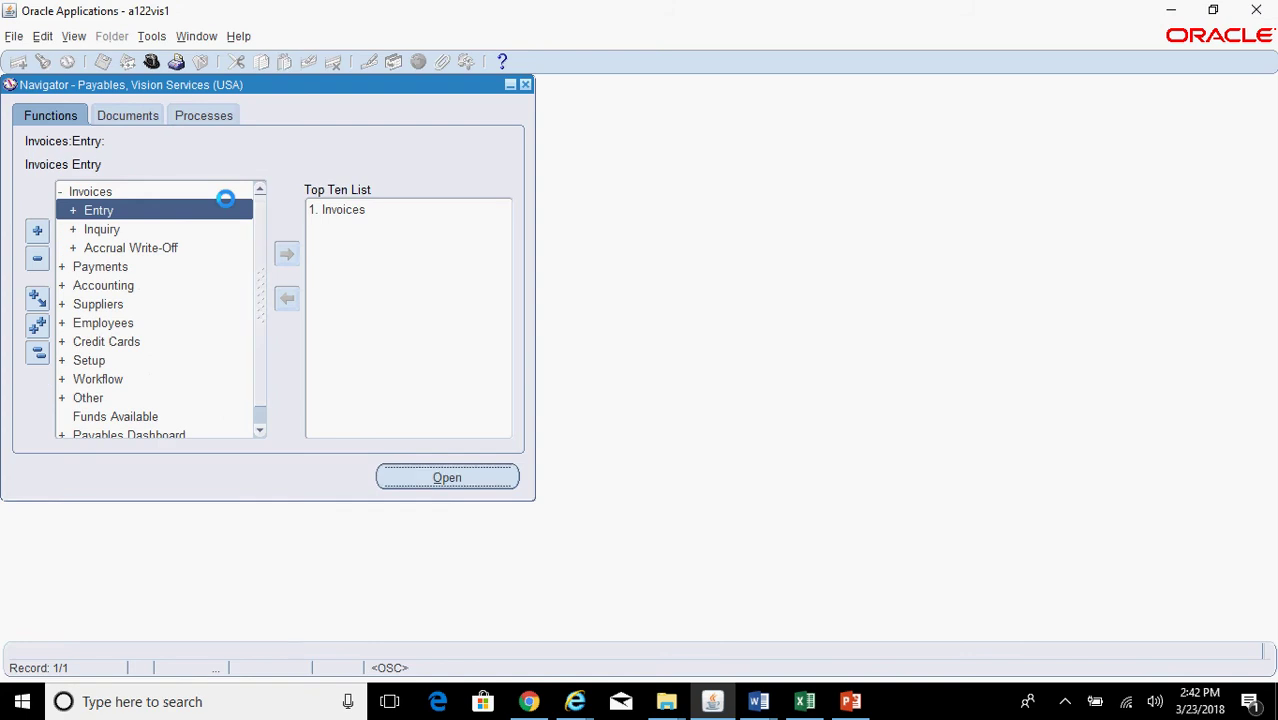
{"action": "key", "text": "Down"}
{"action": "key", "text": "Return"}
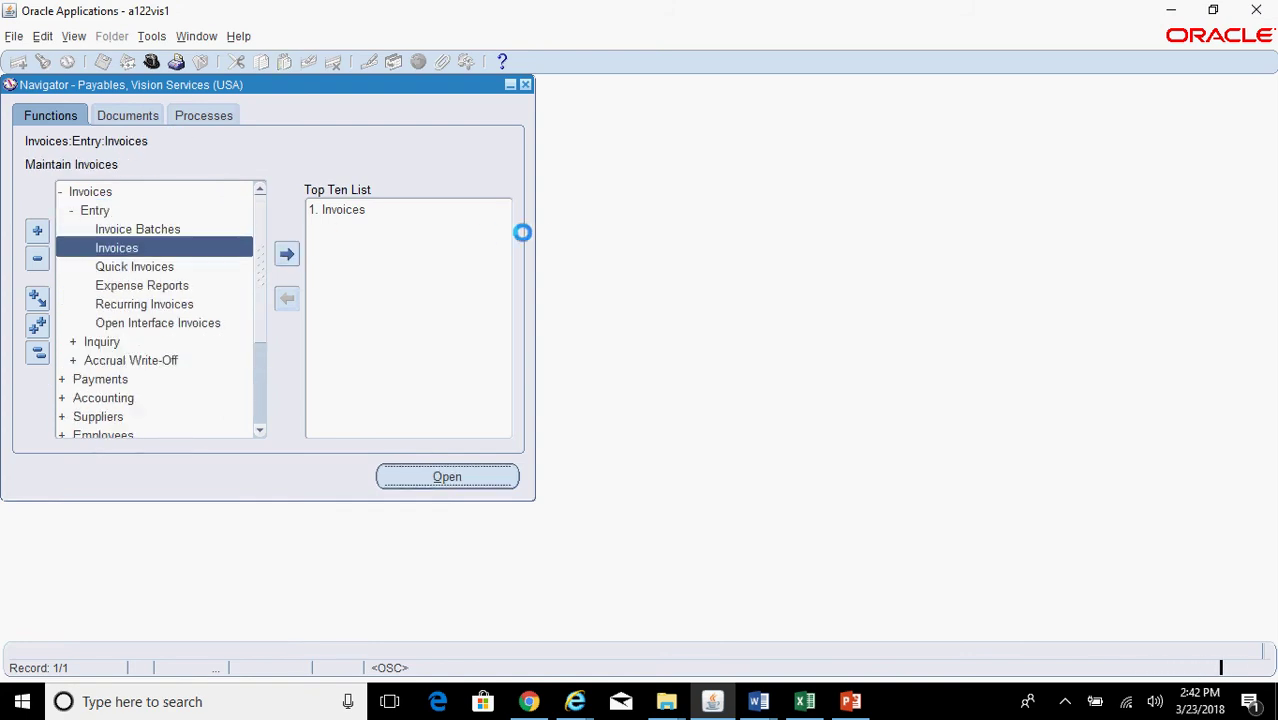
Enter the header of a standard invoice for ABC Holdings dated 23-MAR-2018, with invoice number T2 and amount 10000.
{"action": "left_click", "coordinate": [500, 186]}
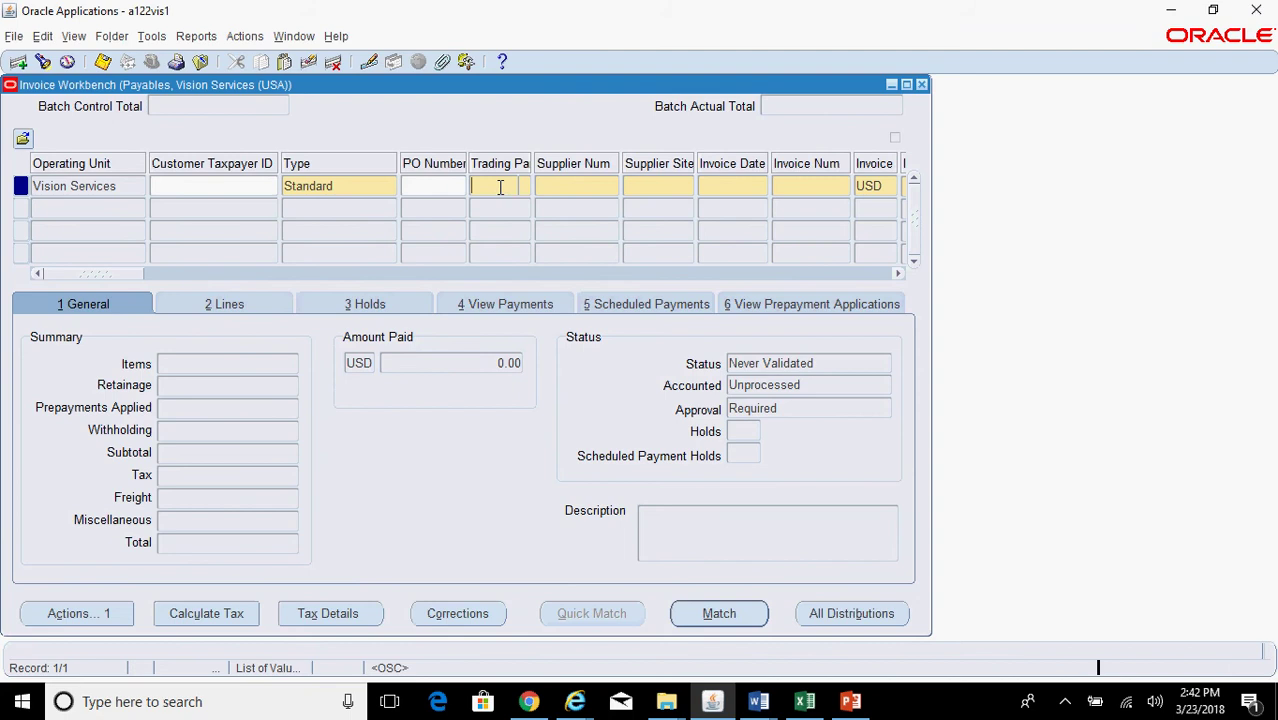
{"action": "type", "text": "ABC Holdings"}
{"action": "key", "text": "Tab"}
{"action": "key", "text": "Tab"}
{"action": "key", "text": "Tab"}
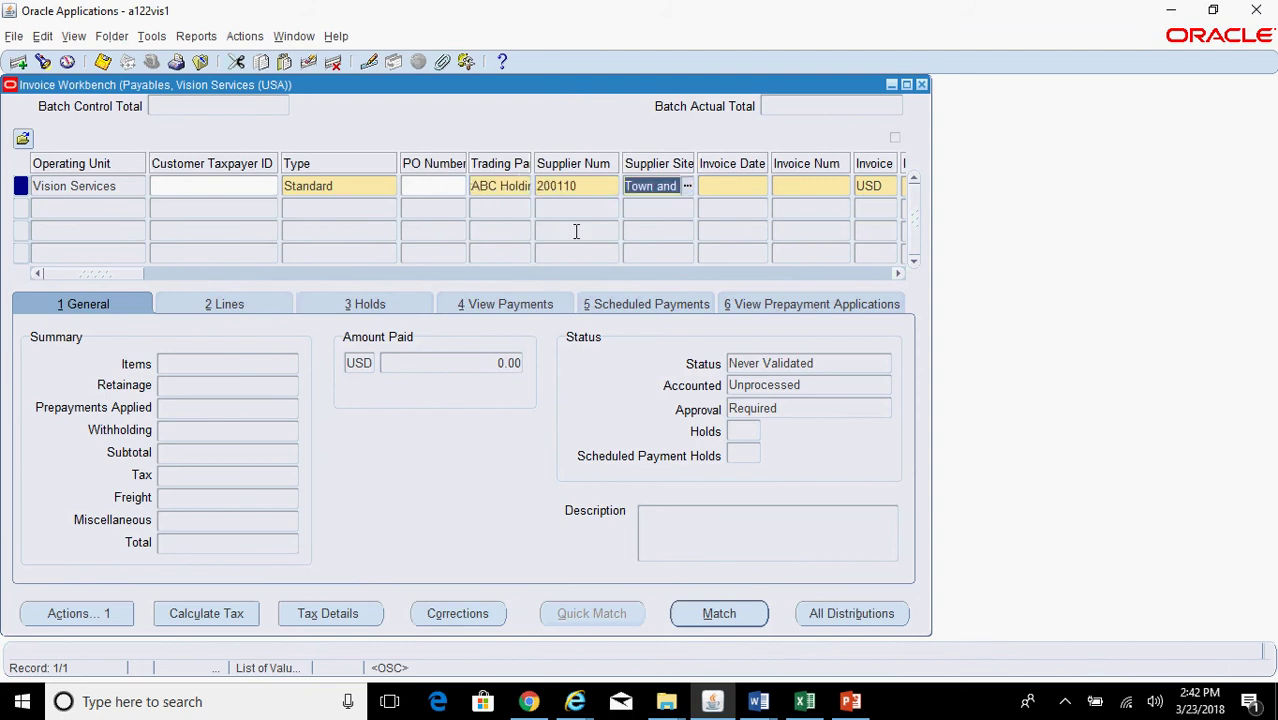
{"action": "key", "text": "Tab"}
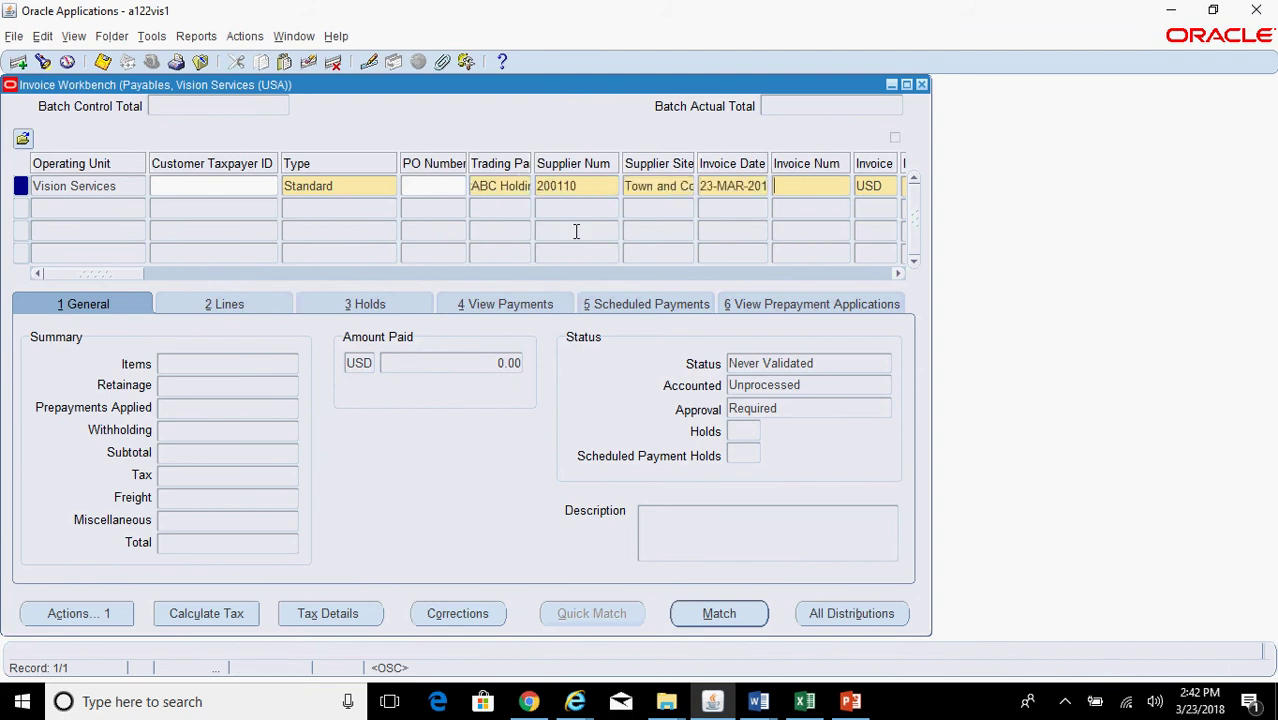
{"action": "key", "text": "Tab"}
{"action": "key", "text": "Tab"}
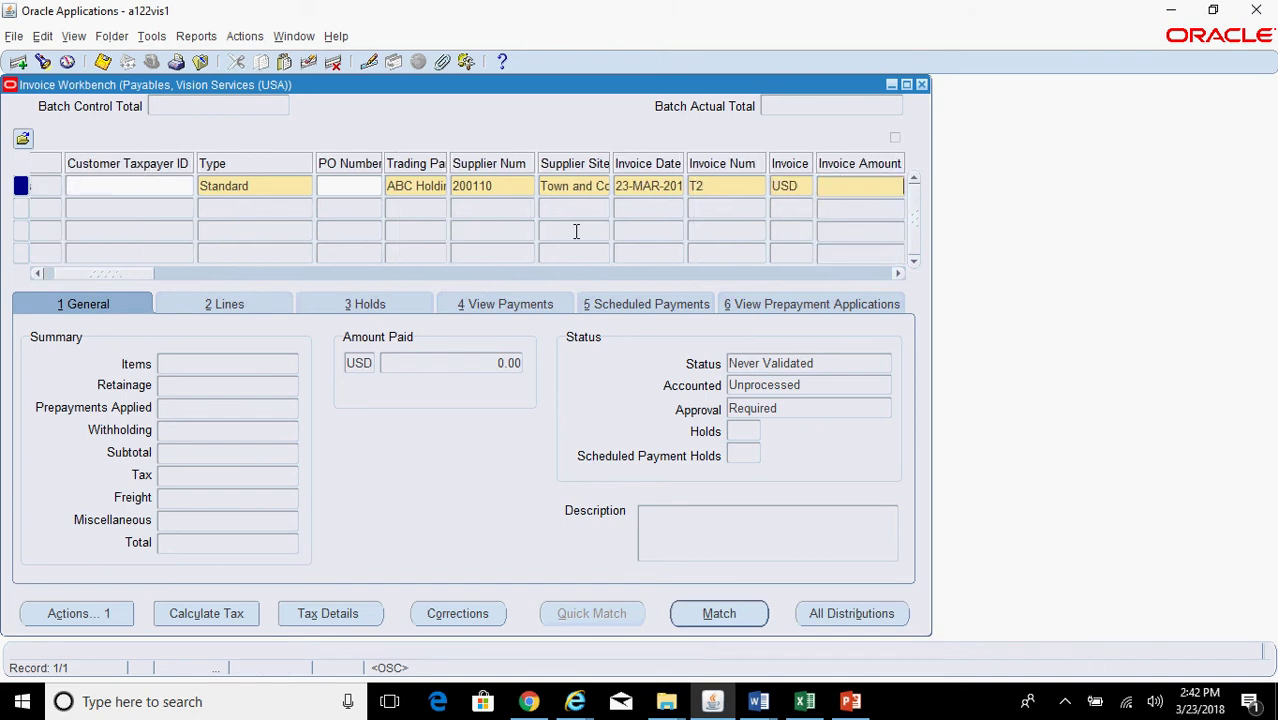
{"action": "type", "text": "10000"}
{"action": "key", "text": "Tab"}
{"action": "left_click_drag", "start_coordinate": [183, 275], "coordinate": [490, 307]}
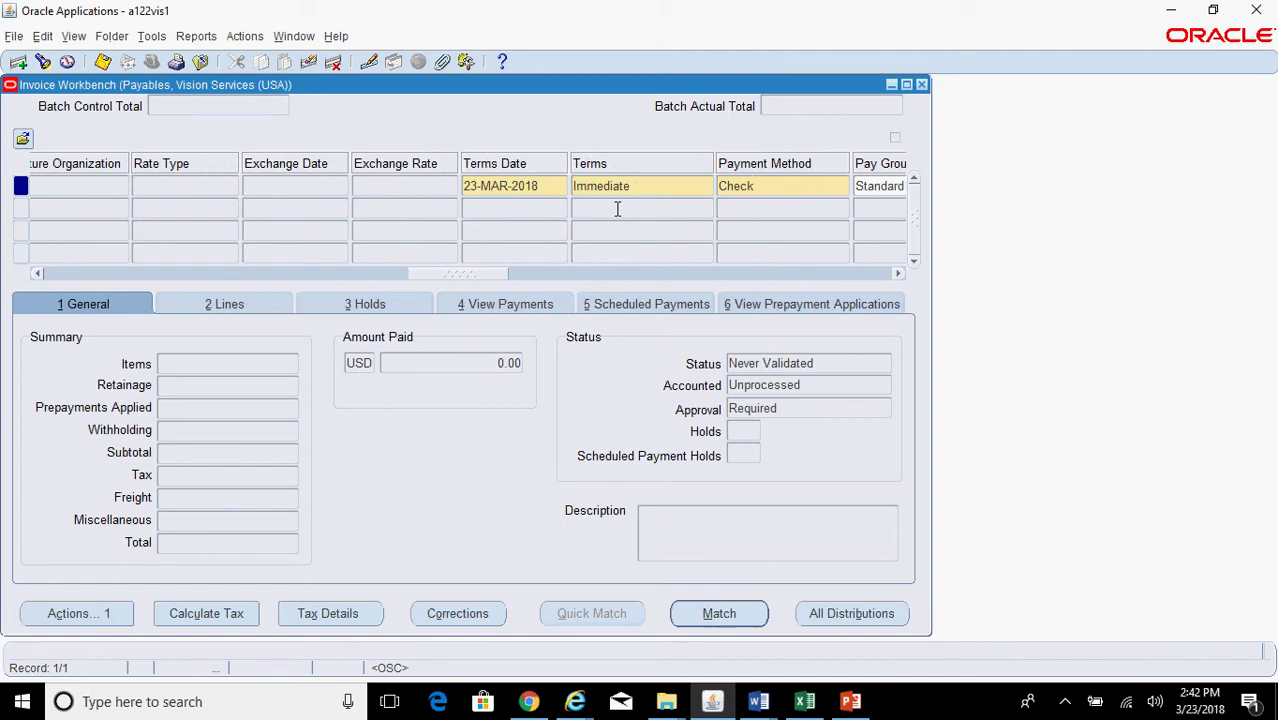
Add an Item line of 10000 to the invoice and enter a 10000 distribution for it.
{"action": "left_click", "coordinate": [226, 305]}
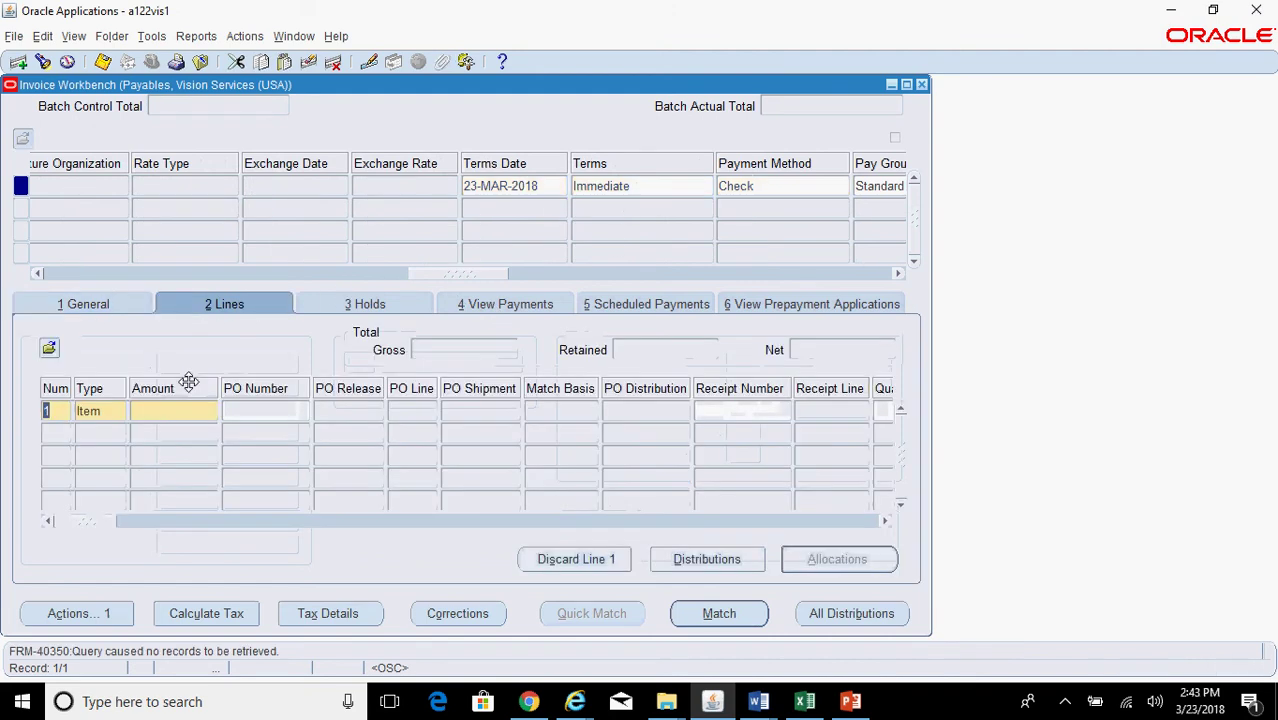
{"action": "type", "text": "10000"}
{"action": "left_click", "coordinate": [698, 562]}
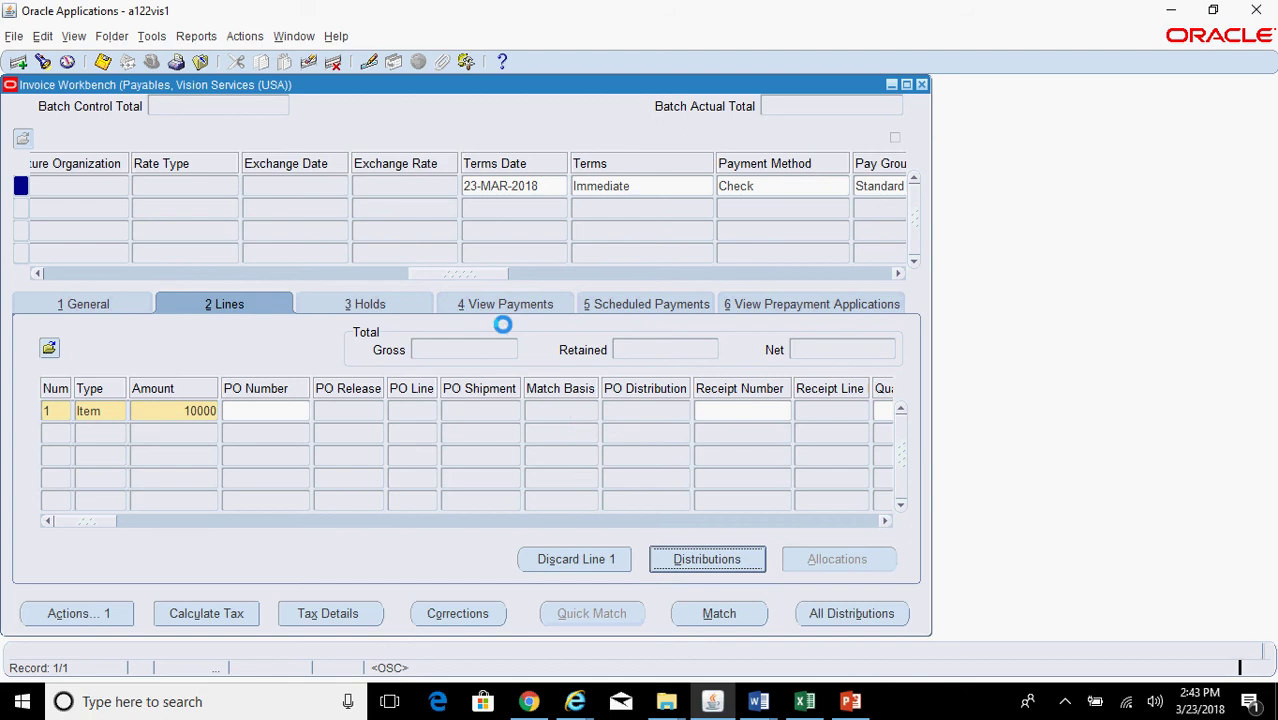
{"action": "left_click", "coordinate": [282, 207]}
{"action": "type", "text": "10000"}
{"action": "left_click", "coordinate": [457, 203]}
{"action": "left_click", "coordinate": [596, 206]}
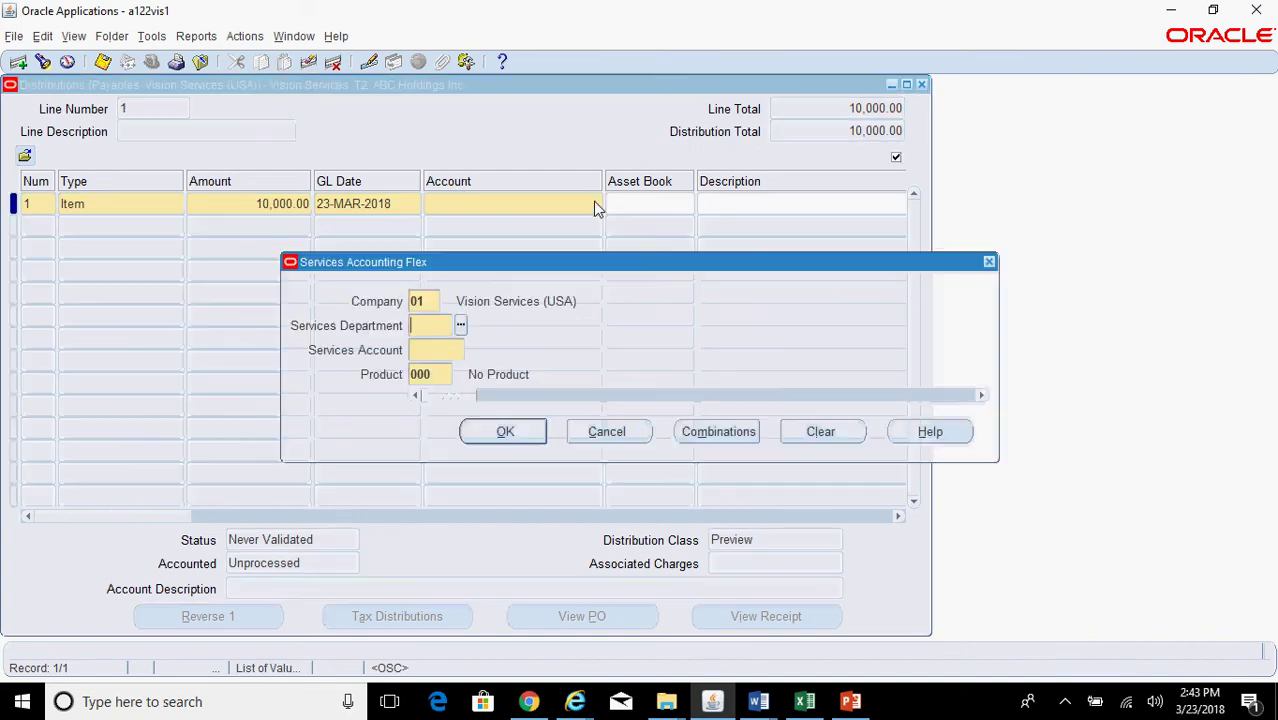
{"action": "type", "text": "000"}
{"action": "key", "text": "Tab"}
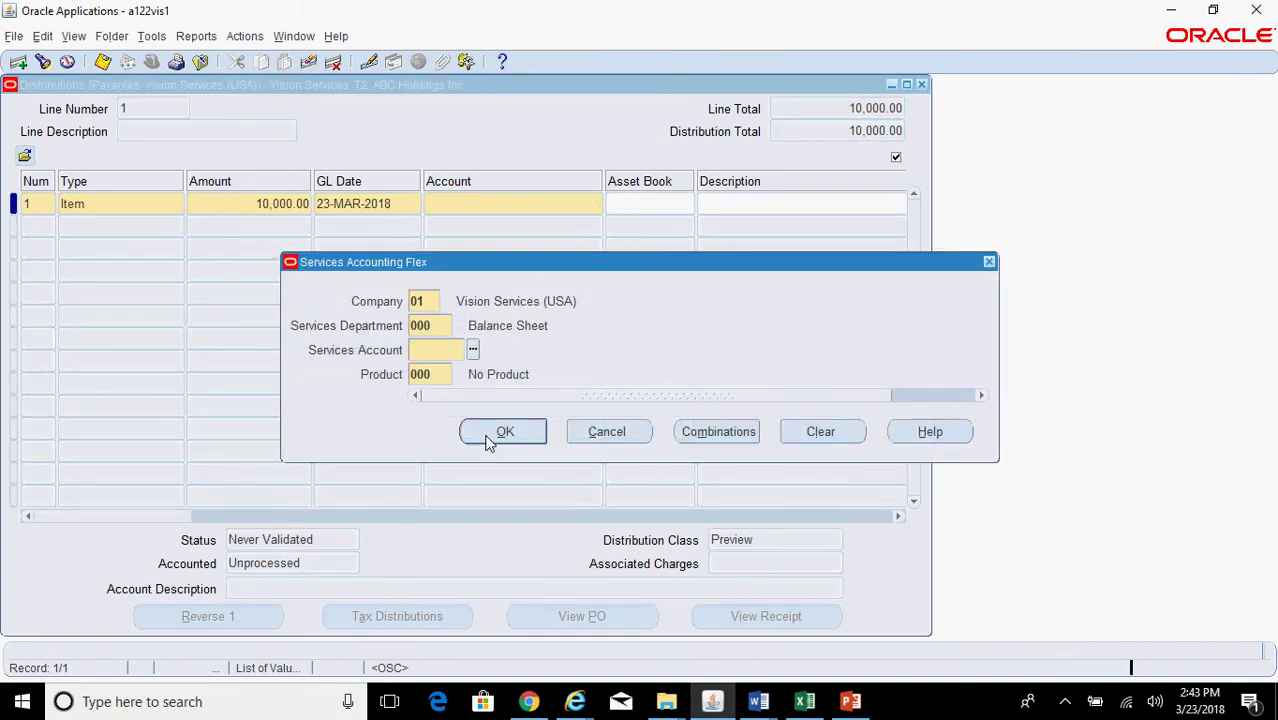
{"action": "left_click", "coordinate": [488, 443]}
{"action": "type", "text": "exp%"}
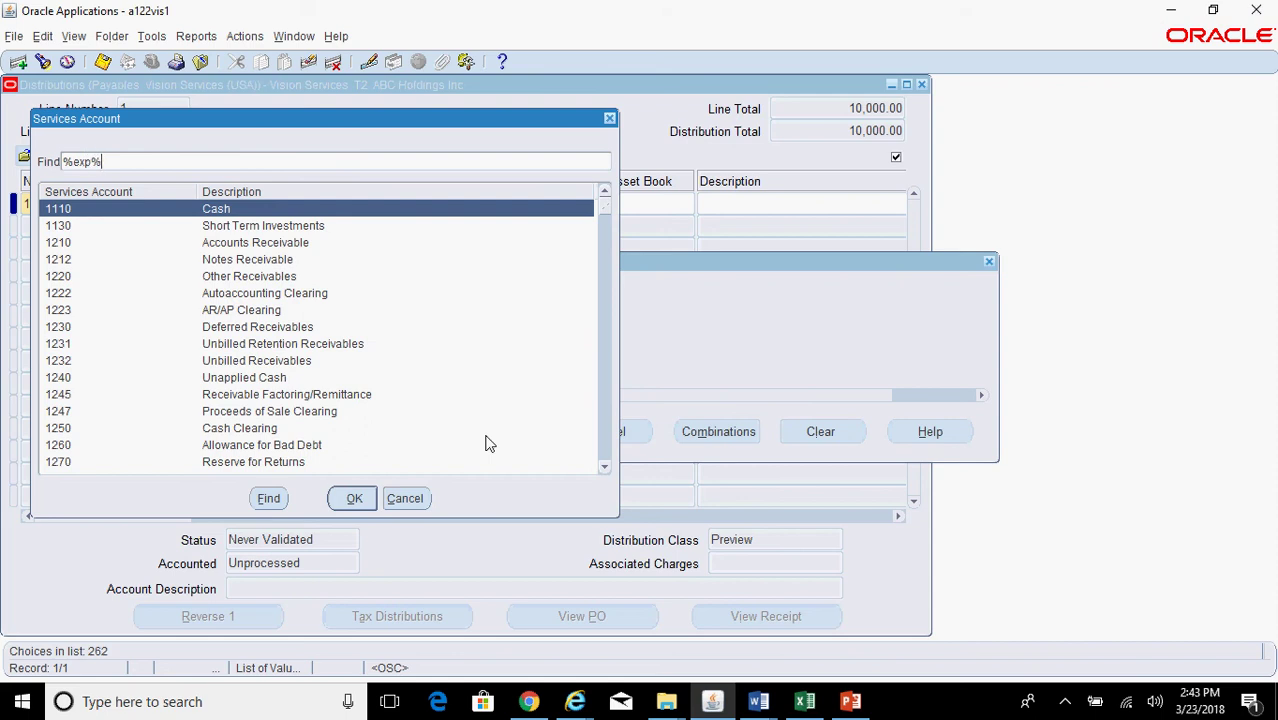
{"action": "key", "text": "Return"}
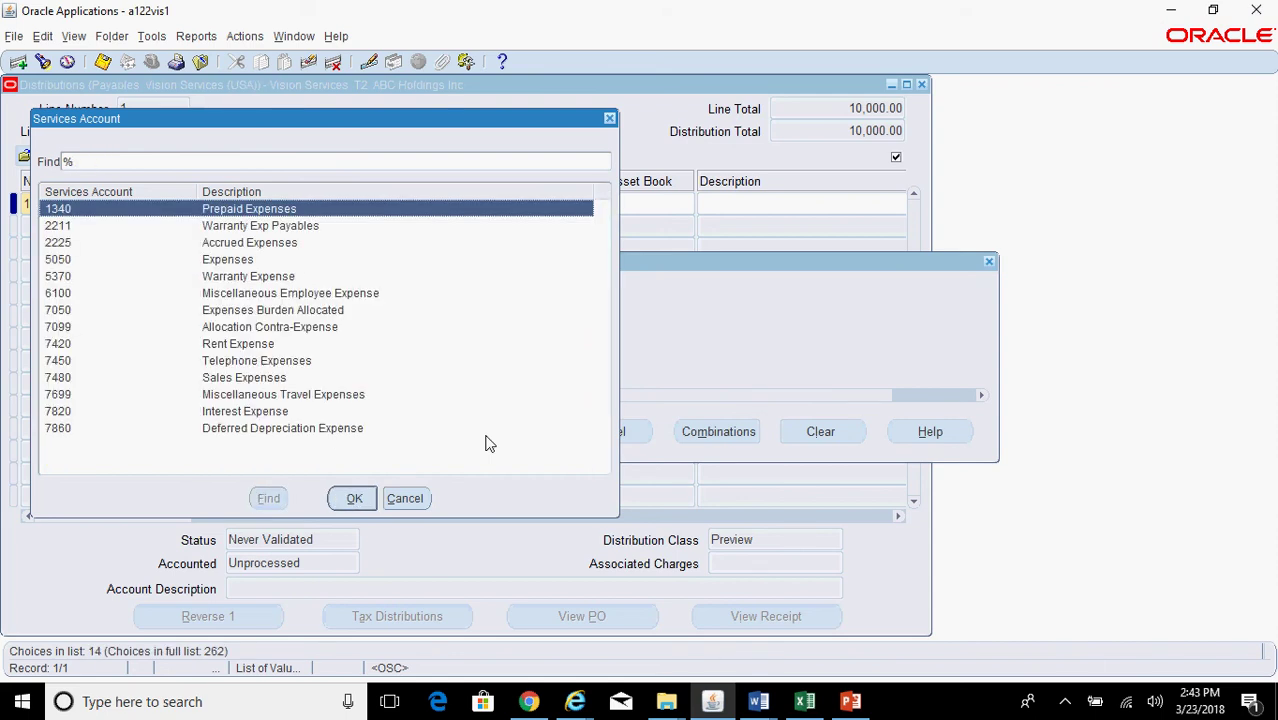
{"action": "key", "text": "Down"}
{"action": "key", "text": "Down"}
{"action": "key", "text": "Down"}
{"action": "key", "text": "Return"}
{"action": "left_click", "coordinate": [488, 443]}
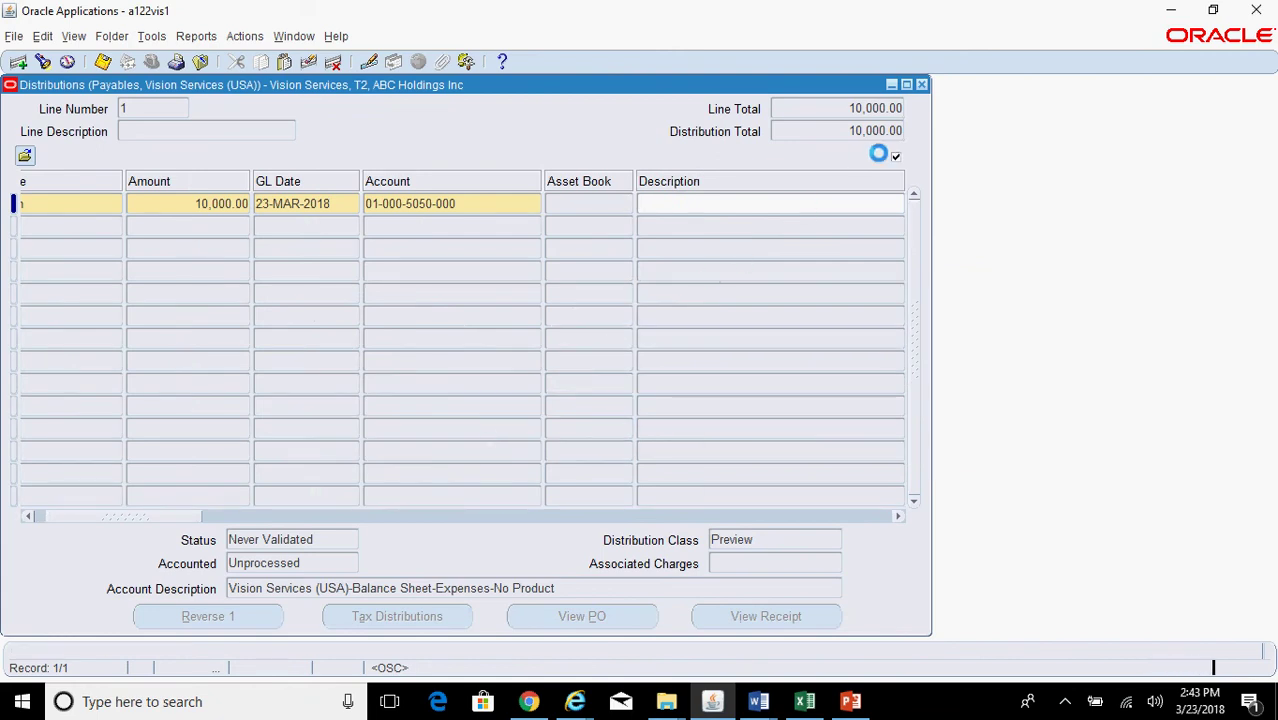
{"action": "key", "text": "ctrl+s"}
{"action": "left_click", "coordinate": [922, 86]}
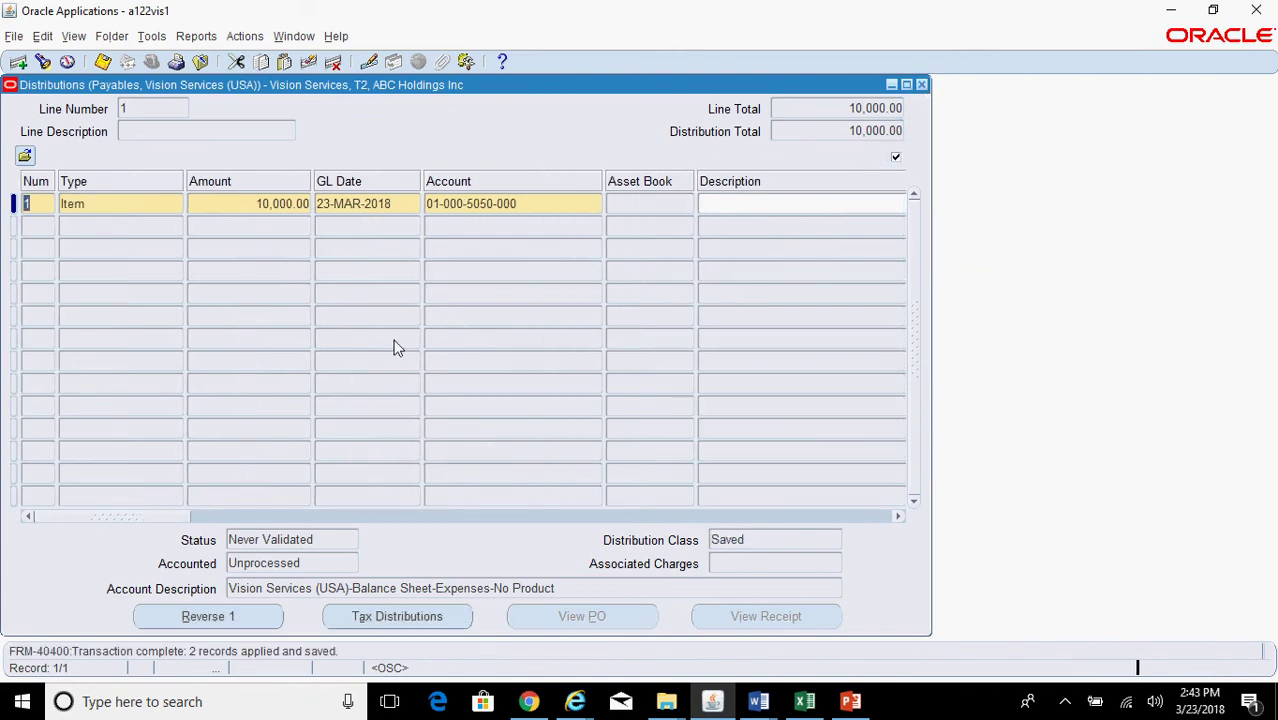
Validate and force-approve invoice T2 through the invoice actions.
{"action": "left_click", "coordinate": [87, 316]}
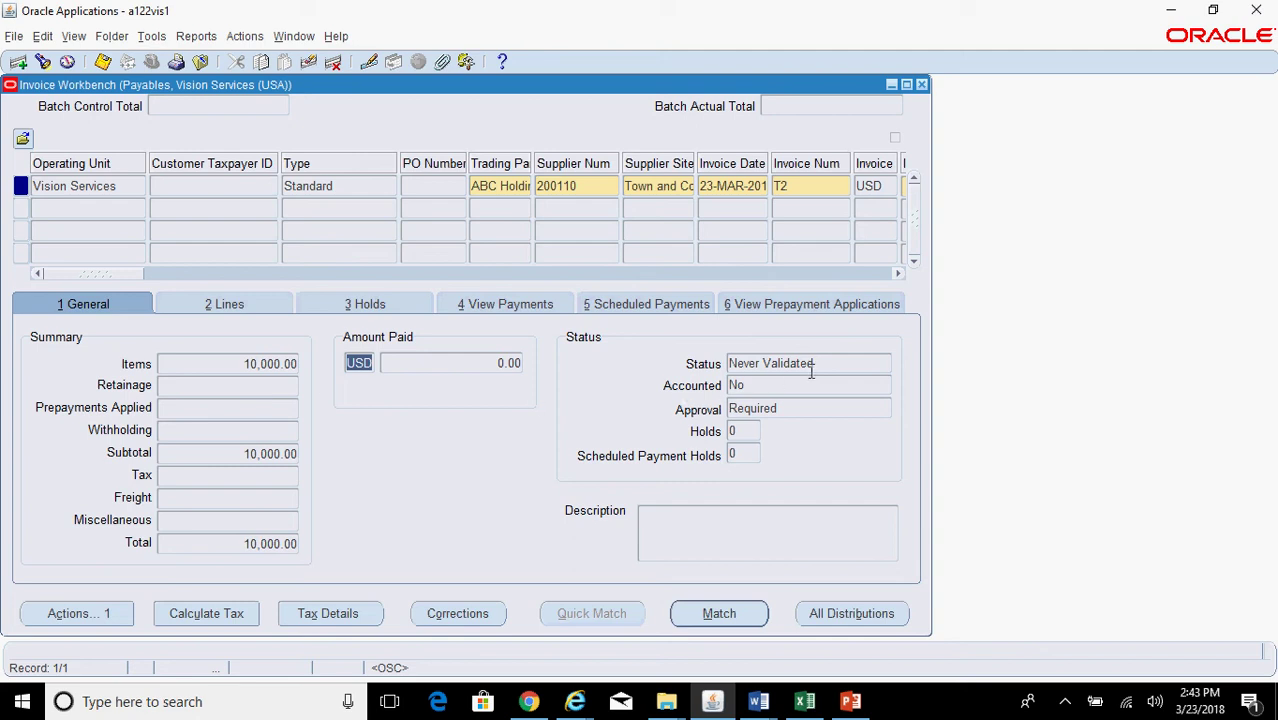
{"action": "left_click", "coordinate": [85, 616]}
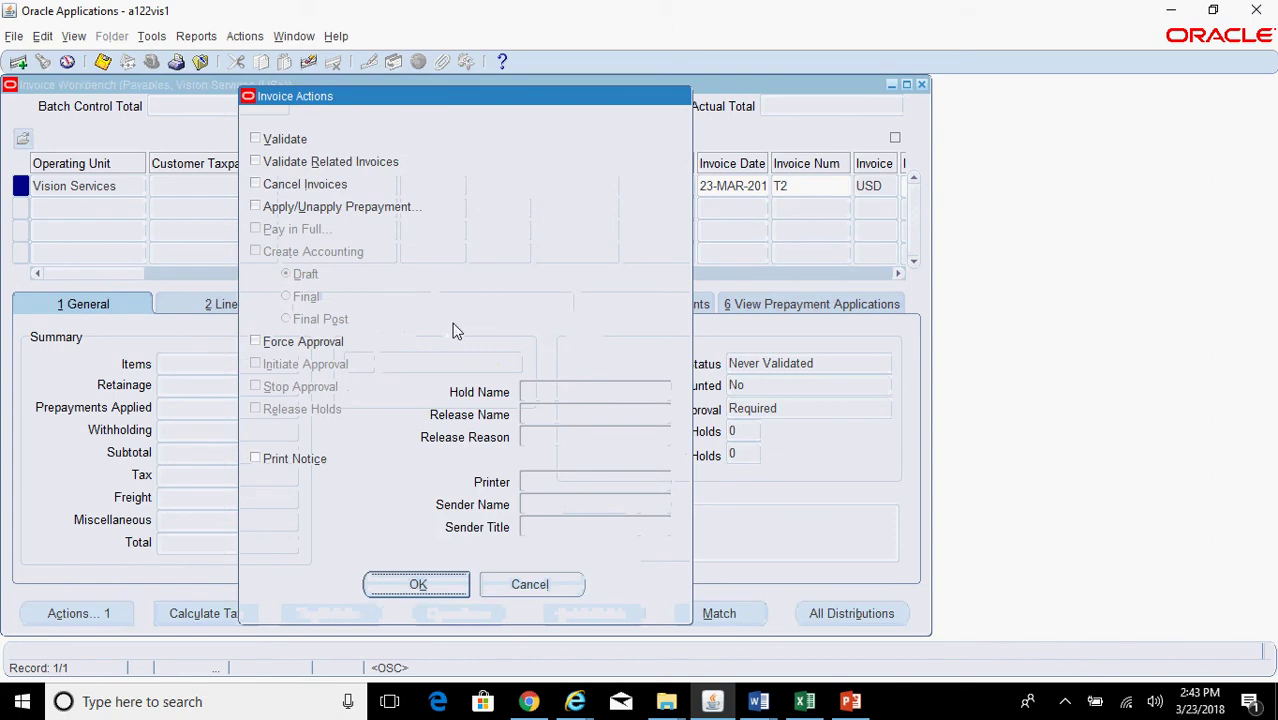
{"action": "left_click", "coordinate": [286, 142]}
{"action": "left_click", "coordinate": [337, 341]}
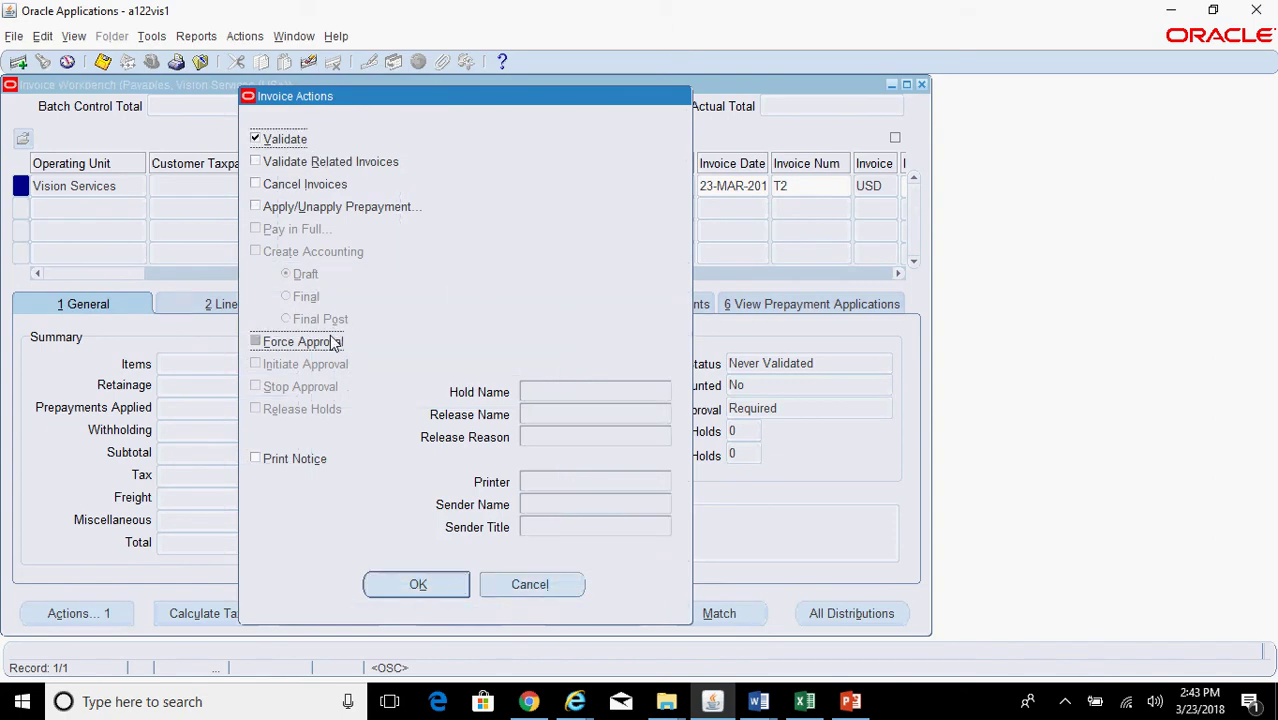
{"action": "left_click", "coordinate": [433, 587]}
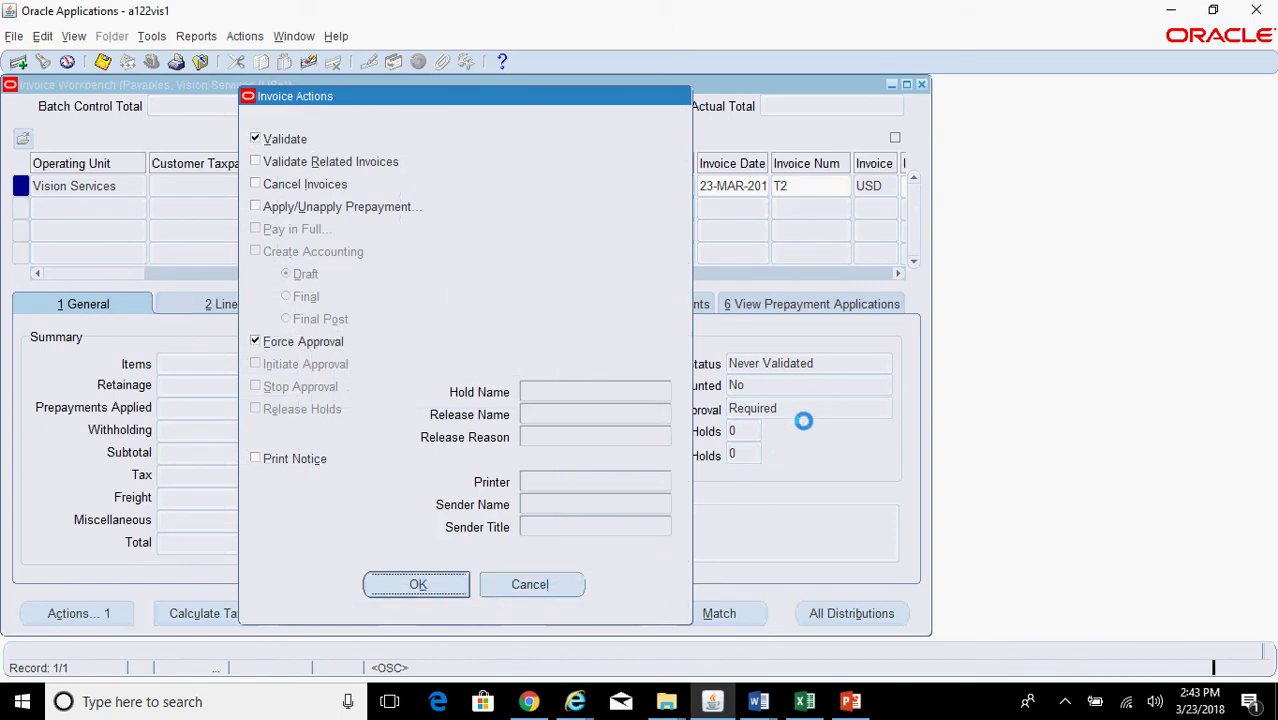
Check the invoice's validation status, approval and scheduled payment due date, and close the invoice.
{"action": "left_click", "coordinate": [810, 366]}
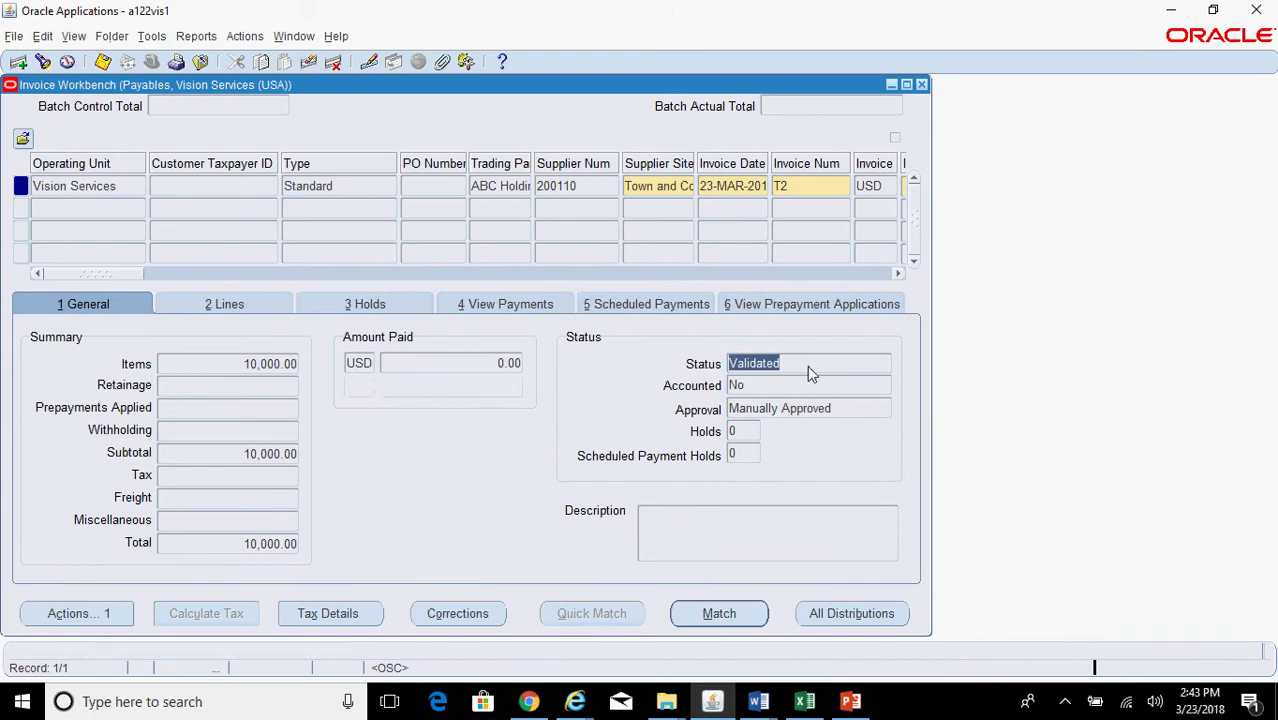
{"action": "left_click", "coordinate": [840, 408]}
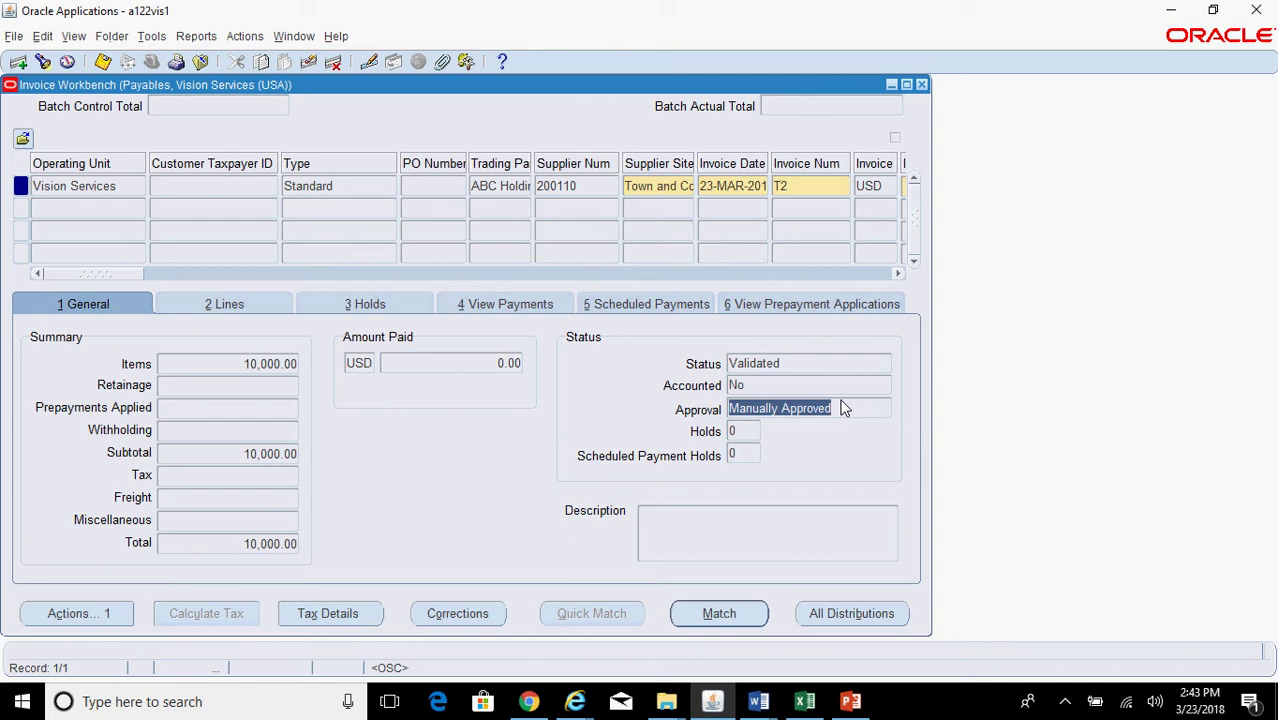
{"action": "left_click", "coordinate": [678, 305]}
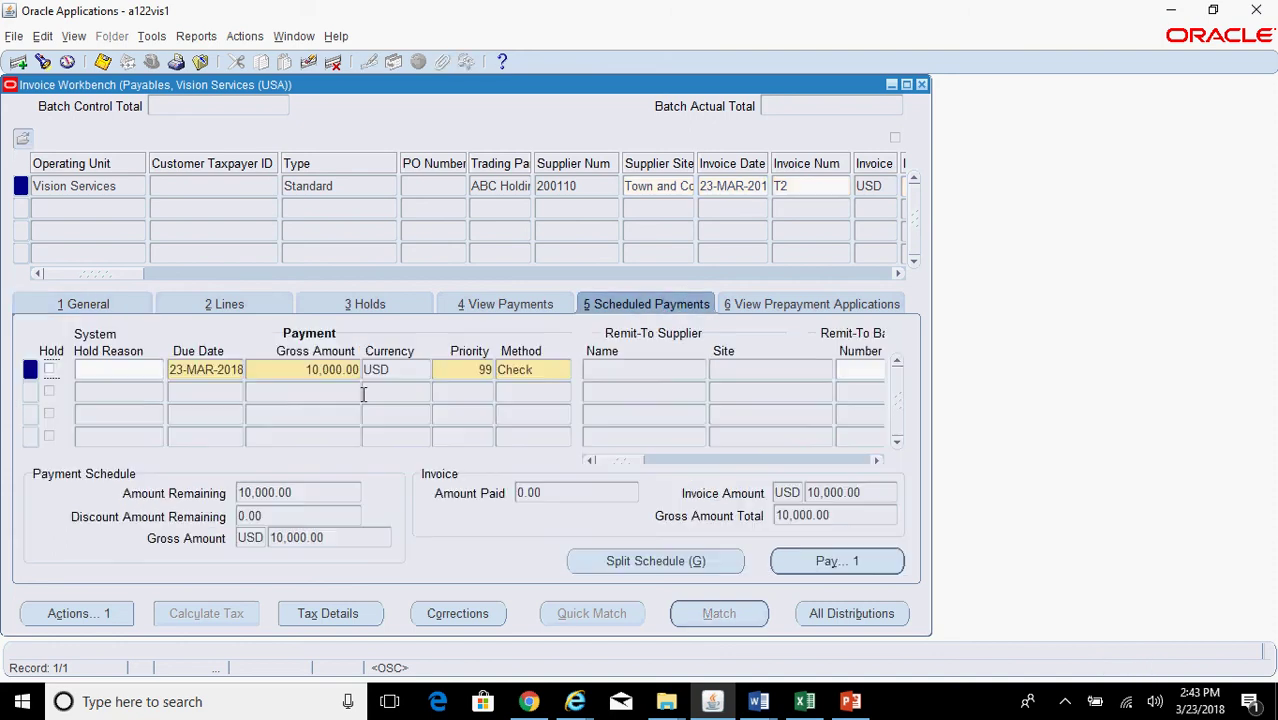
{"action": "left_click", "coordinate": [212, 369]}
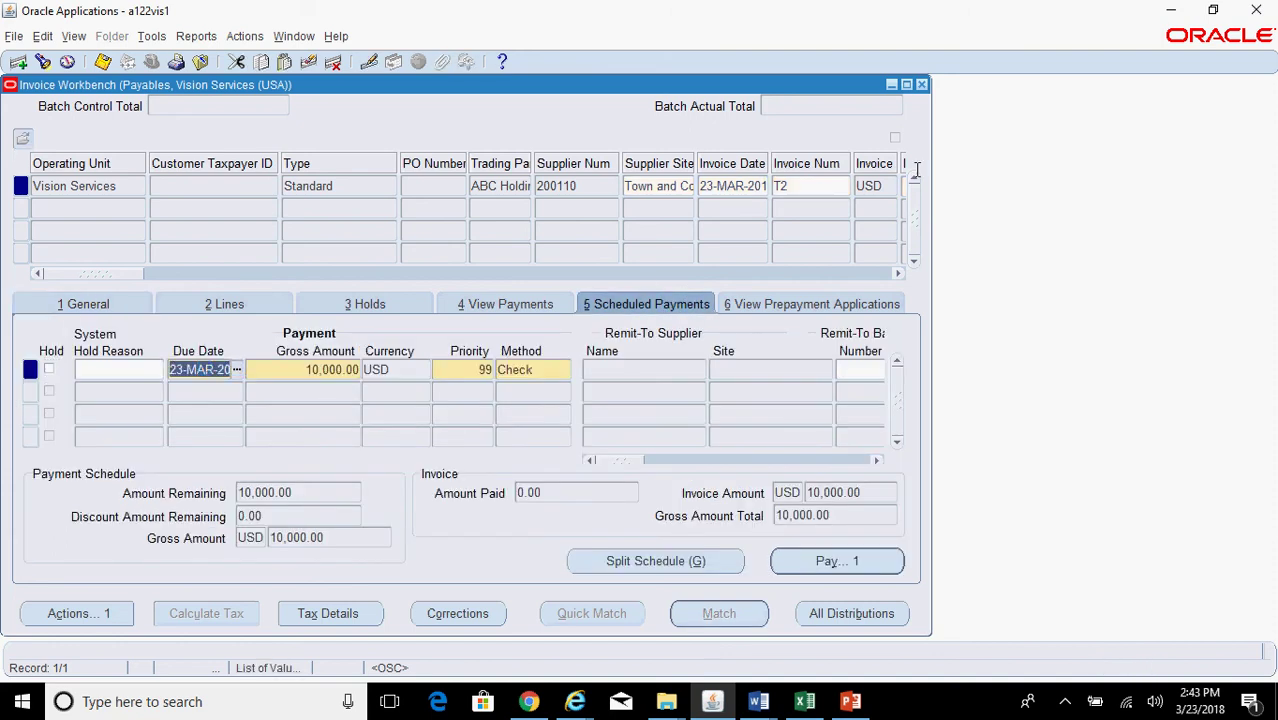
{"action": "left_click", "coordinate": [922, 85]}
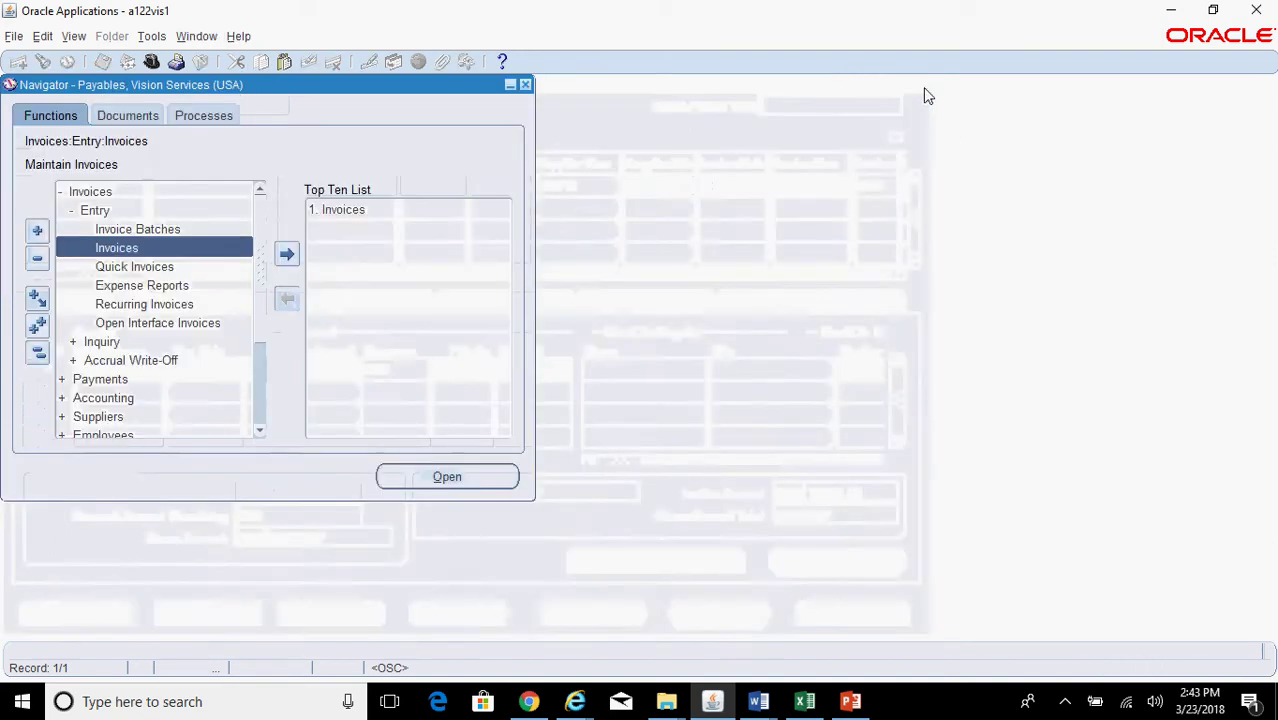
Switch the responsibility to Receivables, Vision Services (USA).
{"action": "left_click", "coordinate": [151, 61]}
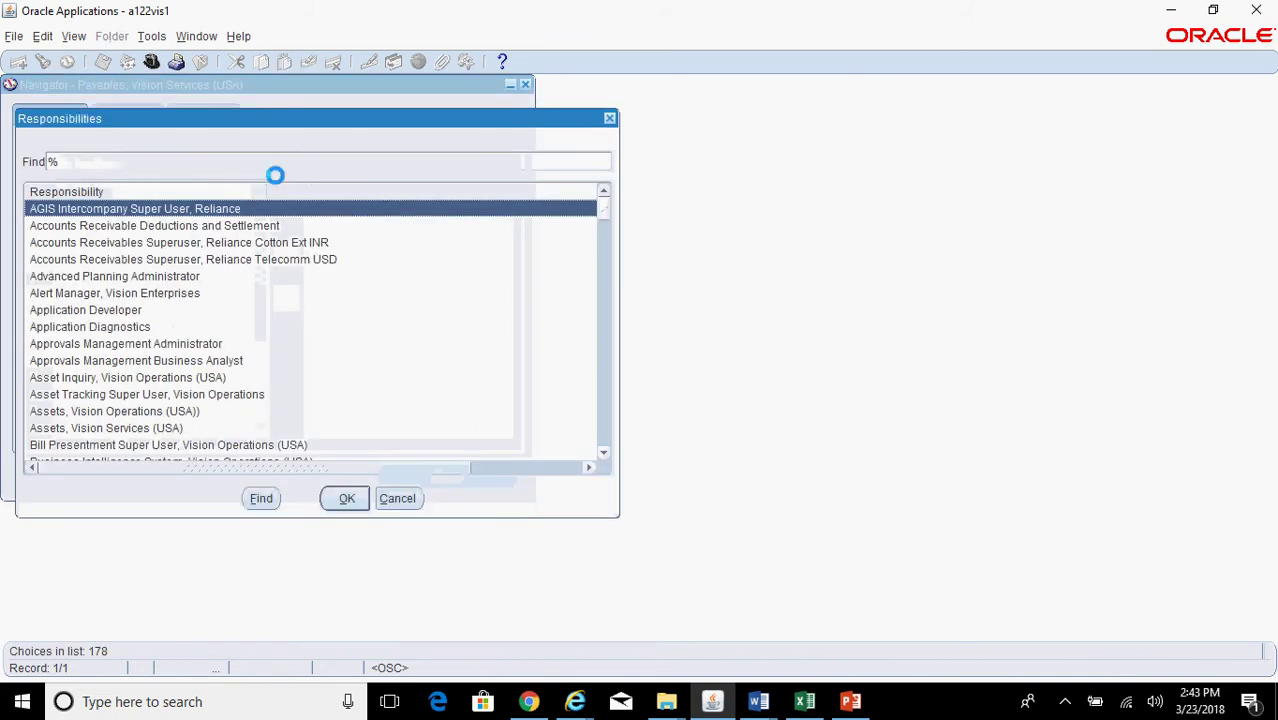
{"action": "type", "text": "r"}
{"action": "key", "text": "Down"}
{"action": "key", "text": "Down"}
{"action": "key", "text": "Down"}
{"action": "key", "text": "Down"}
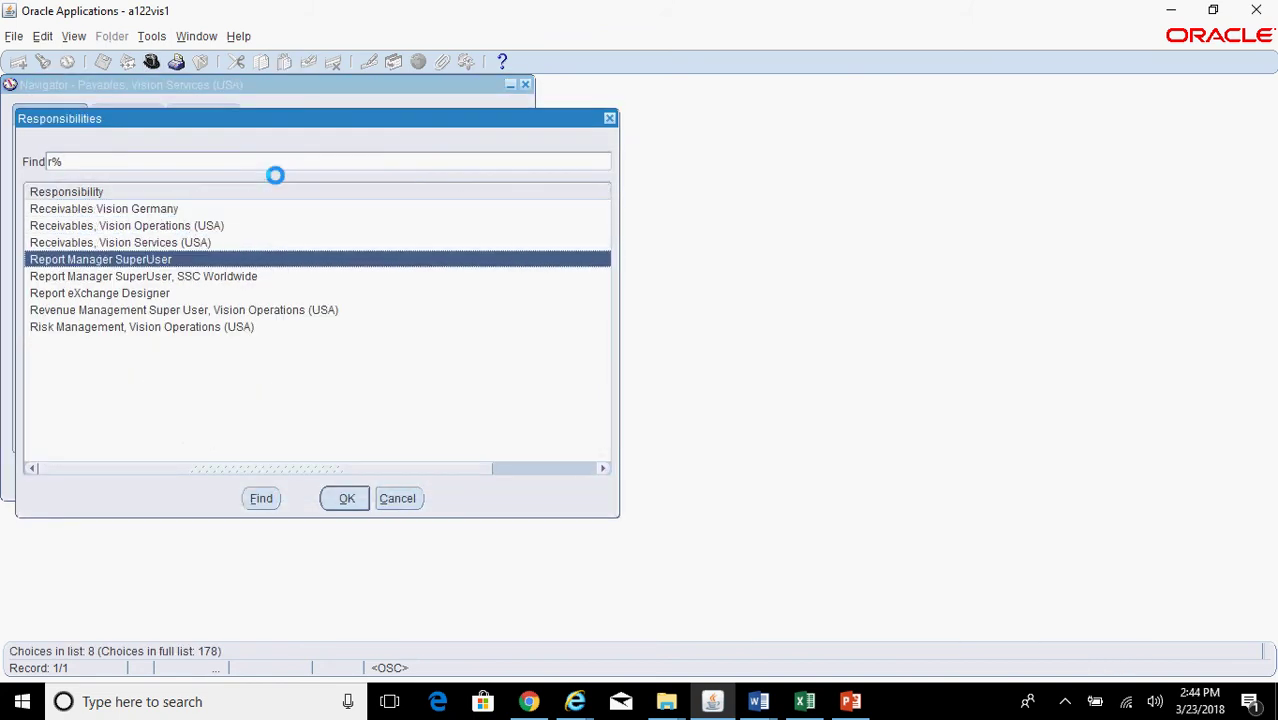
{"action": "key", "text": "Up"}
{"action": "key", "text": "Up"}
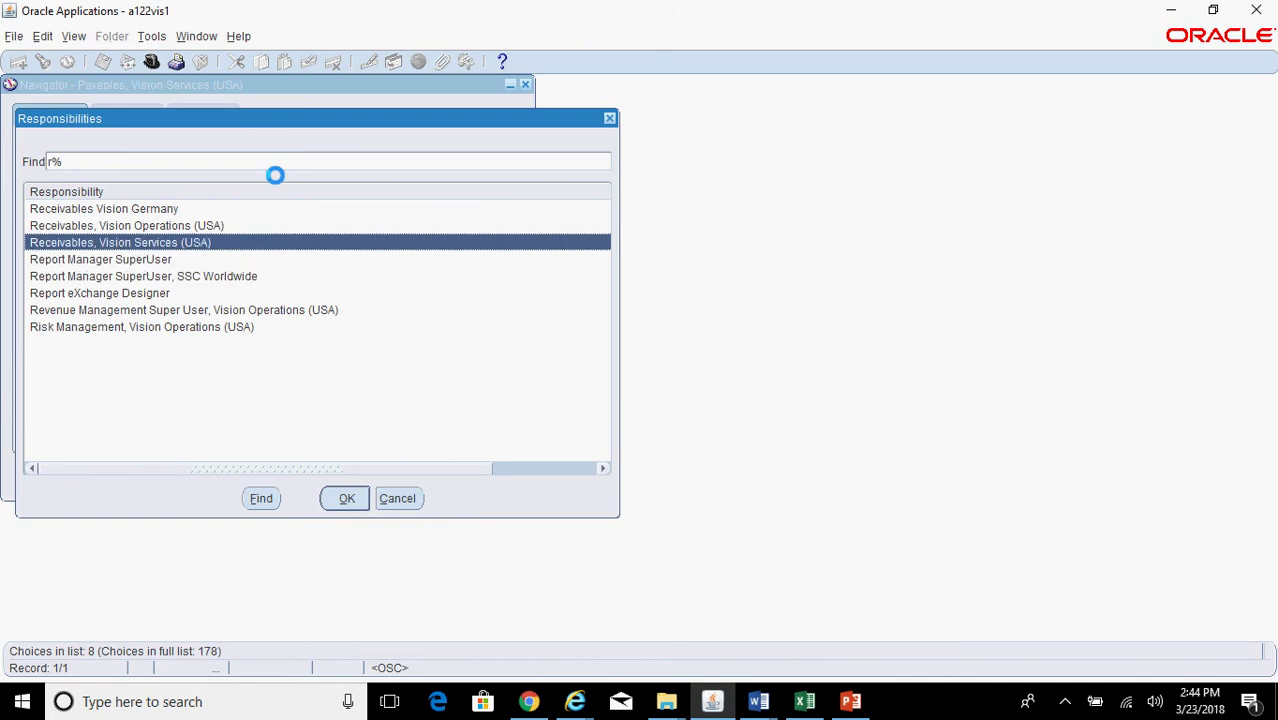
{"action": "key", "text": "Return"}
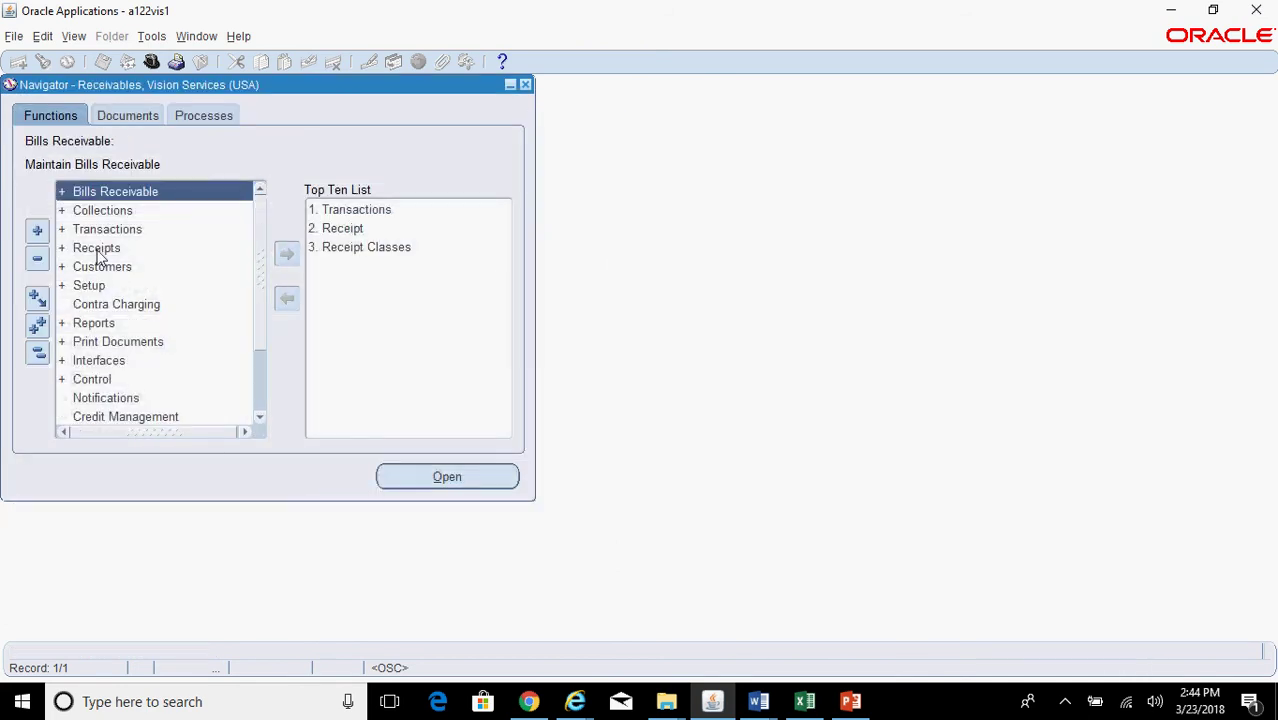
Expand the Receipts and Netting functions and open the Netting Batch page.
{"action": "double_click", "coordinate": [100, 250]}
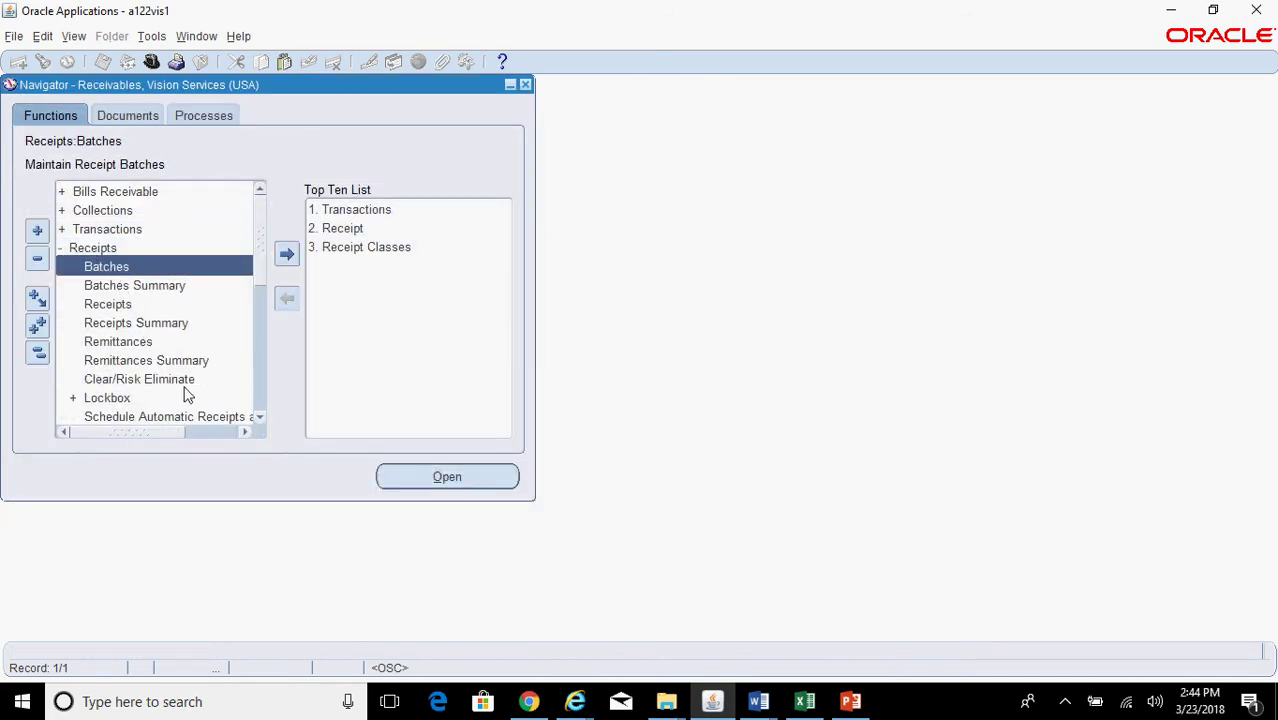
{"action": "left_click_drag", "start_coordinate": [261, 238], "coordinate": [259, 266]}
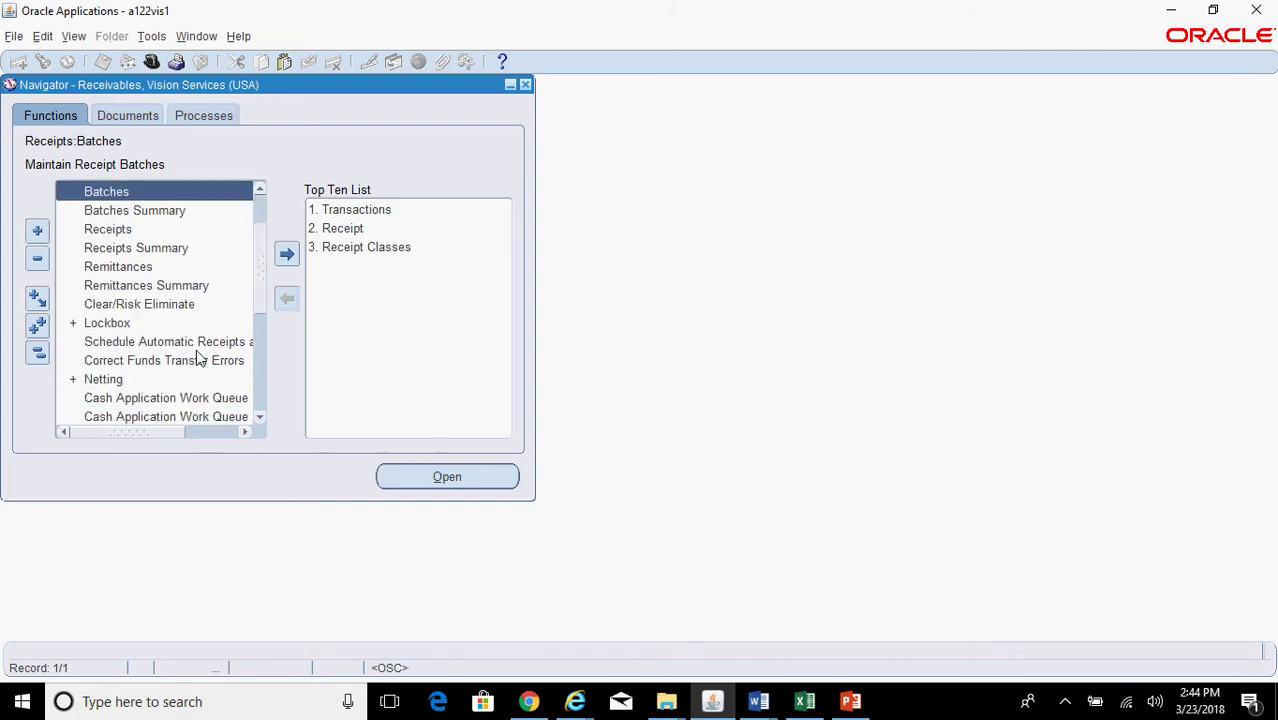
{"action": "double_click", "coordinate": [160, 378]}
{"action": "double_click", "coordinate": [230, 418]}
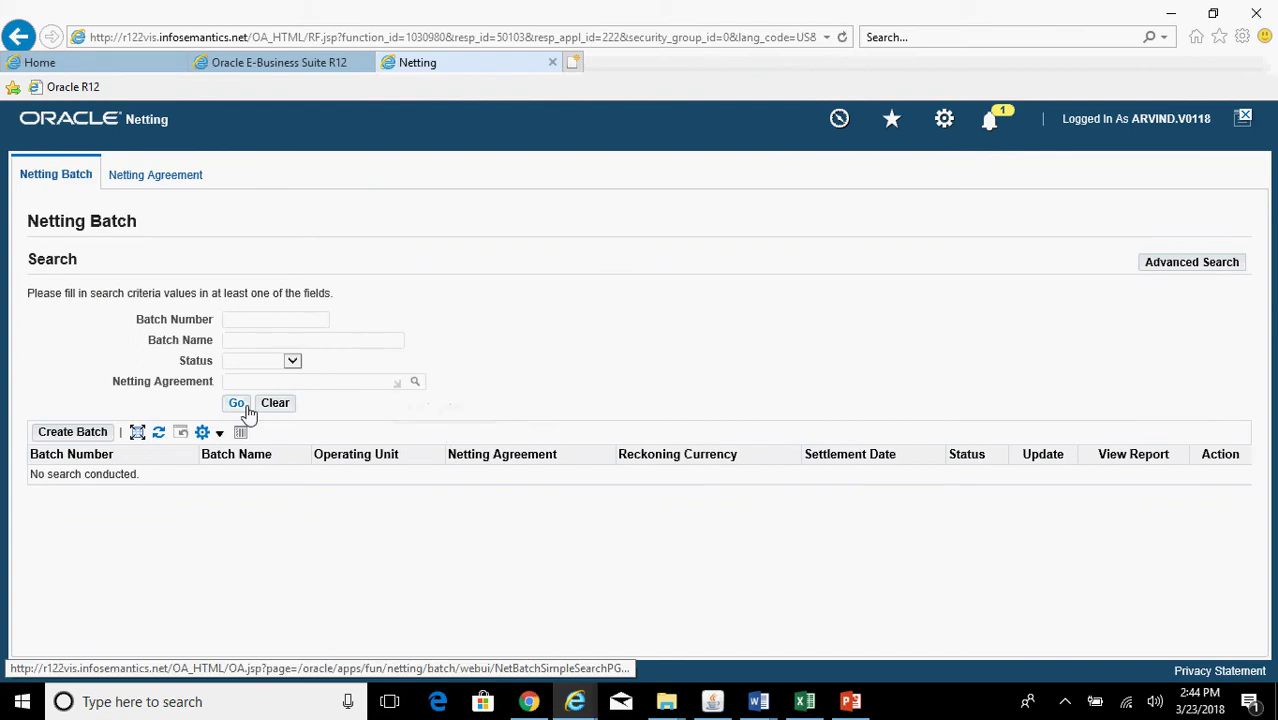
Fill in a new batch named Vision Services Netting Batch for agreement Vision Services_AP AR Netting, with settlement date 23-Mar-2018.
{"action": "left_click", "coordinate": [86, 437]}
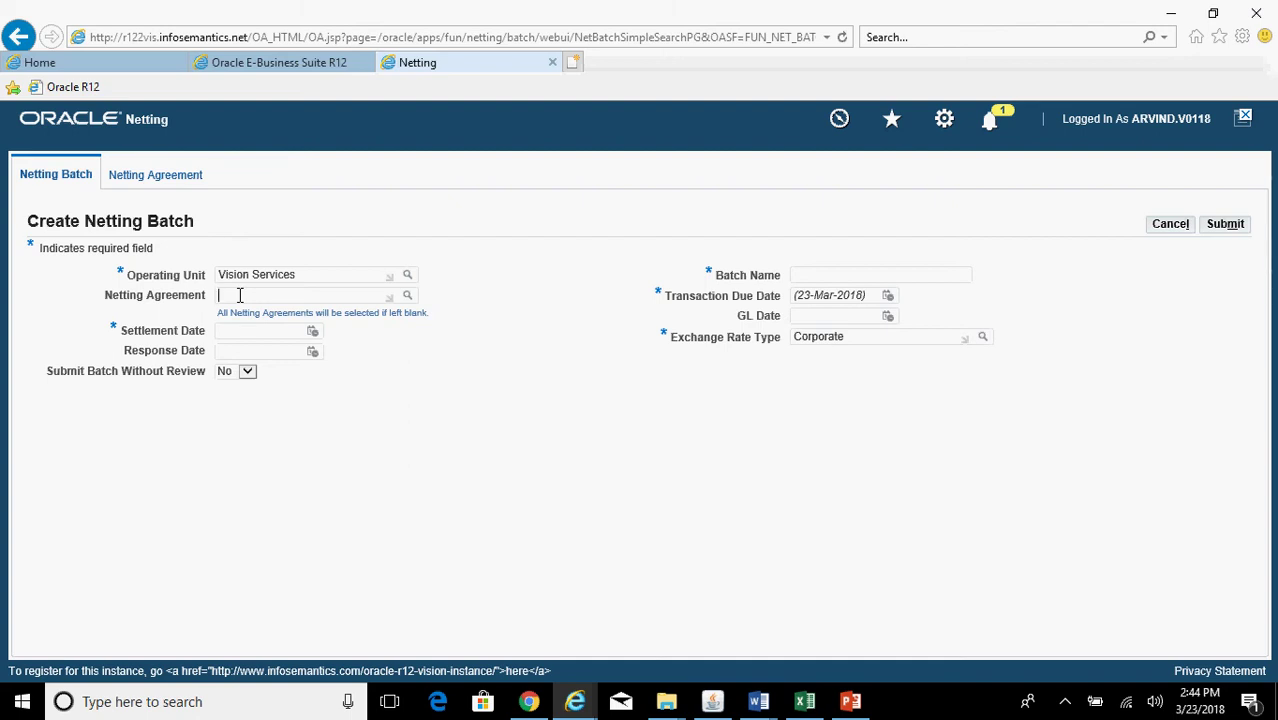
{"action": "type", "text": "Vision Services"}
{"action": "key", "text": "Tab"}
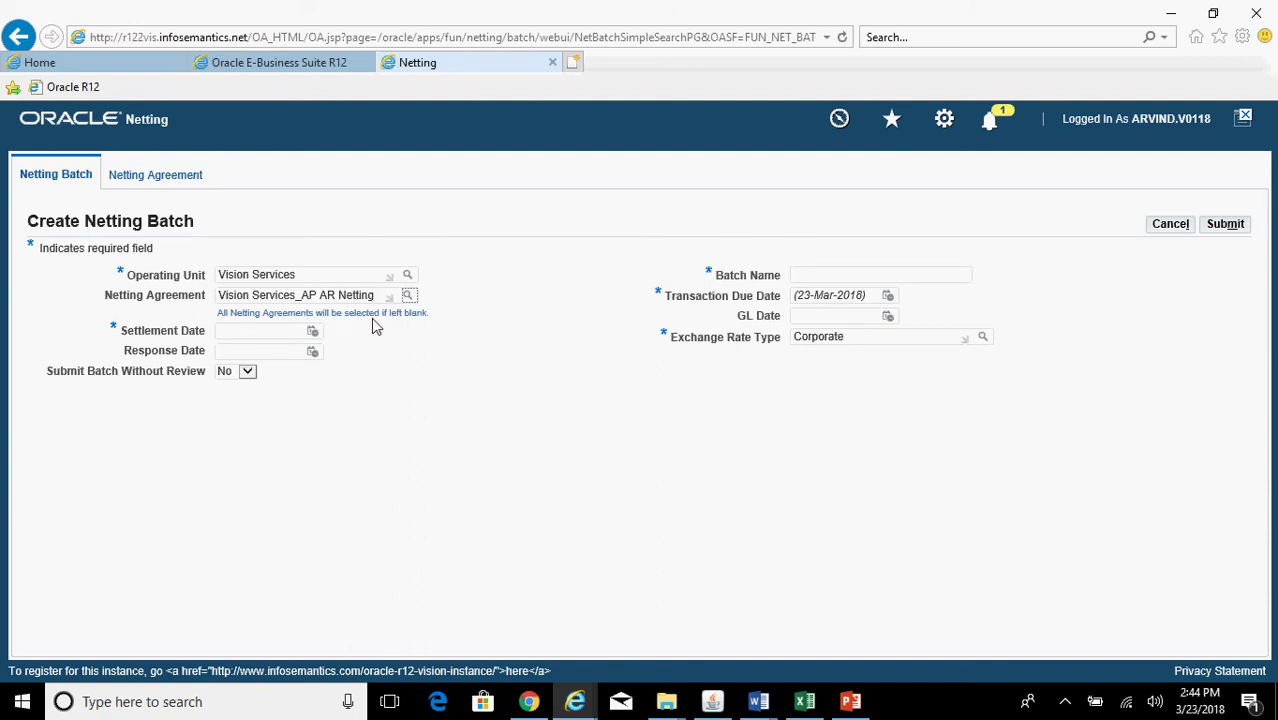
{"action": "left_click", "coordinate": [313, 335]}
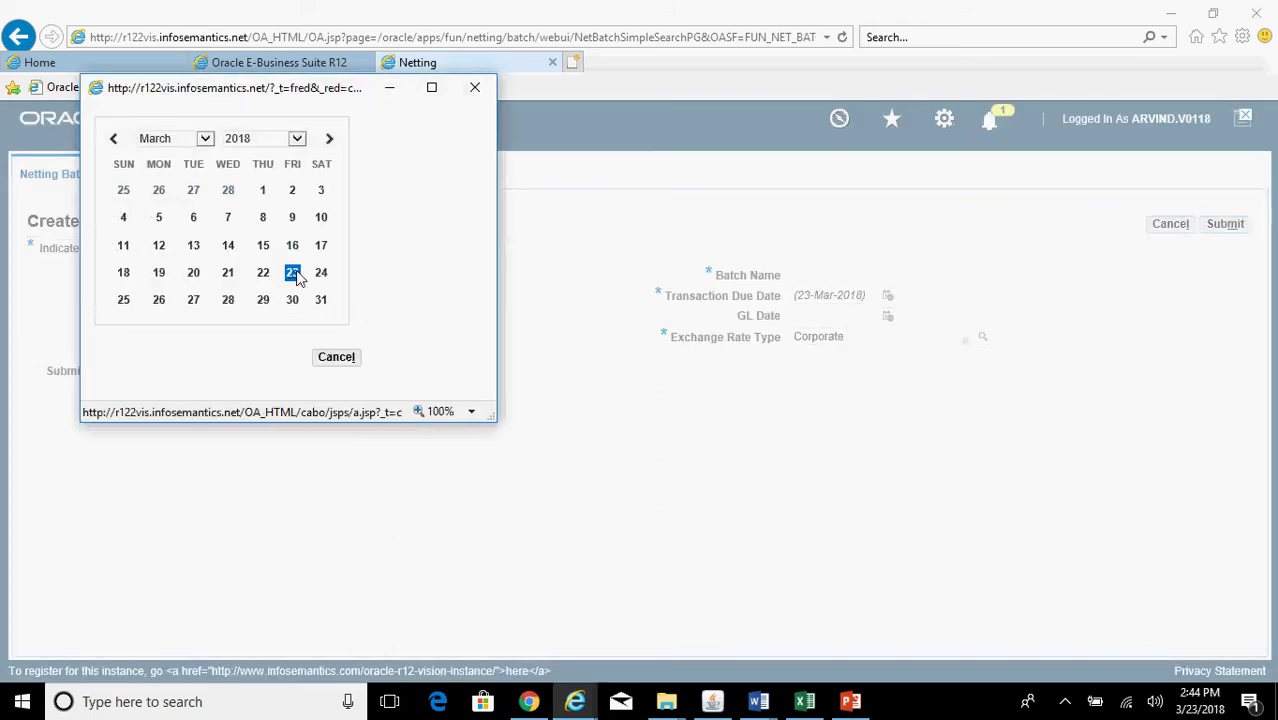
{"action": "left_click", "coordinate": [292, 273]}
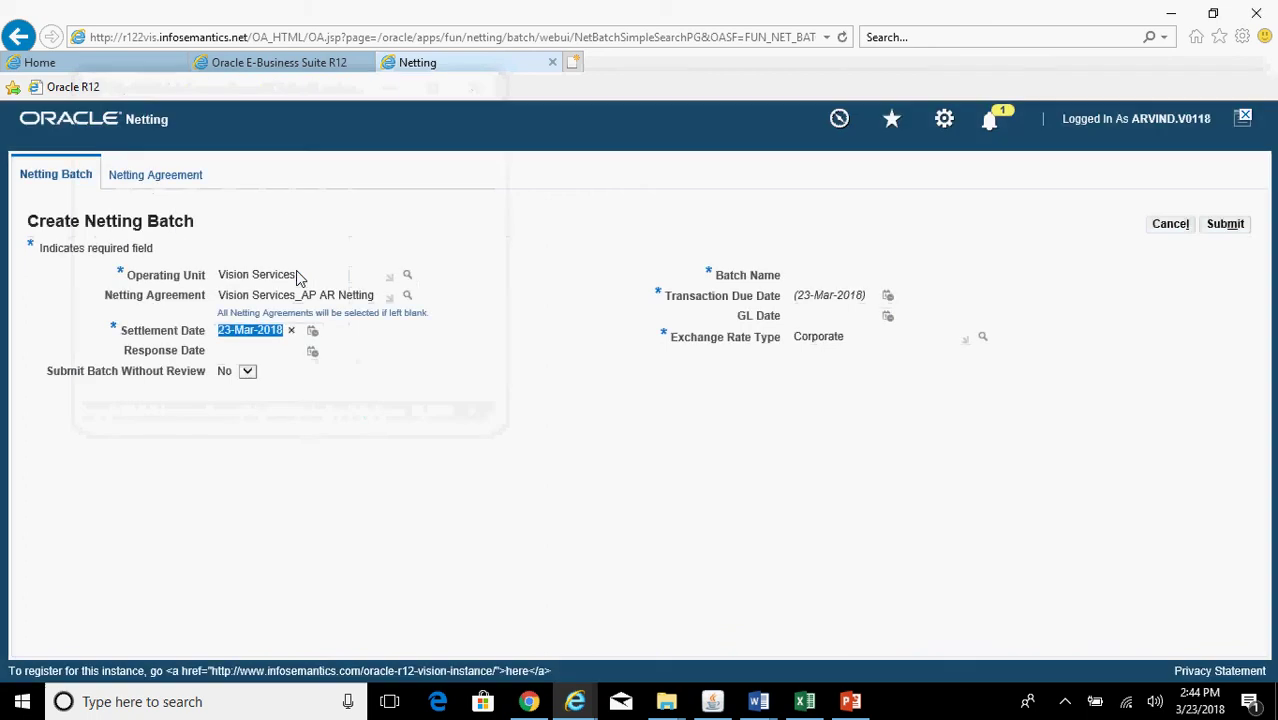
{"action": "left_click", "coordinate": [421, 379]}
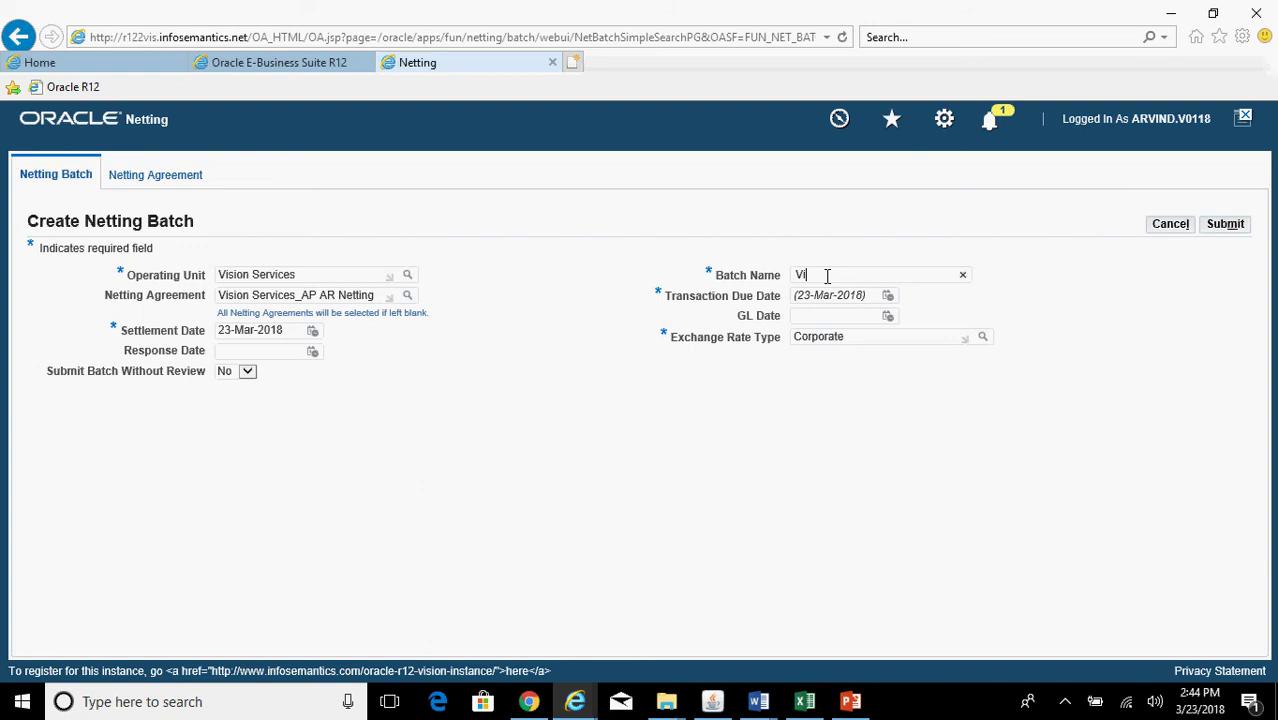
{"action": "left_click", "coordinate": [828, 276]}
{"action": "type", "text": "Vision Services Netting Batch"}
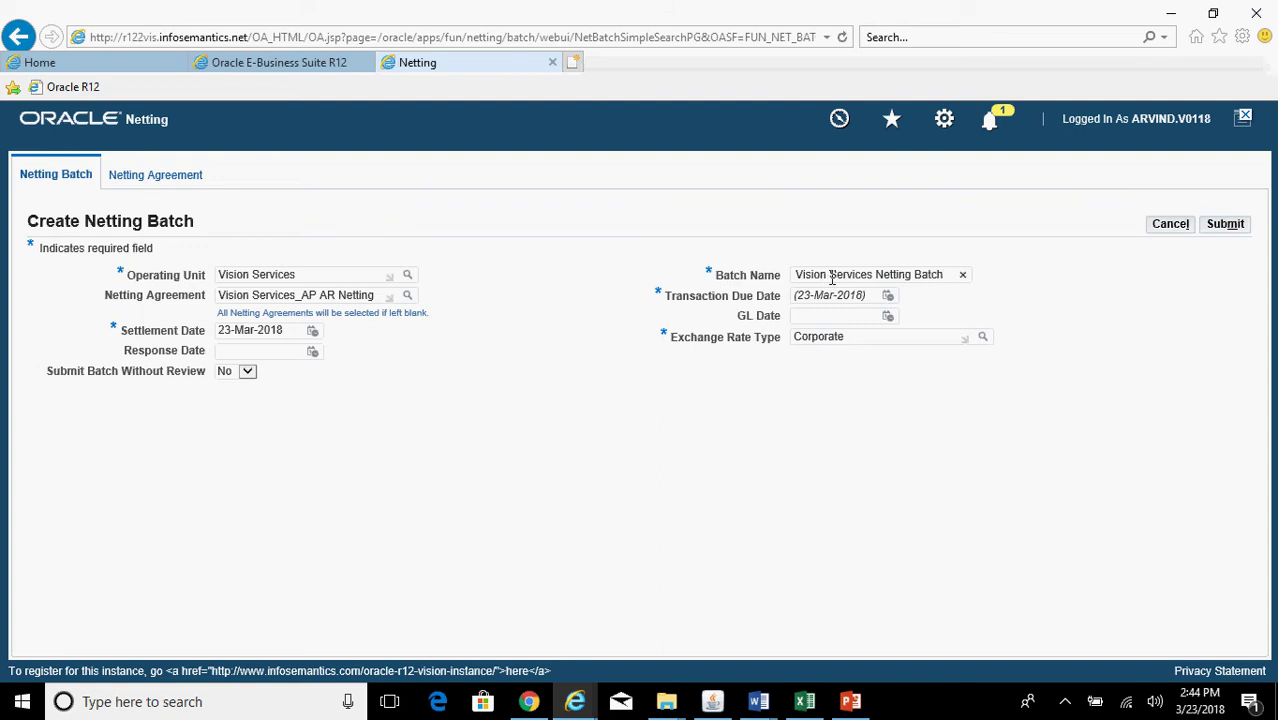
Set the netting batch's transaction due date to 23-Mar-2018 and submit the batch for creation.
{"action": "left_click", "coordinate": [888, 300]}
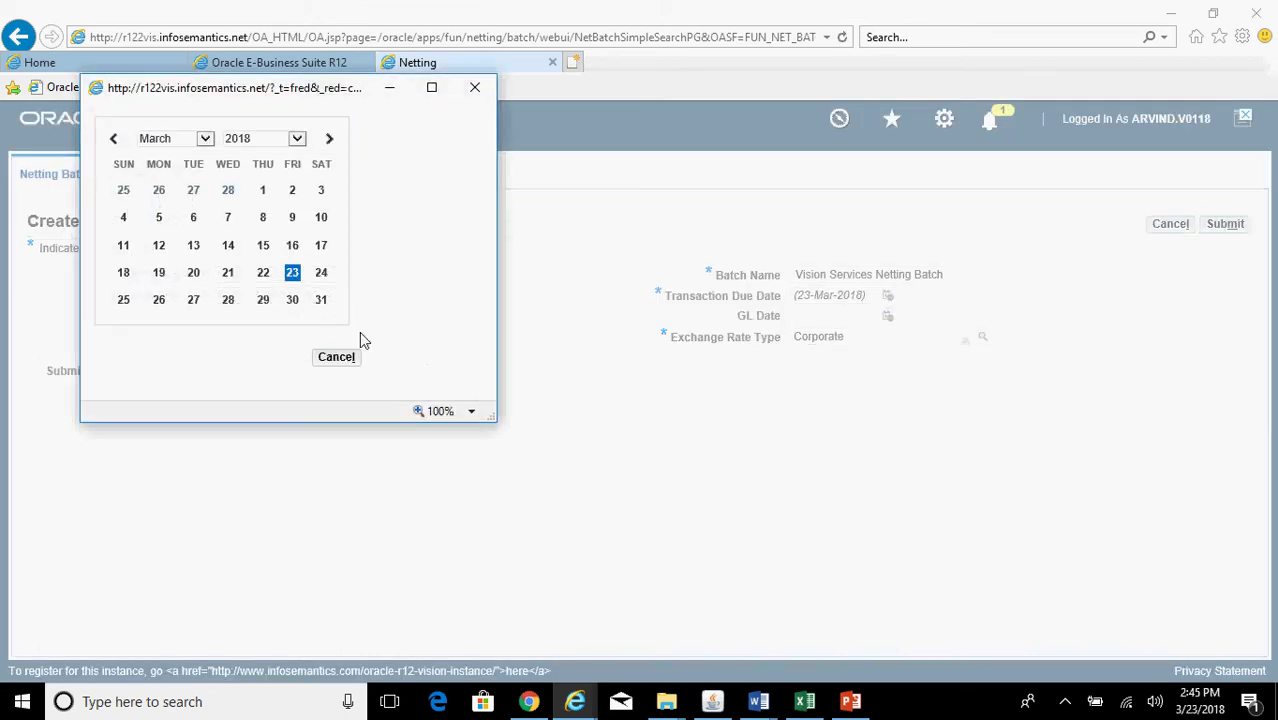
{"action": "left_click", "coordinate": [294, 281]}
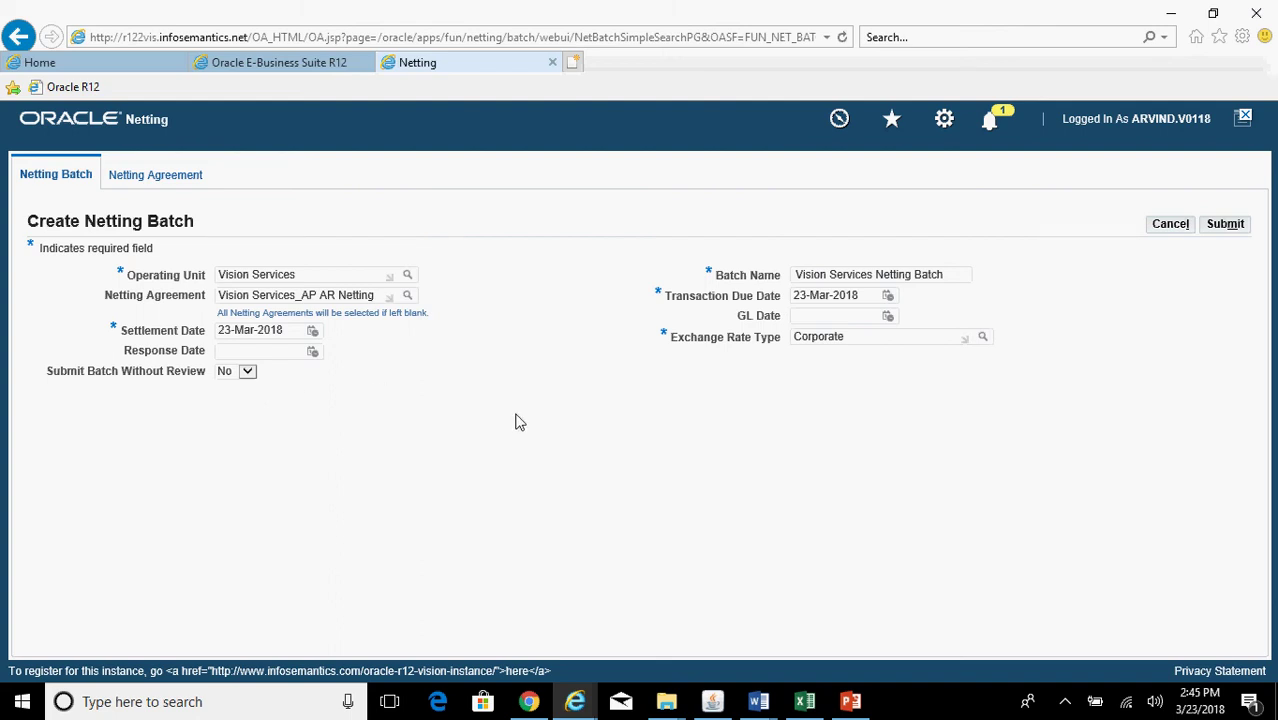
{"action": "left_click", "coordinate": [1227, 227]}
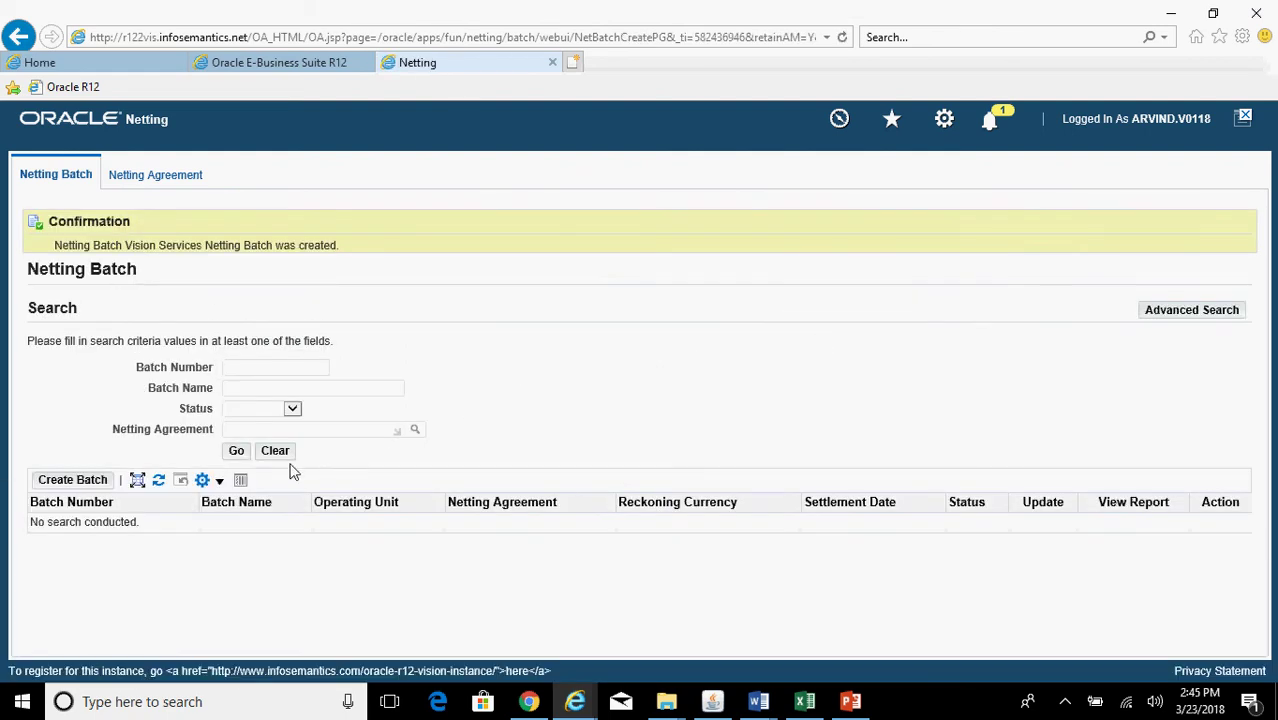
Search the netting batches by batch name Vision%Services%.
{"action": "left_click", "coordinate": [249, 389]}
{"action": "type", "text": "Vision%Services%"}
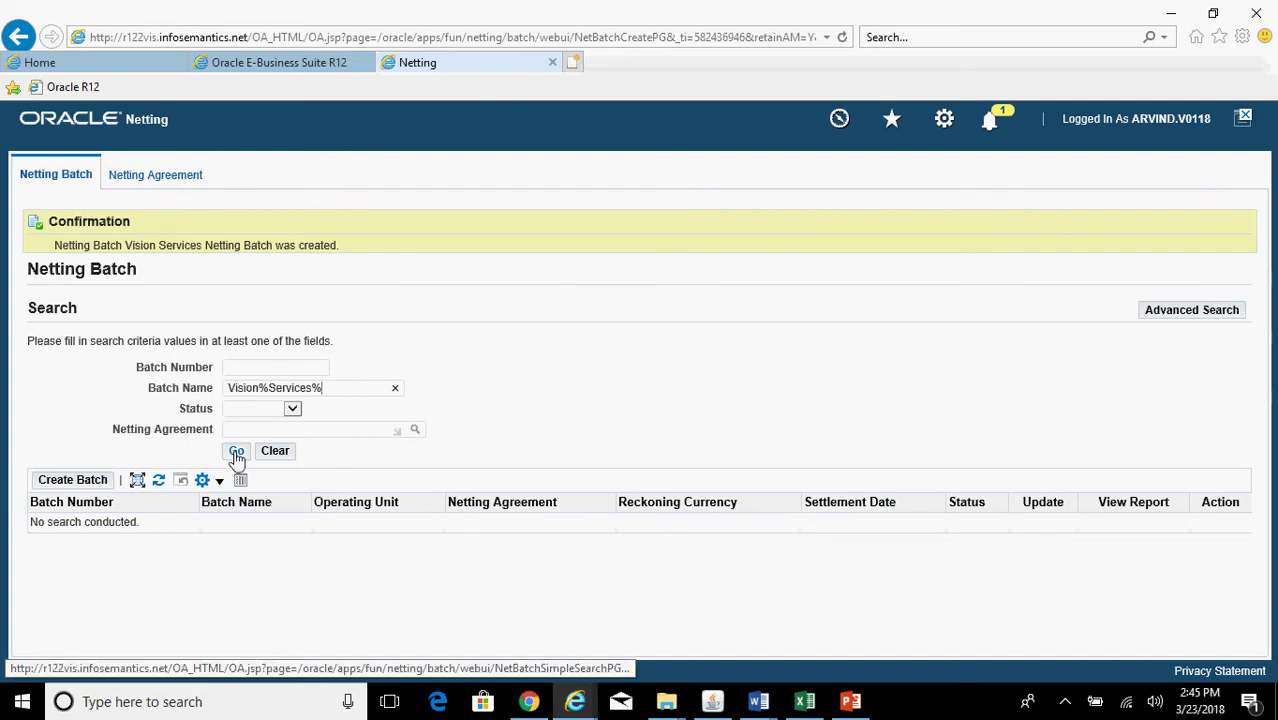
{"action": "left_click", "coordinate": [236, 451]}
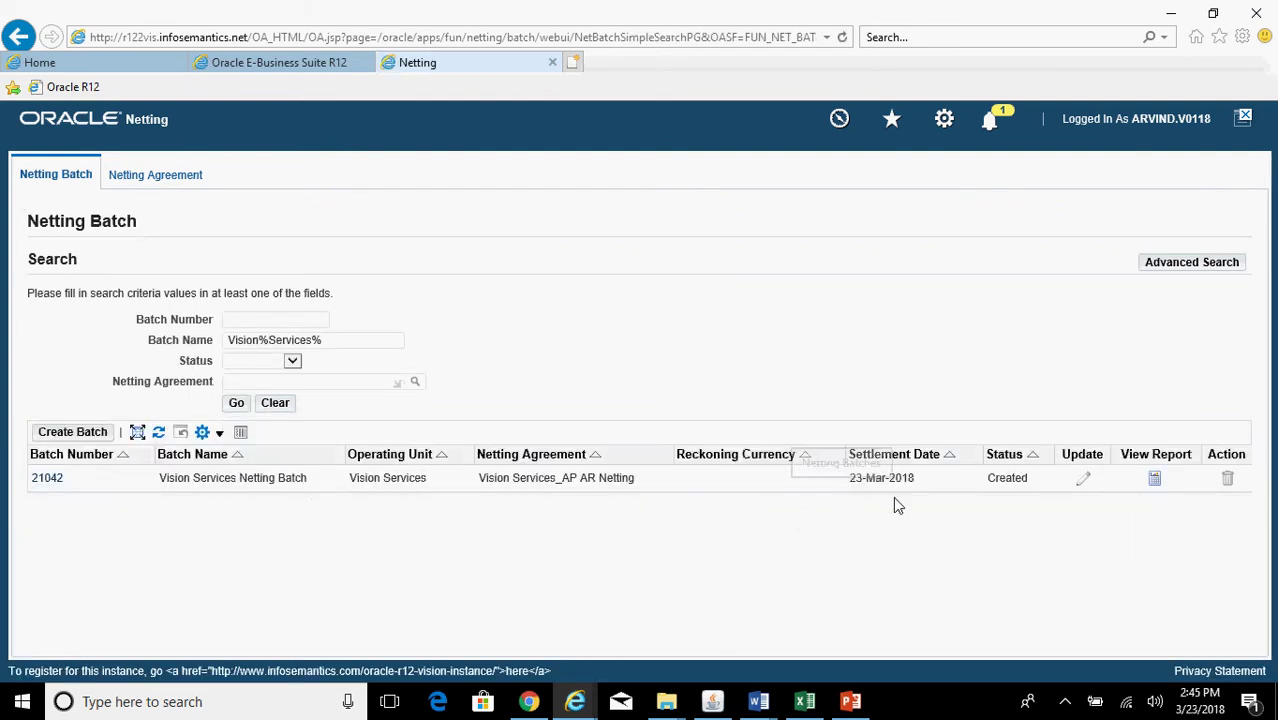
Switch to the Oracle Applications window, list all own concurrent requests, and refresh until Create Netting Batch completes.
{"action": "left_click", "coordinate": [712, 701]}
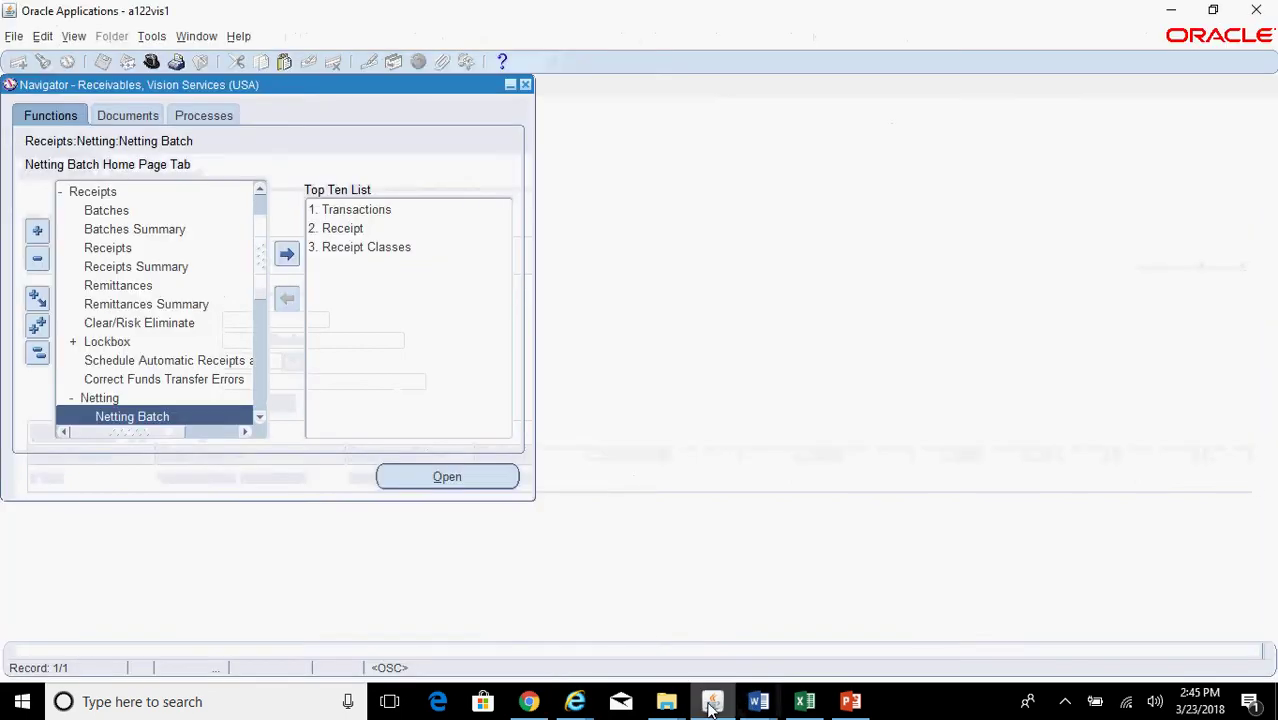
{"action": "left_click", "coordinate": [74, 36]}
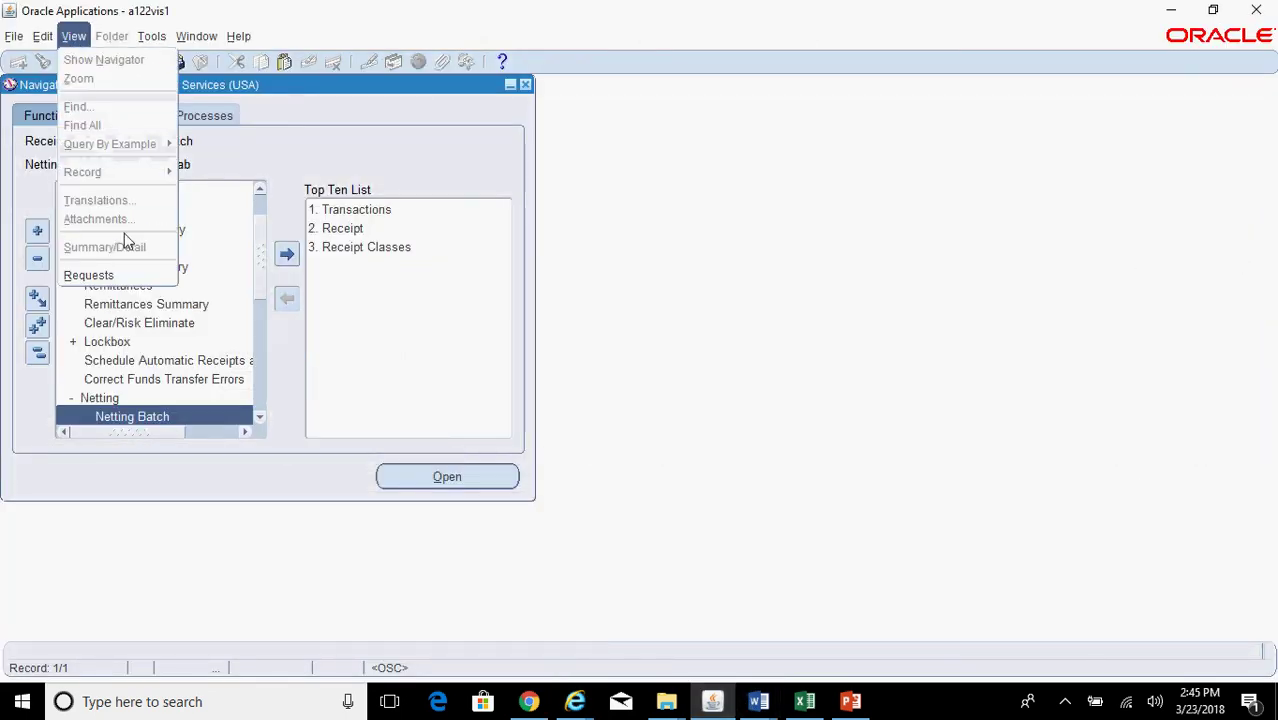
{"action": "left_click", "coordinate": [140, 280]}
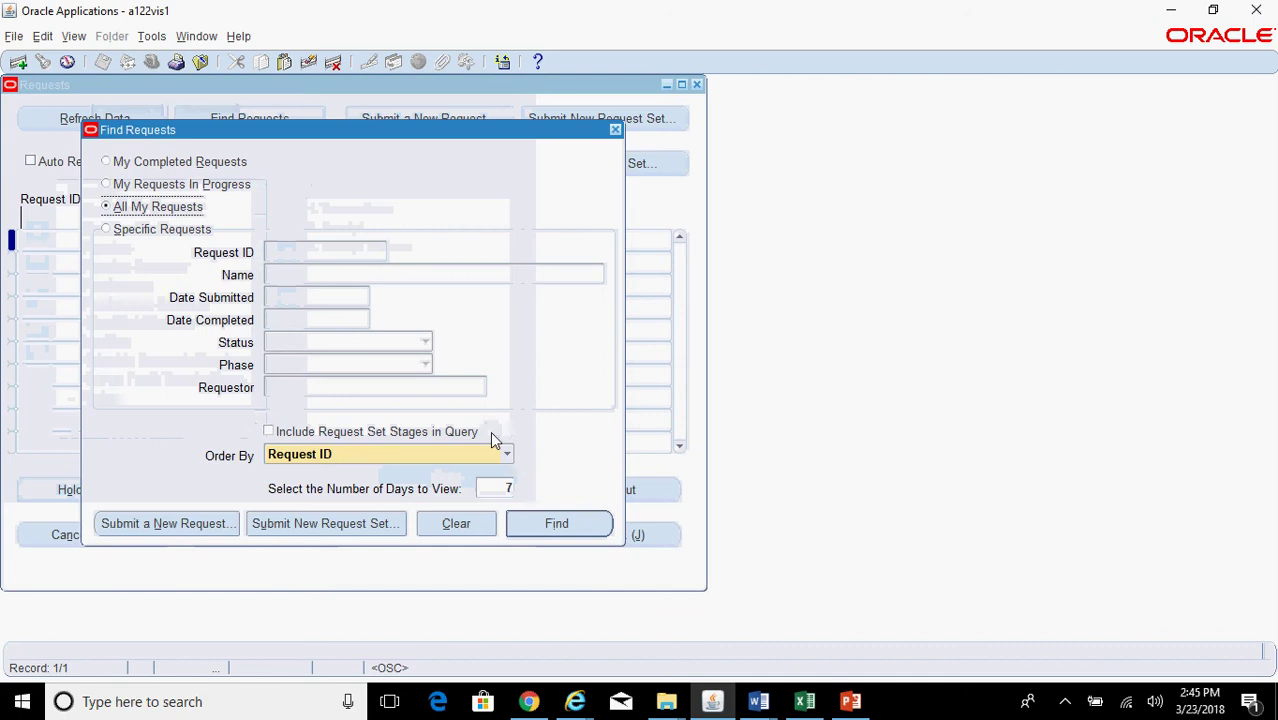
{"action": "left_click", "coordinate": [558, 524]}
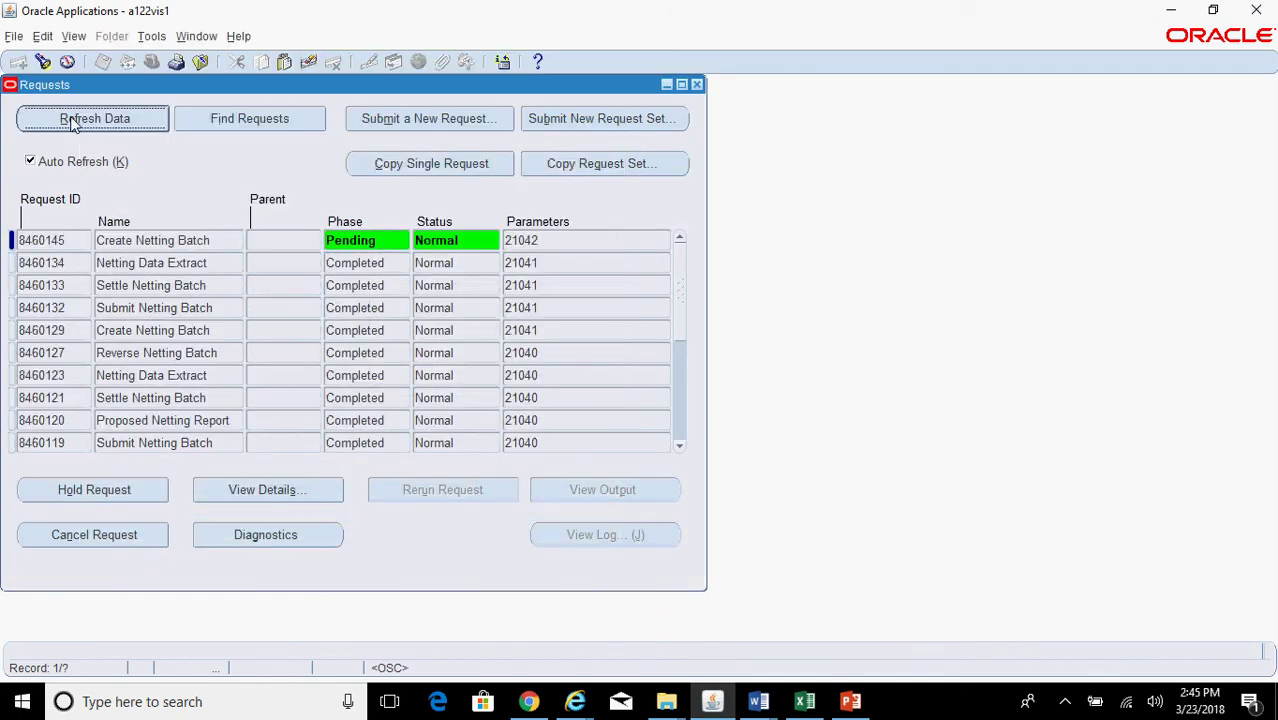
{"action": "left_click", "coordinate": [72, 122]}
{"action": "left_click", "coordinate": [72, 122]}
{"action": "left_click", "coordinate": [72, 122]}
{"action": "left_click", "coordinate": [72, 122]}
{"action": "left_click", "coordinate": [72, 122]}
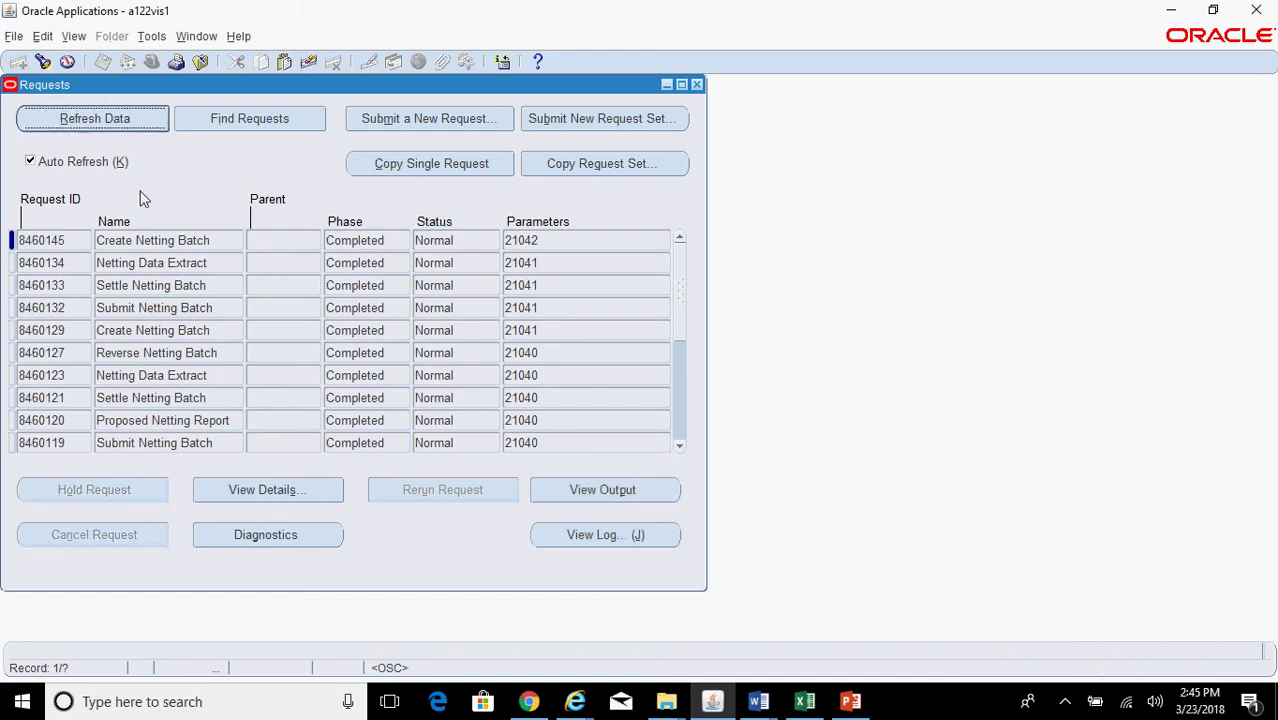
Switch back to the Netting page, rerun the batch search, and open Vision Services Netting Batch for update.
{"action": "key", "text": "alt+Tab"}
{"action": "left_click", "coordinate": [236, 405]}
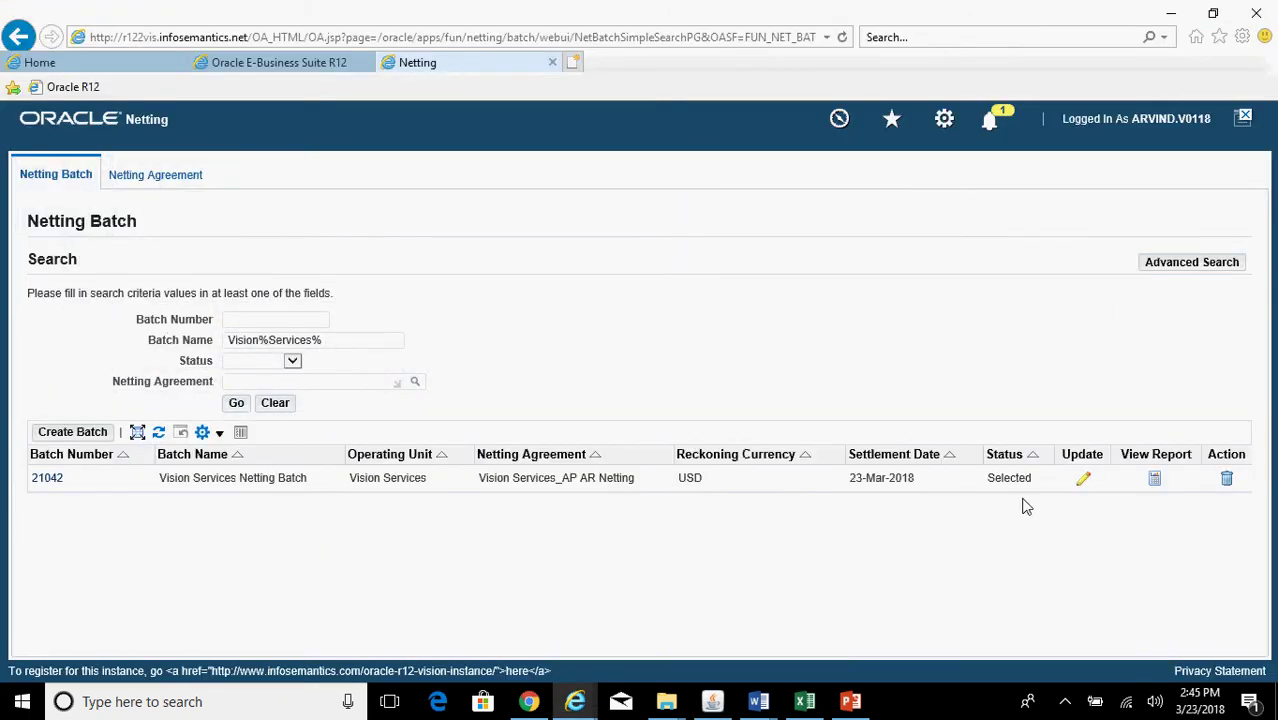
{"action": "left_click", "coordinate": [1083, 478]}
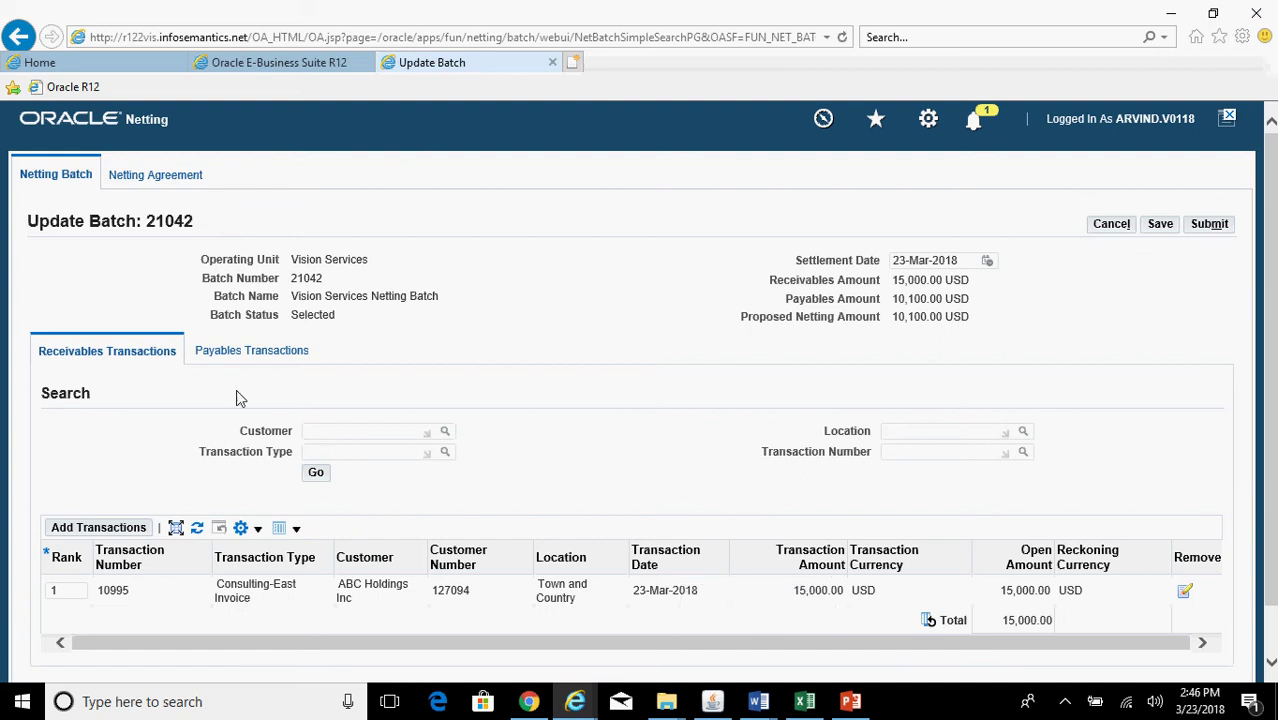
Review the batch's payables and receivables transactions and compare their open amounts.
{"action": "left_click", "coordinate": [229, 352]}
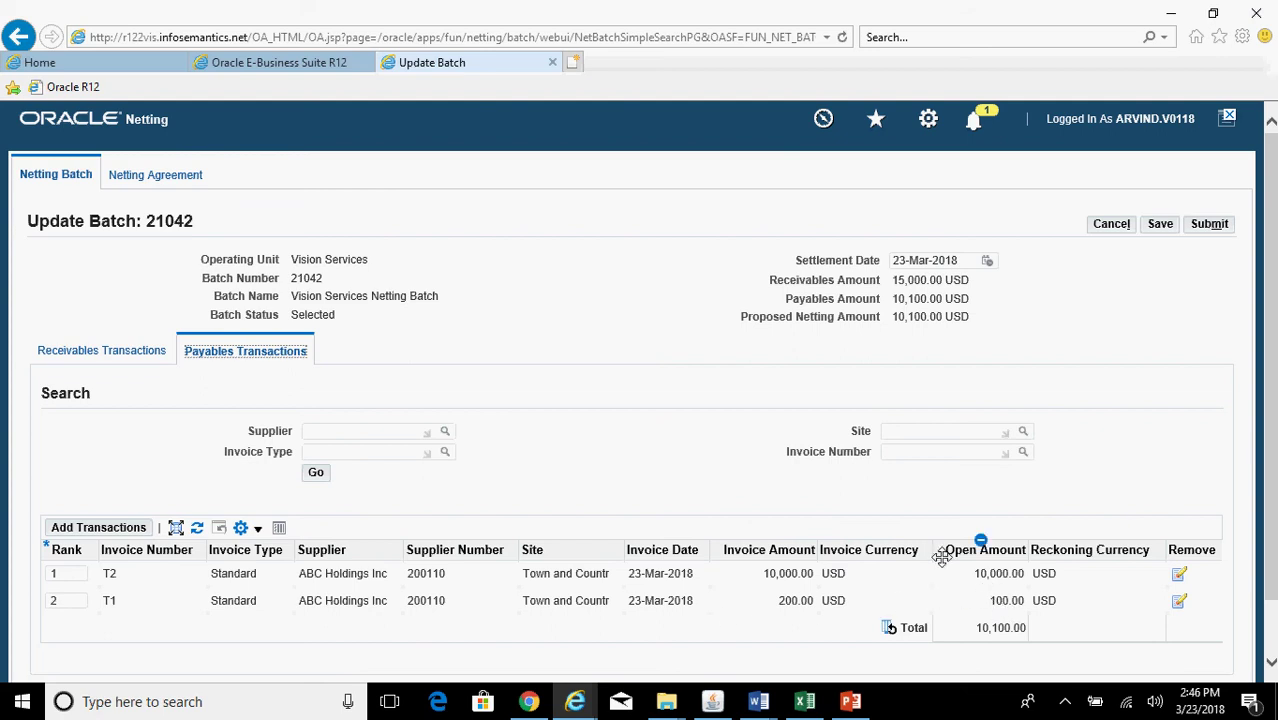
{"action": "left_click", "coordinate": [152, 352]}
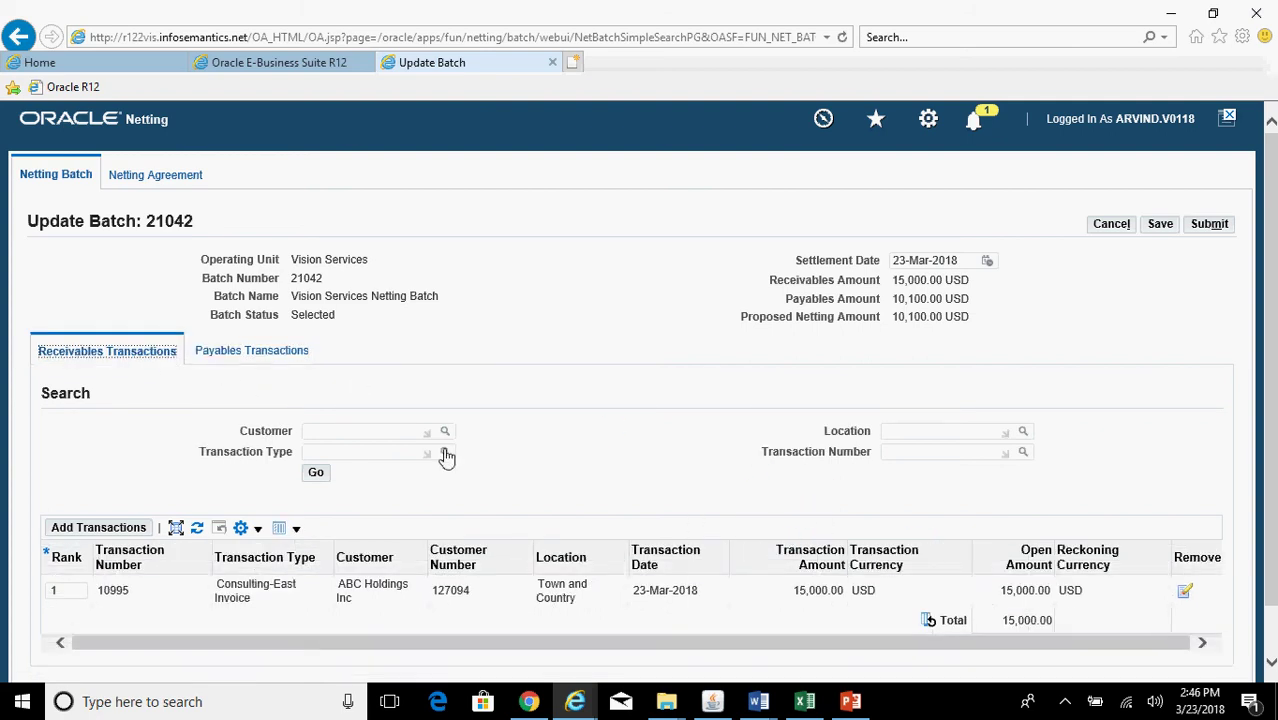
{"action": "left_click", "coordinate": [285, 353]}
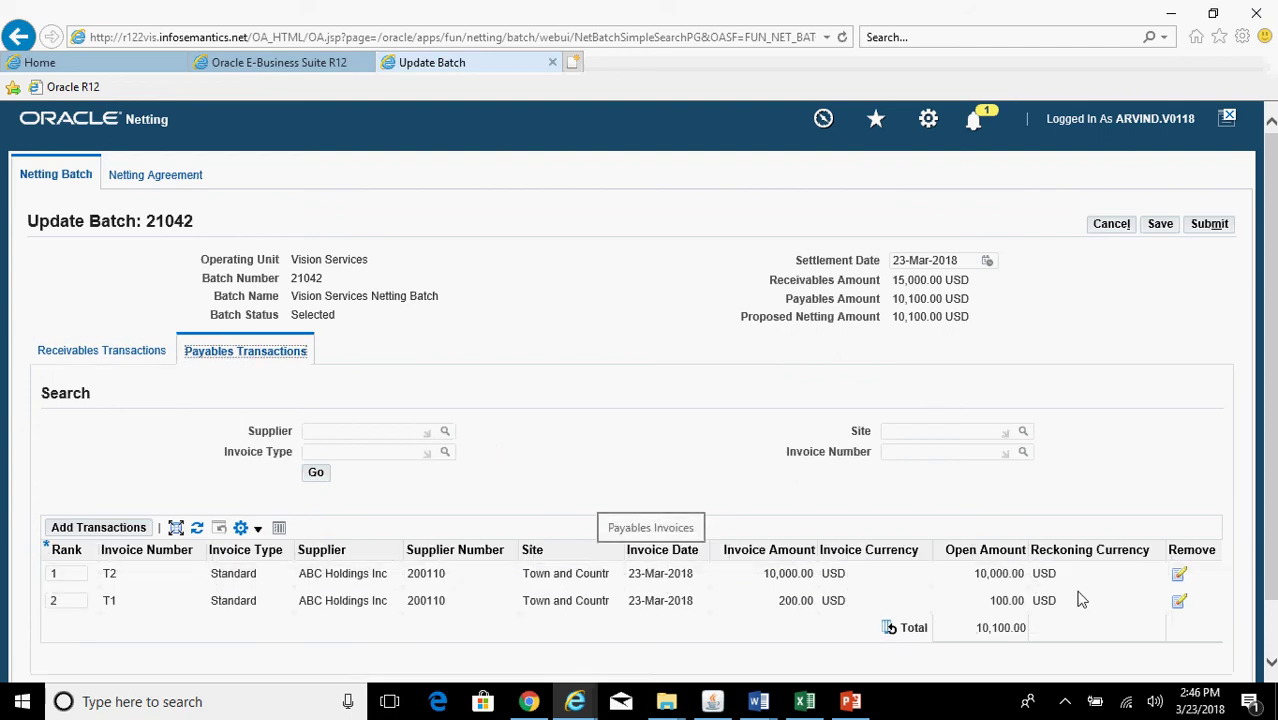
Remove payables invoice T1 from the netting batch and submit the updated batch.
{"action": "left_click", "coordinate": [1179, 603]}
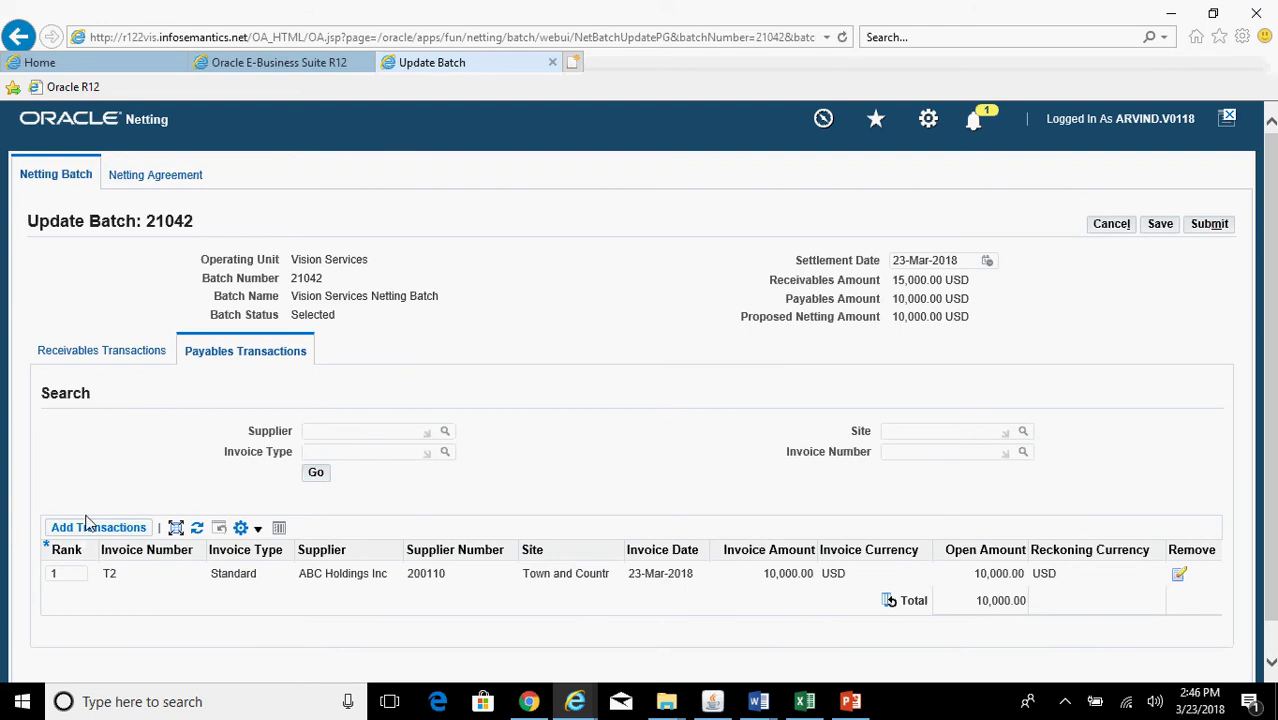
{"action": "left_click", "coordinate": [140, 352]}
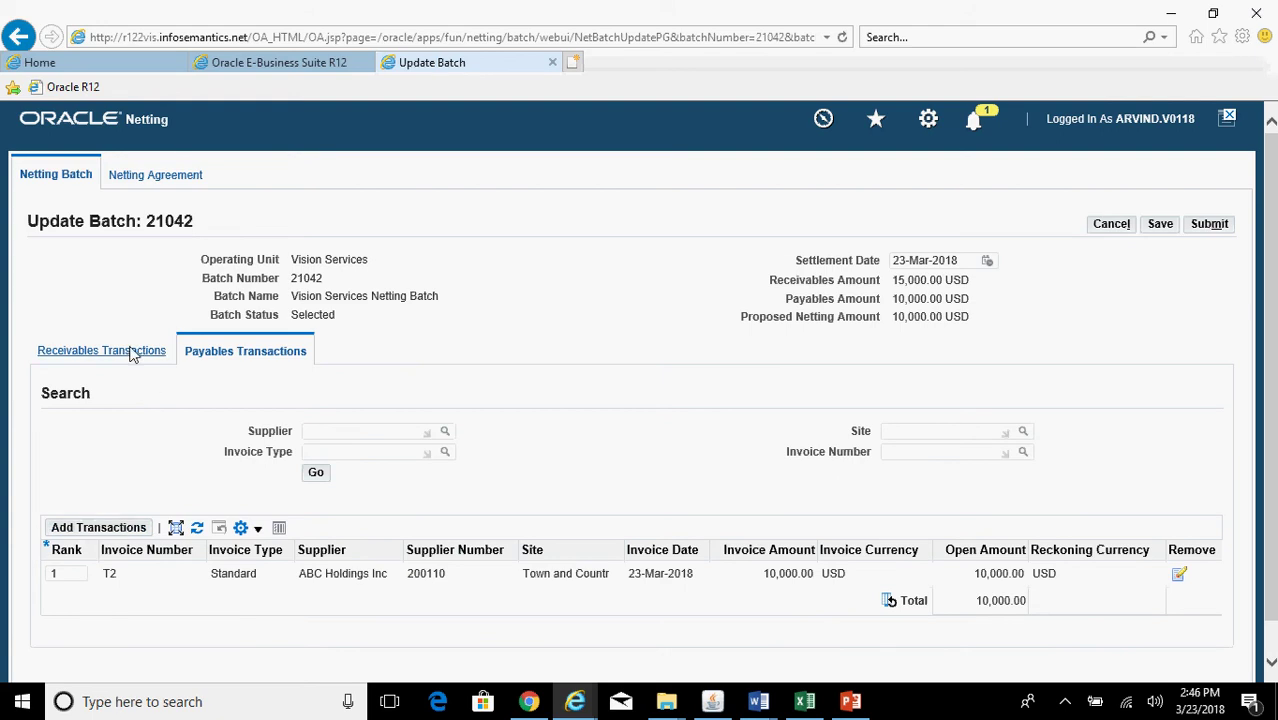
{"action": "left_click", "coordinate": [256, 351]}
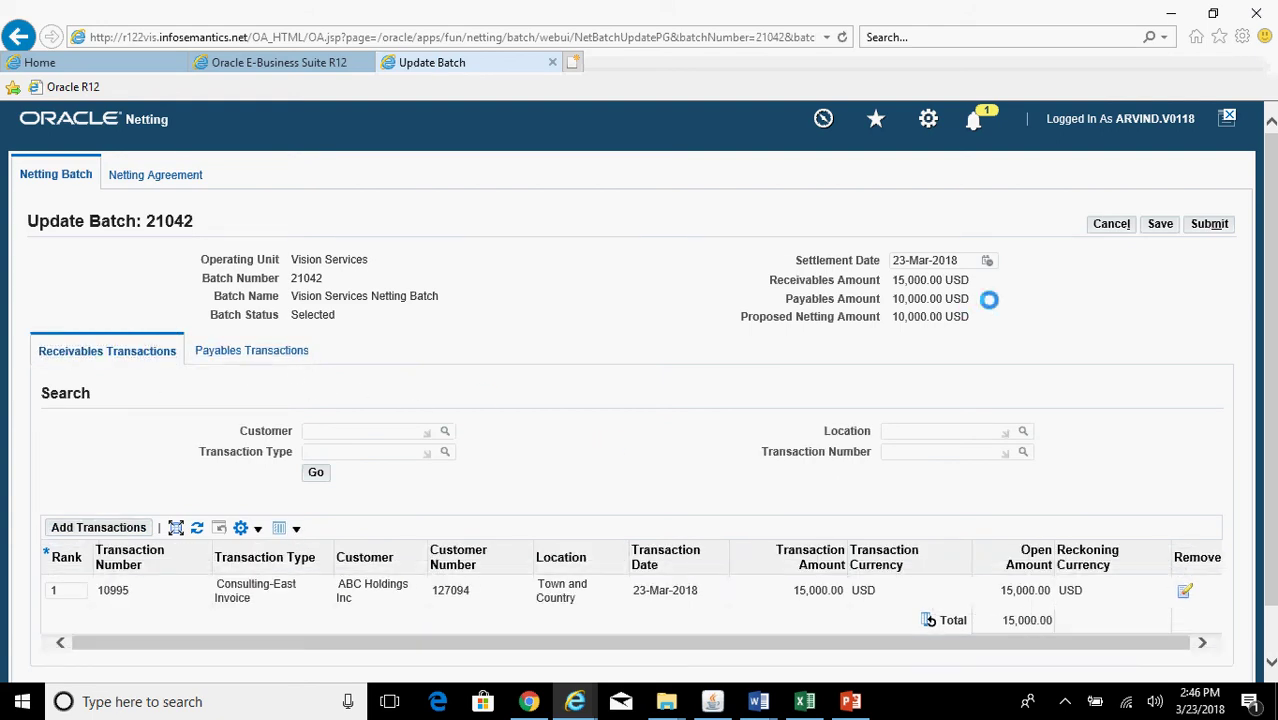
{"action": "left_click", "coordinate": [1214, 226]}
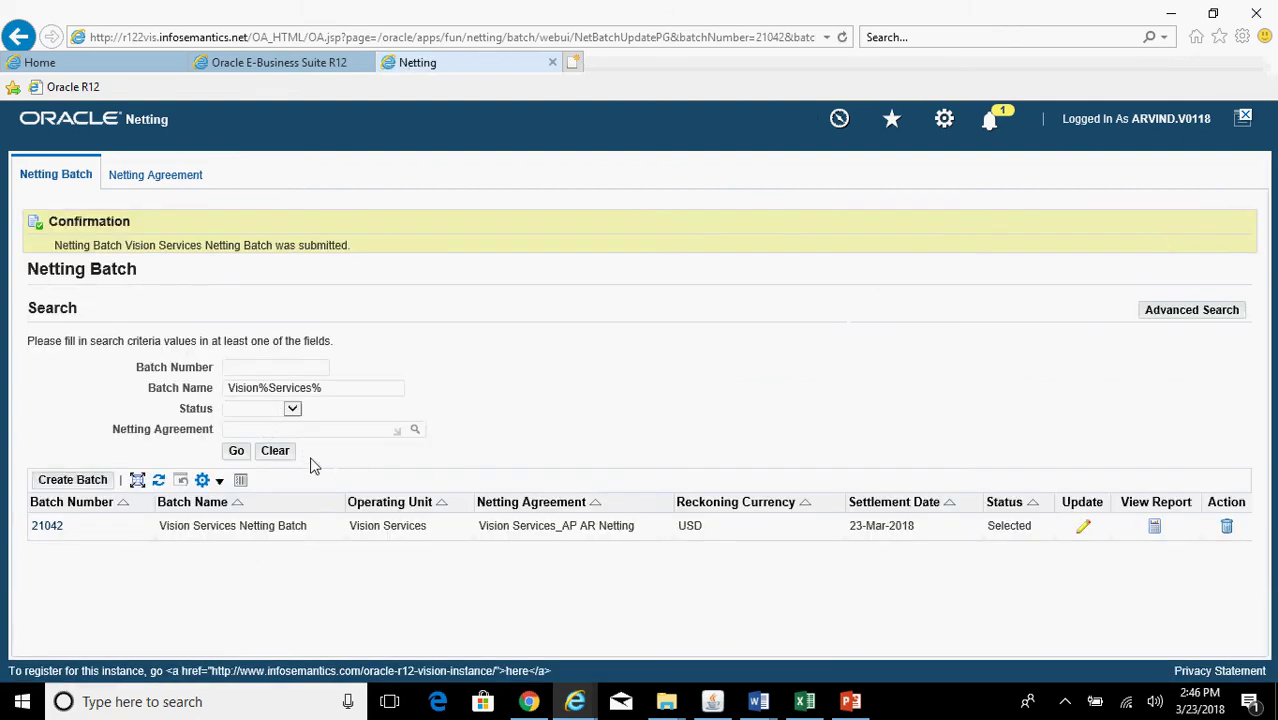
Recheck the batch's status in the search results, then monitor the concurrent requests in Oracle Applications until Submit Netting Batch completes.
{"action": "left_click", "coordinate": [237, 450]}
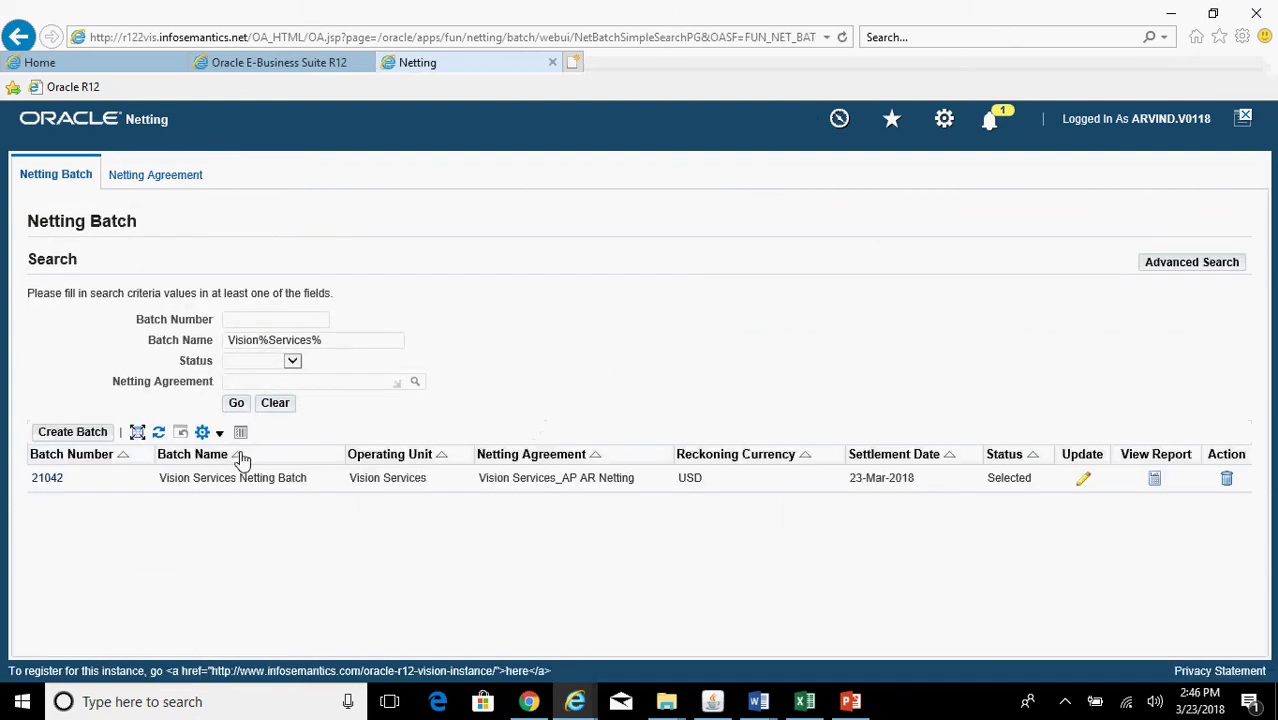
{"action": "left_click", "coordinate": [236, 403]}
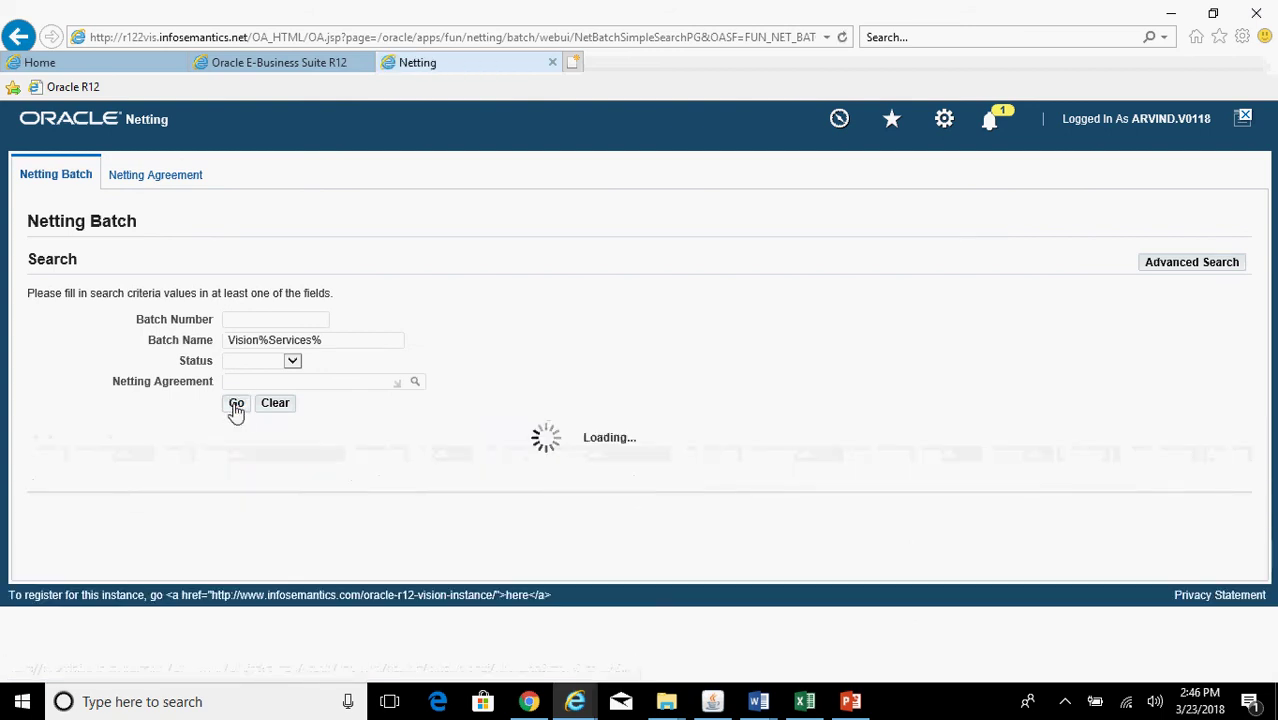
{"action": "left_click", "coordinate": [713, 702]}
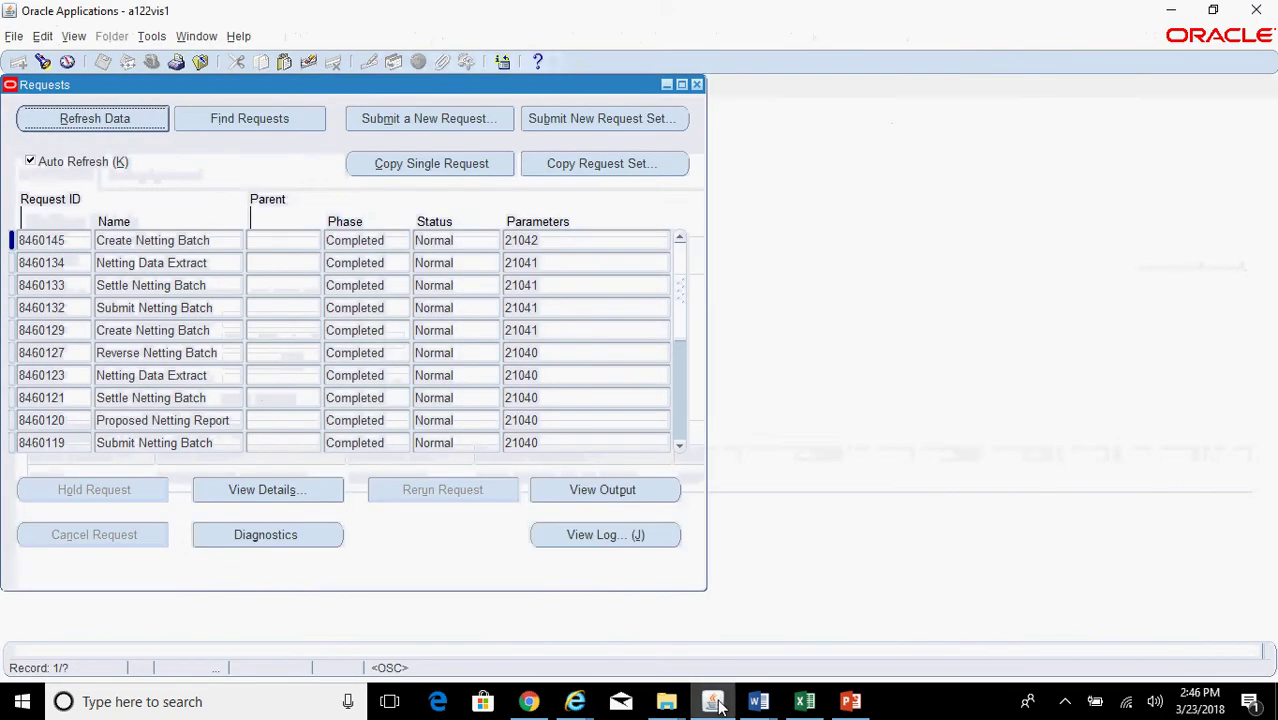
{"action": "left_click", "coordinate": [74, 126]}
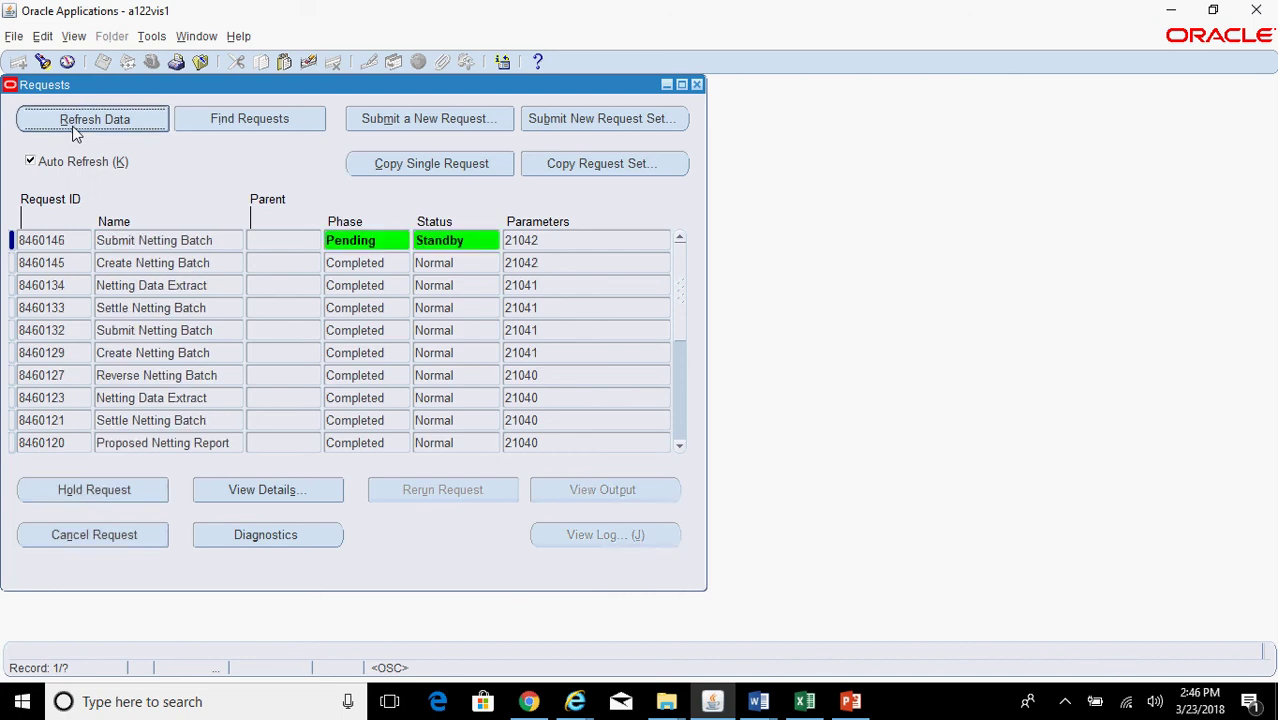
{"action": "left_click", "coordinate": [74, 126]}
{"action": "left_click", "coordinate": [72, 126]}
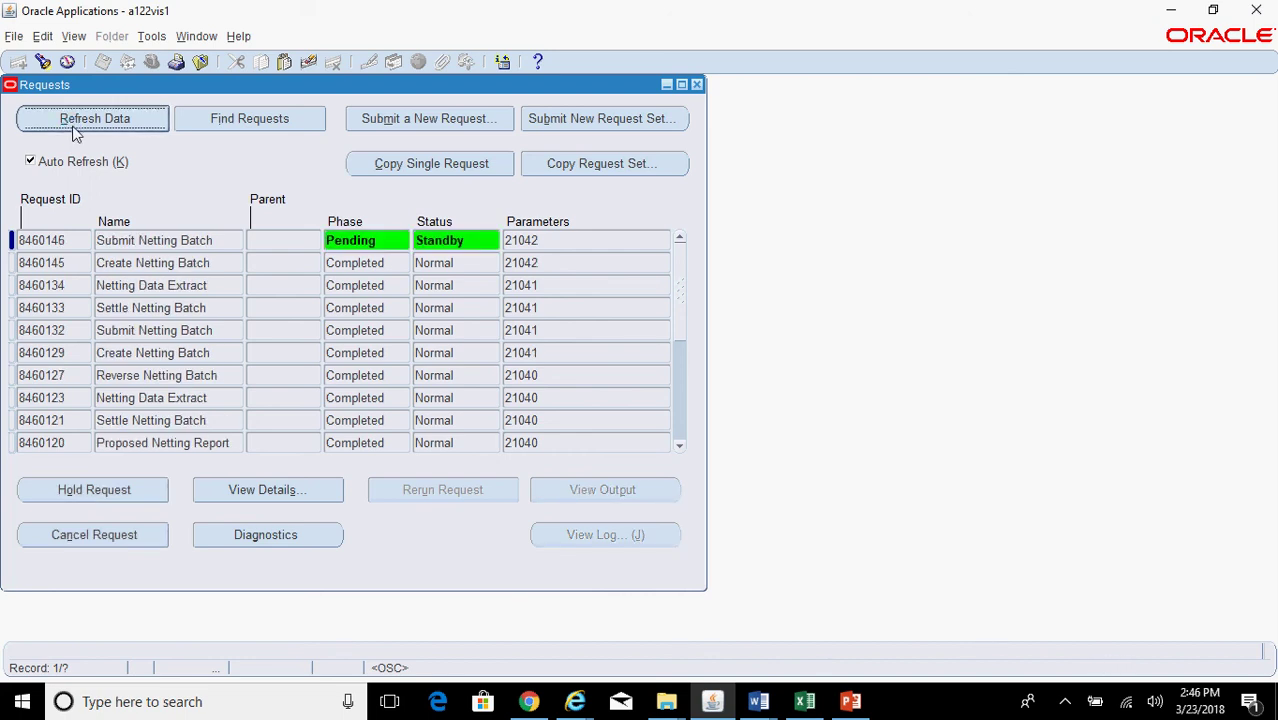
{"action": "left_click", "coordinate": [72, 126]}
{"action": "left_click", "coordinate": [98, 122]}
{"action": "left_click", "coordinate": [98, 122]}
{"action": "left_click", "coordinate": [98, 122]}
{"action": "left_click", "coordinate": [96, 120]}
{"action": "left_click", "coordinate": [96, 119]}
{"action": "left_click", "coordinate": [97, 120]}
{"action": "left_click", "coordinate": [98, 122]}
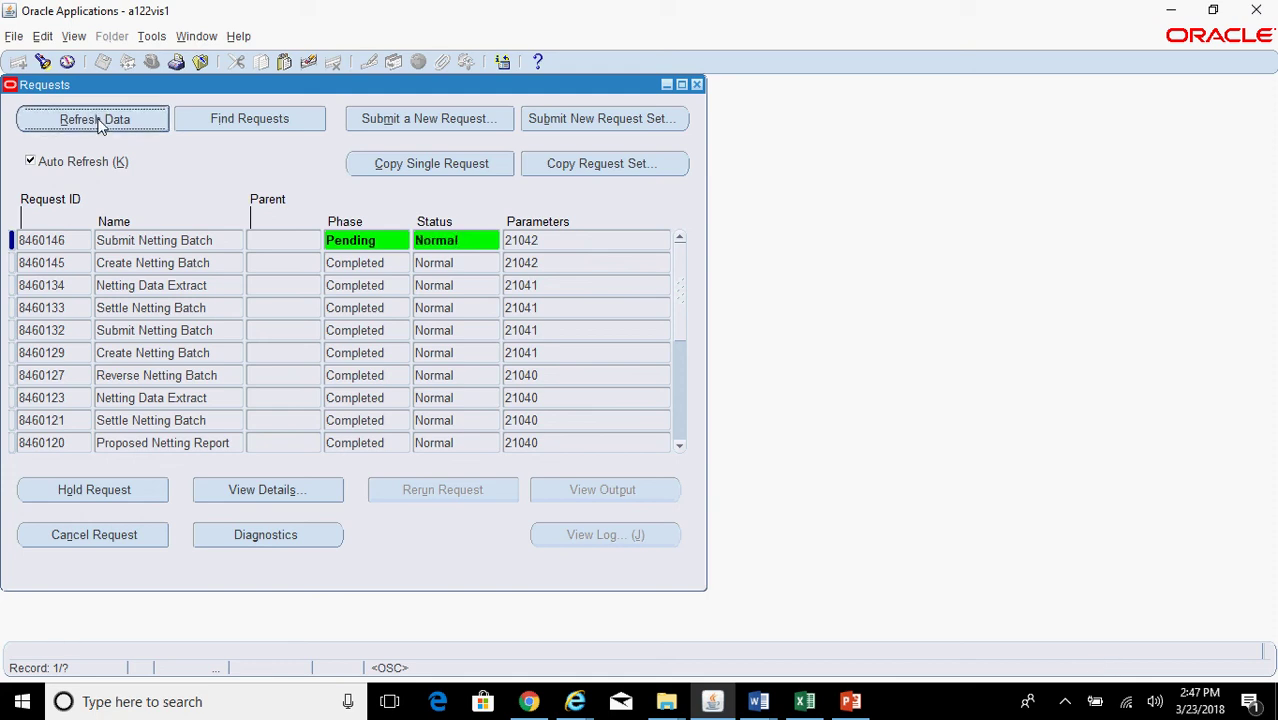
{"action": "left_click", "coordinate": [98, 122]}
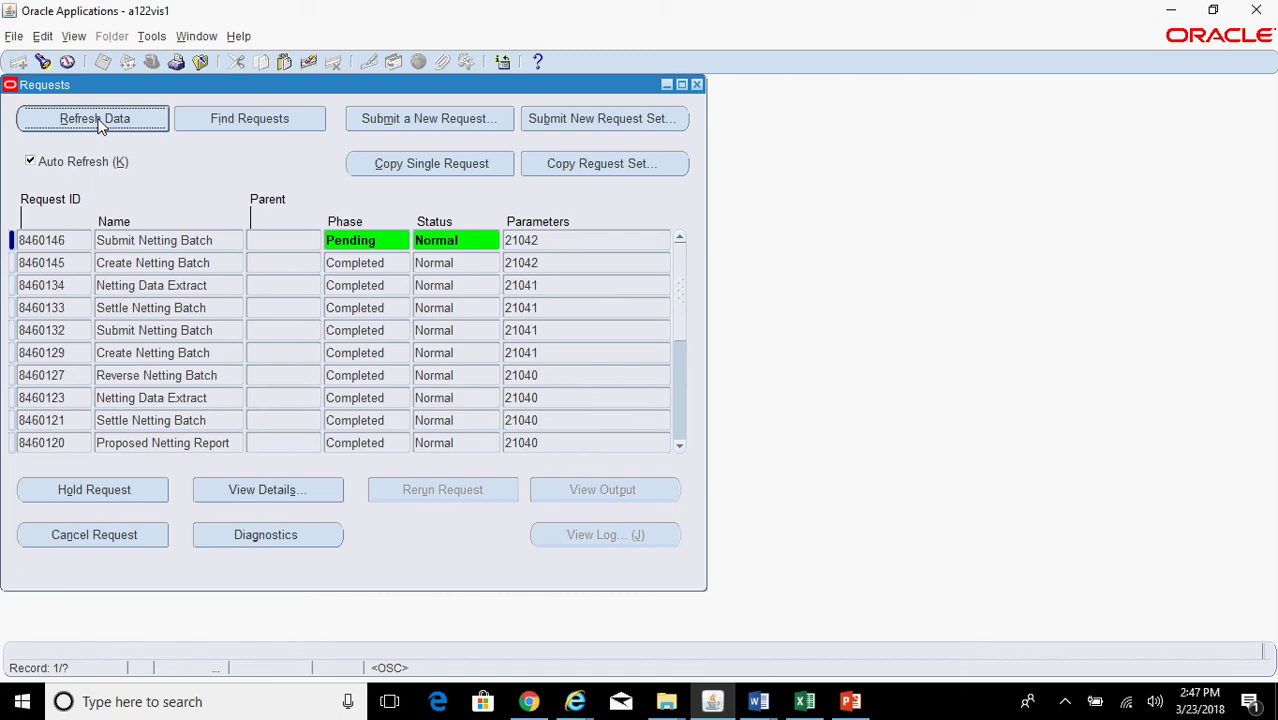
{"action": "left_click", "coordinate": [98, 122]}
{"action": "left_click", "coordinate": [98, 122]}
{"action": "left_click", "coordinate": [98, 122]}
{"action": "left_click", "coordinate": [98, 122]}
{"action": "left_click", "coordinate": [98, 122]}
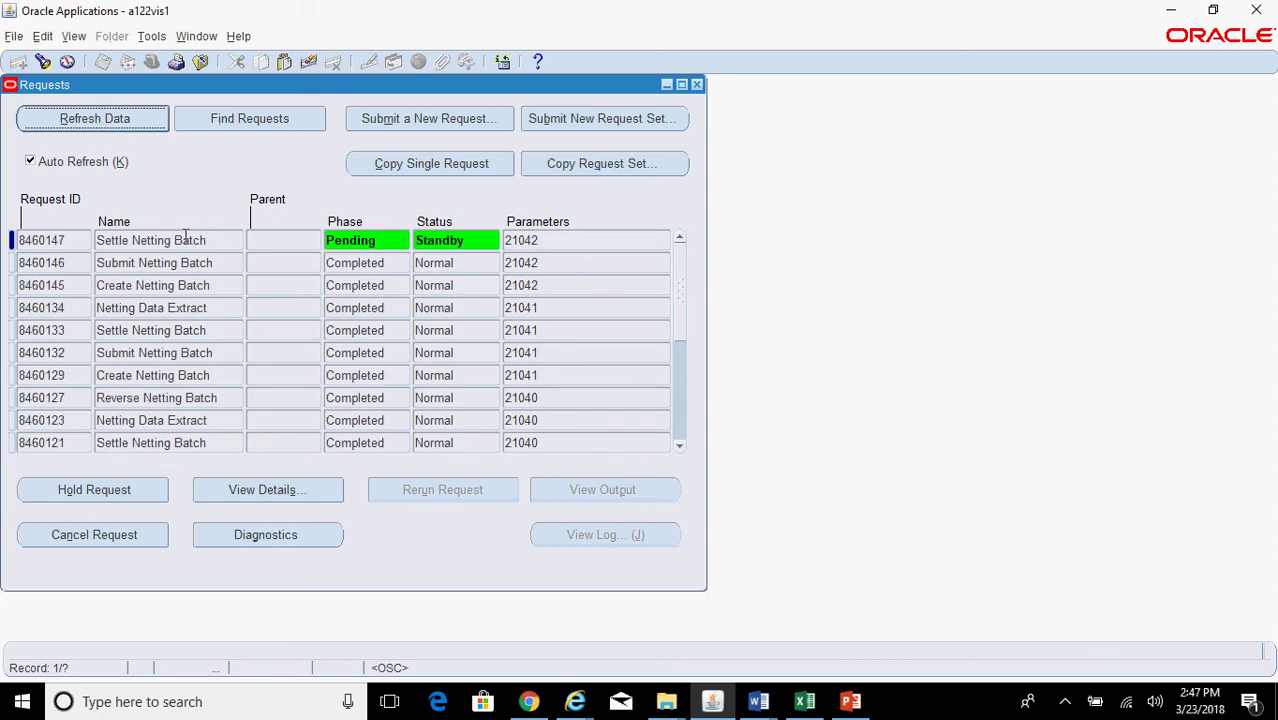
{"action": "left_click", "coordinate": [215, 262]}
{"action": "left_click", "coordinate": [114, 121]}
Switch to the Netting page in Internet Explorer and rerun the search to check the batch's status.
{"action": "left_click", "coordinate": [575, 703]}
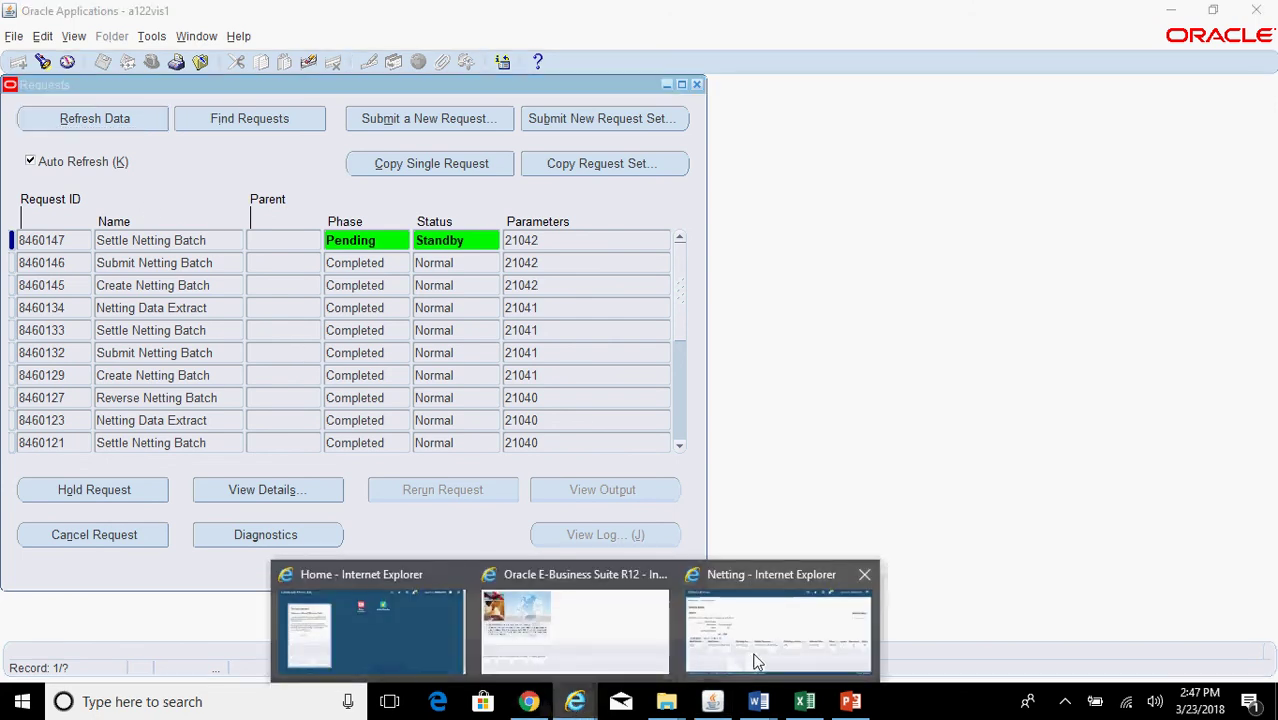
{"action": "left_click", "coordinate": [757, 660]}
{"action": "left_click", "coordinate": [237, 404]}
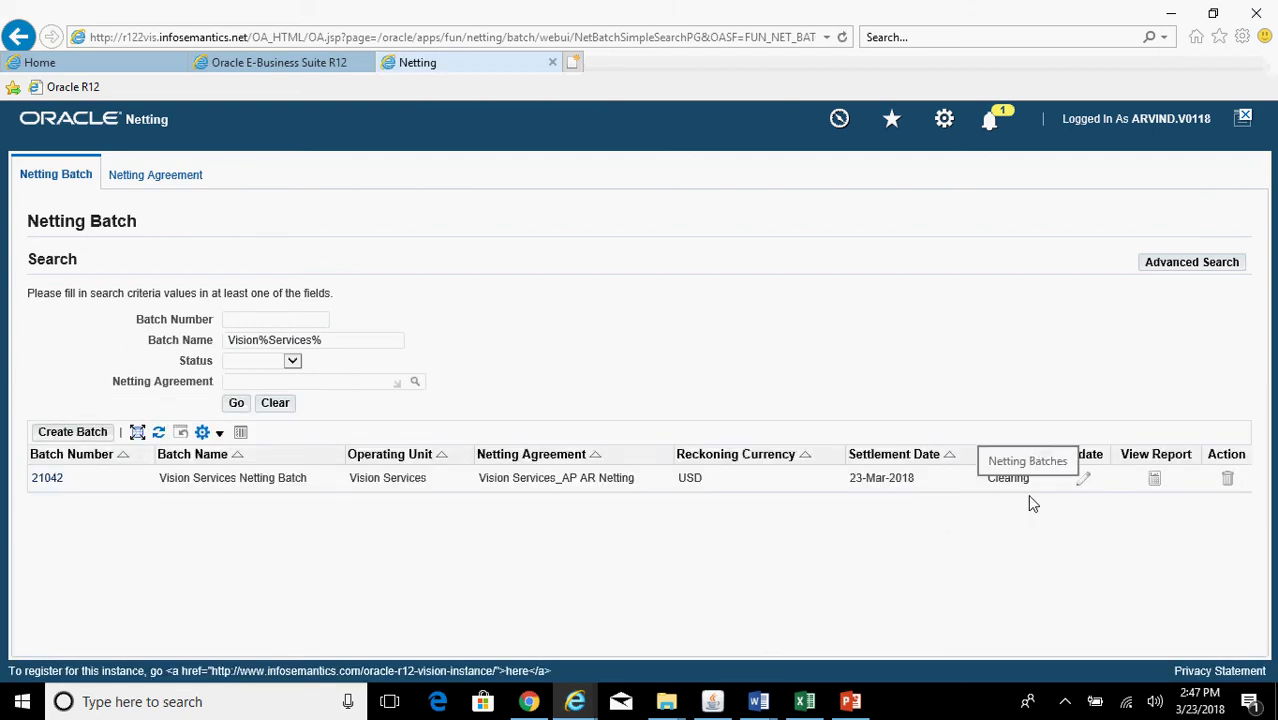
Return to the Oracle Applications requests list and refresh it until Settle Netting Batch and Netting Data Extract complete.
{"action": "left_click", "coordinate": [712, 701]}
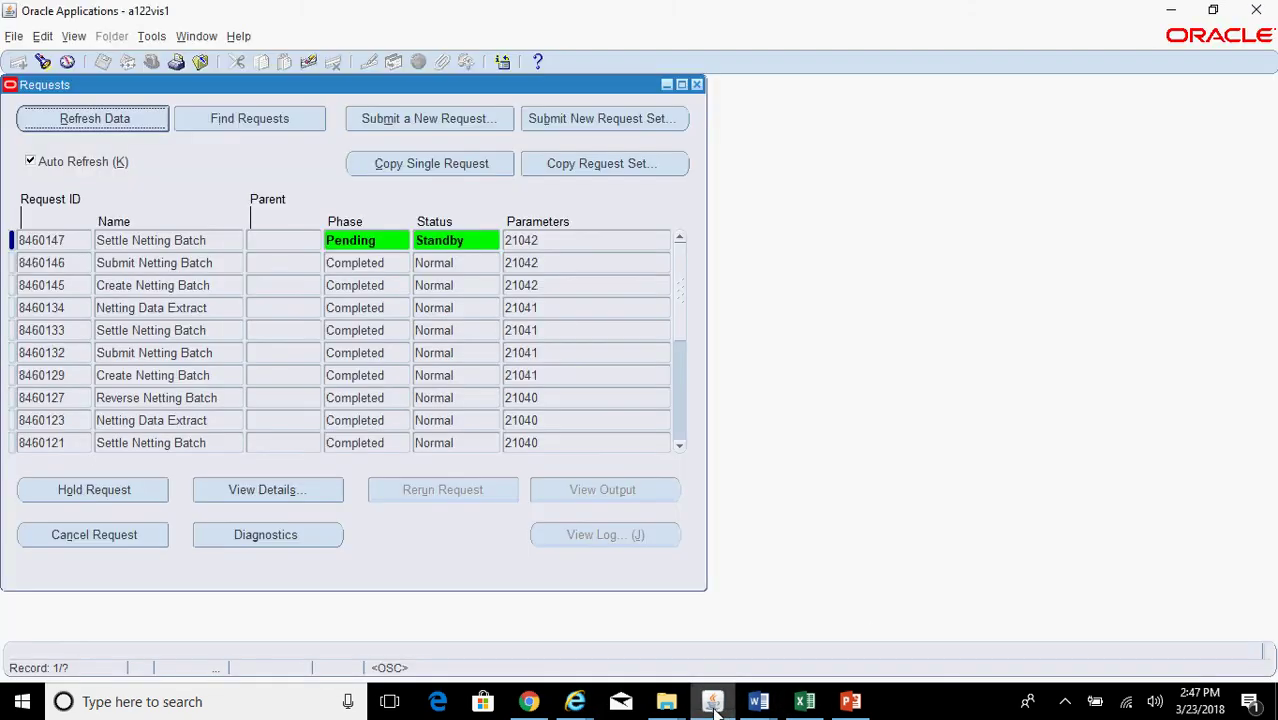
{"action": "left_click", "coordinate": [107, 122]}
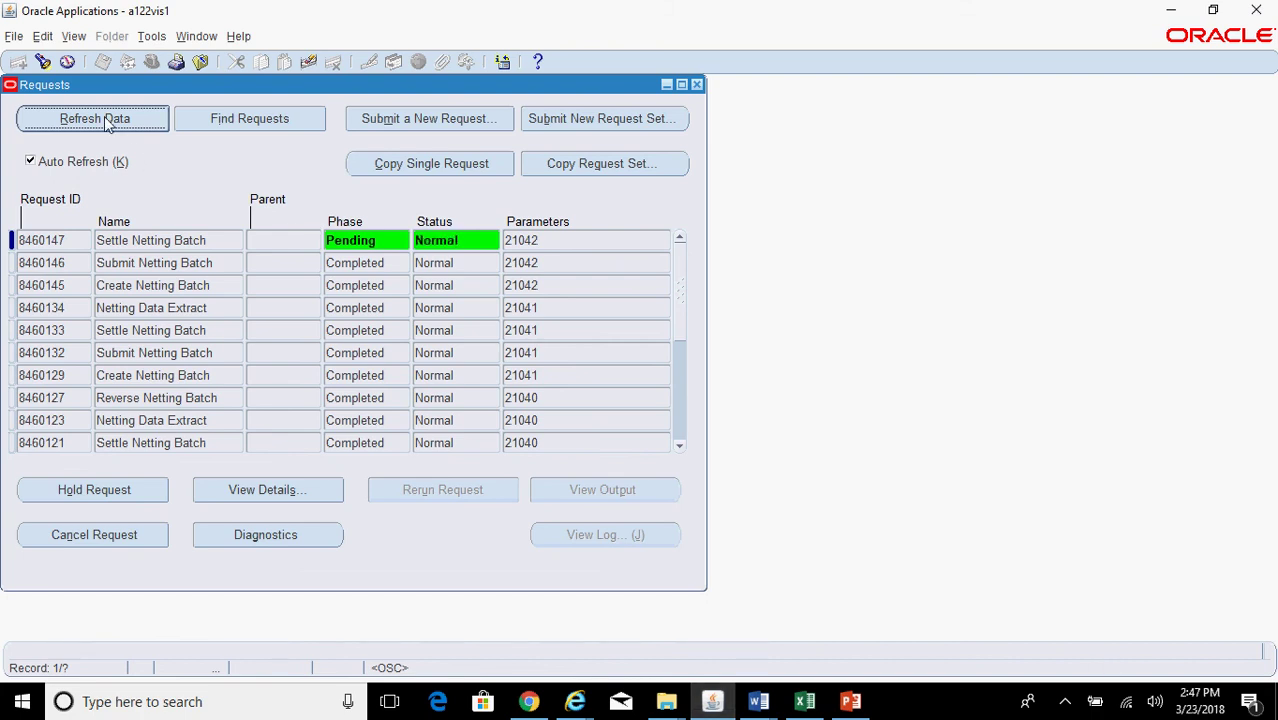
{"action": "left_click", "coordinate": [105, 119]}
{"action": "left_click", "coordinate": [104, 118]}
{"action": "left_click", "coordinate": [104, 118]}
{"action": "left_click", "coordinate": [104, 118]}
{"action": "left_click", "coordinate": [104, 118]}
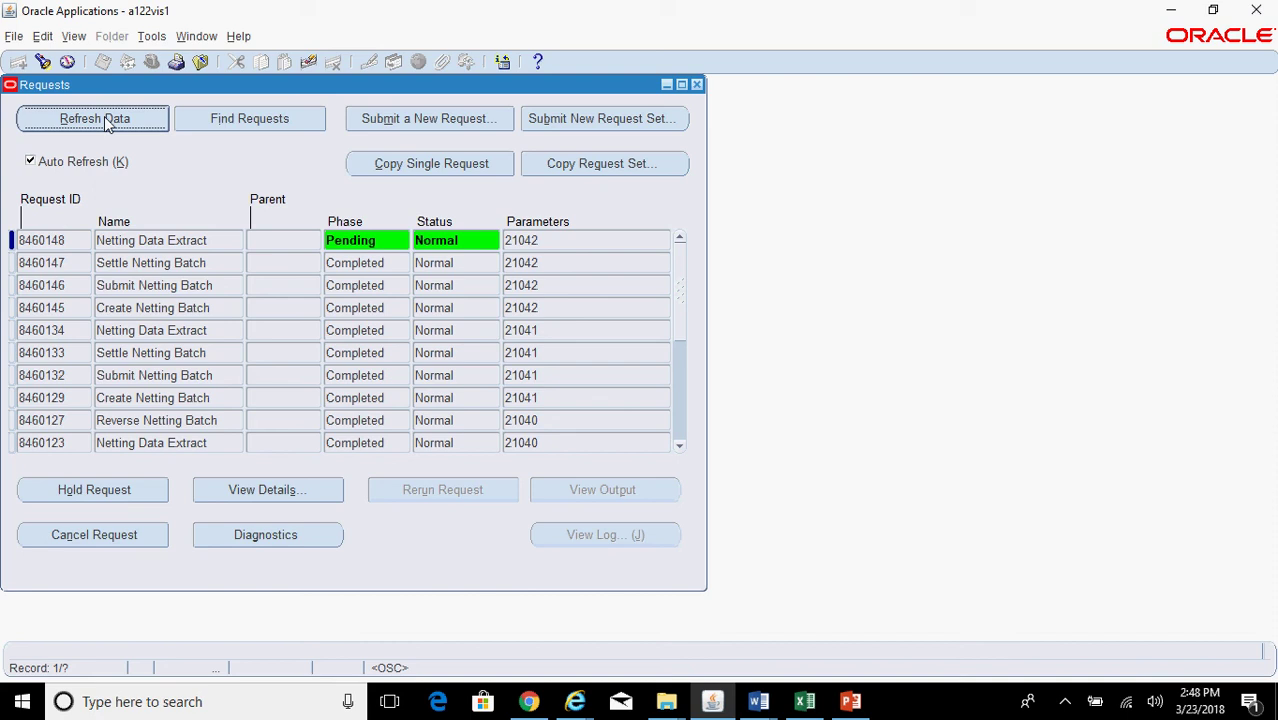
{"action": "left_click", "coordinate": [106, 122]}
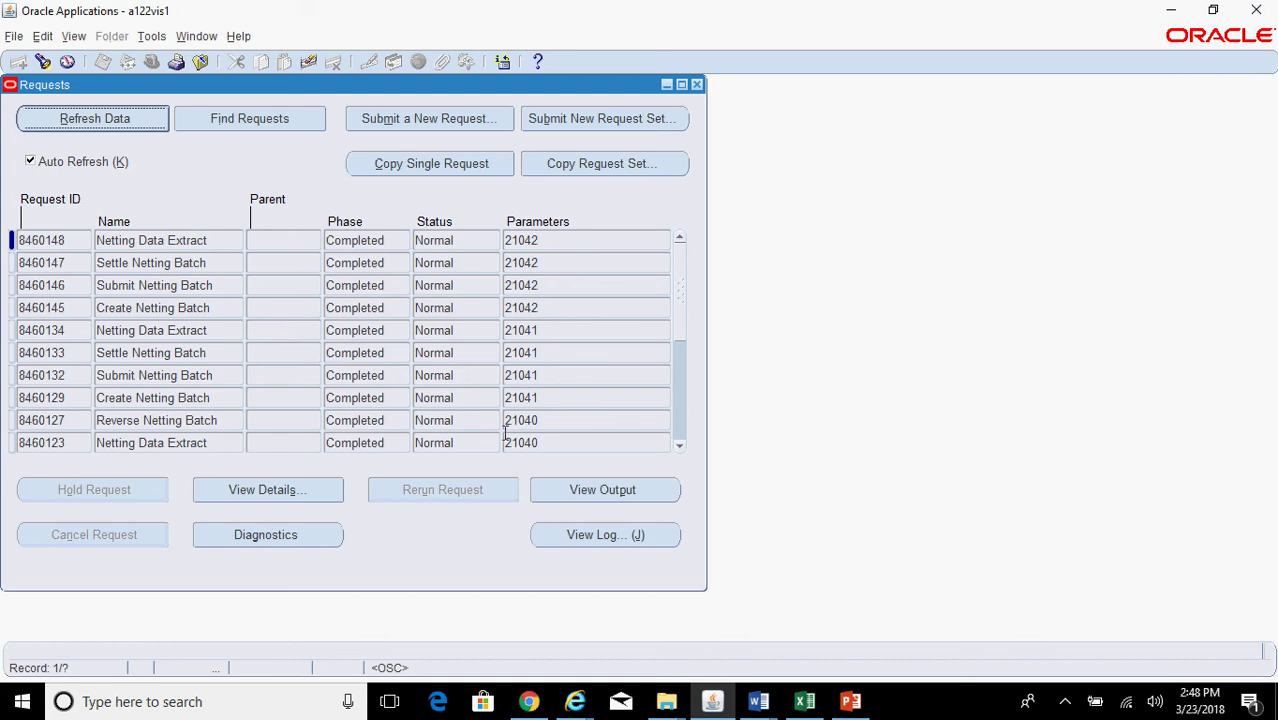
Switch to the Netting page and rerun the batch search to check the final status of Vision Services Netting Batch.
{"action": "mouse_move", "coordinate": [575, 701]}
{"action": "left_click", "coordinate": [740, 645]}
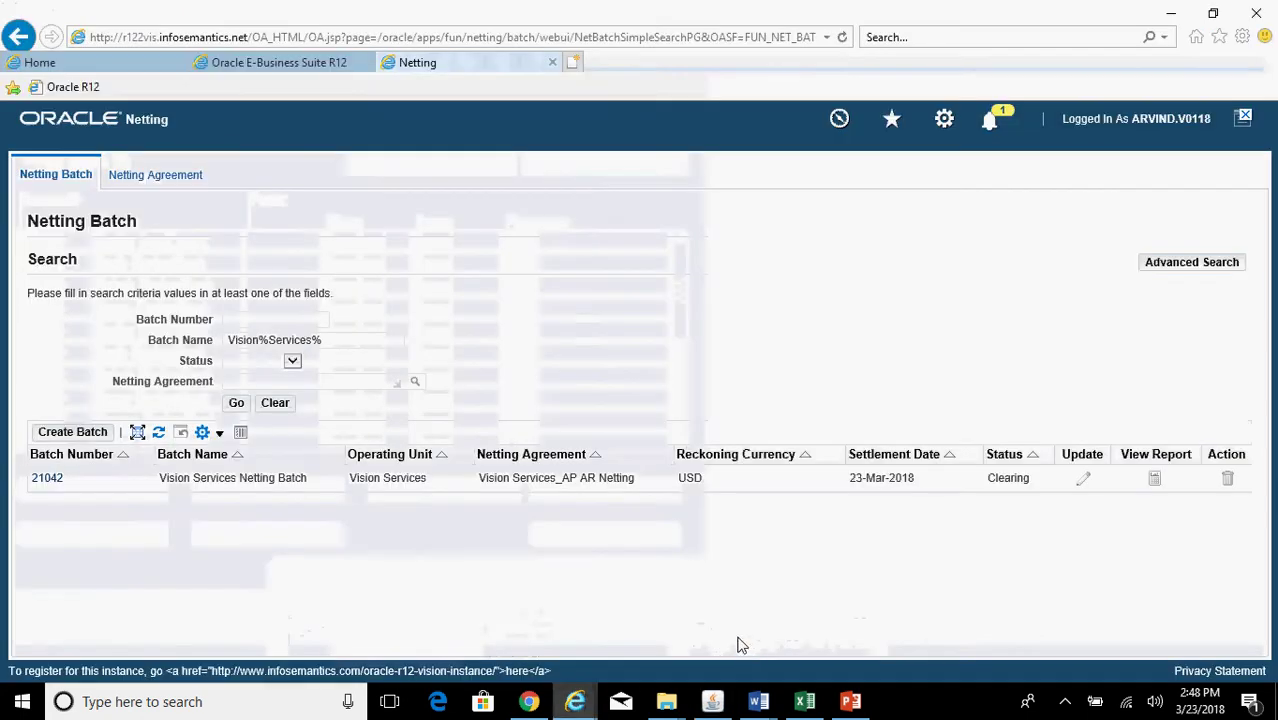
{"action": "left_click", "coordinate": [237, 403]}
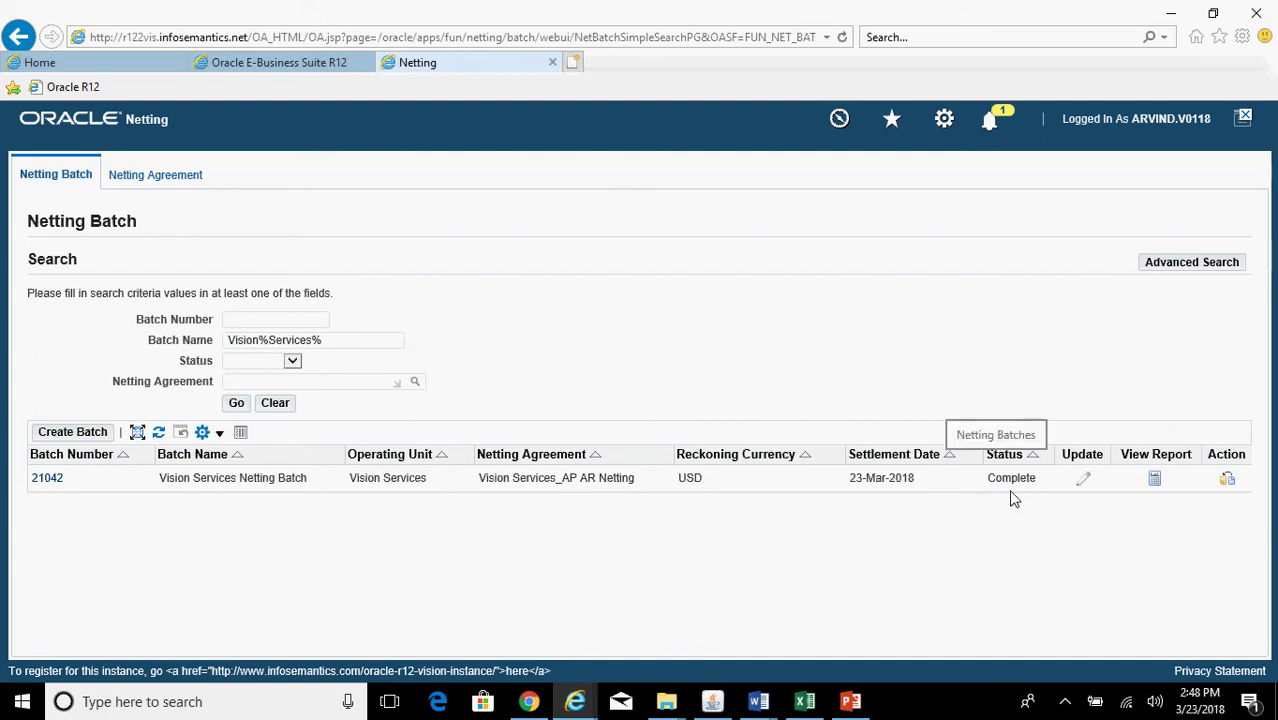
Switch to Oracle Applications, open the output of the newest Netting Data Extract request, and review its netted invoice details in Internet Explorer.
{"action": "left_click", "coordinate": [712, 701]}
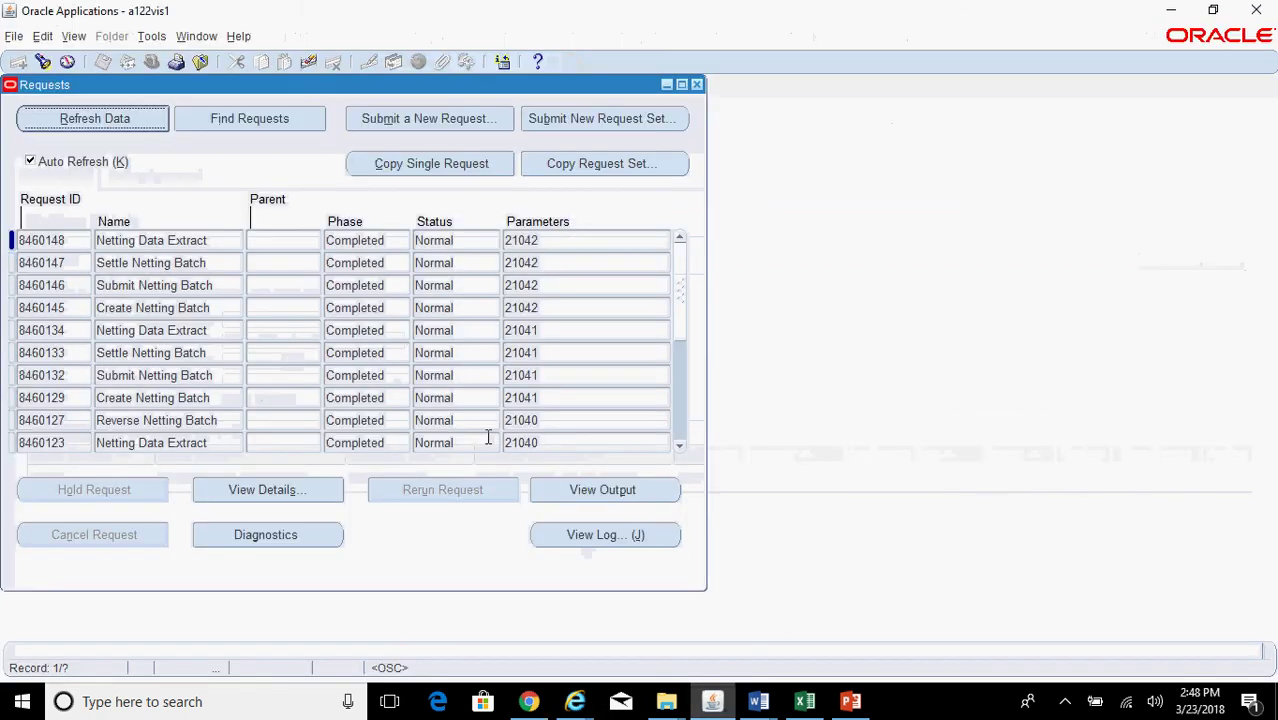
{"action": "left_click", "coordinate": [650, 493]}
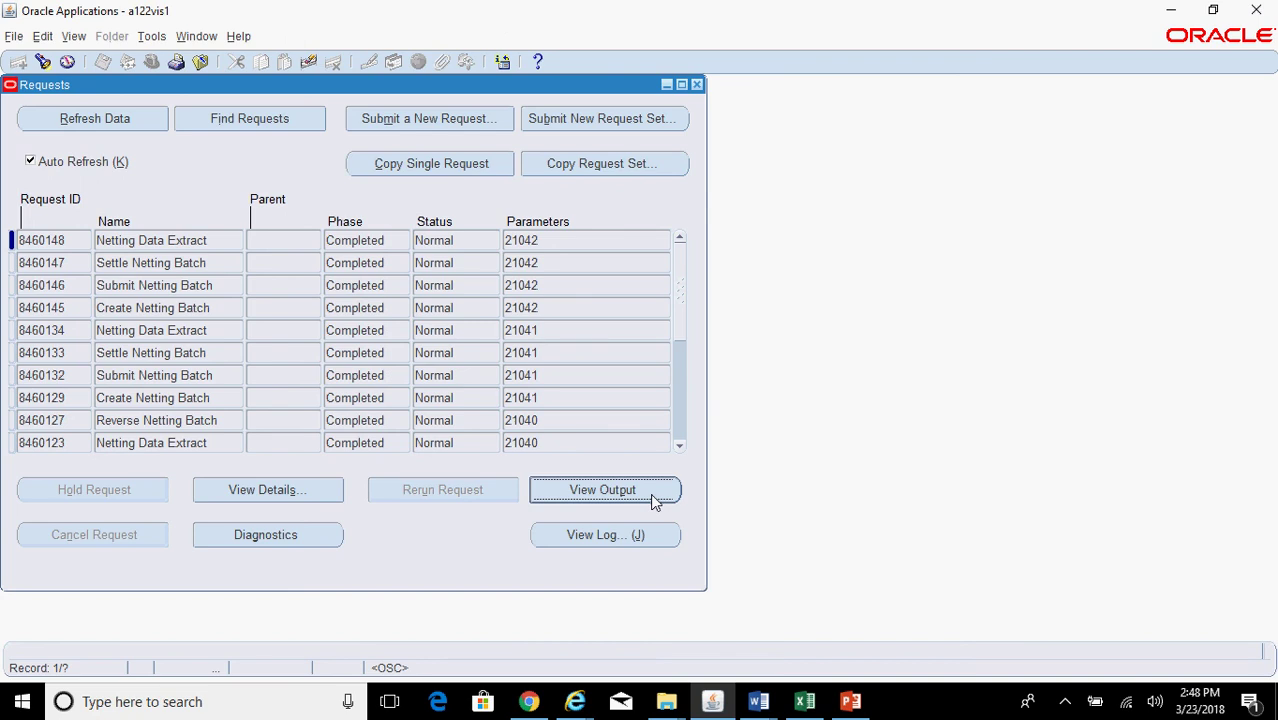
{"action": "mouse_move", "coordinate": [575, 700]}
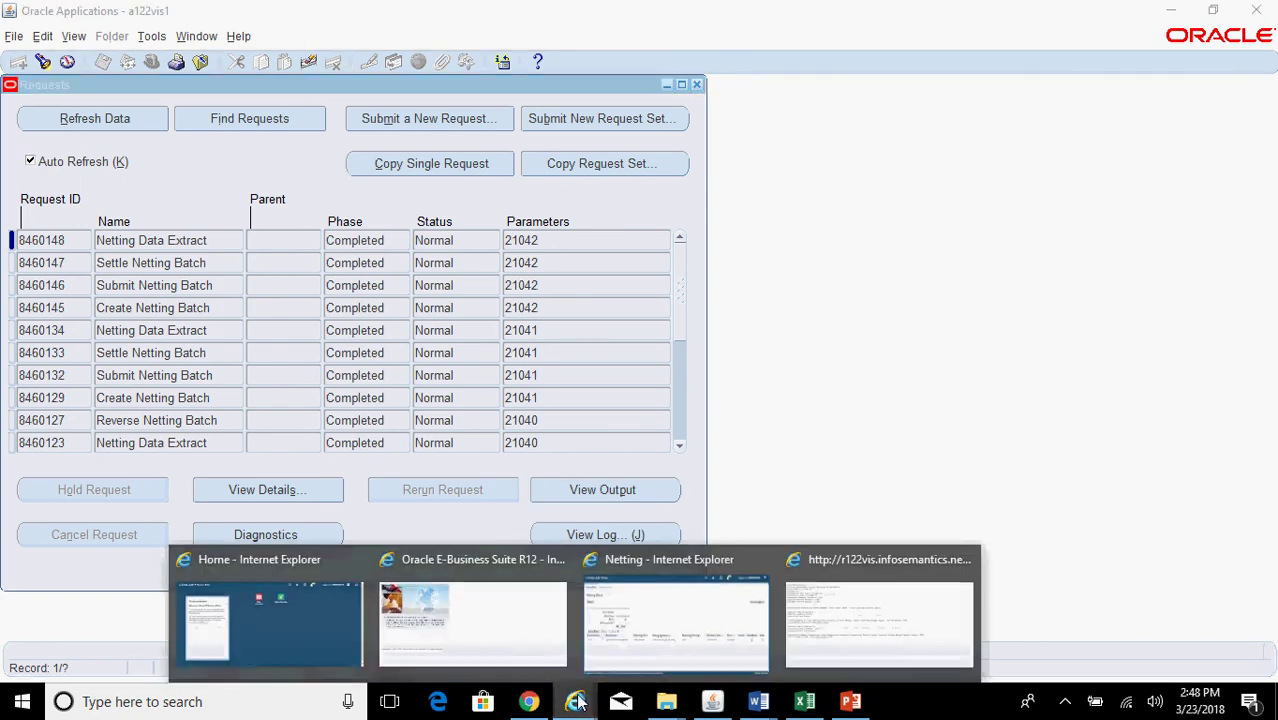
{"action": "left_click", "coordinate": [823, 651]}
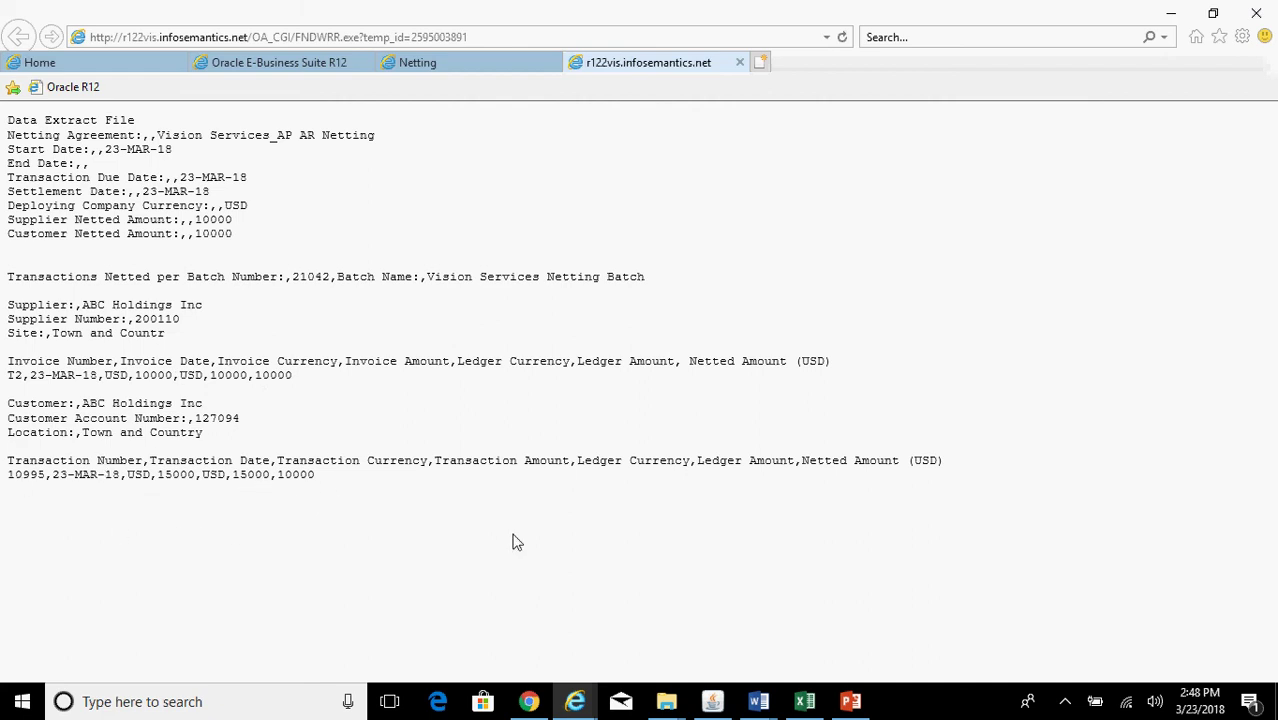
{"action": "double_click", "coordinate": [17, 374]}
Return to Oracle Applications, close the requests list and switch to the Payables, Vision Services (USA) responsibility.
{"action": "left_click", "coordinate": [724, 700]}
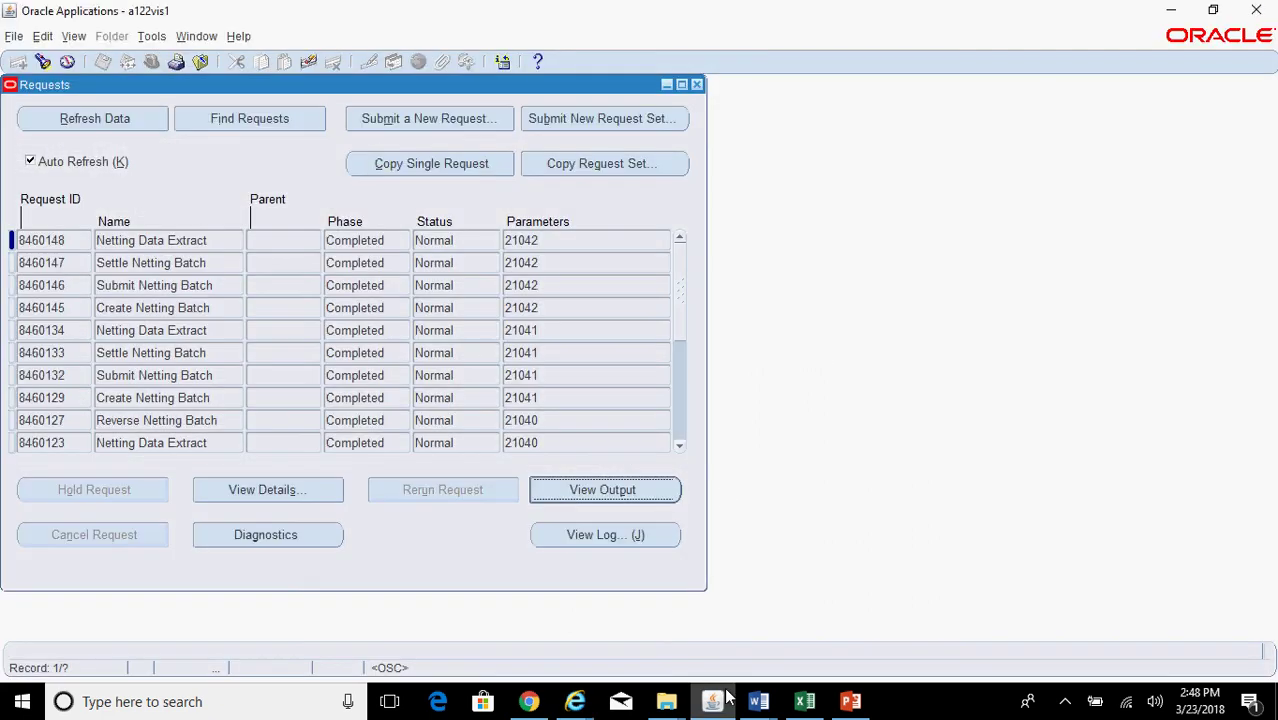
{"action": "left_click", "coordinate": [697, 85]}
{"action": "left_click", "coordinate": [152, 62]}
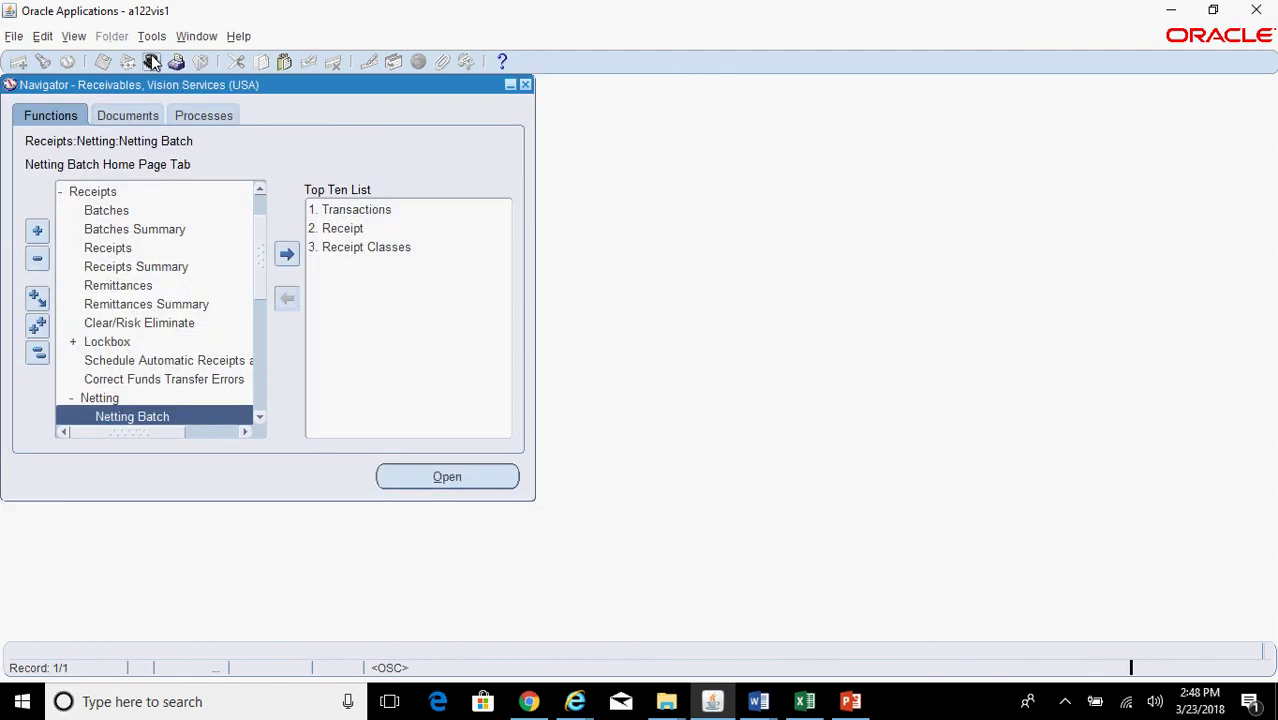
{"action": "type", "text": "pay"}
{"action": "key", "text": "Down"}
{"action": "key", "text": "Down"}
{"action": "key", "text": "Down"}
{"action": "key", "text": "Down"}
{"action": "key", "text": "Down"}
{"action": "key", "text": "Down"}
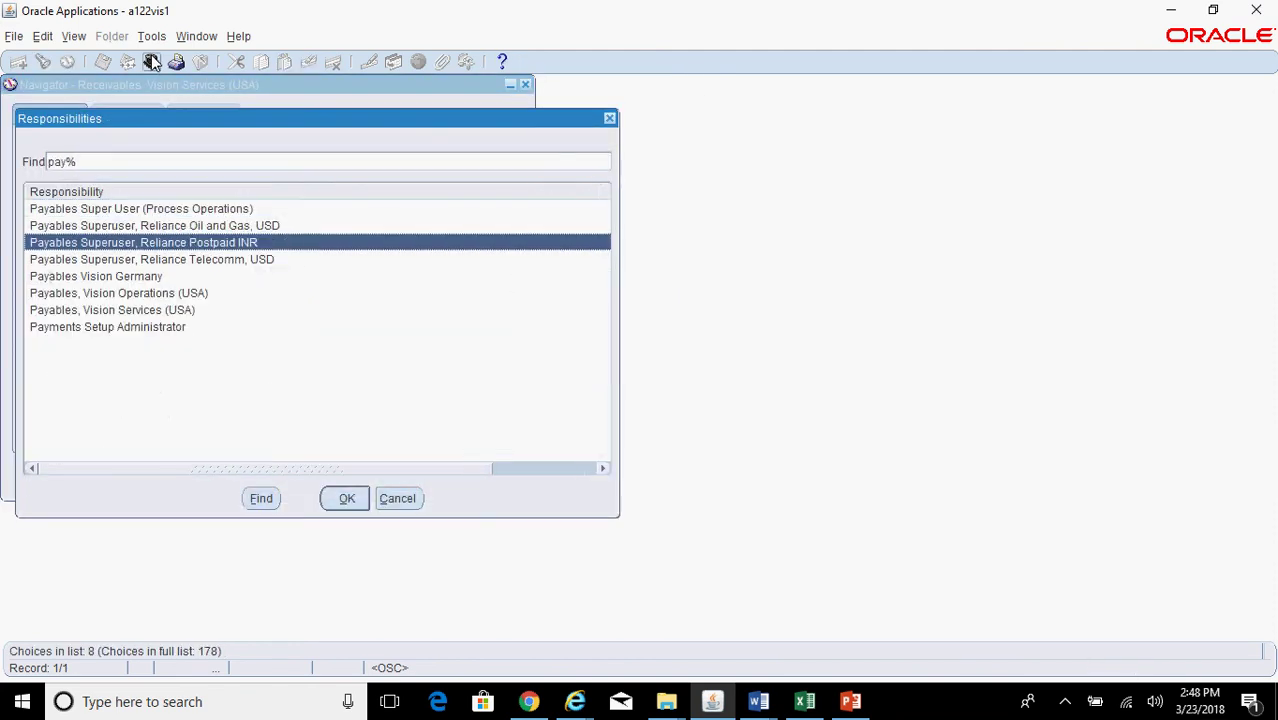
{"action": "key", "text": "Return"}
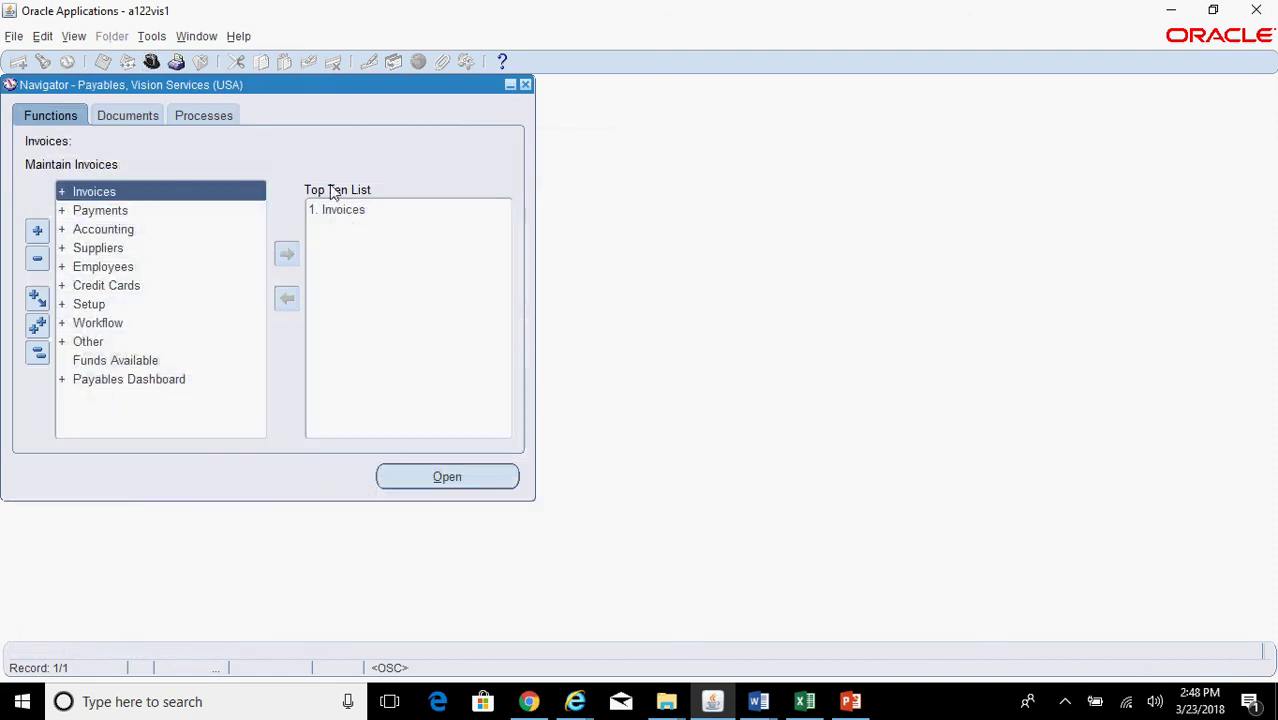
Open the Invoice Workbench and find invoice T2 for trading partner ABC Holdings Inc.
{"action": "left_click", "coordinate": [364, 210]}
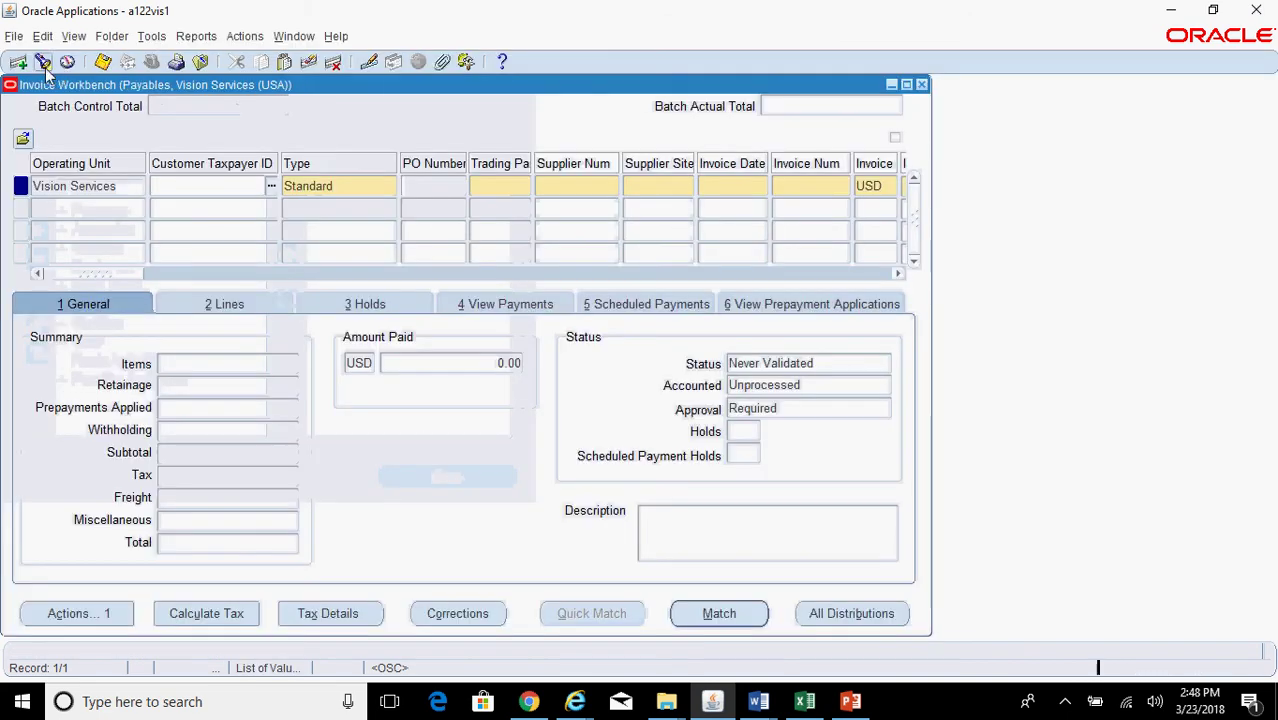
{"action": "left_click", "coordinate": [43, 62]}
{"action": "left_click", "coordinate": [303, 264]}
{"action": "type", "text": "T2"}
{"action": "key", "text": "Tab"}
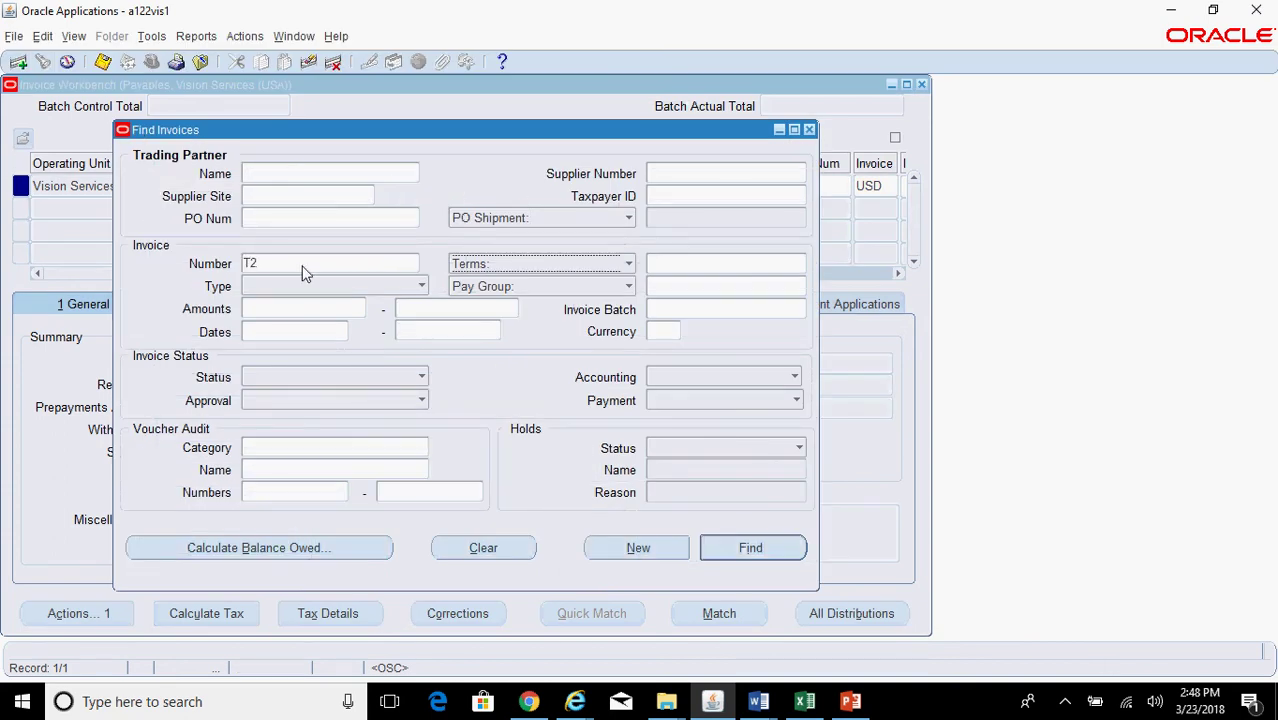
{"action": "left_click", "coordinate": [267, 176]}
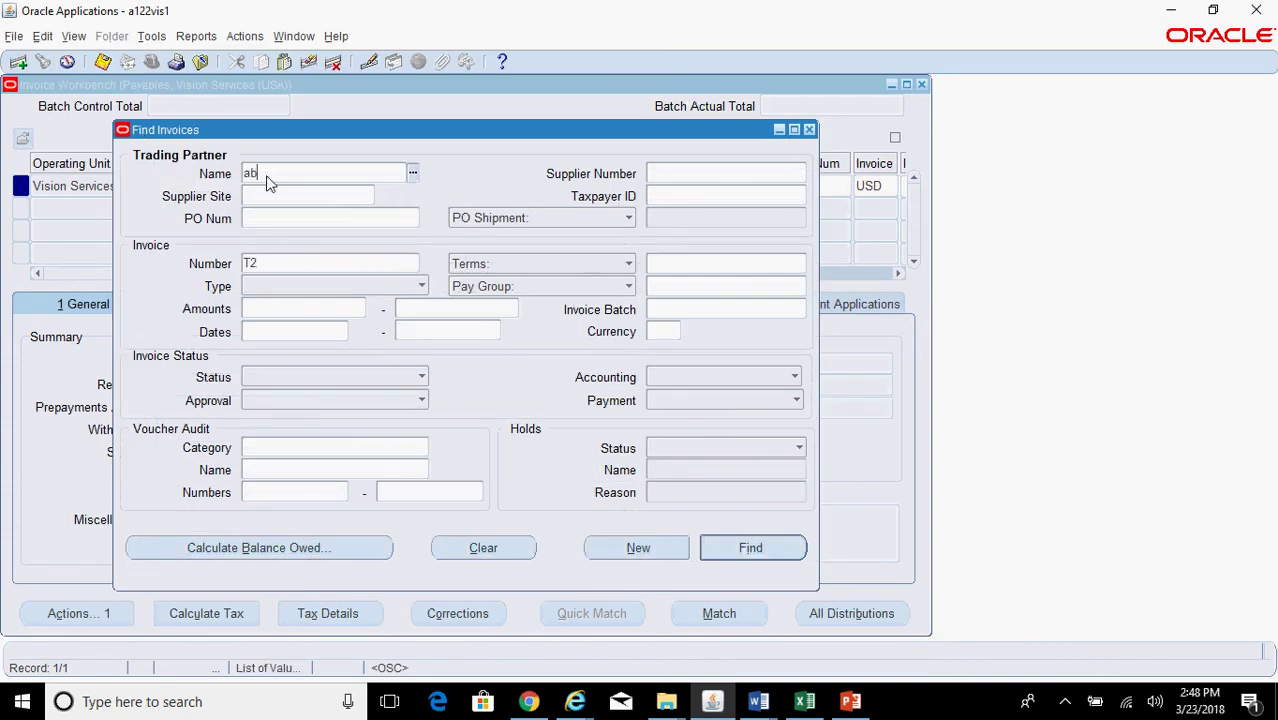
{"action": "type", "text": "abc holdings"}
{"action": "key", "text": "Tab"}
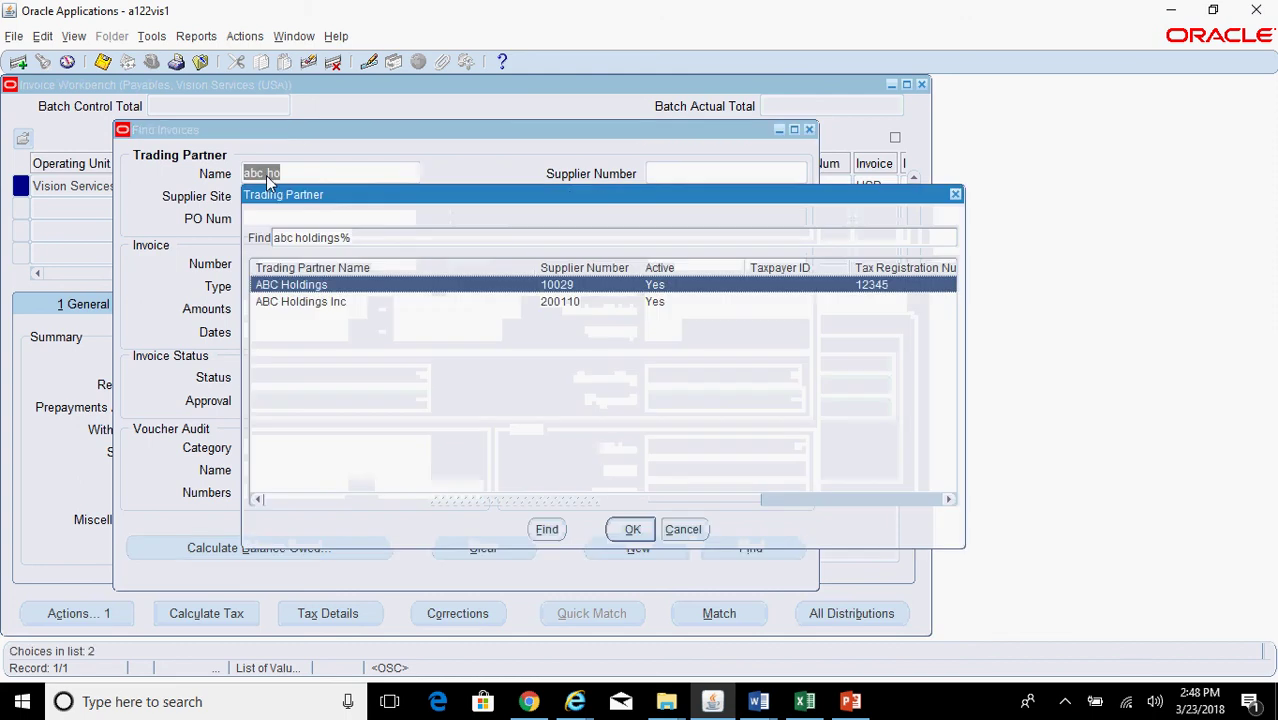
{"action": "key", "text": "Down"}
{"action": "key", "text": "Return"}
{"action": "key", "text": "Return"}
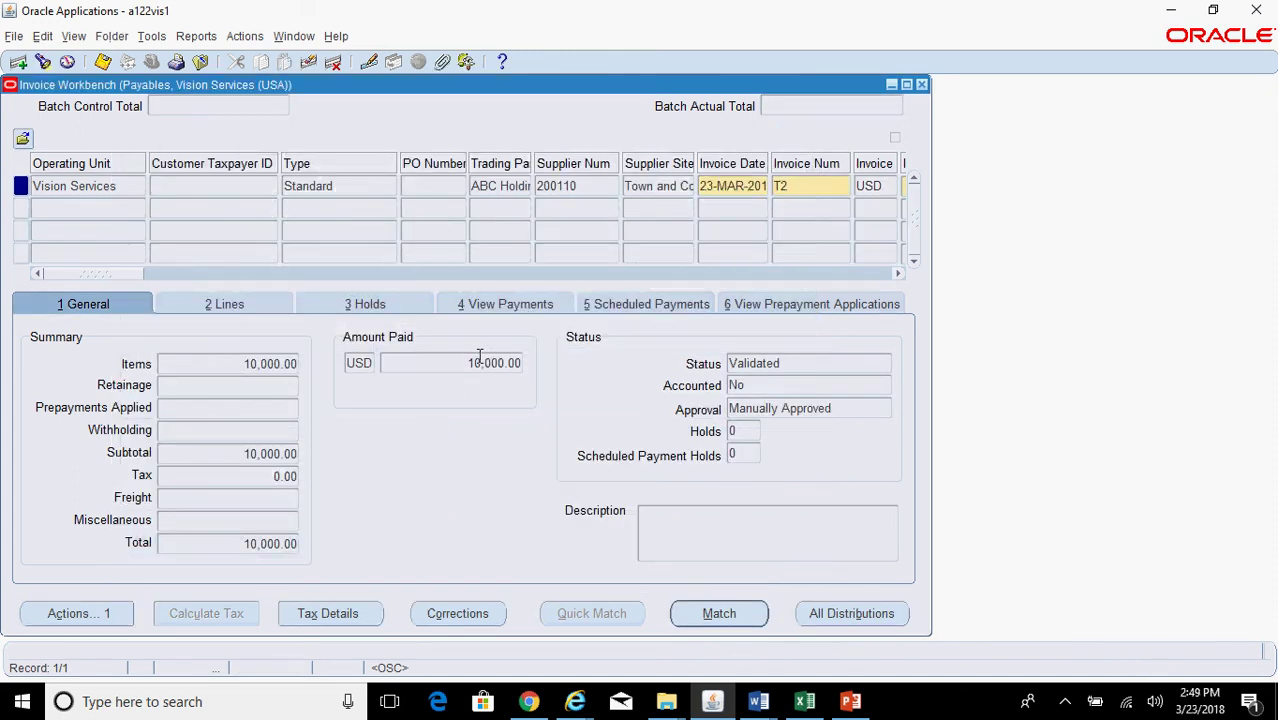
Check invoice T2's paid amount and payment line, and open the overview of its payment.
{"action": "left_click", "coordinate": [481, 362]}
{"action": "left_click", "coordinate": [508, 305]}
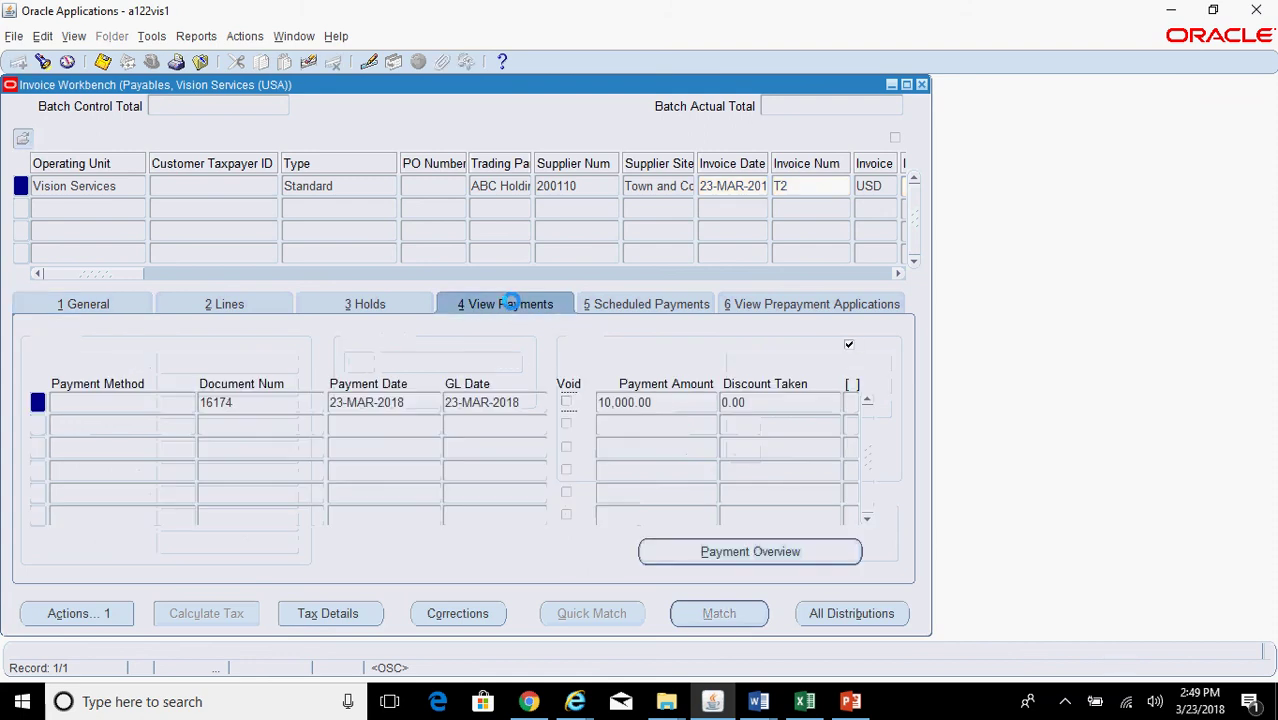
{"action": "left_click", "coordinate": [413, 402]}
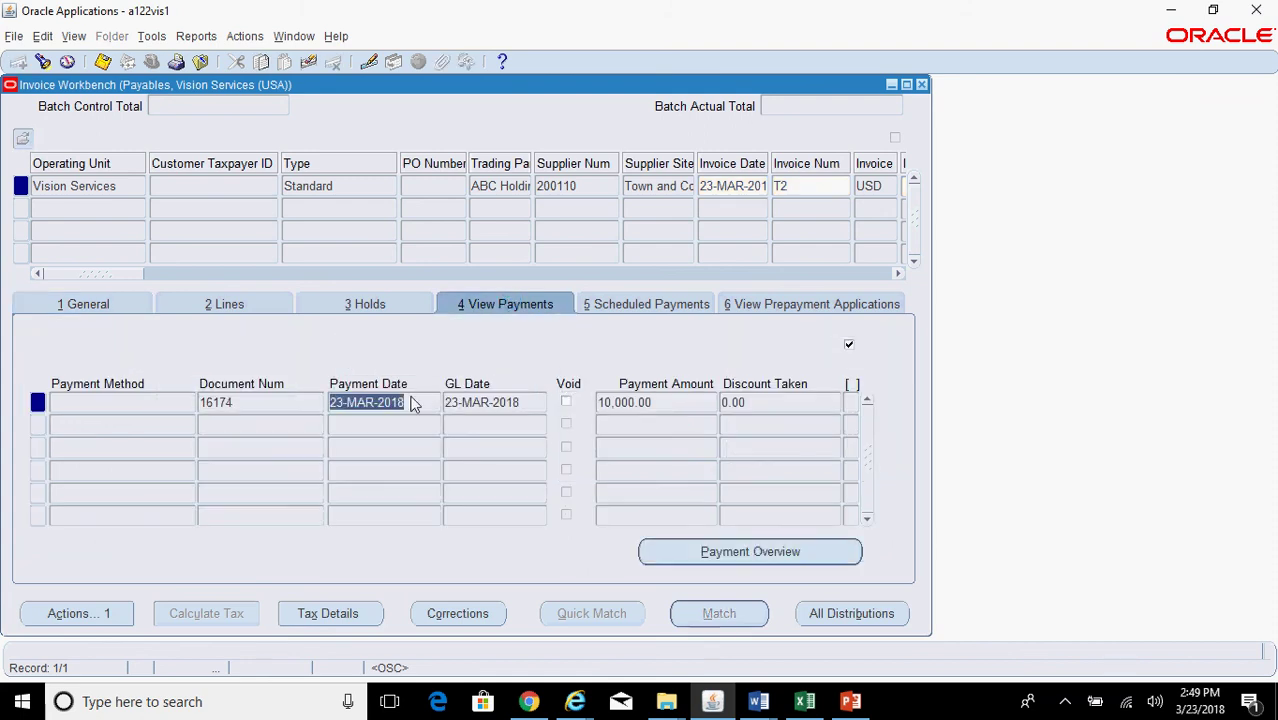
{"action": "left_click", "coordinate": [749, 557]}
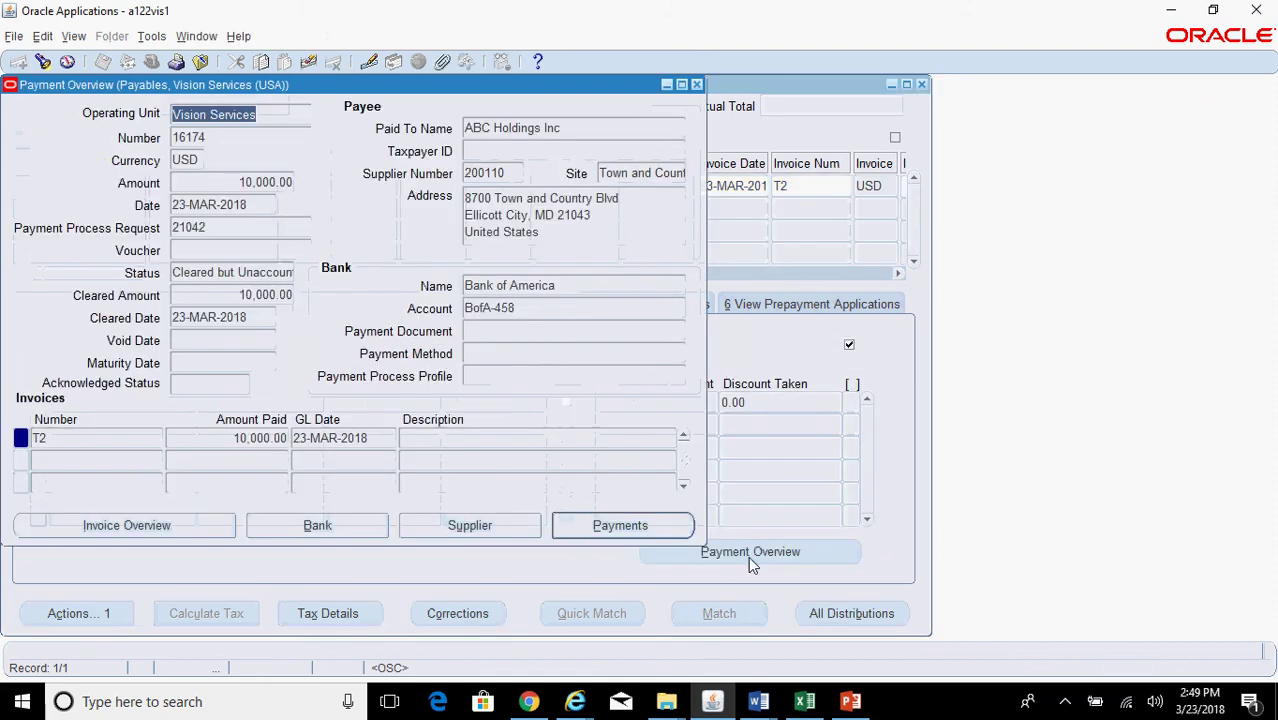
Open the full payment record, widen its Type column to check the payment type, and close the payment and invoice windows.
{"action": "left_click", "coordinate": [651, 535]}
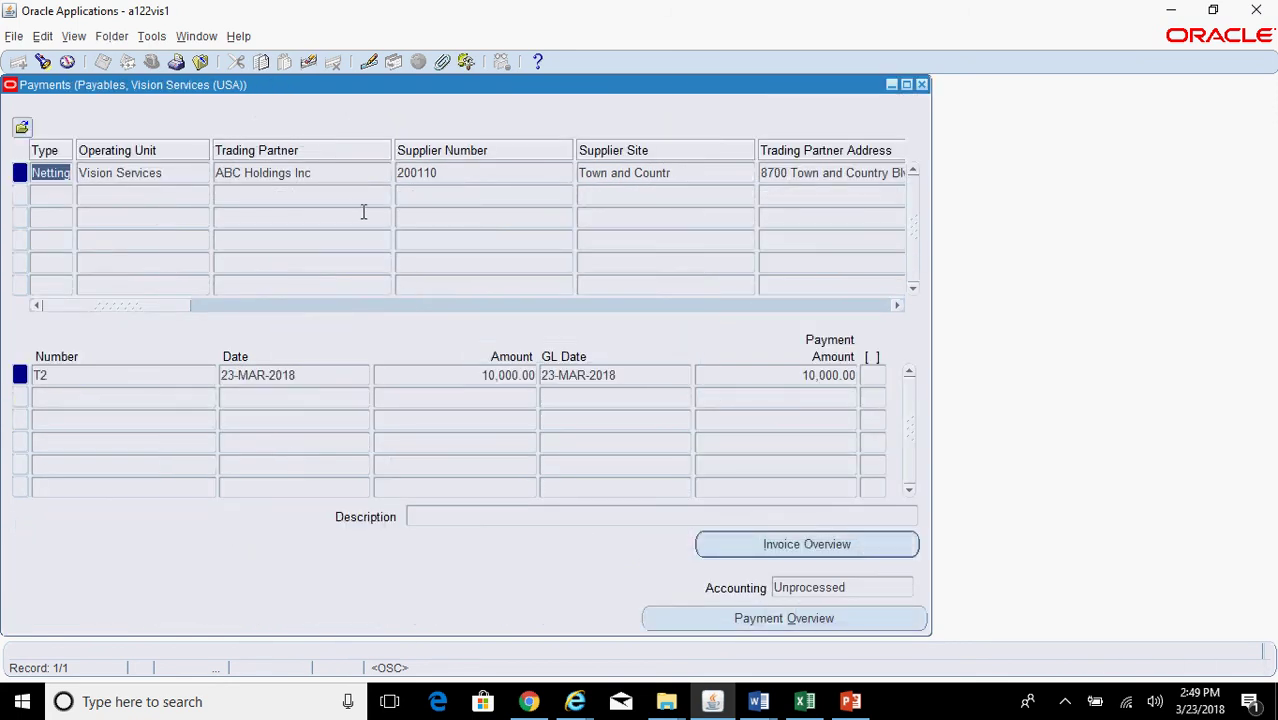
{"action": "left_click", "coordinate": [340, 177]}
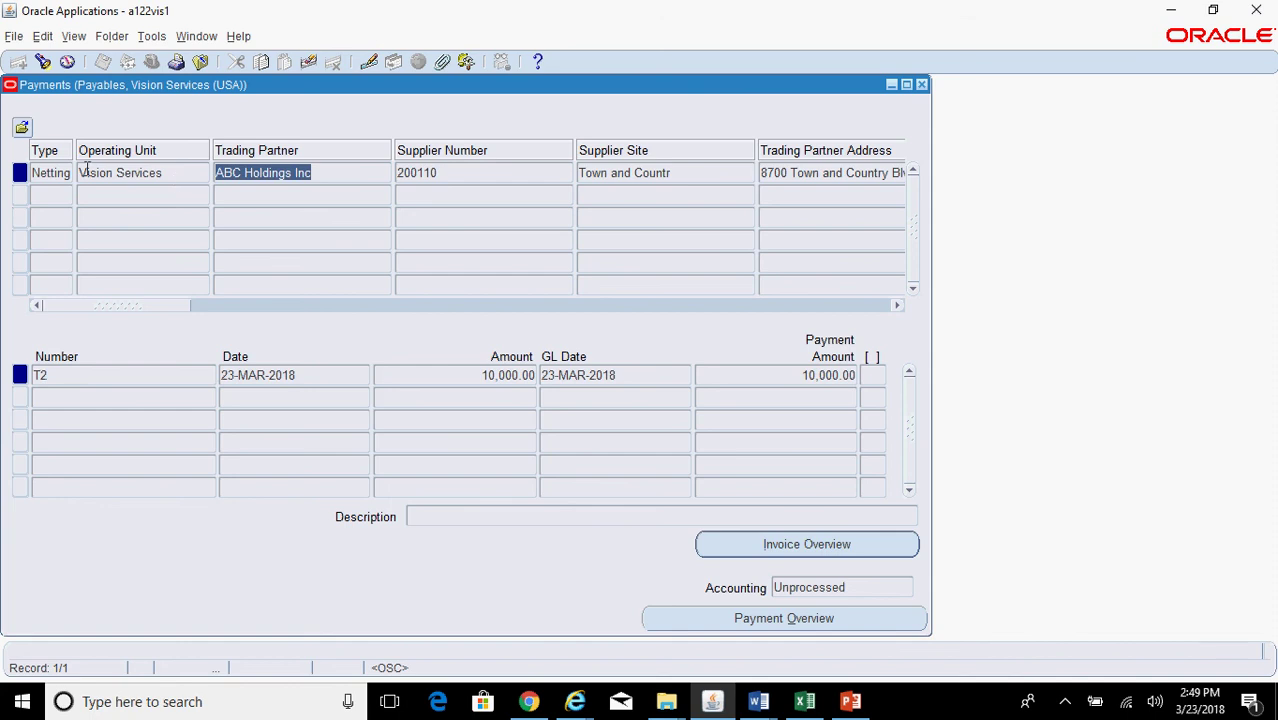
{"action": "left_click_drag", "start_coordinate": [79, 151], "coordinate": [123, 158]}
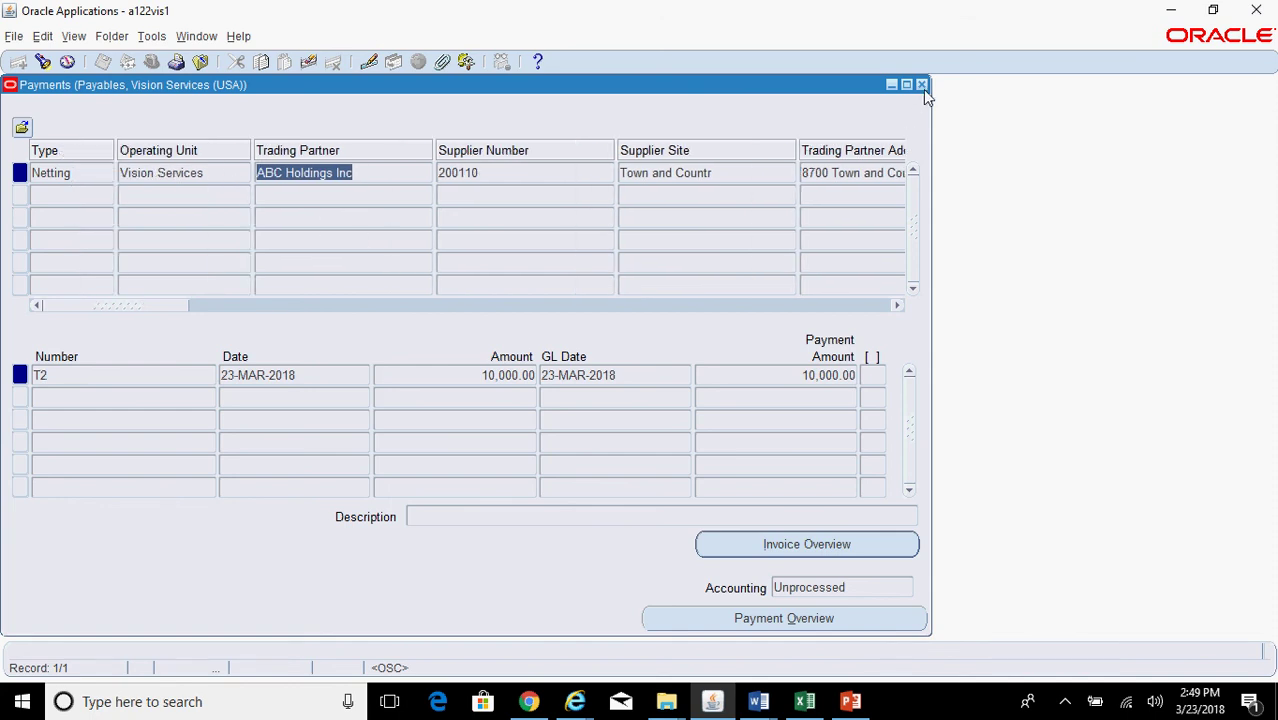
{"action": "key", "text": "alt+p"}
{"action": "left_click", "coordinate": [697, 84]}
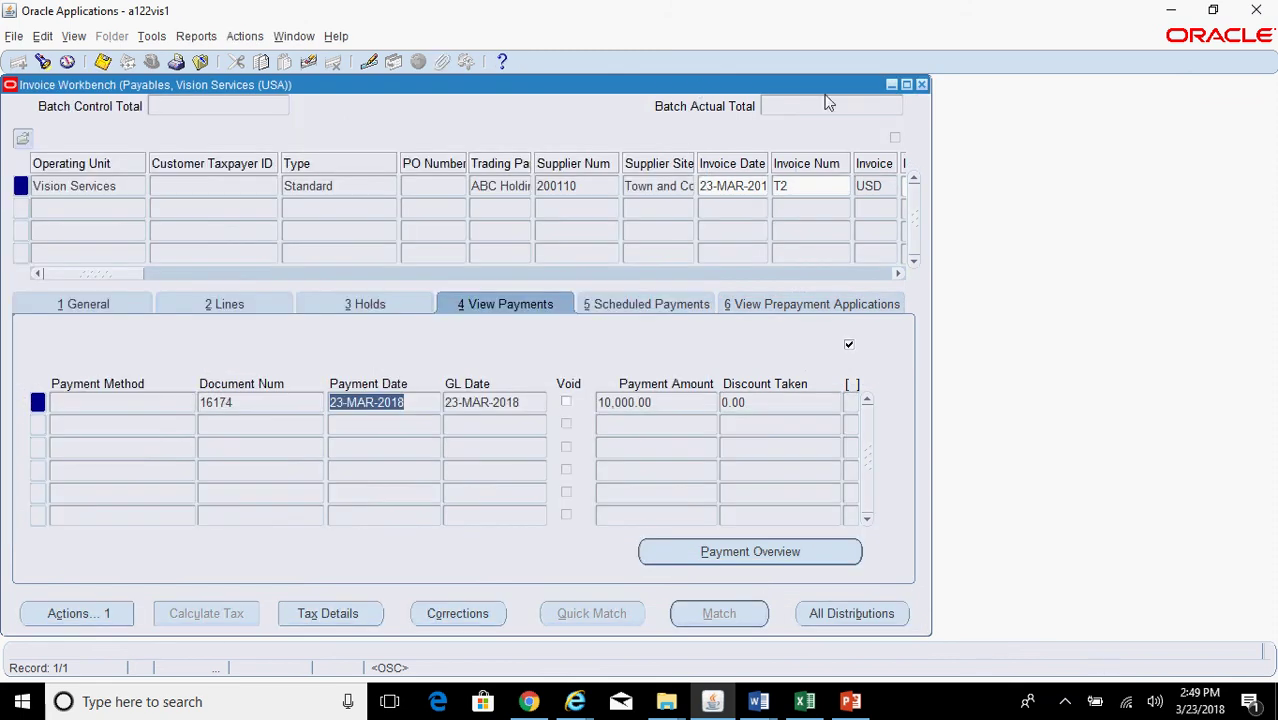
{"action": "key", "text": "F4"}
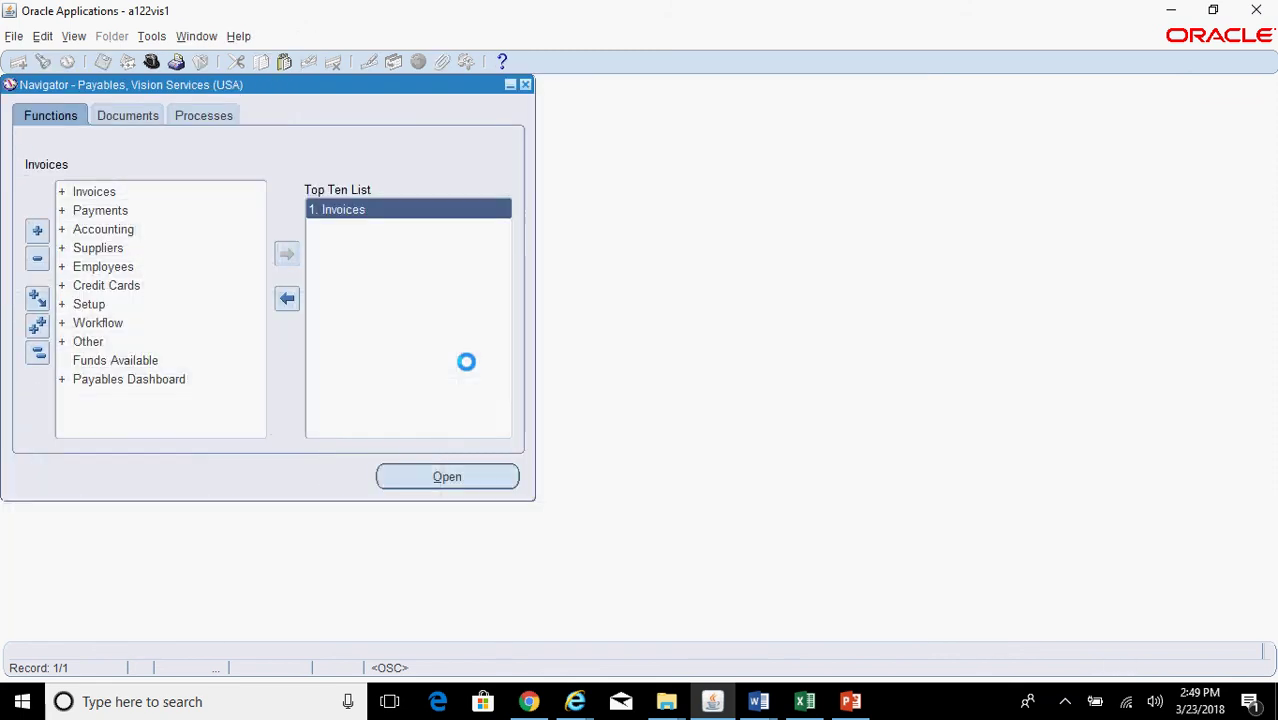
Switch to the Receivables, Vision Services (USA) responsibility and open the Transactions window.
{"action": "key", "text": "alt+f"}
{"action": "type", "text": "wr"}
{"action": "key", "text": "Down"}
{"action": "key", "text": "Down"}
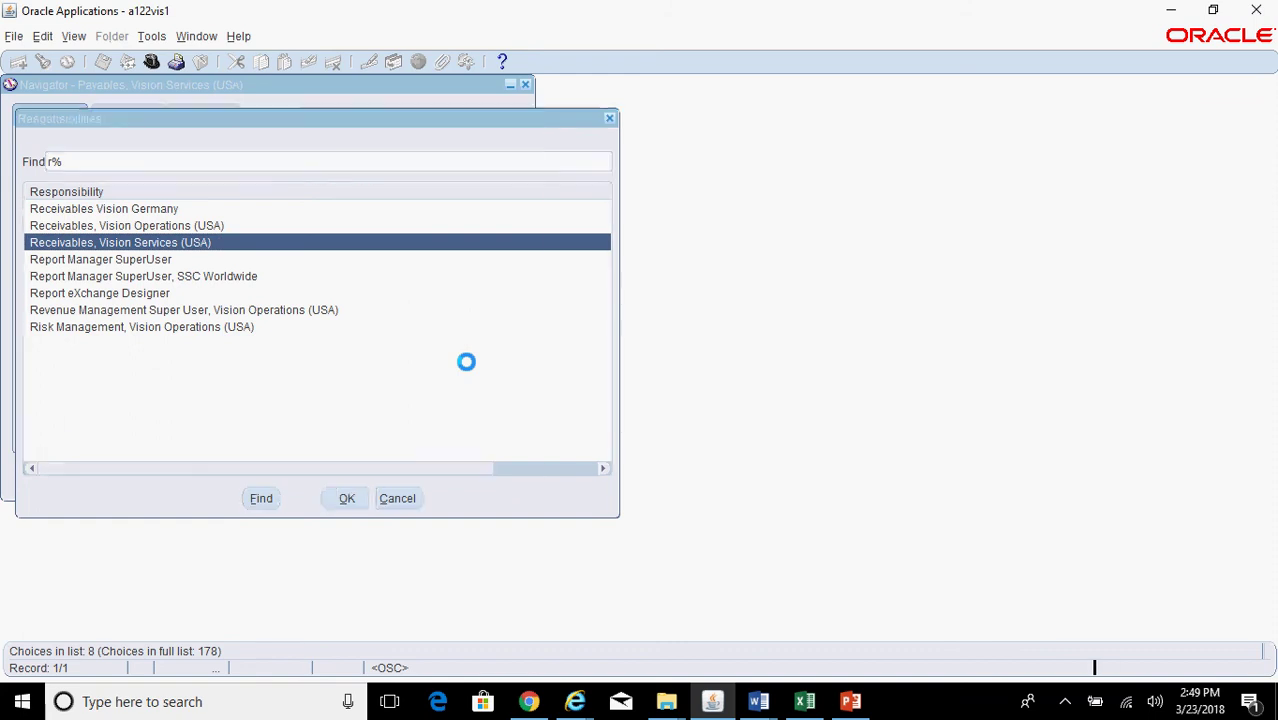
{"action": "key", "text": "Return"}
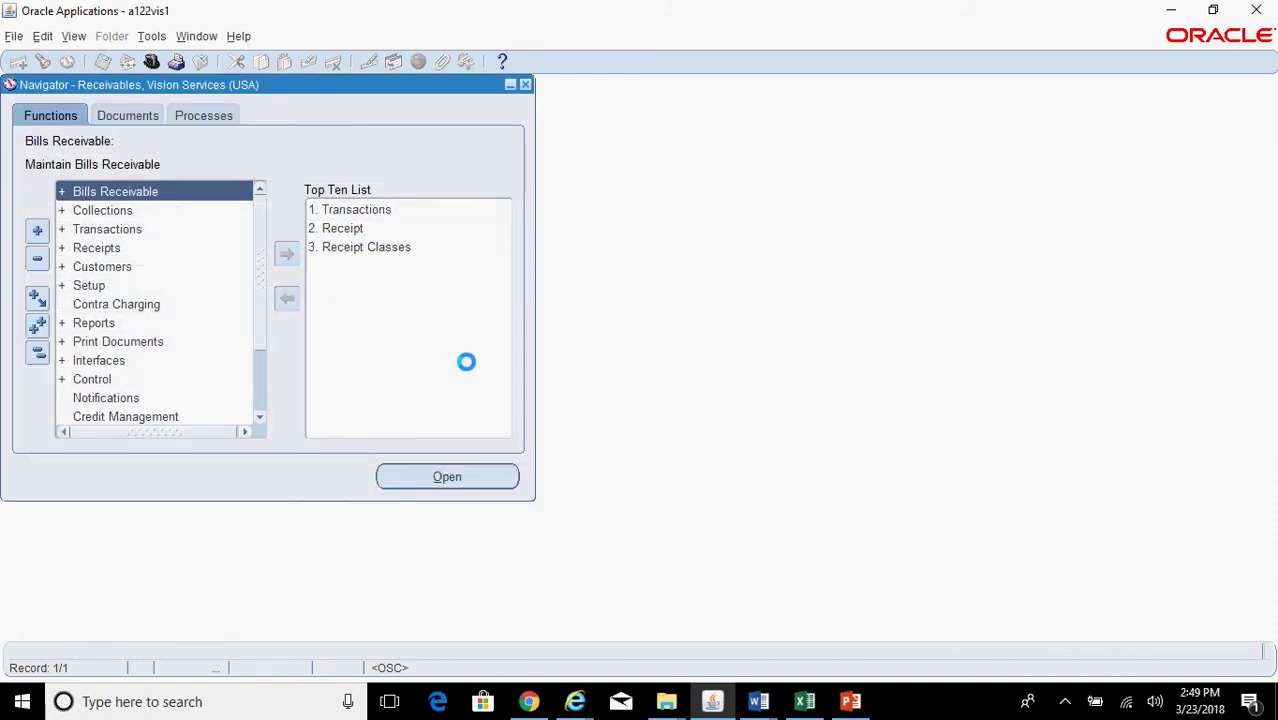
{"action": "left_click", "coordinate": [400, 209]}
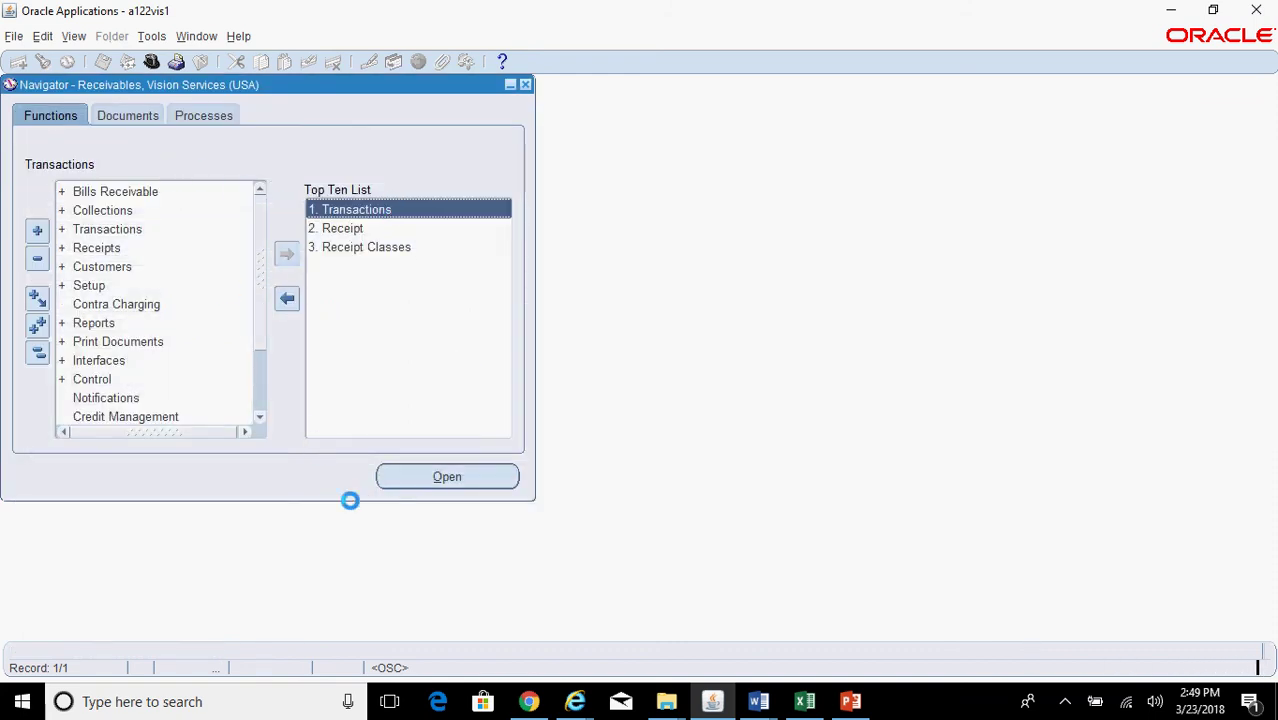
Switch to the data extract report in Internet Explorer and copy the netted customer transaction number 10995.
{"action": "mouse_move", "coordinate": [575, 701]}
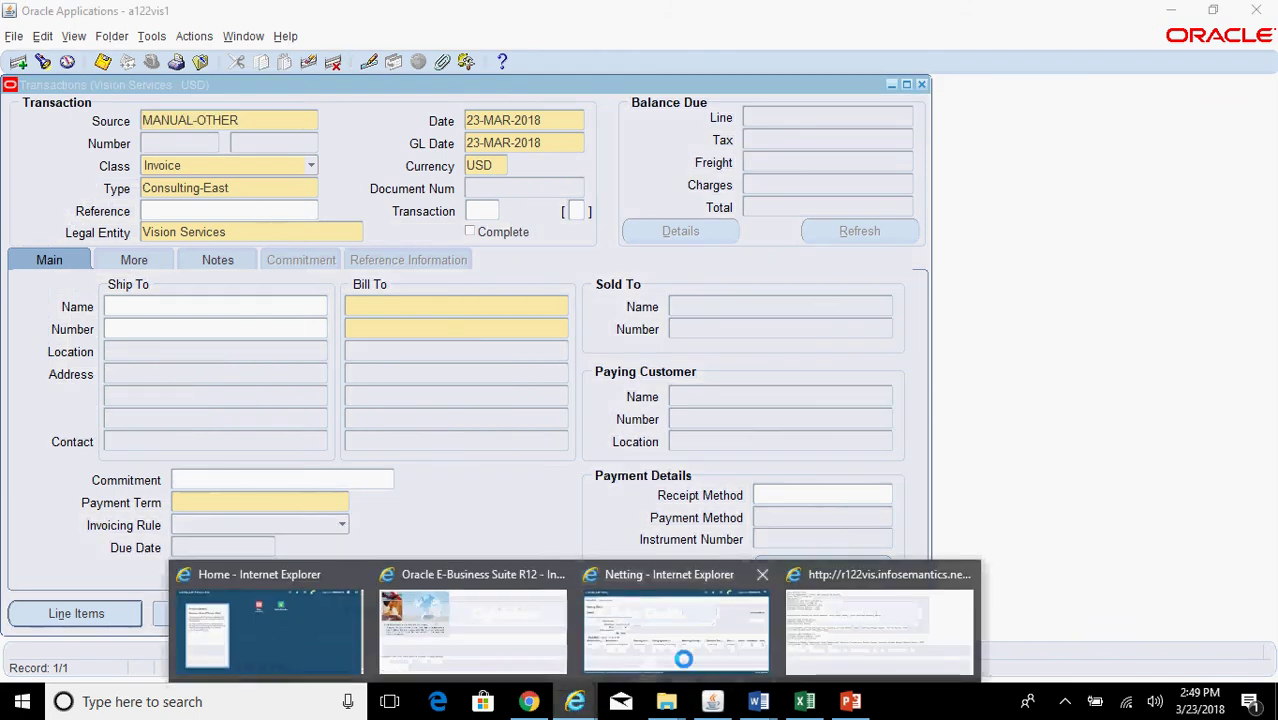
{"action": "left_click", "coordinate": [808, 650]}
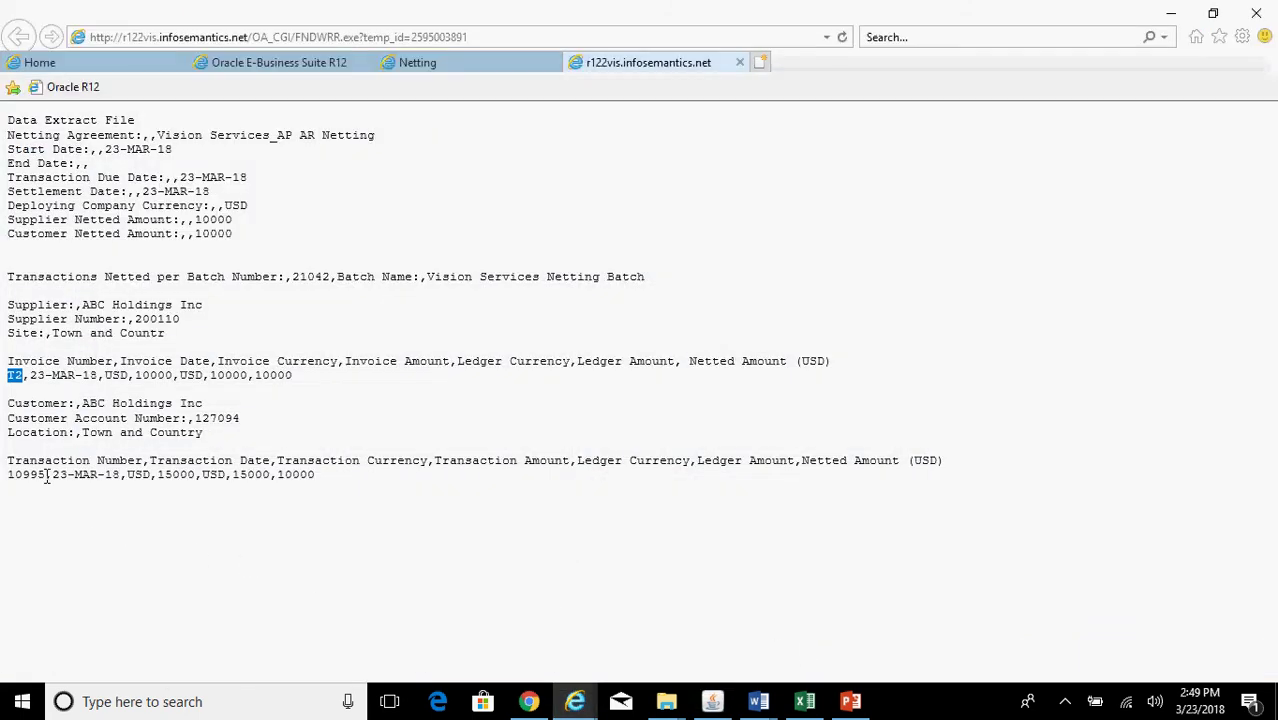
{"action": "left_click_drag", "start_coordinate": [47, 476], "coordinate": [5, 476]}
{"action": "key", "text": "ctrl+c"}
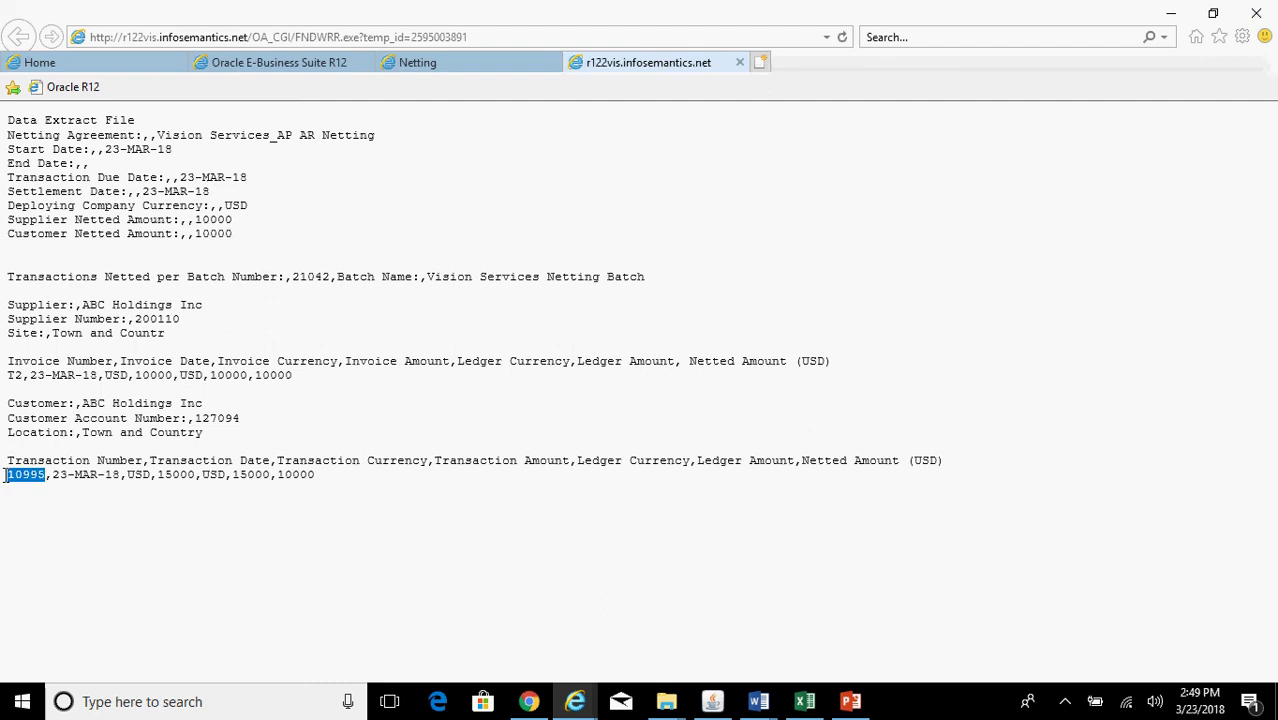
Return to Oracle Applications and query the Transactions window for the copied transaction number 10995.
{"action": "left_click", "coordinate": [712, 701]}
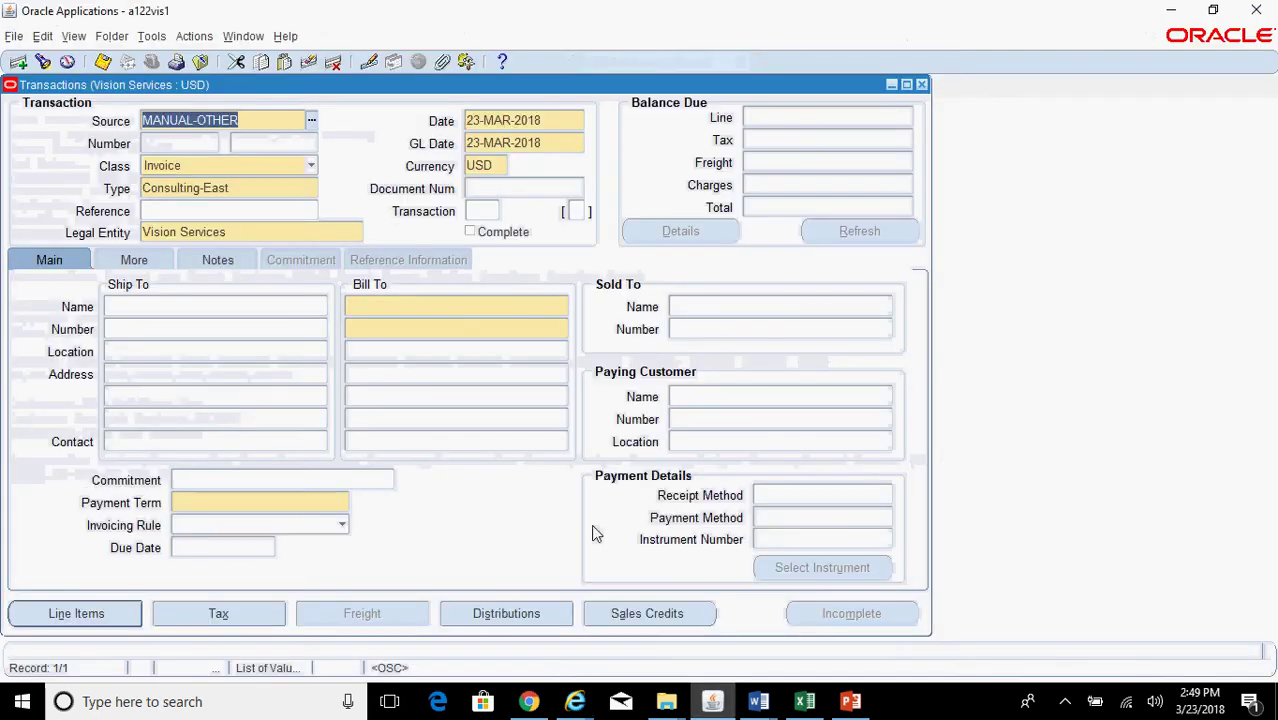
{"action": "key", "text": "F11"}
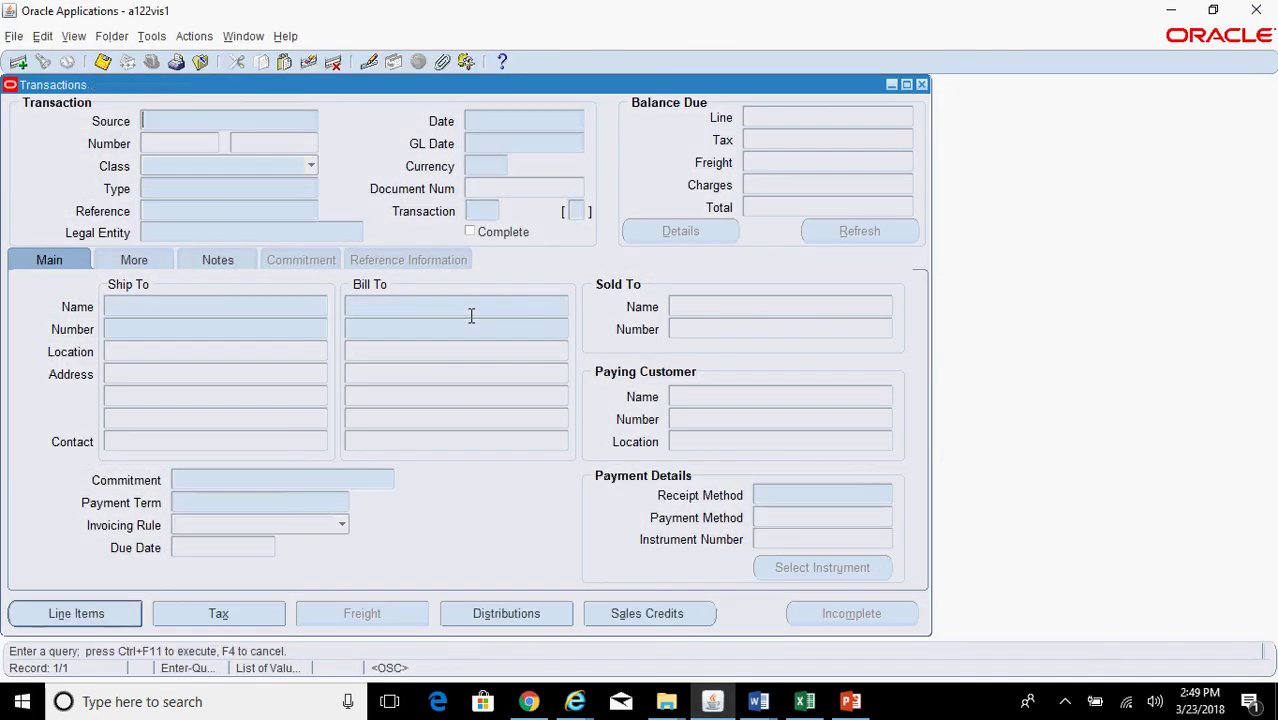
{"action": "left_click", "coordinate": [297, 143]}
{"action": "key", "text": "ctrl+v"}
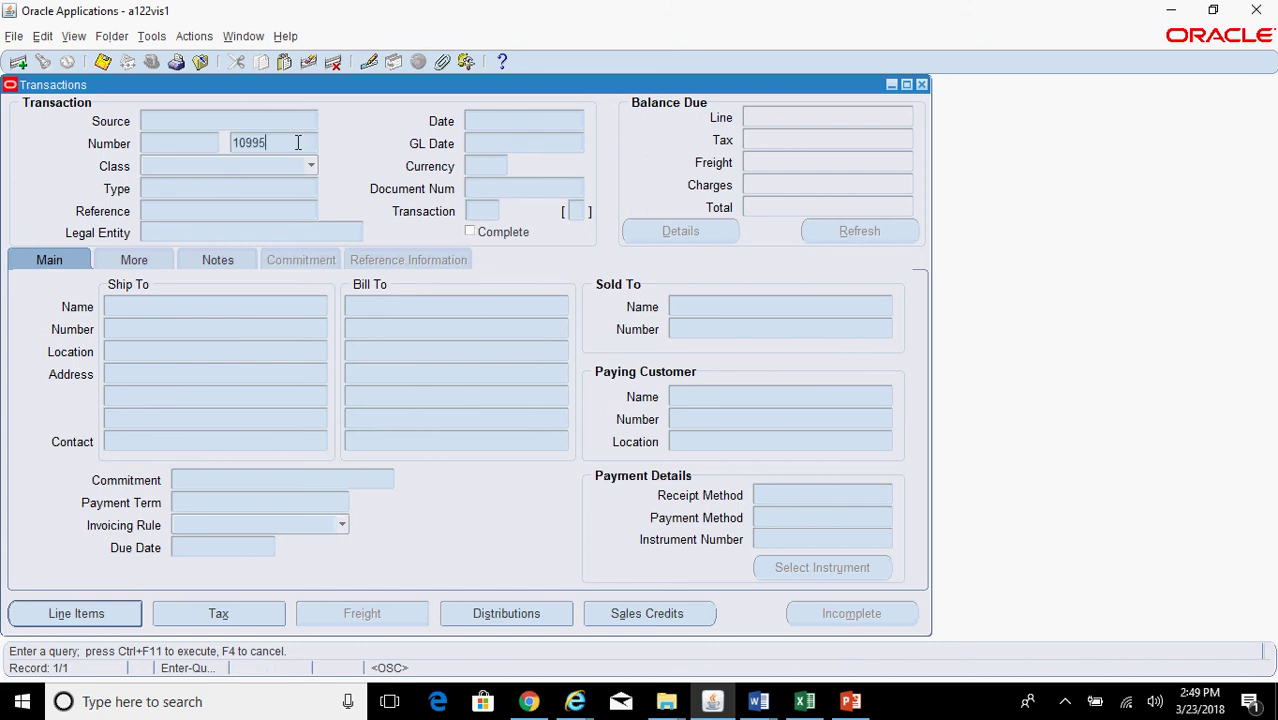
{"action": "key", "text": "ctrl+F11"}
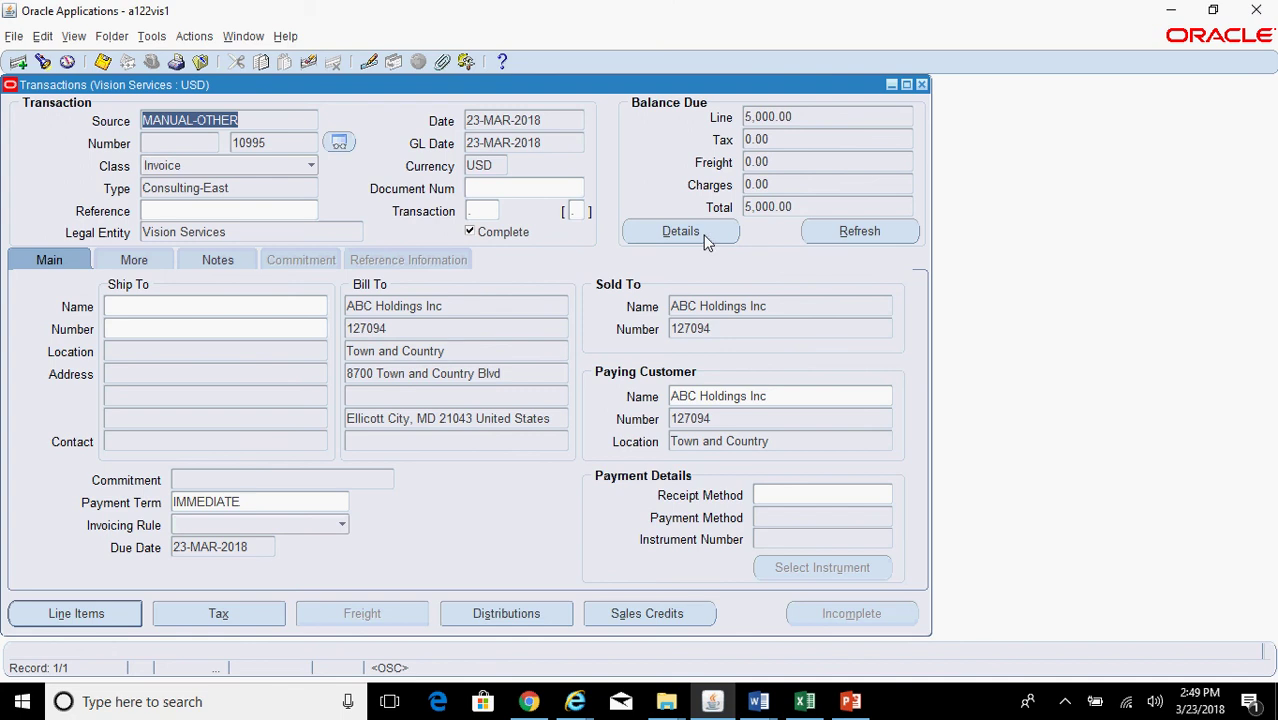
Open the transaction's balance details and examine its original and receipts line amounts.
{"action": "left_click", "coordinate": [681, 231]}
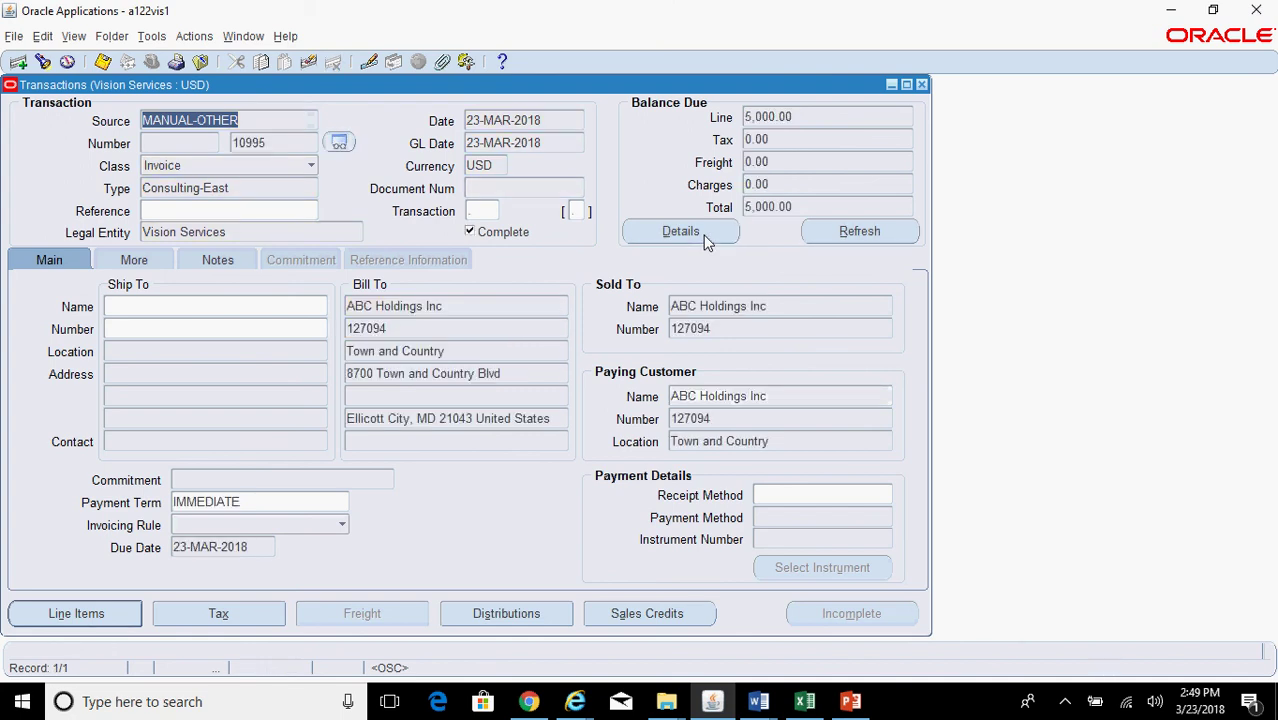
{"action": "left_click", "coordinate": [705, 242]}
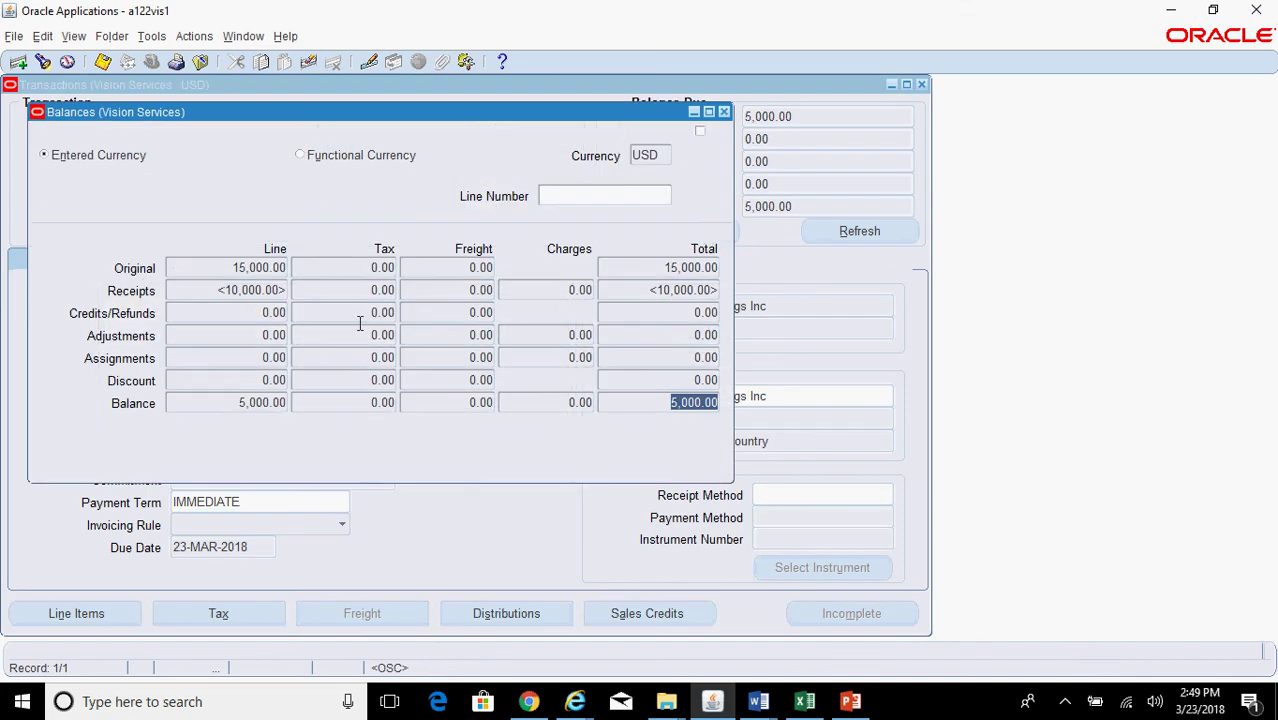
{"action": "left_click", "coordinate": [268, 270]}
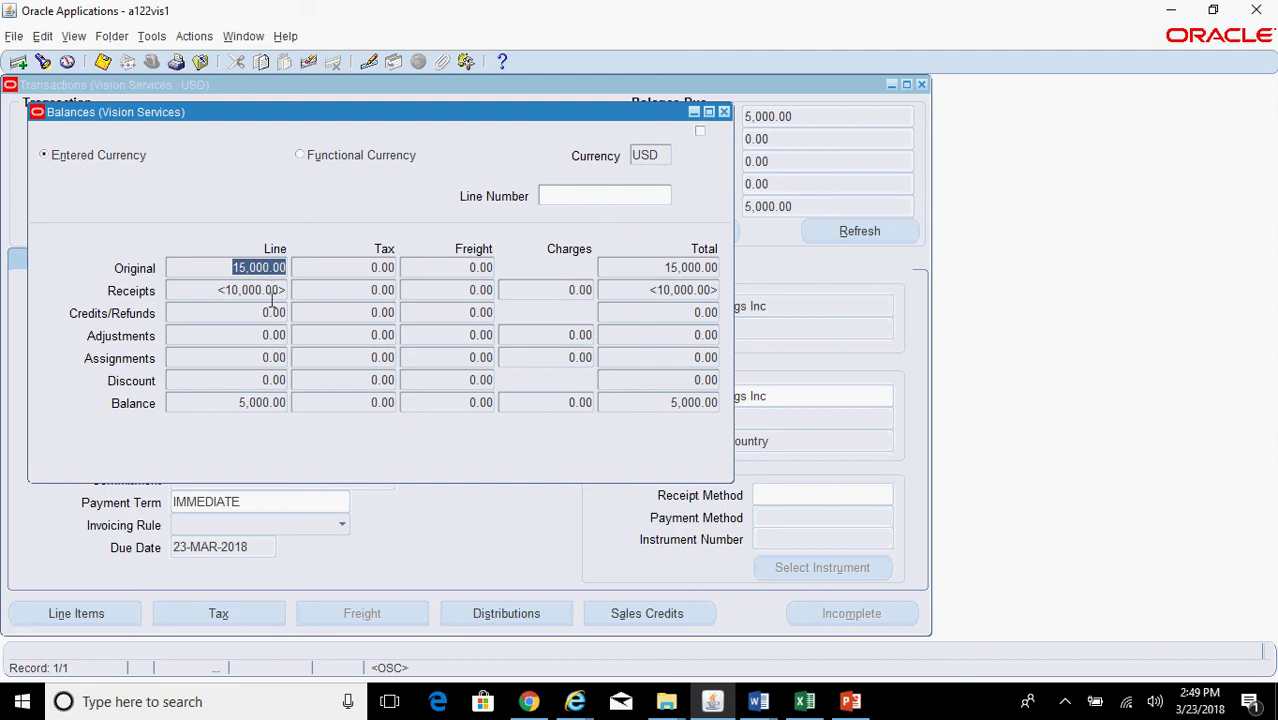
{"action": "left_click", "coordinate": [272, 292]}
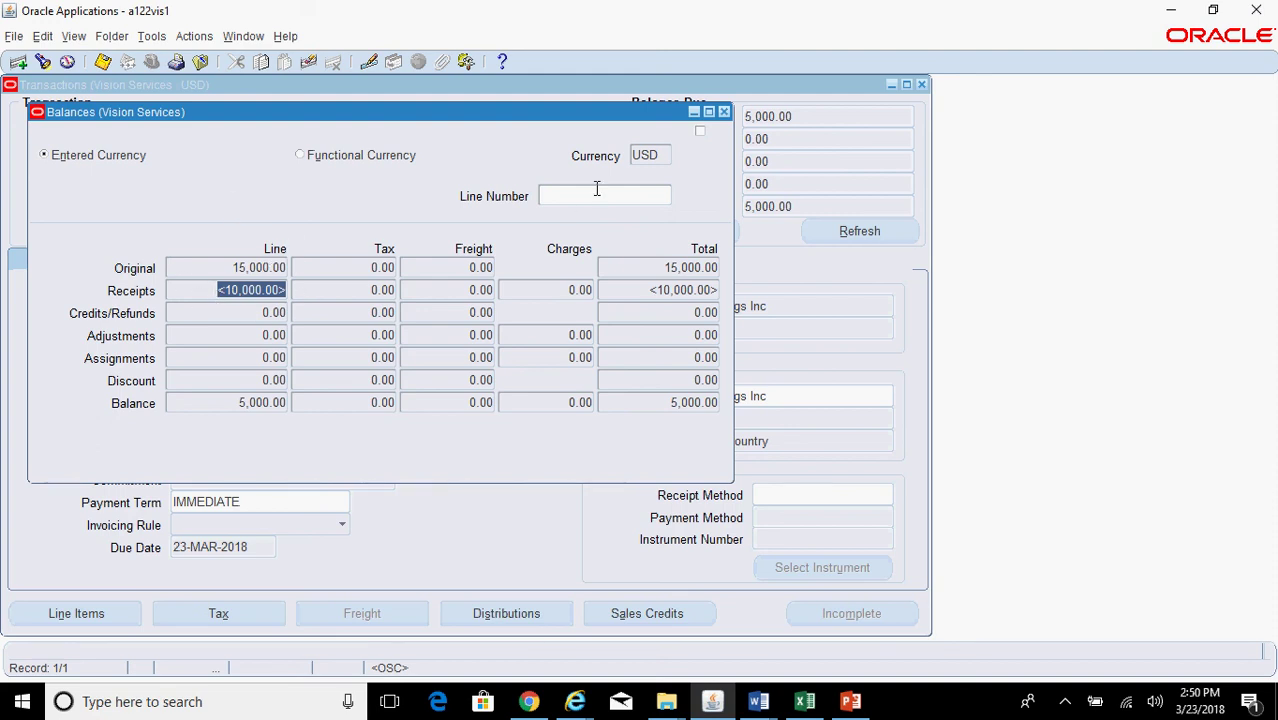
Close the balance details, view the transaction's installment activities and open the details of the AP/AR netting payment.
{"action": "left_click", "coordinate": [725, 115]}
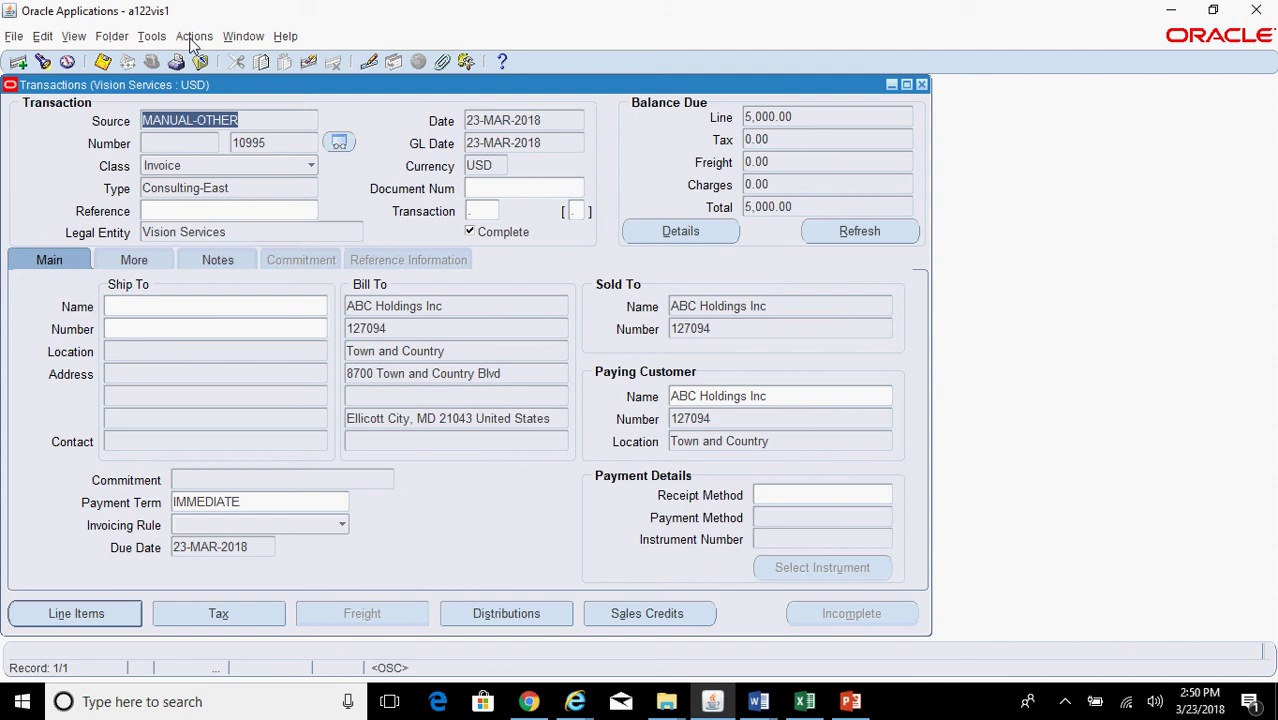
{"action": "left_click", "coordinate": [194, 36]}
{"action": "left_click", "coordinate": [209, 153]}
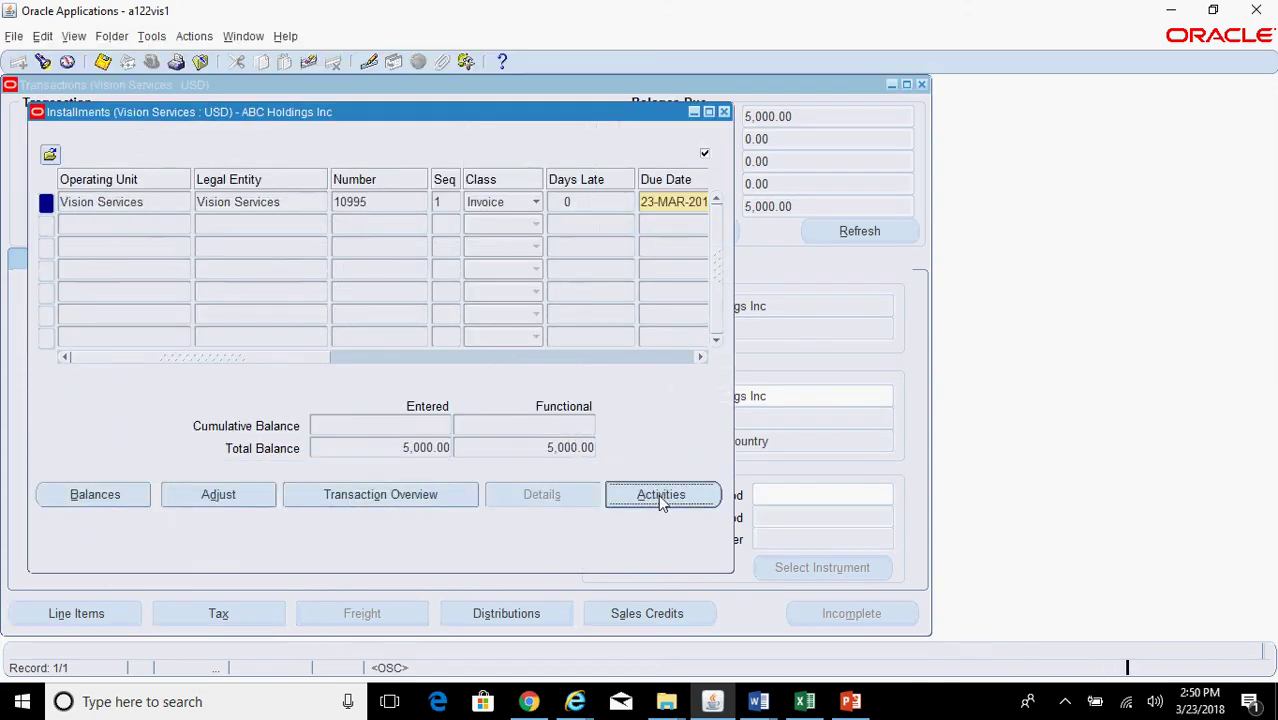
{"action": "left_click", "coordinate": [655, 497]}
{"action": "left_click", "coordinate": [665, 526]}
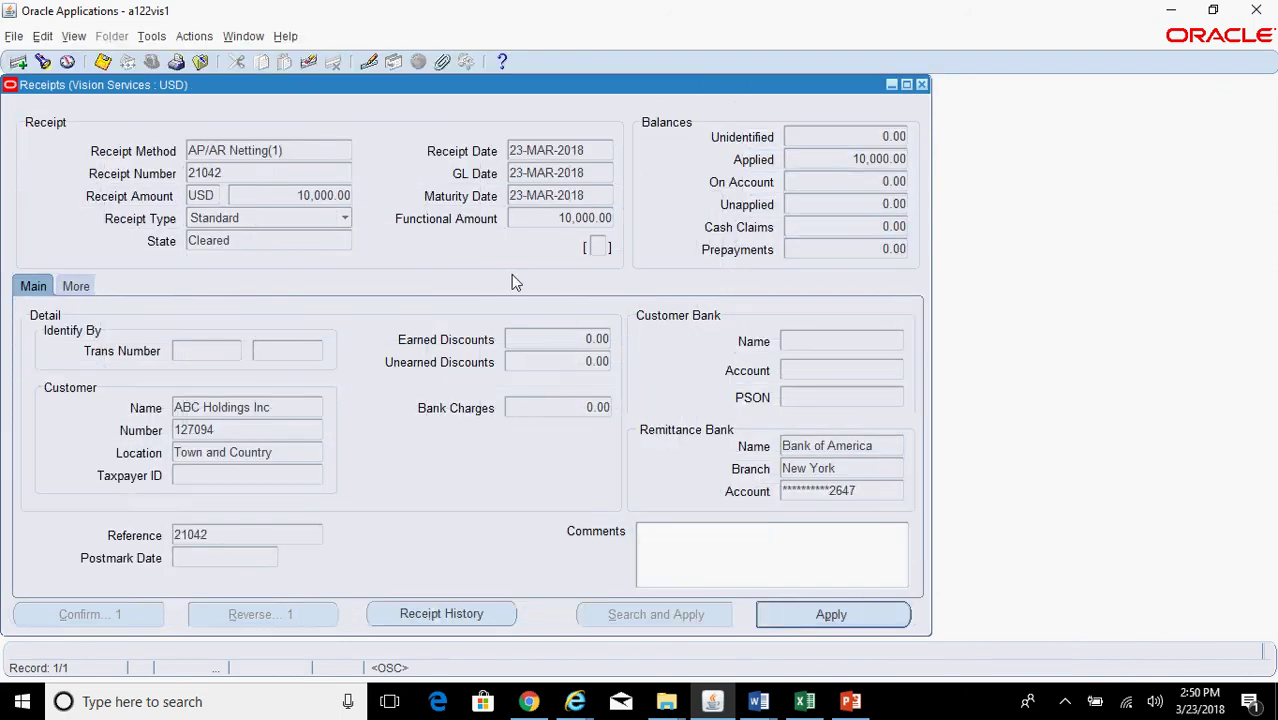
Check the netting receipt's applied amount and receipt method, and close the receipt and its activities list.
{"action": "left_click", "coordinate": [862, 163]}
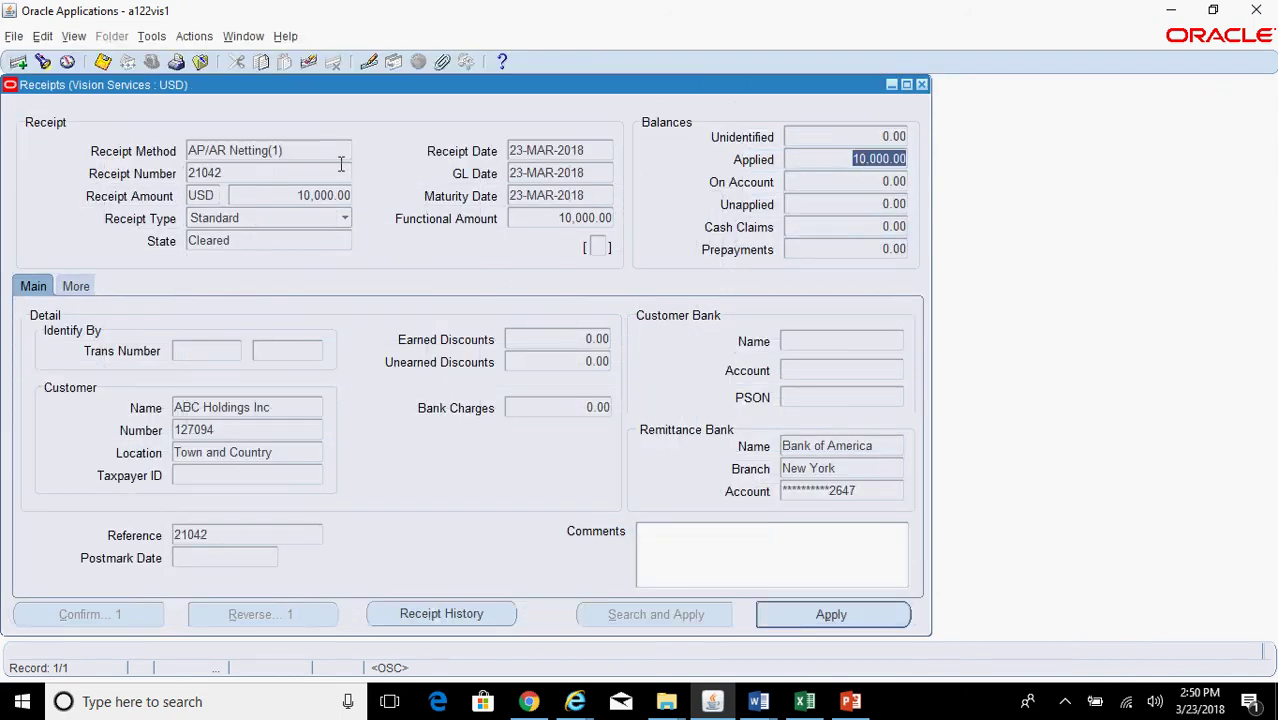
{"action": "left_click", "coordinate": [308, 157]}
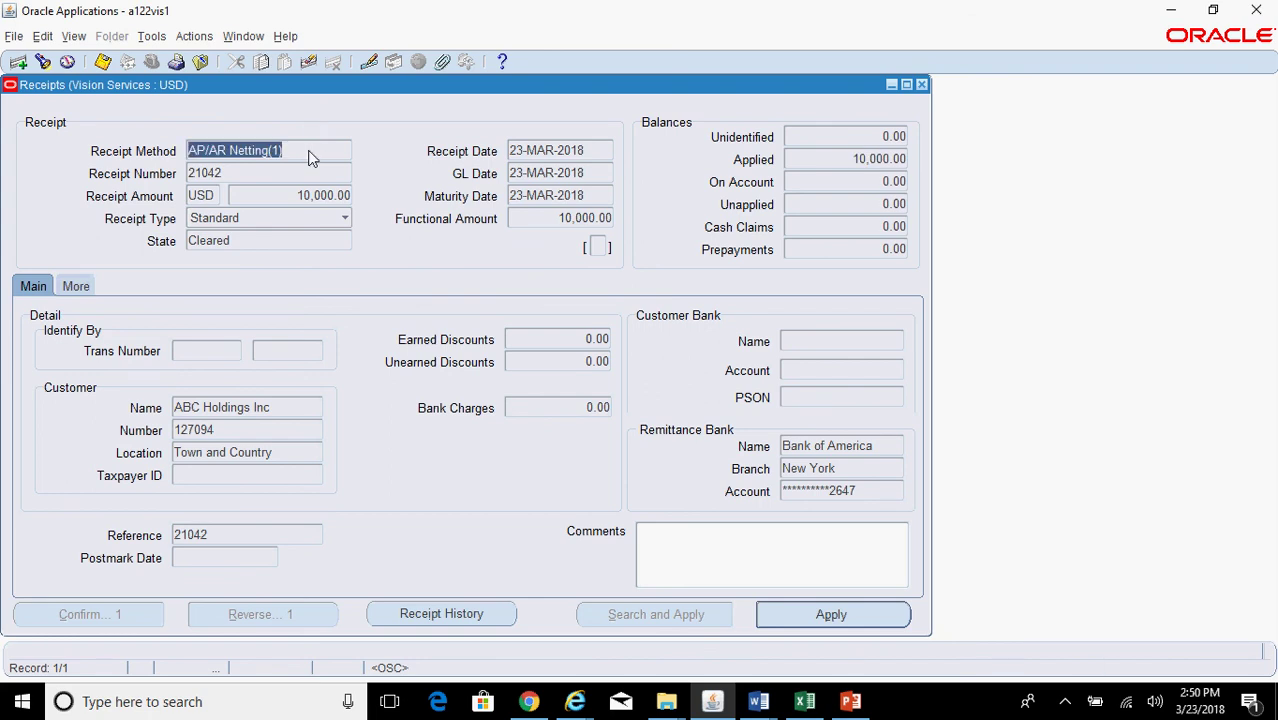
{"action": "left_click", "coordinate": [922, 86]}
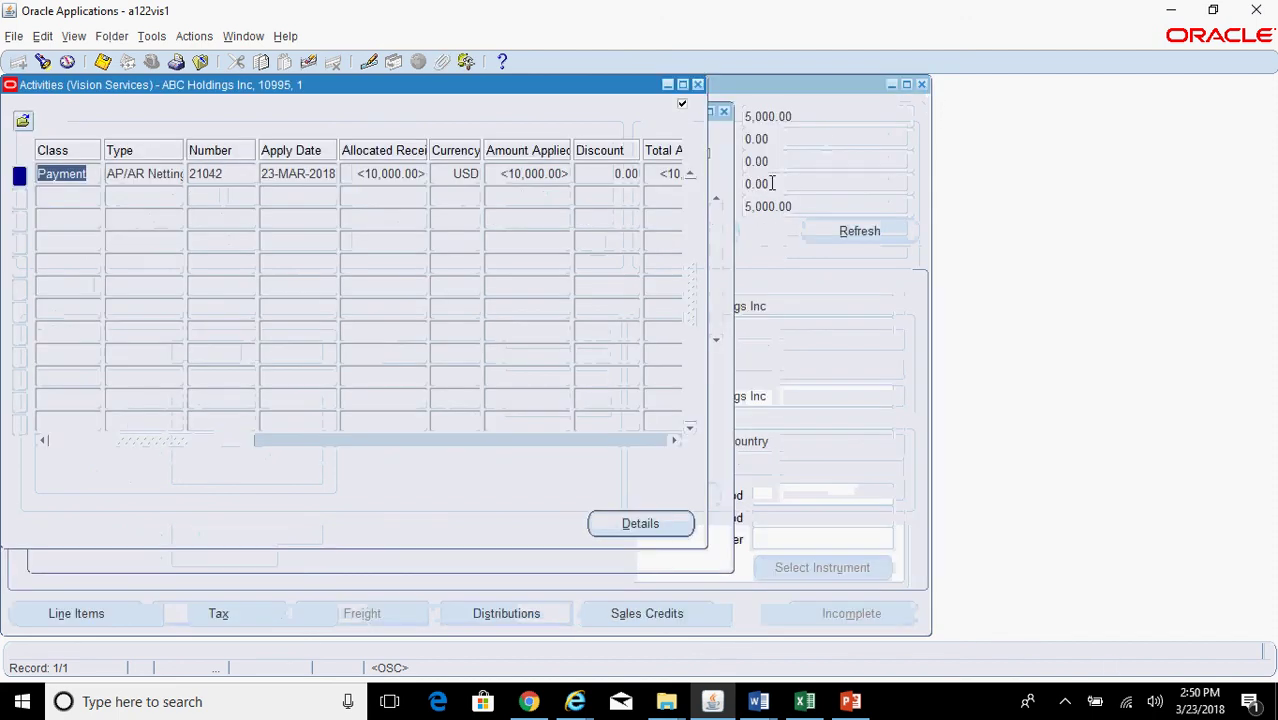
{"action": "left_click", "coordinate": [698, 85]}
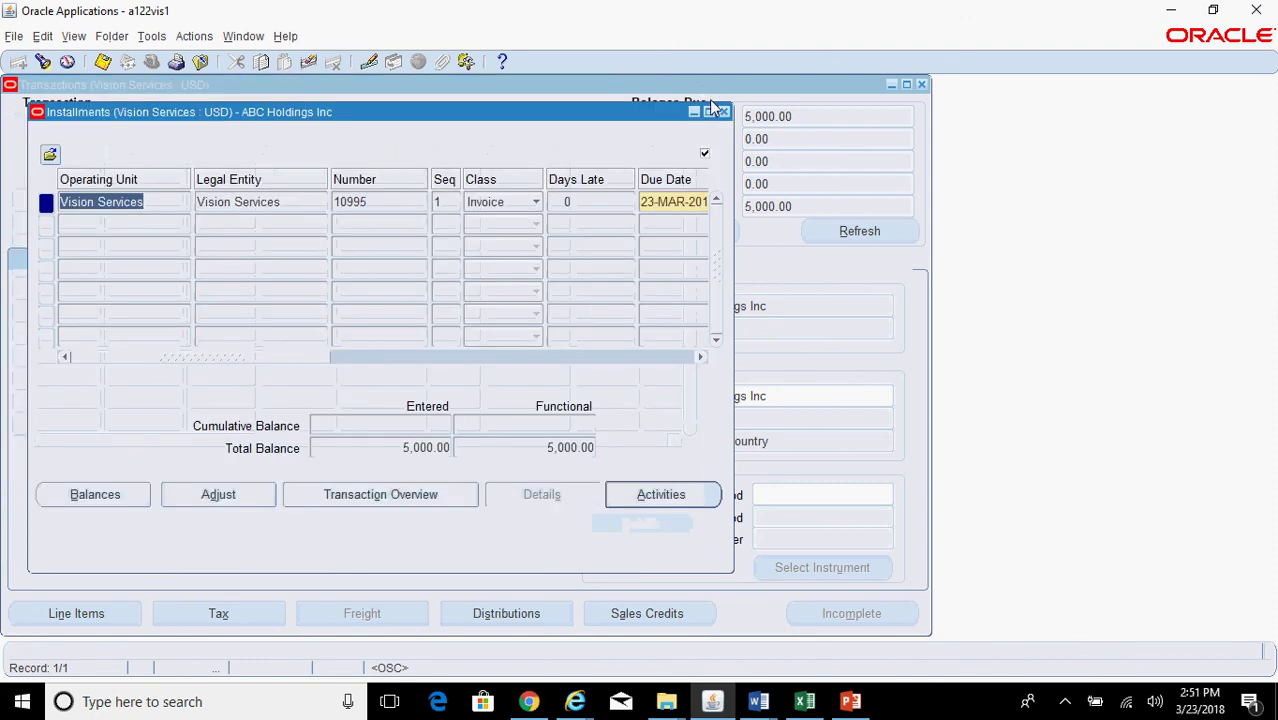
Reopen the AP/AR netting receipt from the installment's activities and create draft accounting for it.
{"action": "left_click", "coordinate": [697, 497]}
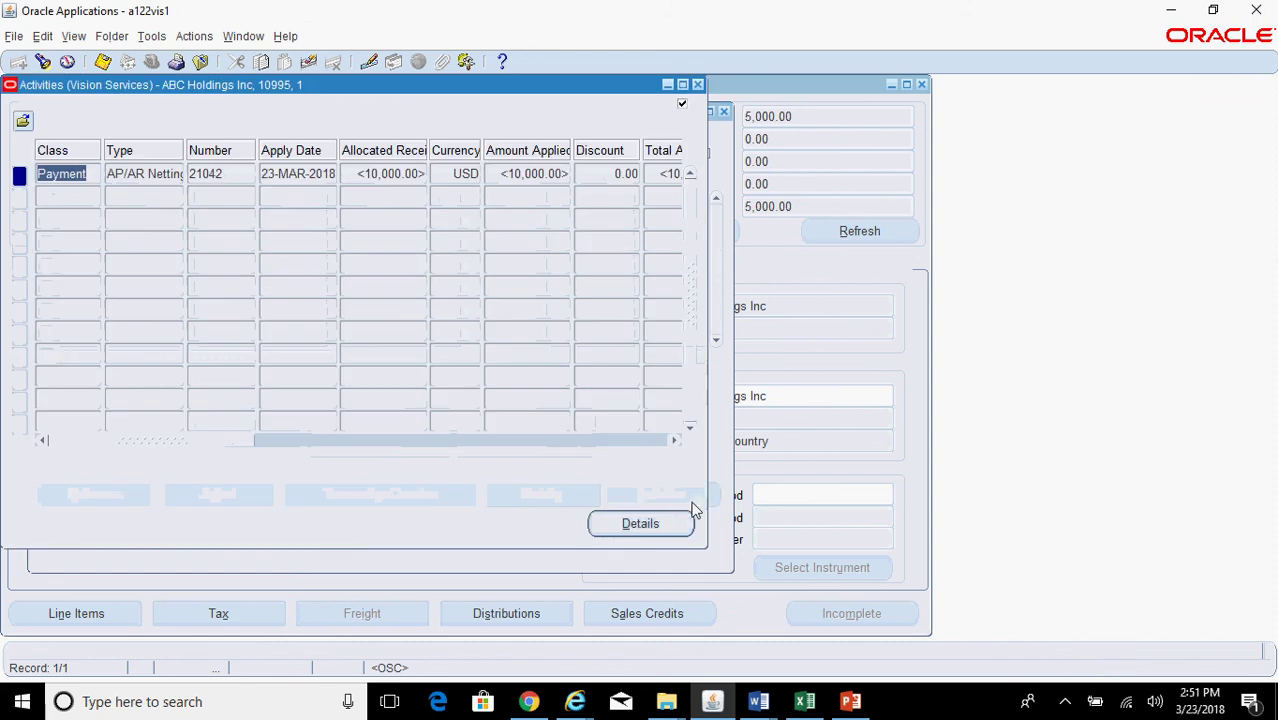
{"action": "left_click", "coordinate": [659, 525]}
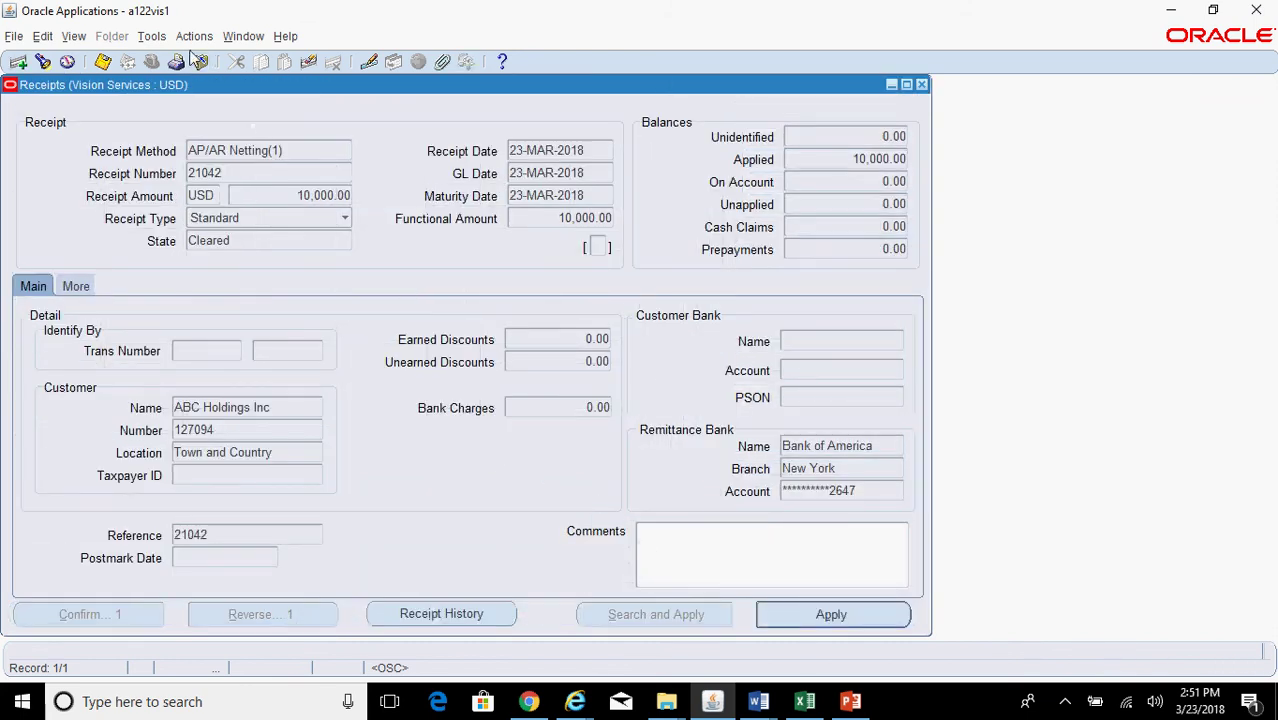
{"action": "left_click", "coordinate": [194, 36]}
{"action": "mouse_move", "coordinate": [160, 40]}
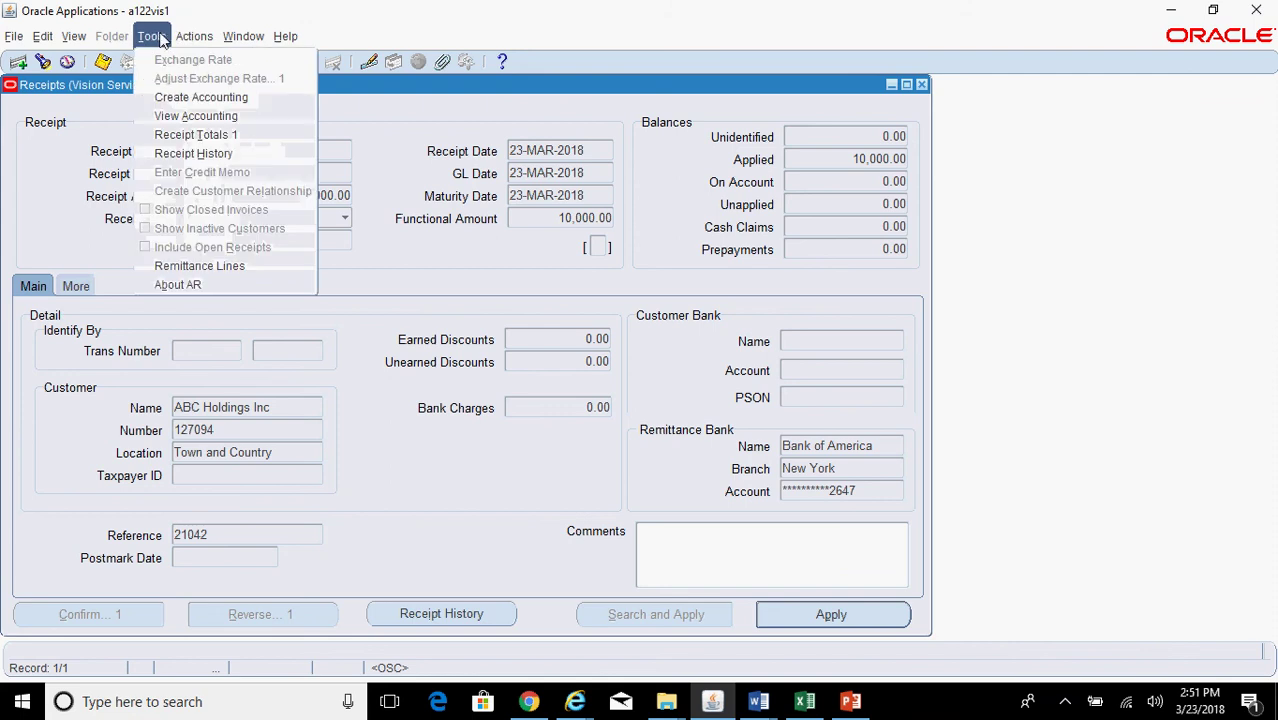
{"action": "left_click", "coordinate": [195, 97]}
{"action": "left_click", "coordinate": [416, 350]}
{"action": "left_click", "coordinate": [418, 467]}
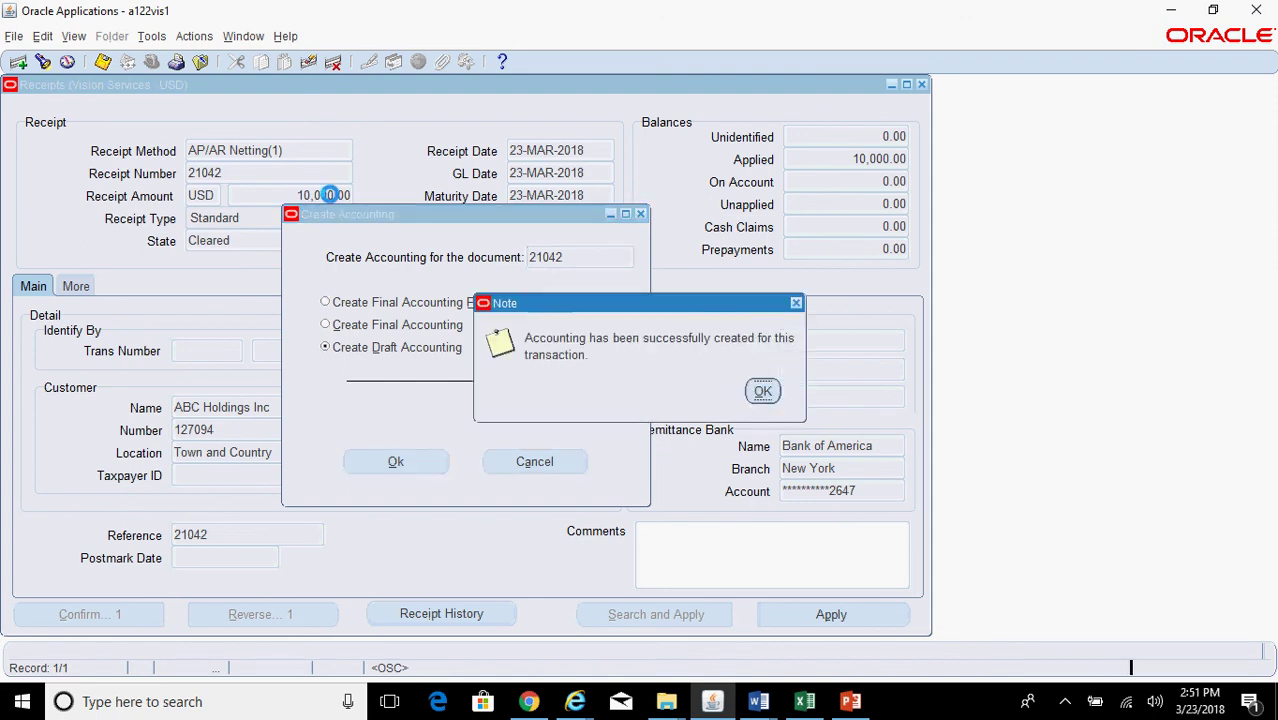
{"action": "left_click", "coordinate": [763, 392]}
View the receipt's accounting in Internet Explorer and examine the debit and credit lines of its subledger journal entry.
{"action": "left_click", "coordinate": [155, 38]}
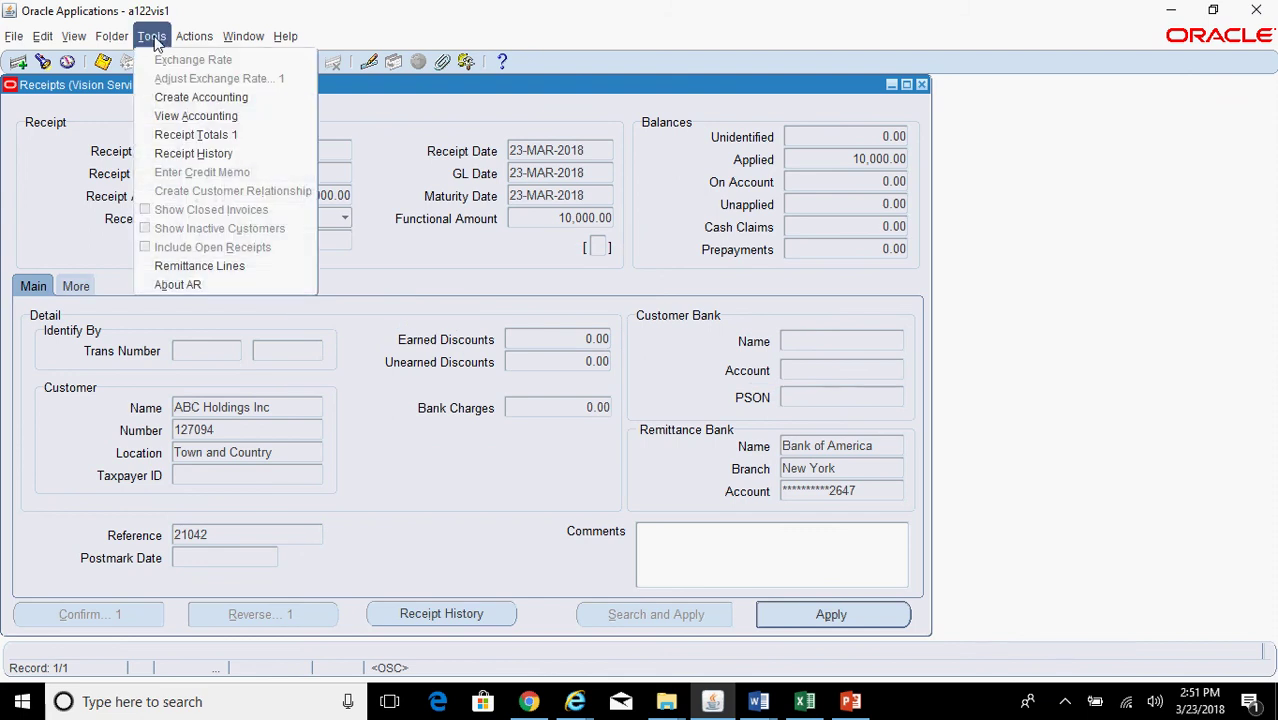
{"action": "left_click", "coordinate": [190, 118]}
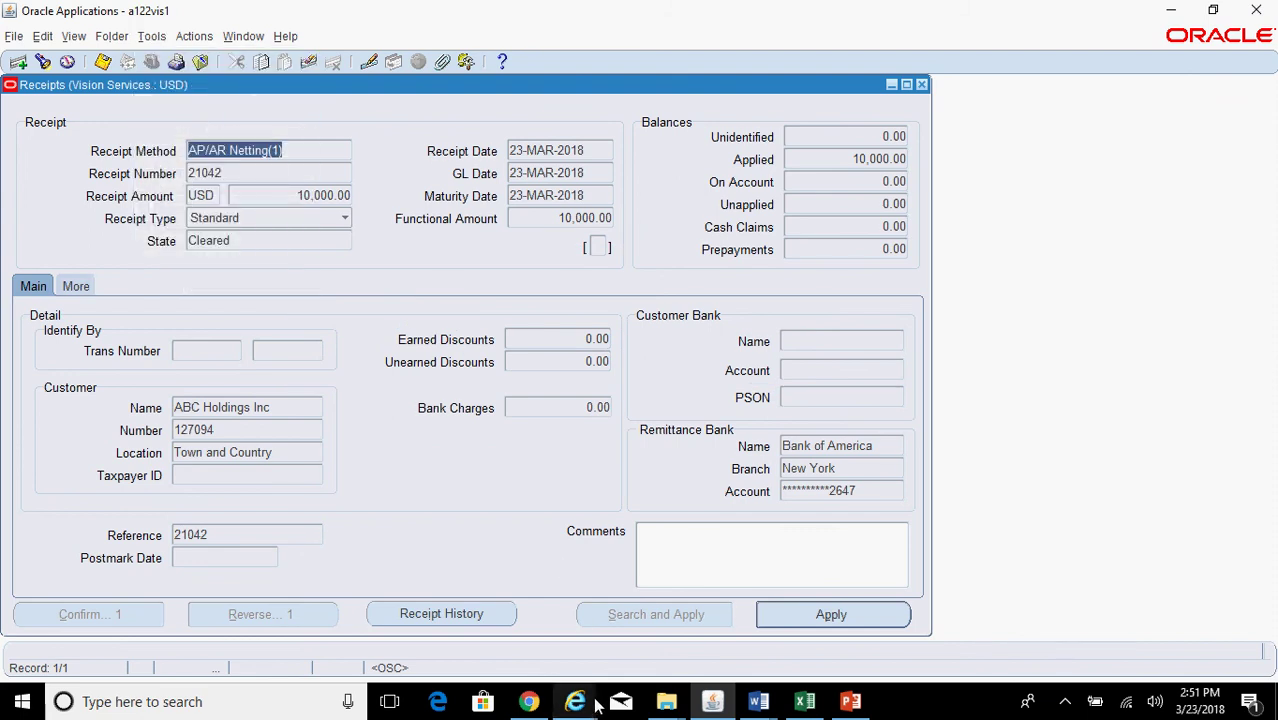
{"action": "mouse_move", "coordinate": [576, 700]}
{"action": "left_click", "coordinate": [961, 643]}
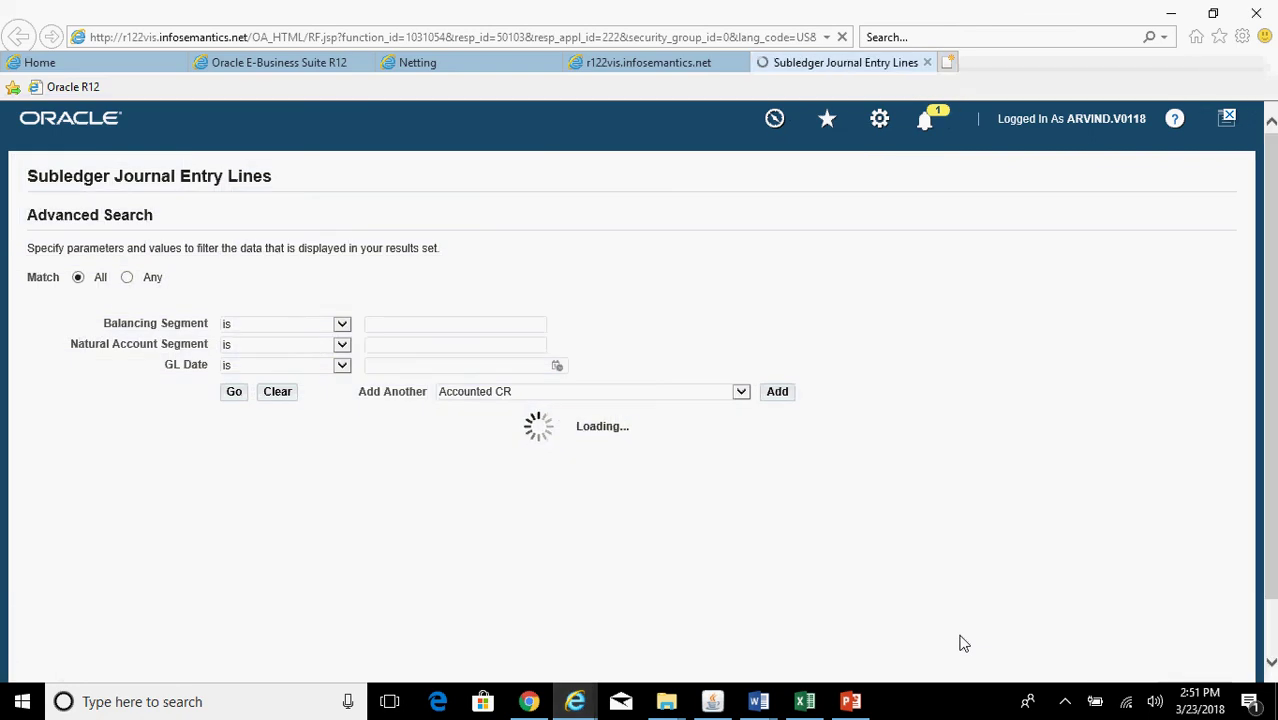
{"action": "left_click_drag", "start_coordinate": [1273, 413], "coordinate": [1274, 439]}
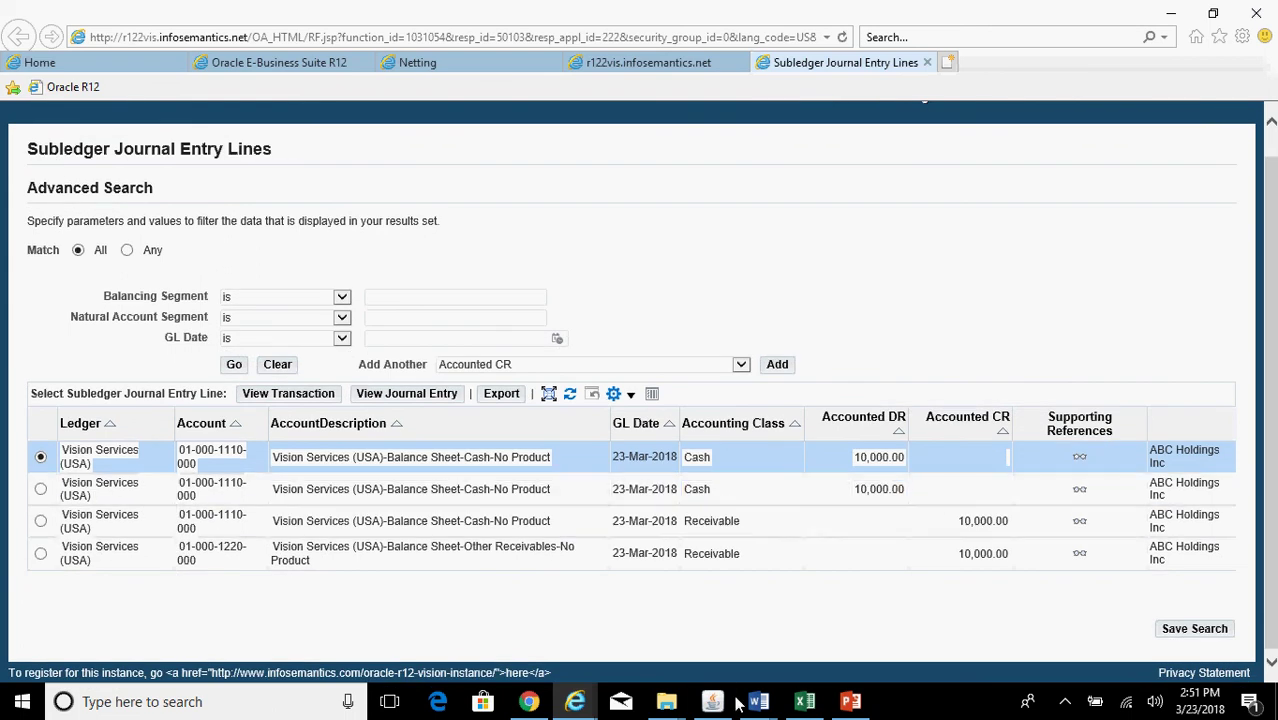
{"action": "mouse_move", "coordinate": [737, 705]}
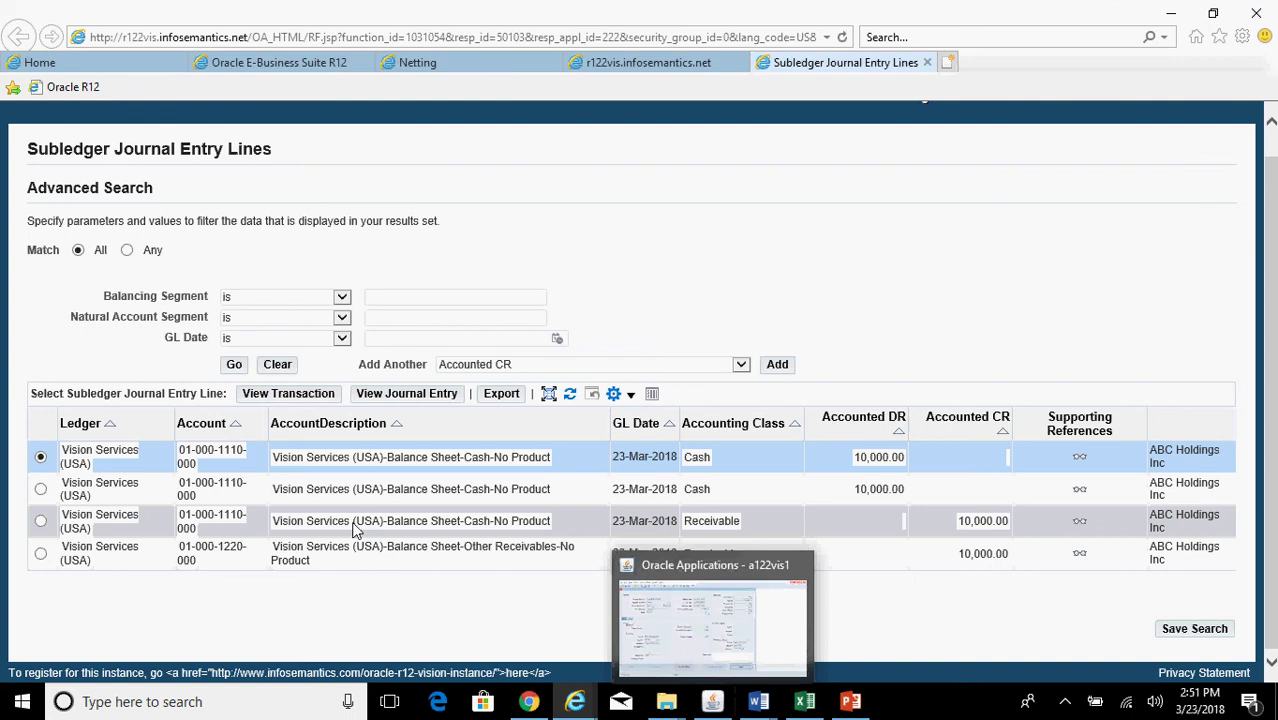